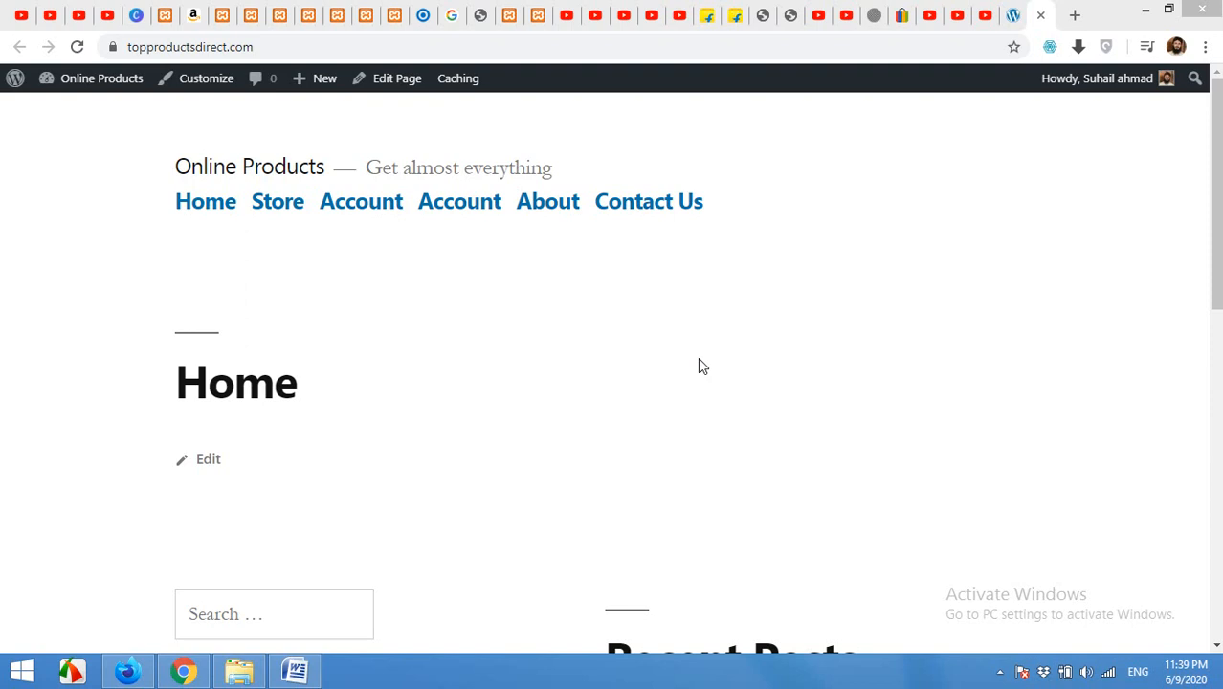
Step: Switch from the Online Products storefront to the WordPress admin Dashboard
click(481, 325)
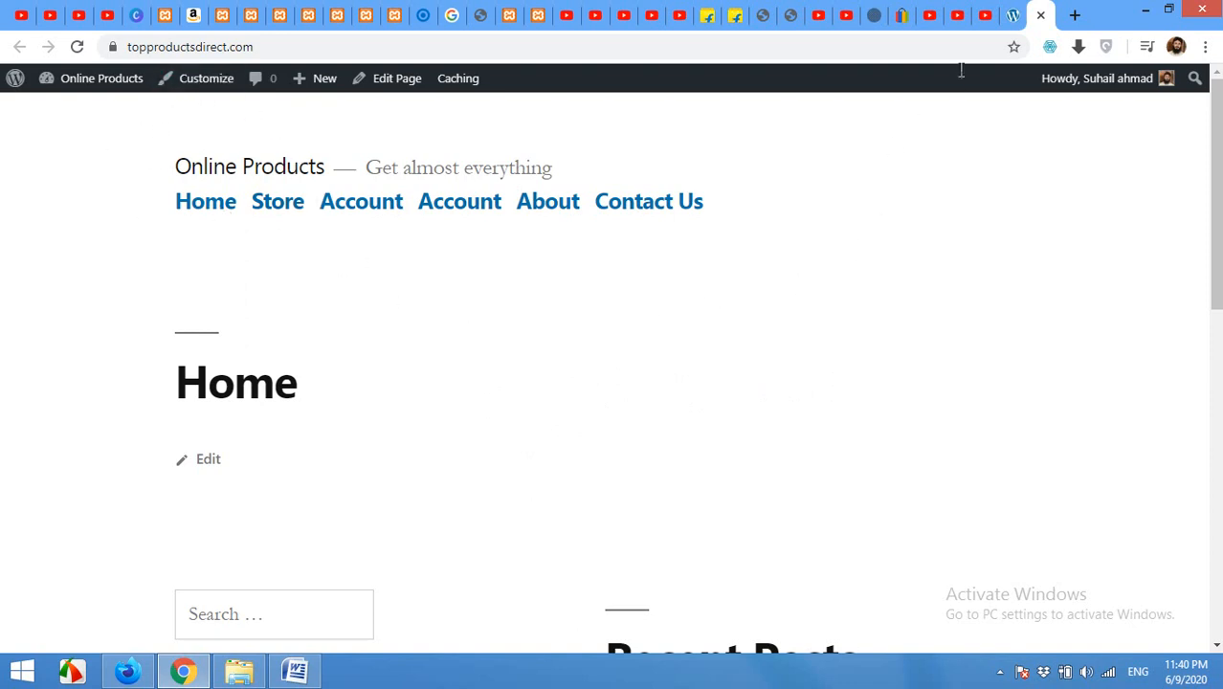
click(1014, 13)
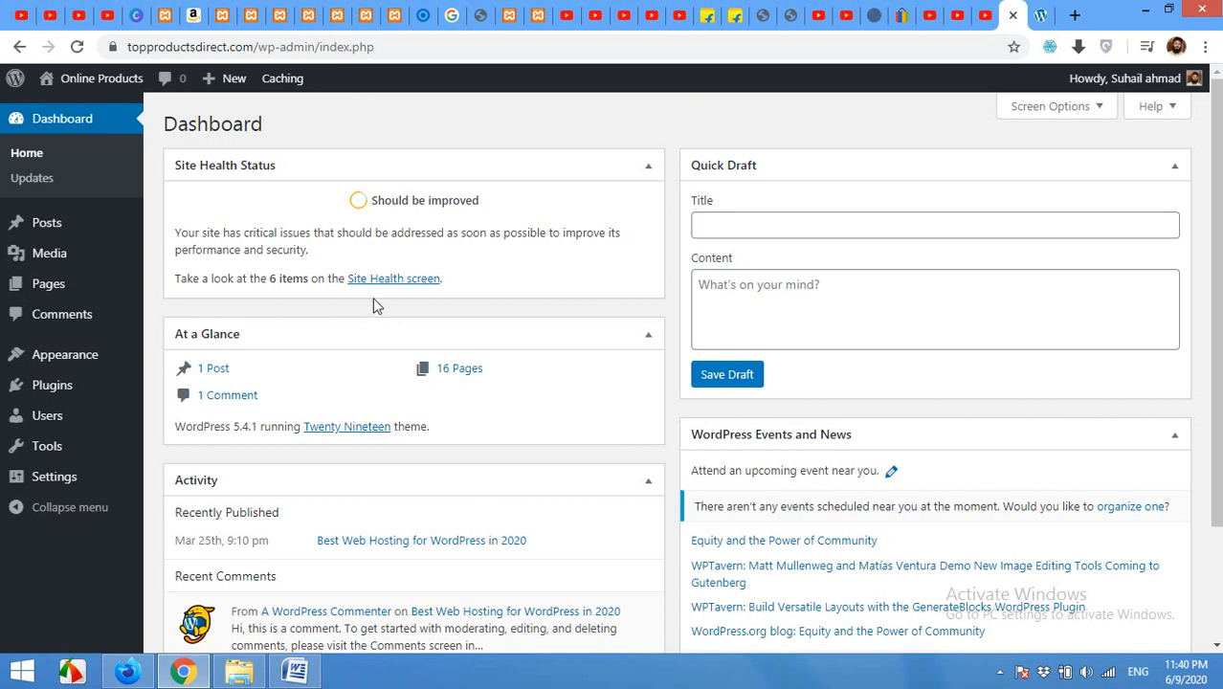
Step: Search the theme directory for 'astra', then install and activate the Astra theme
mouse_move(96, 356)
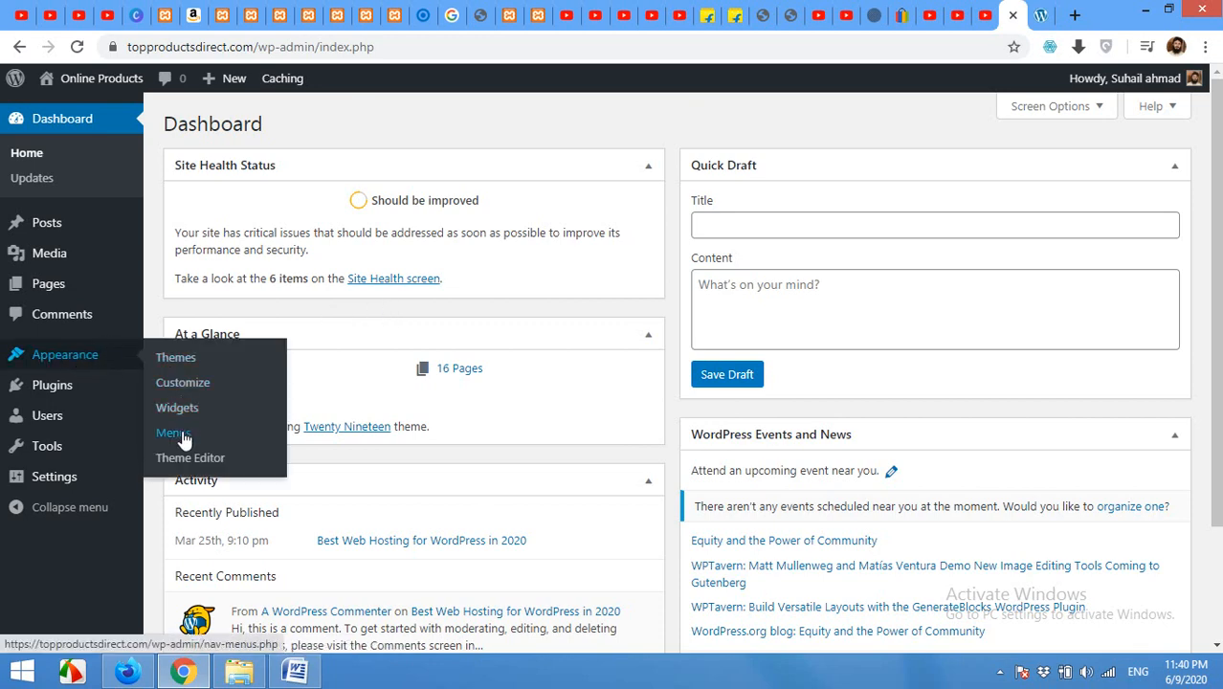
click(178, 360)
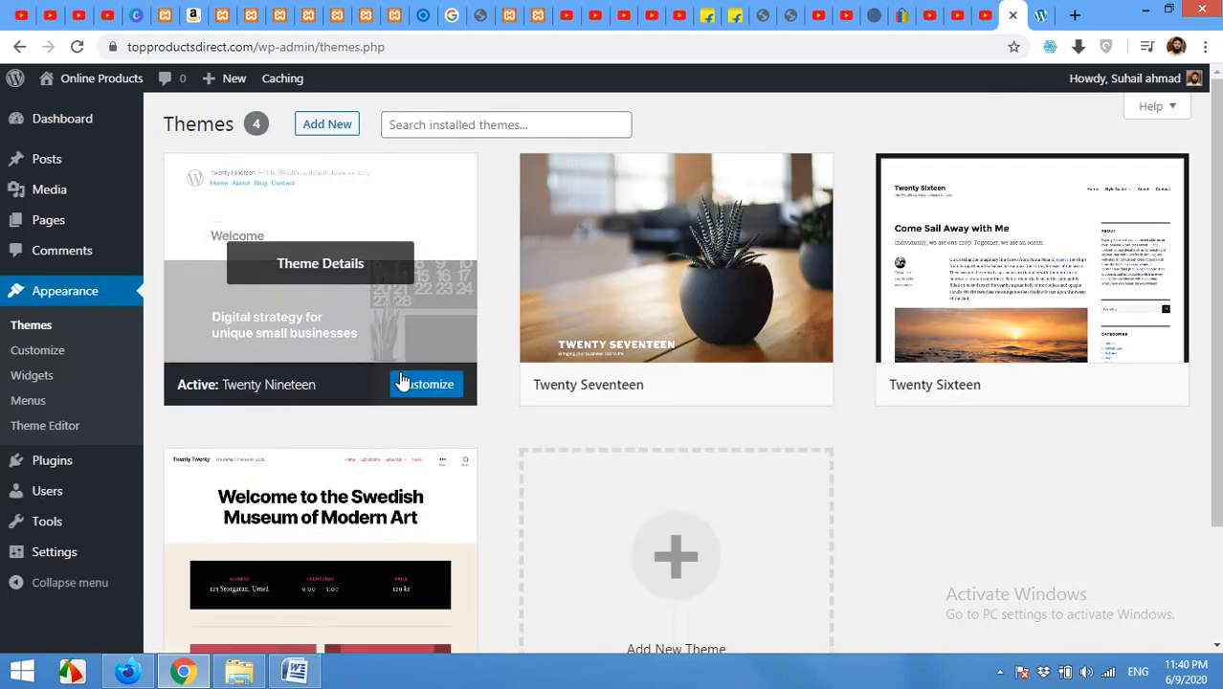
click(334, 122)
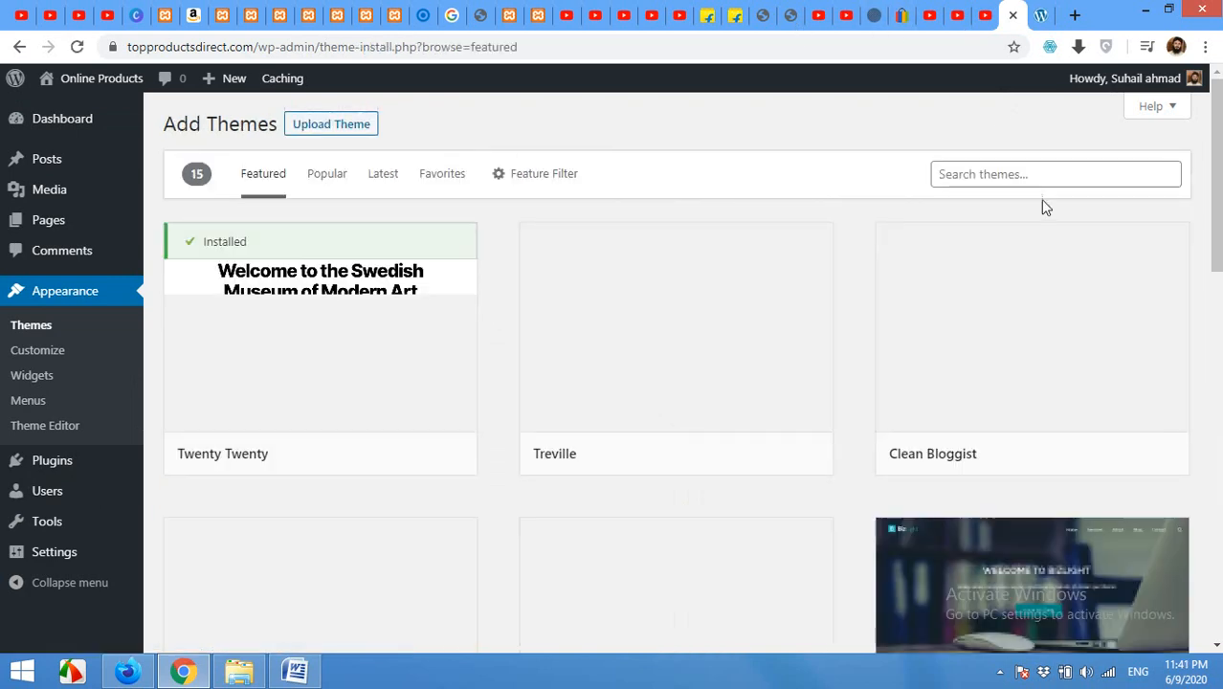
click(1031, 172)
text(astra)
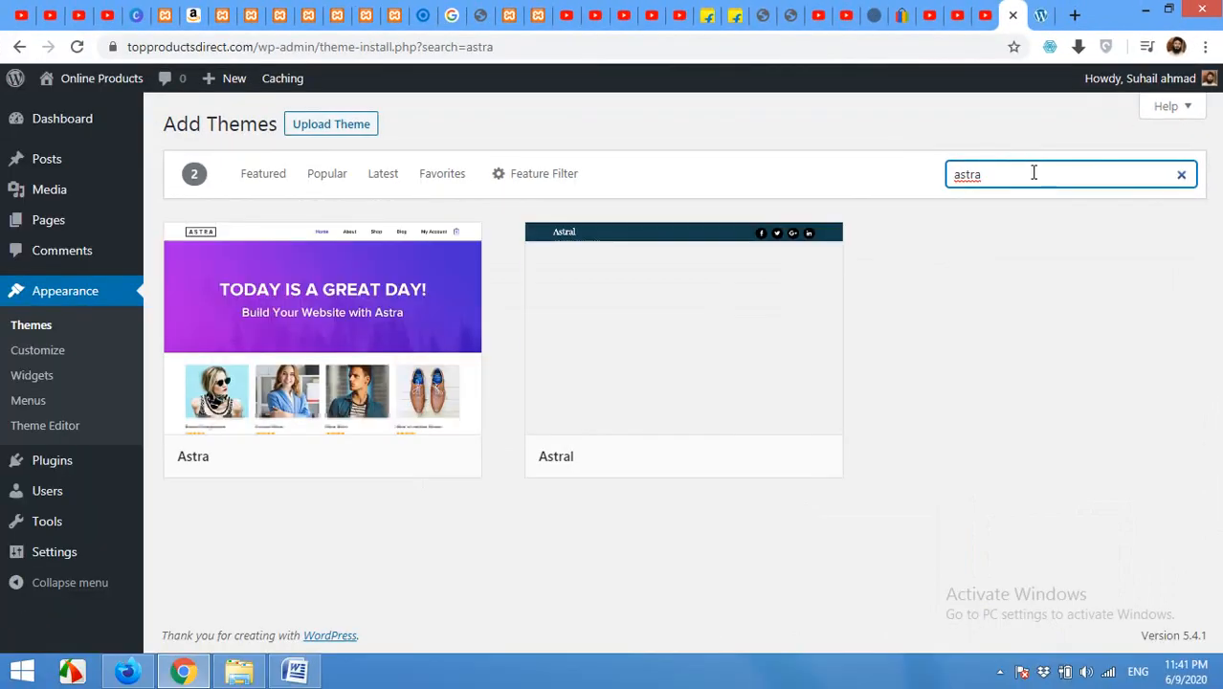
mouse_move(335, 394)
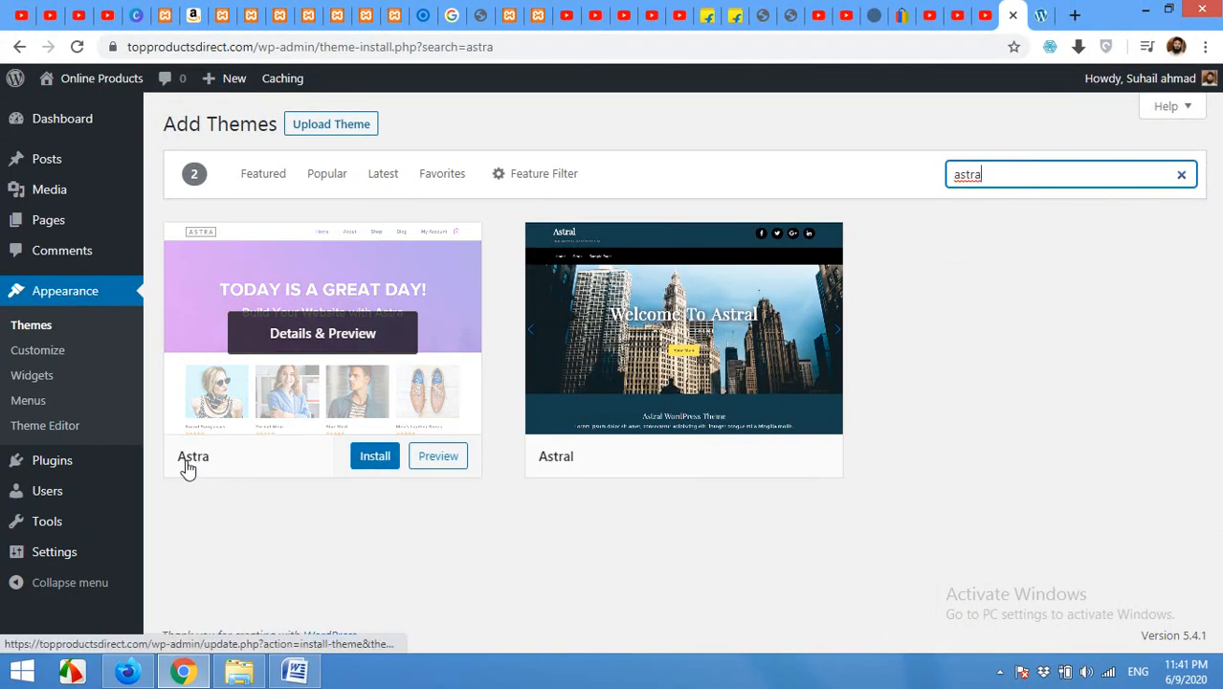
click(376, 456)
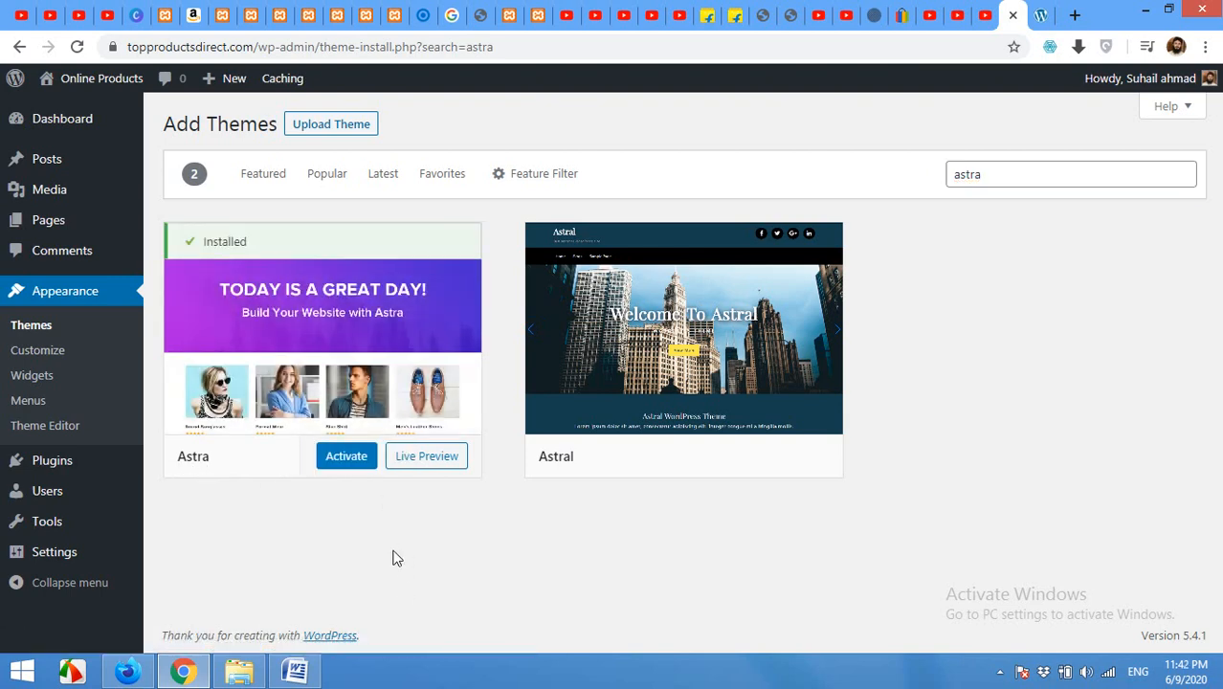
click(342, 459)
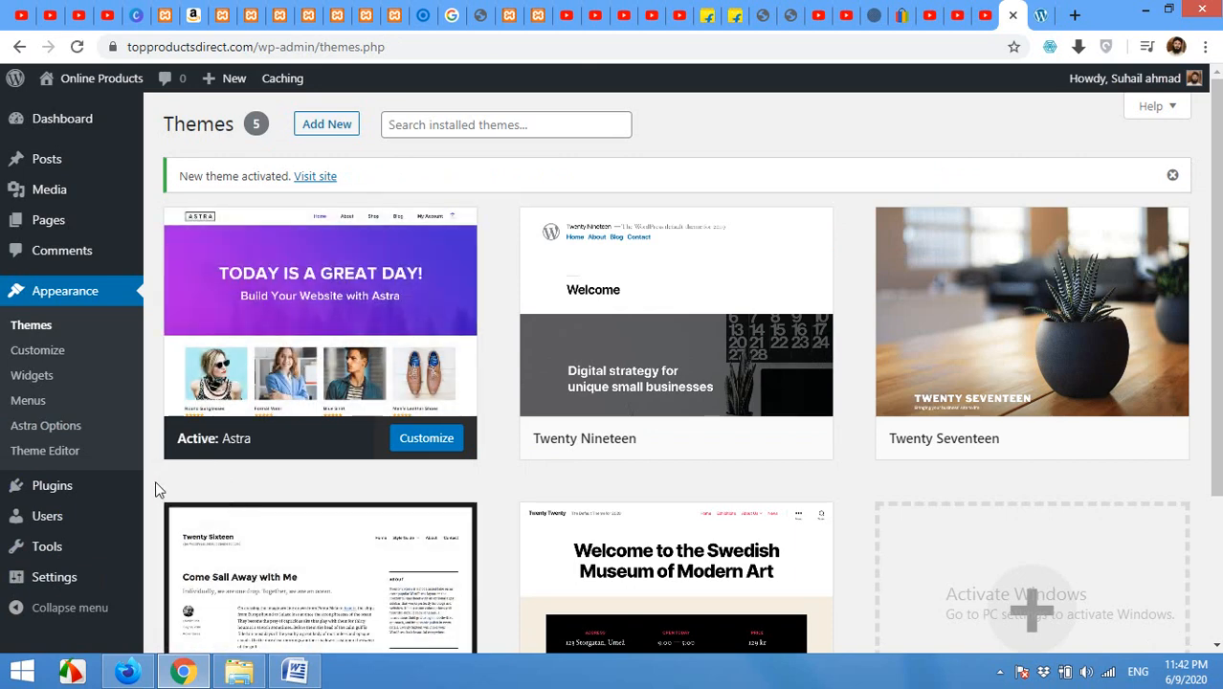
mouse_move(353, 282)
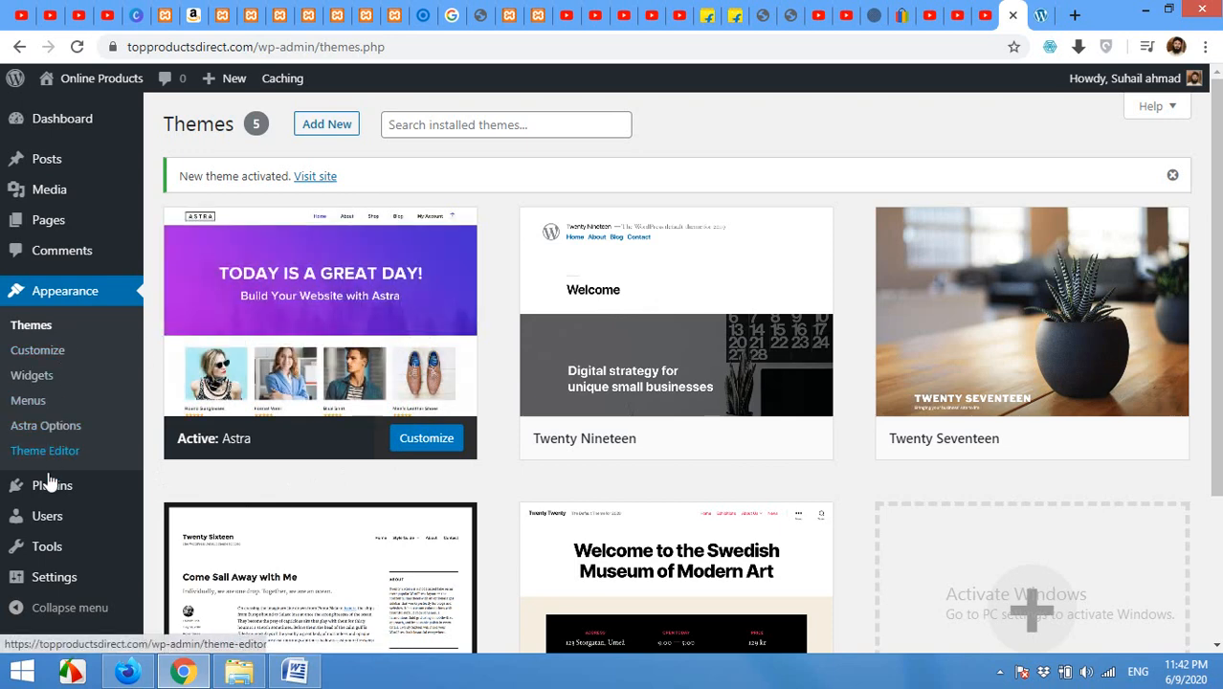
mouse_move(51, 493)
Step: Search plugins for 'astra', then install and activate Starter Templates
click(179, 514)
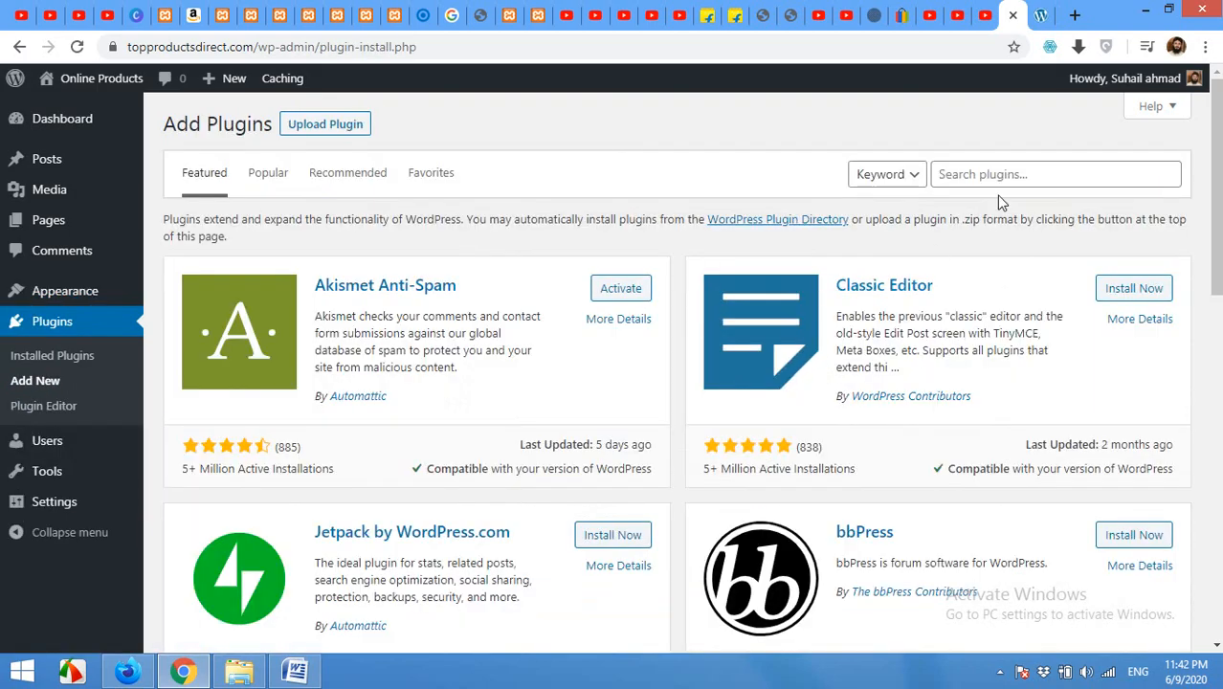
click(1012, 177)
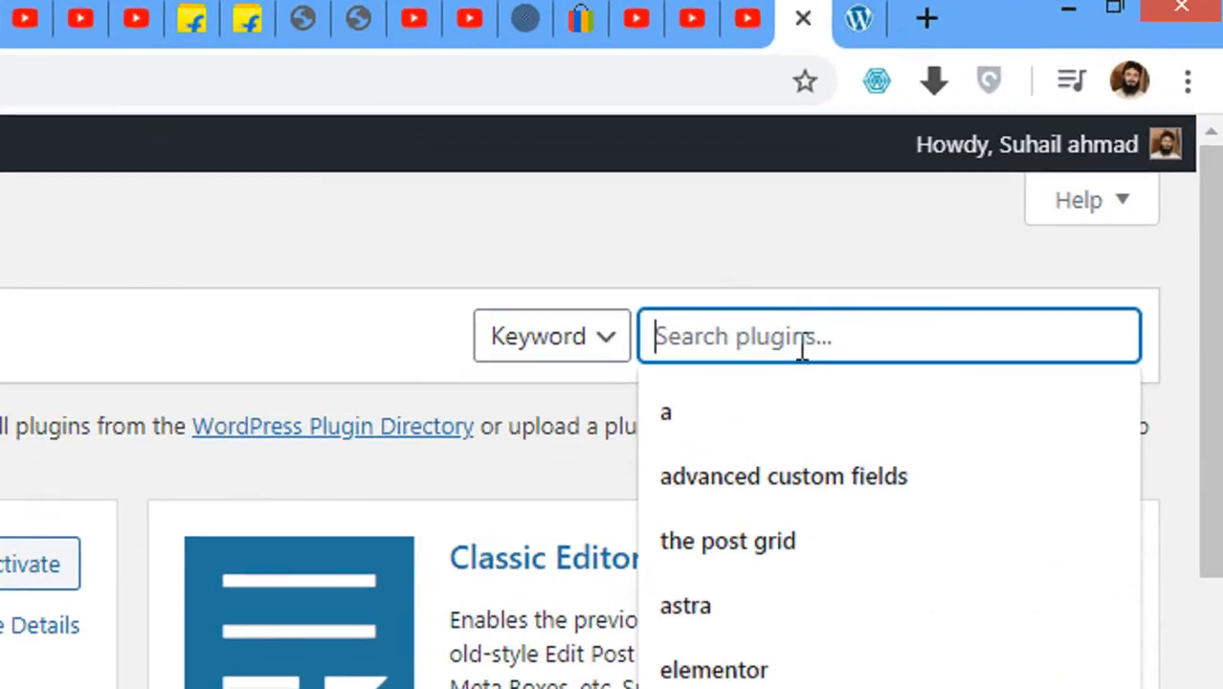
text(astra)
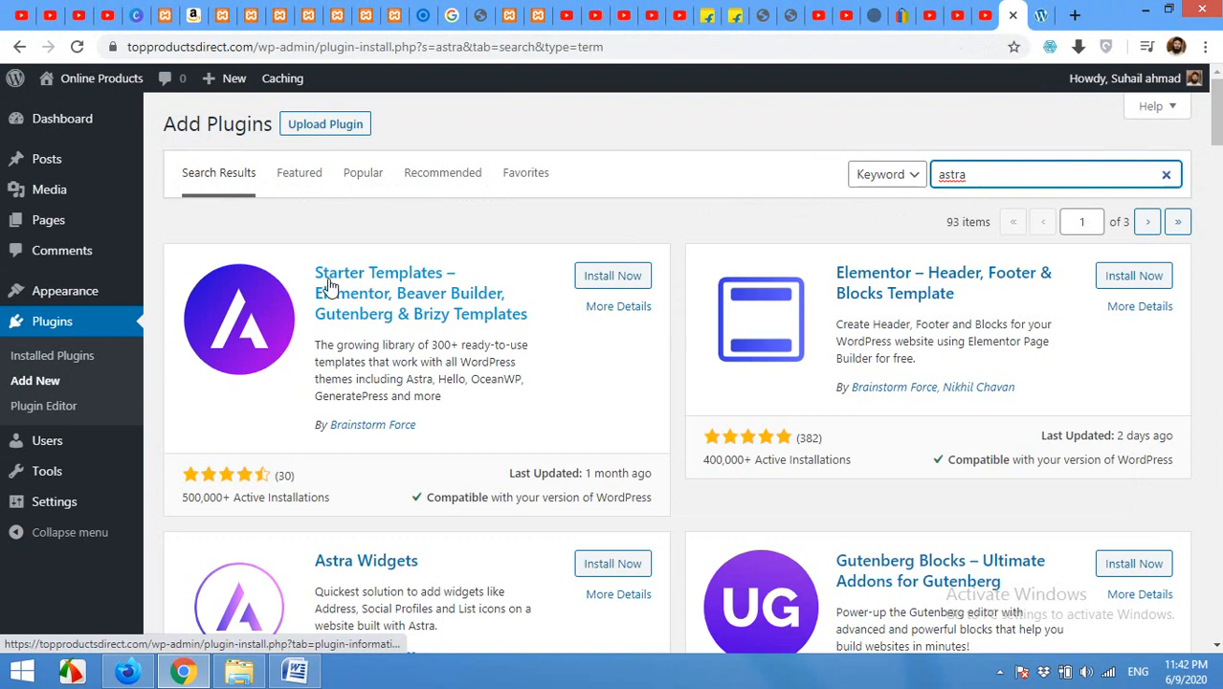
click(608, 285)
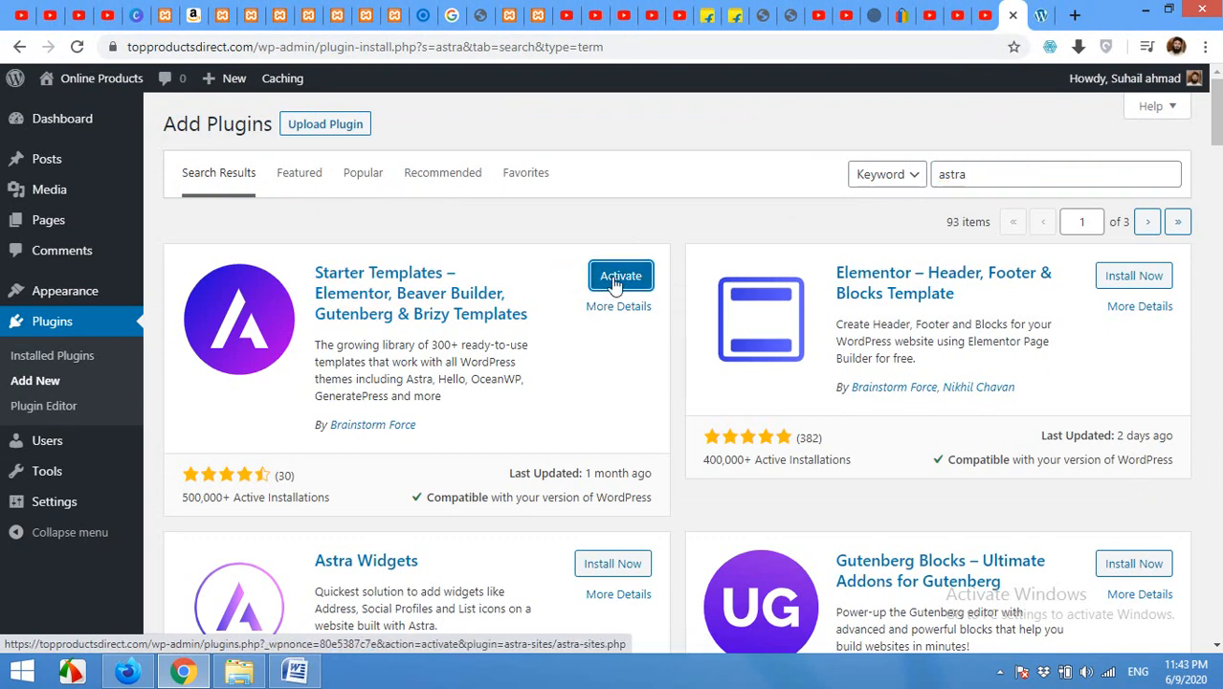
click(613, 280)
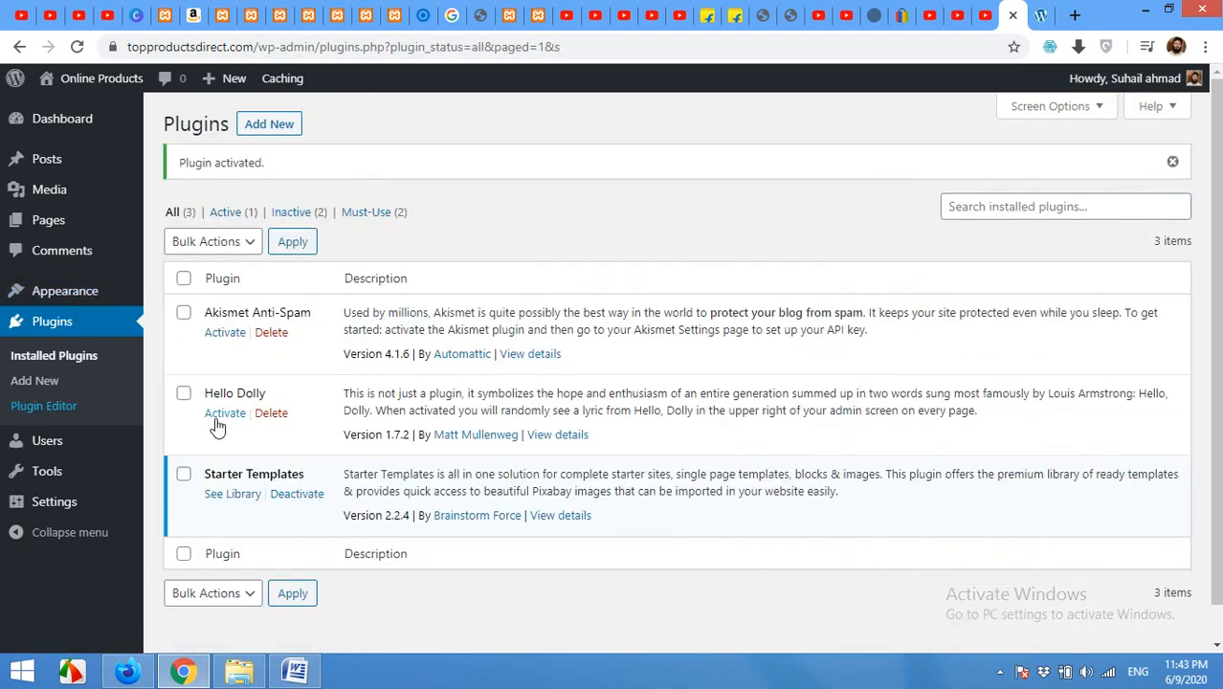
mouse_move(90, 292)
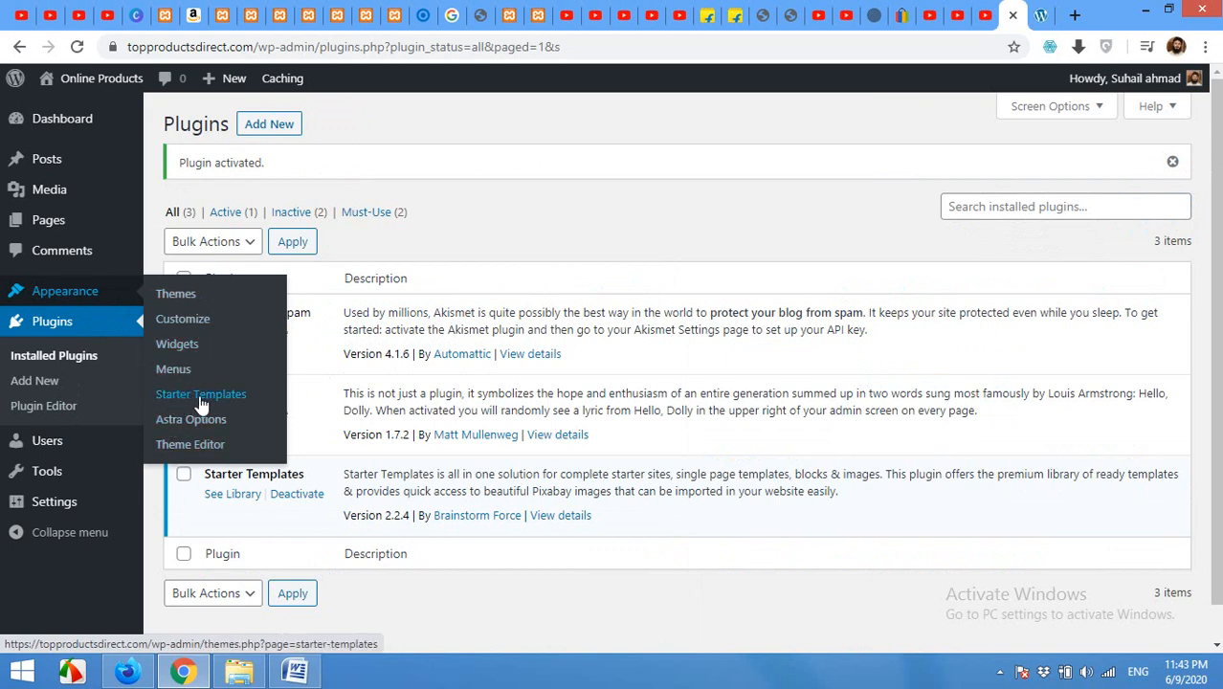
Step: Browse the Starter Templates library and open the Brandstore template's Home, About and Contact Us pages
click(203, 445)
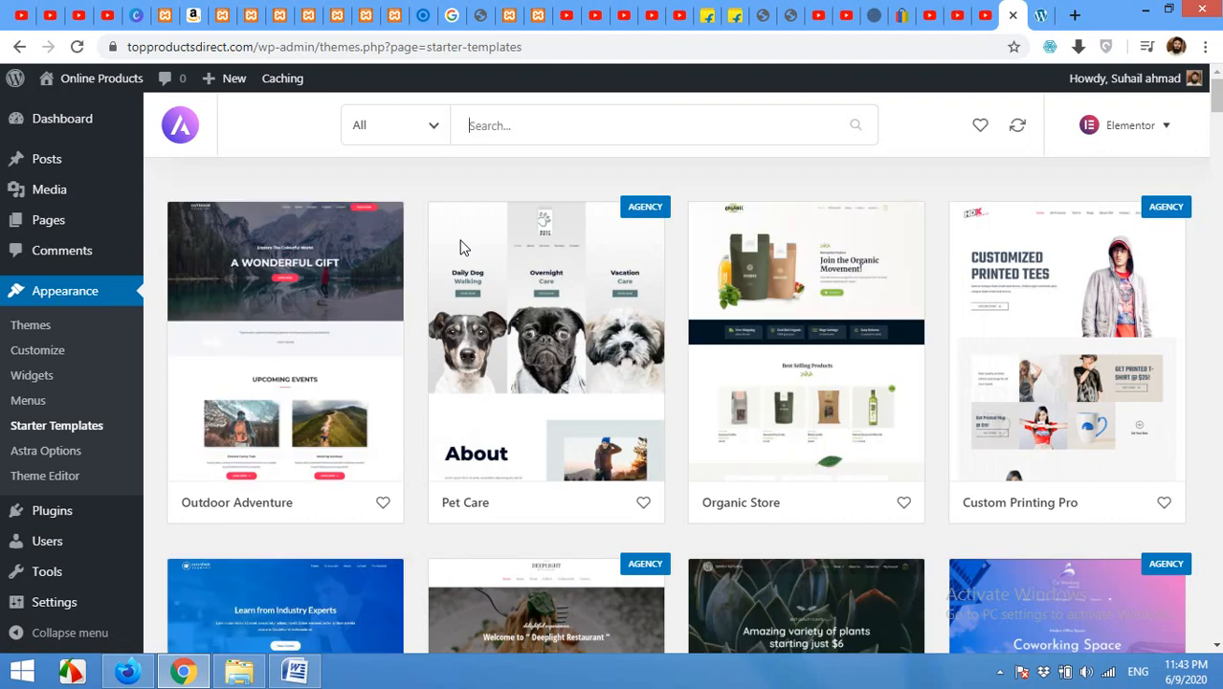
scroll(421, 348, down, 1)
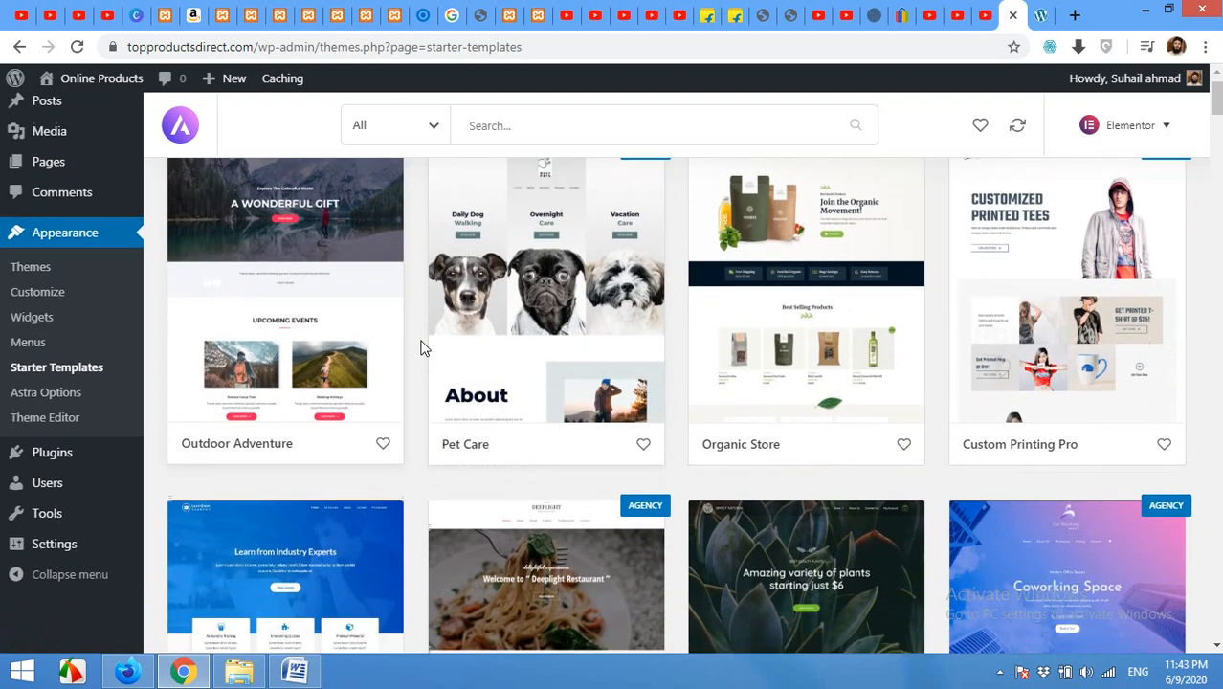
scroll(421, 347, down, 3)
scroll(421, 348, down, 3)
scroll(421, 347, down, 2)
scroll(423, 346, up, 2)
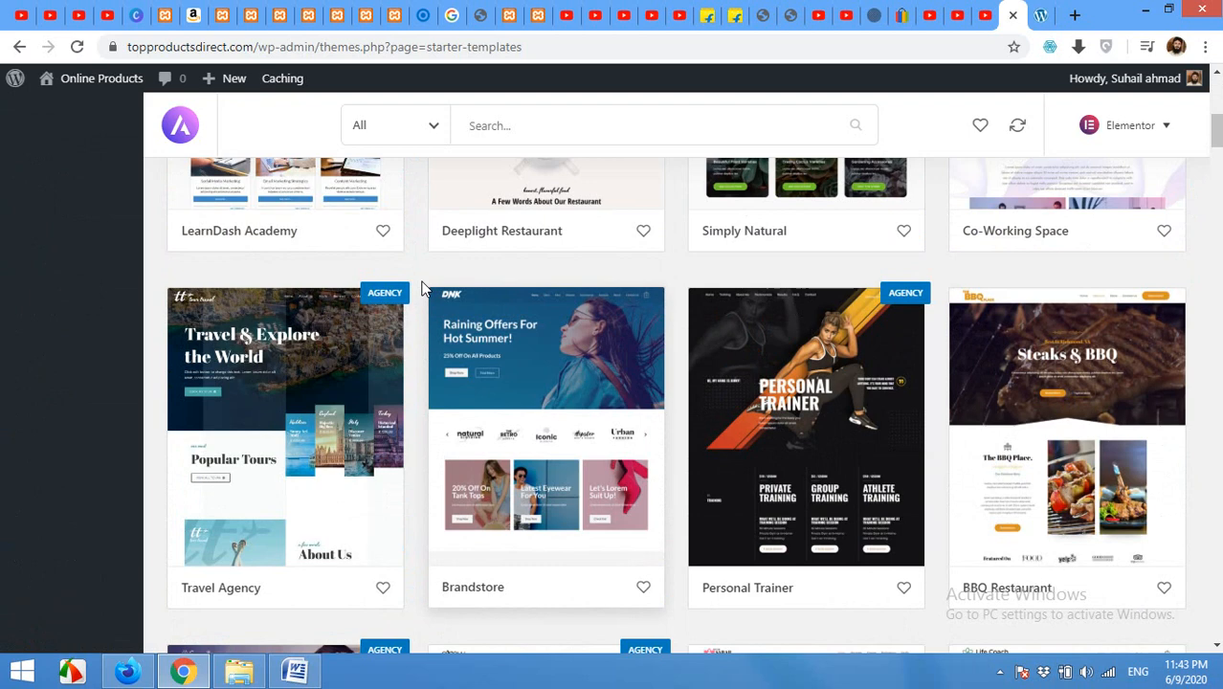
scroll(429, 289, down, 1)
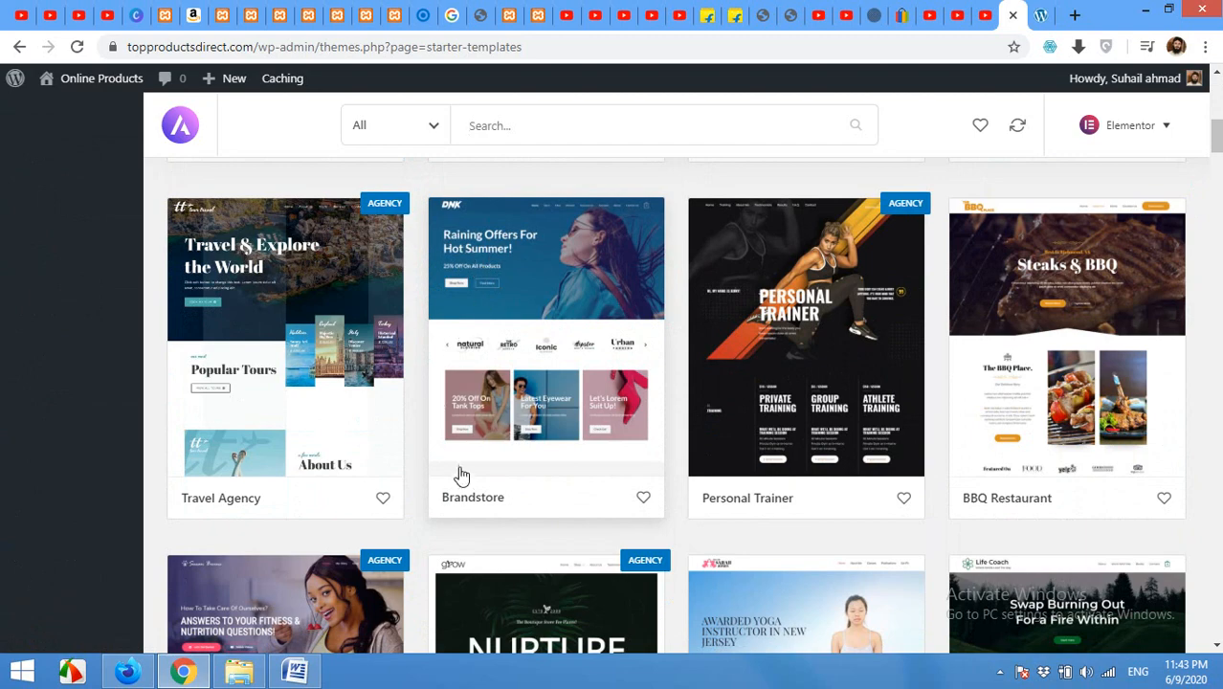
click(515, 341)
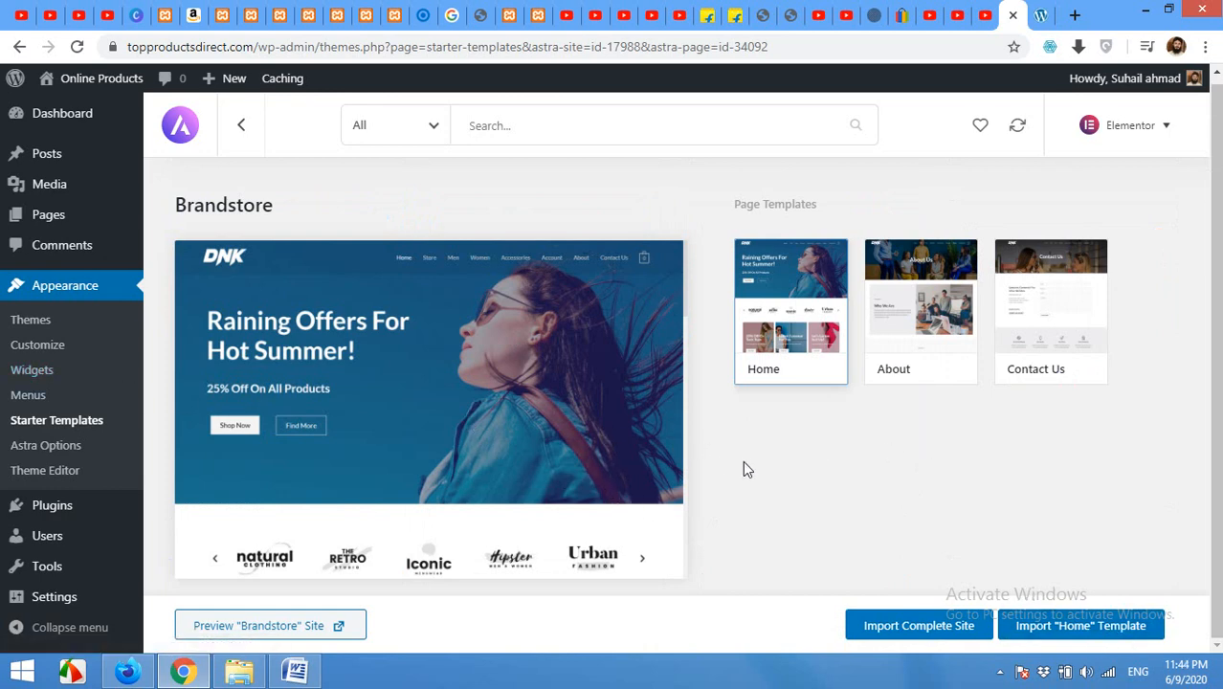
Step: Import the complete Brandstore site with the default customizer, widgets and content options
click(892, 631)
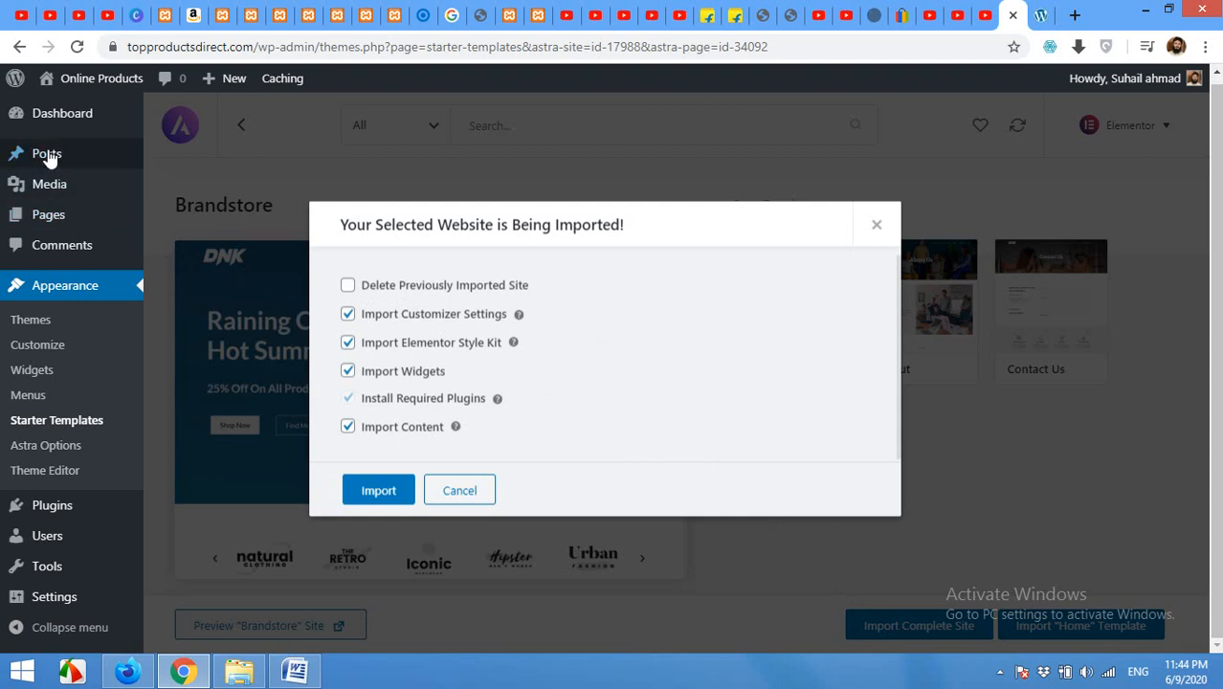
mouse_move(46, 169)
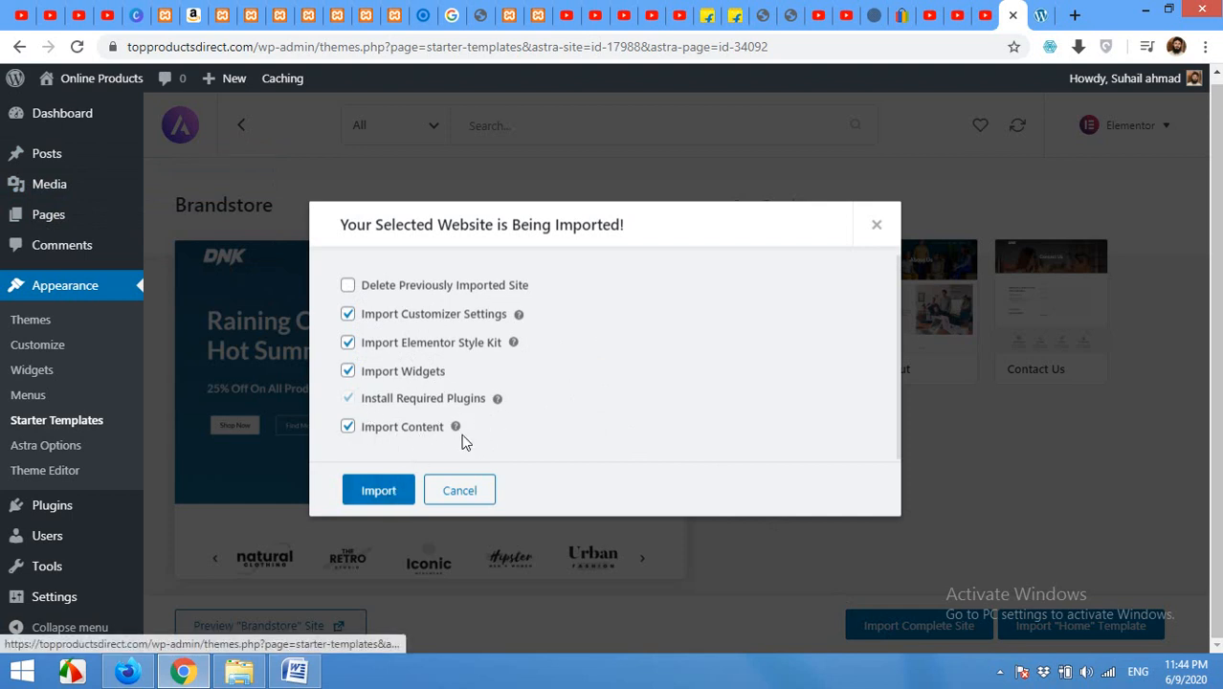
scroll(412, 424, down, 1)
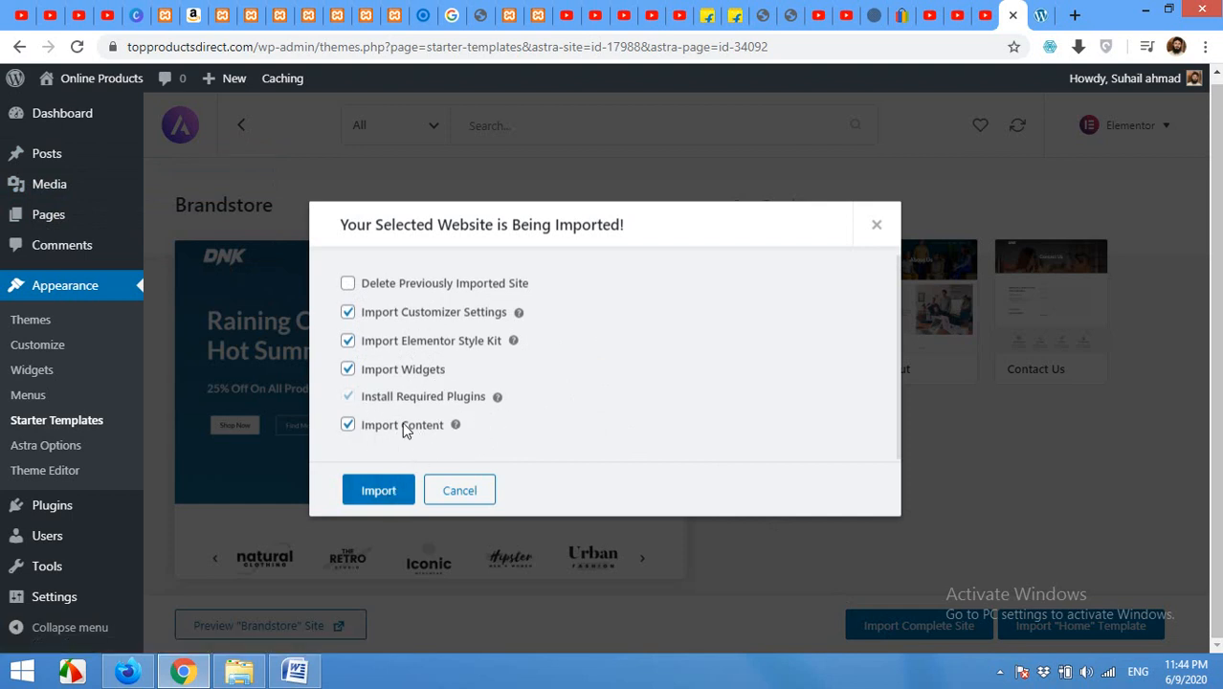
click(381, 494)
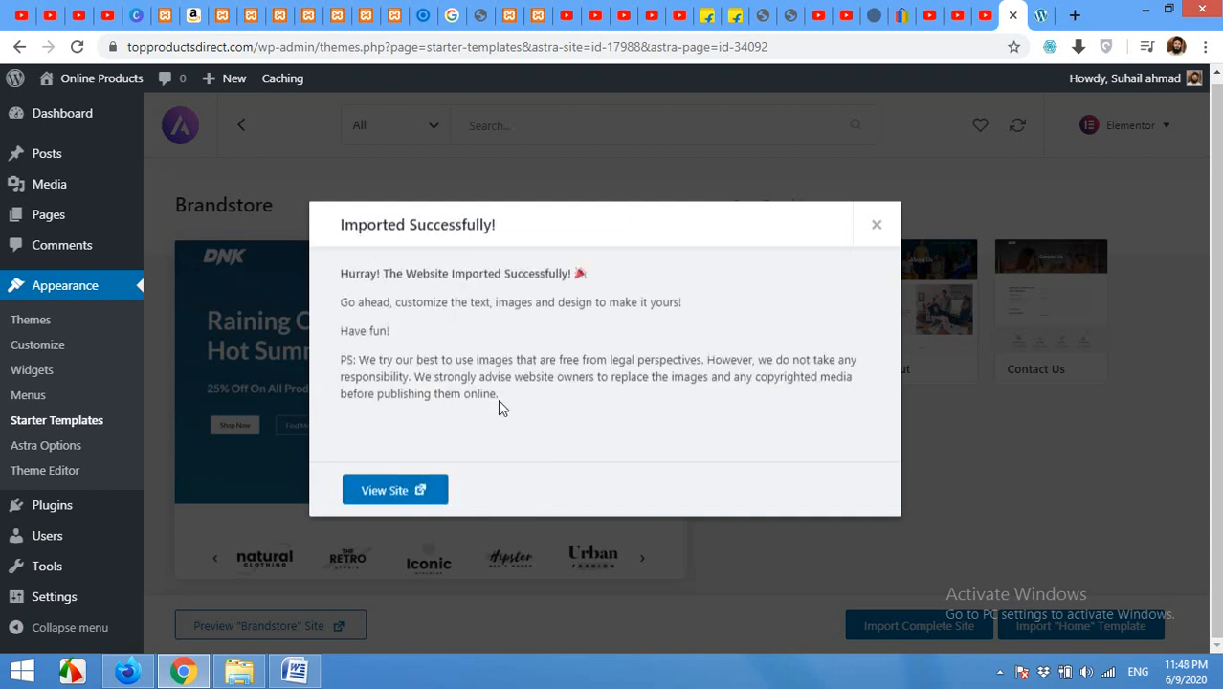
right_click(386, 495)
Step: Open the imported DNK storefront in a new tab and scroll through its homepage
click(386, 496)
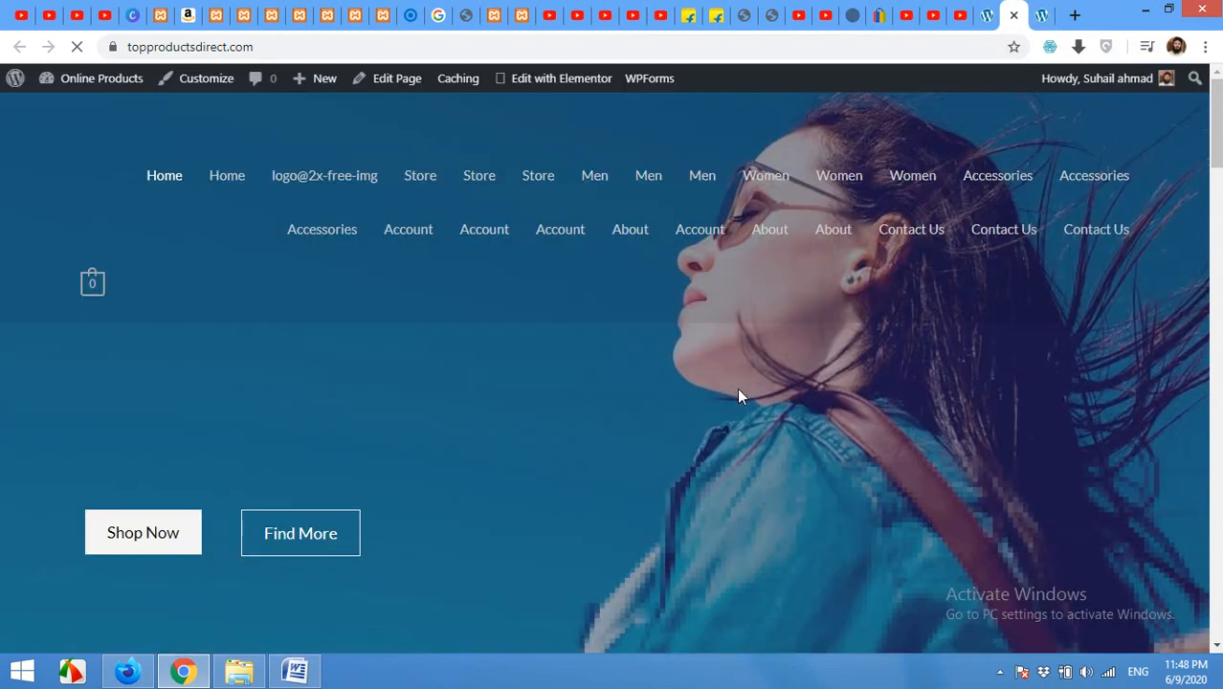
scroll(737, 392, down, 11)
scroll(724, 418, up, 6)
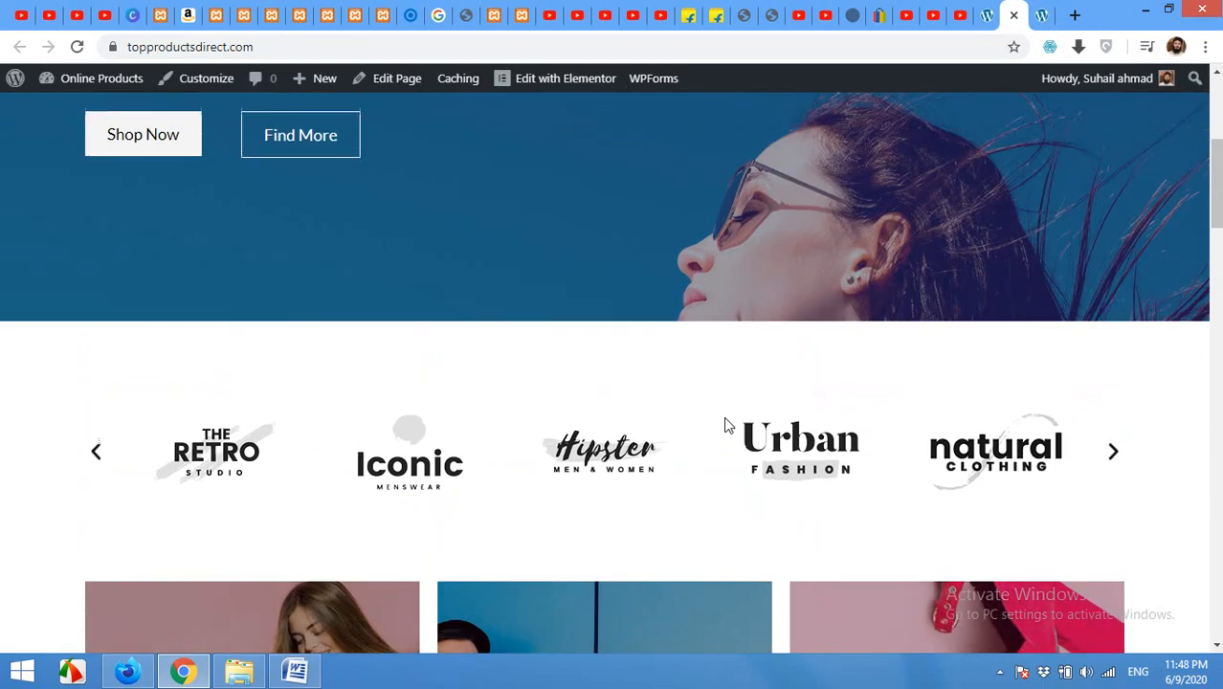
scroll(725, 425, up, 4)
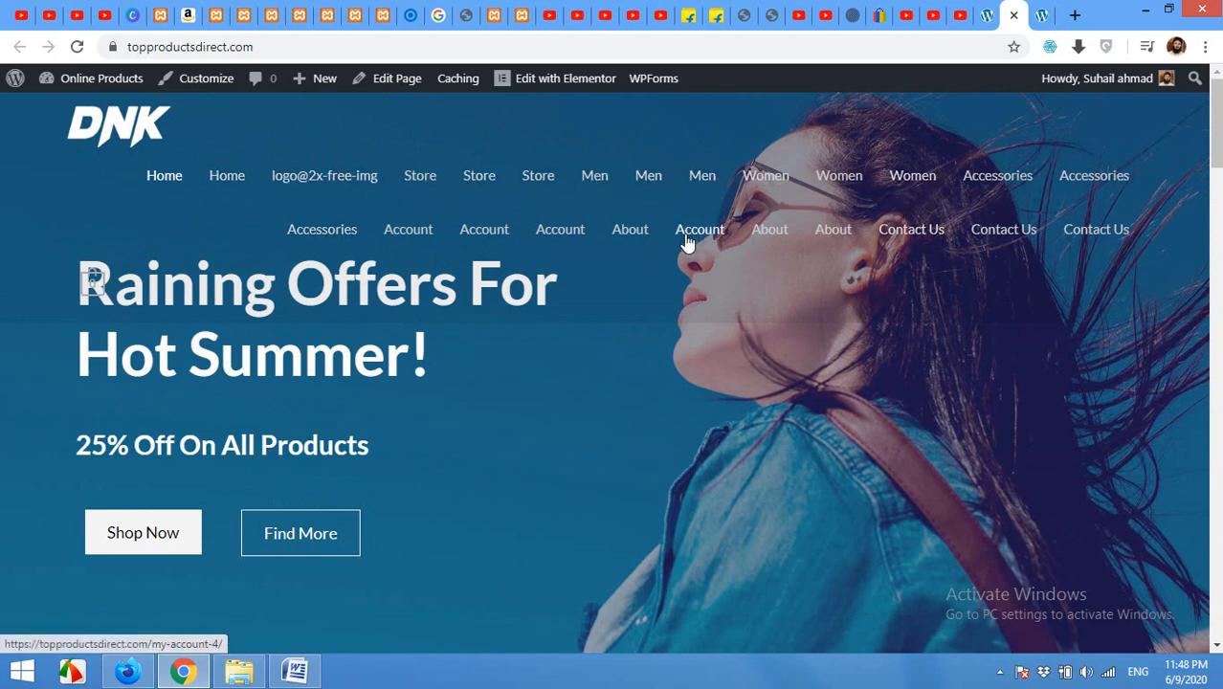
Step: Compare it with the old Online Products page, then close the Brandstore import success message
click(1041, 15)
scroll(800, 359, down, 7)
scroll(739, 379, up, 10)
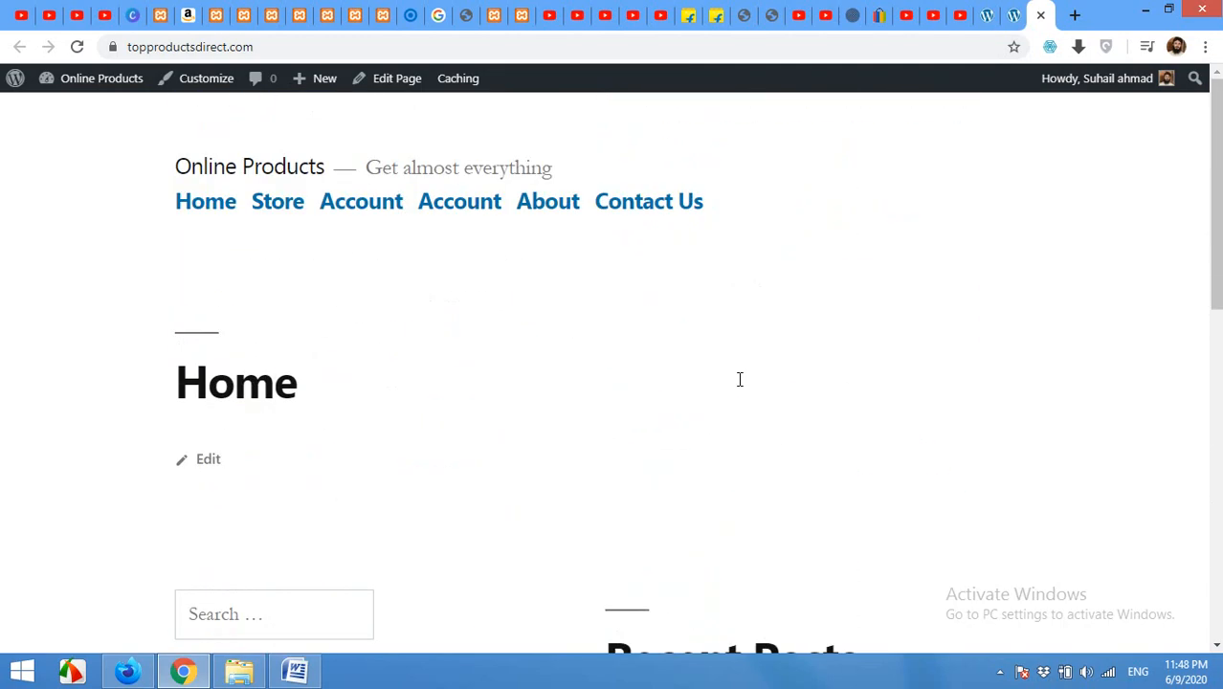
click(1013, 16)
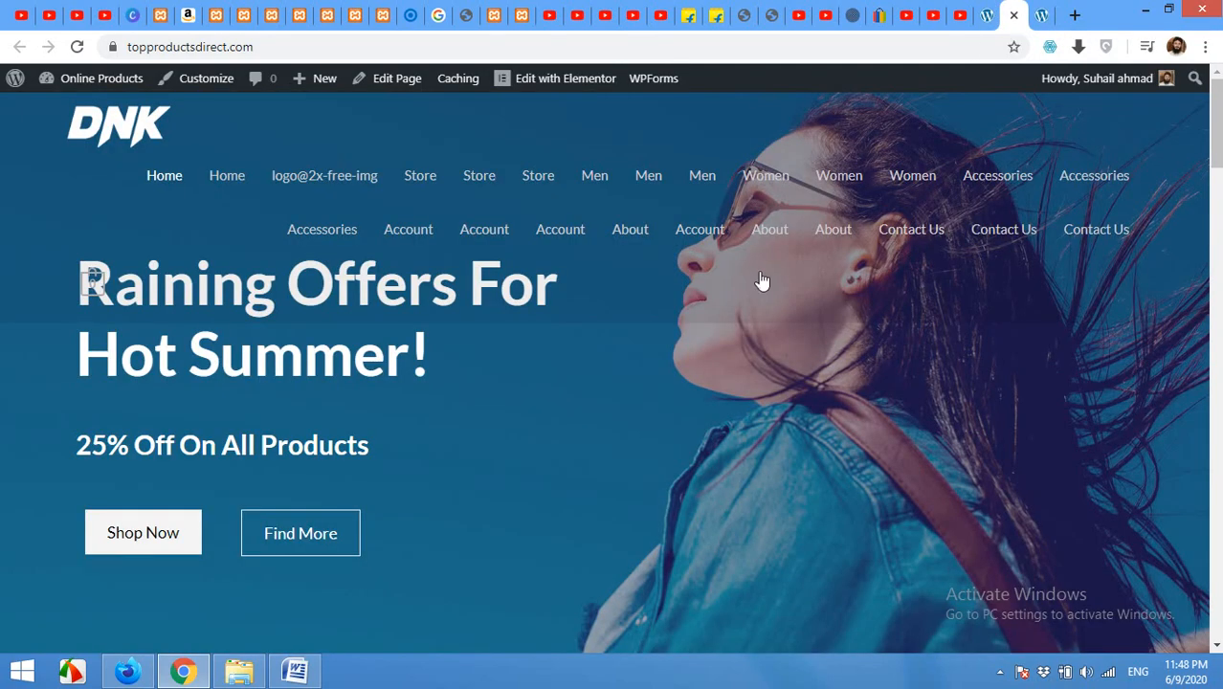
click(986, 15)
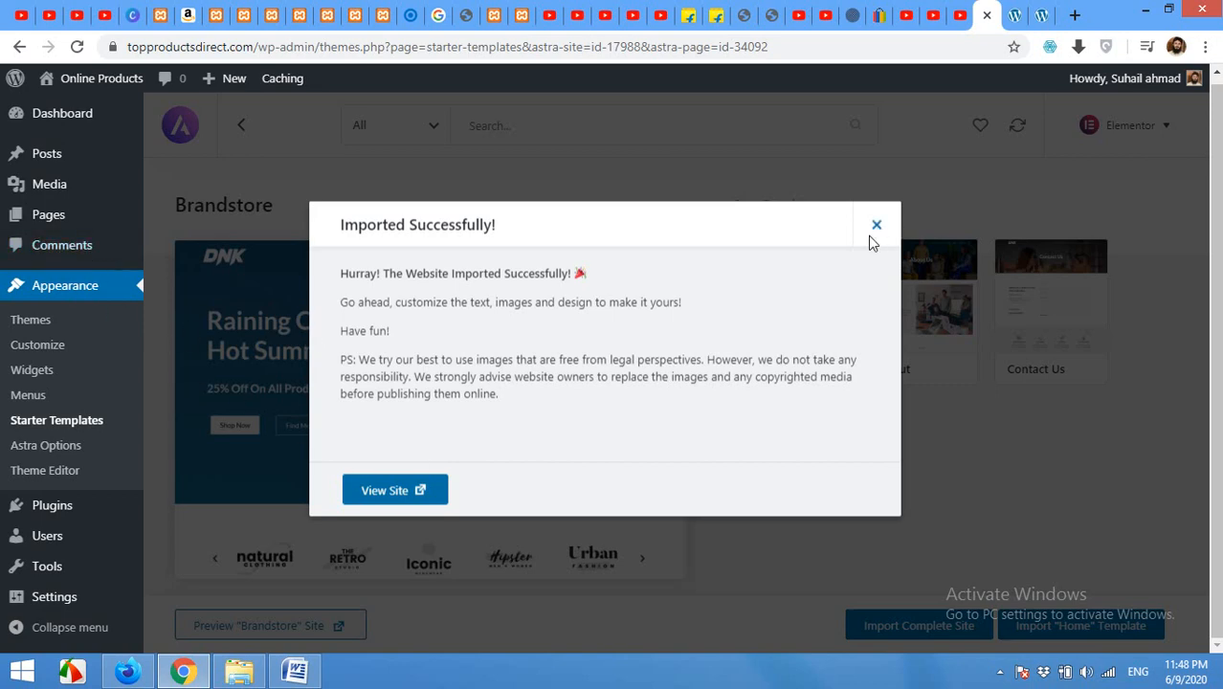
click(874, 227)
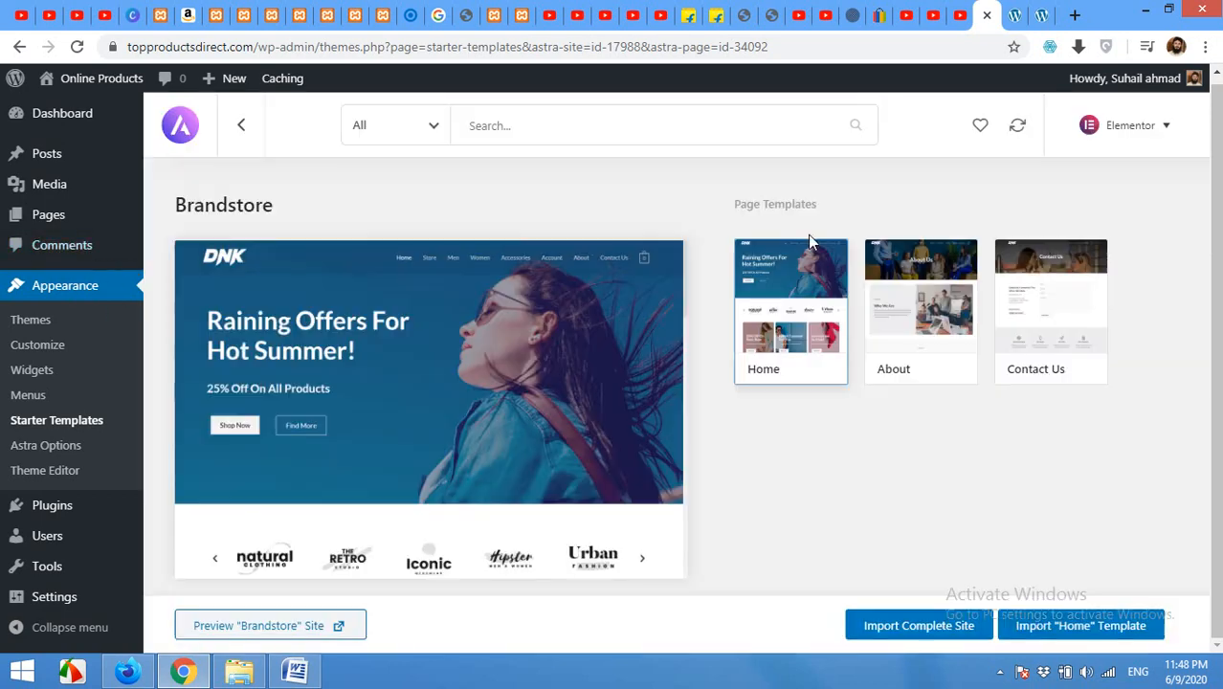
Step: Load Main Menu (Primary Menu) in the Menus editor instead of For Her
click(29, 396)
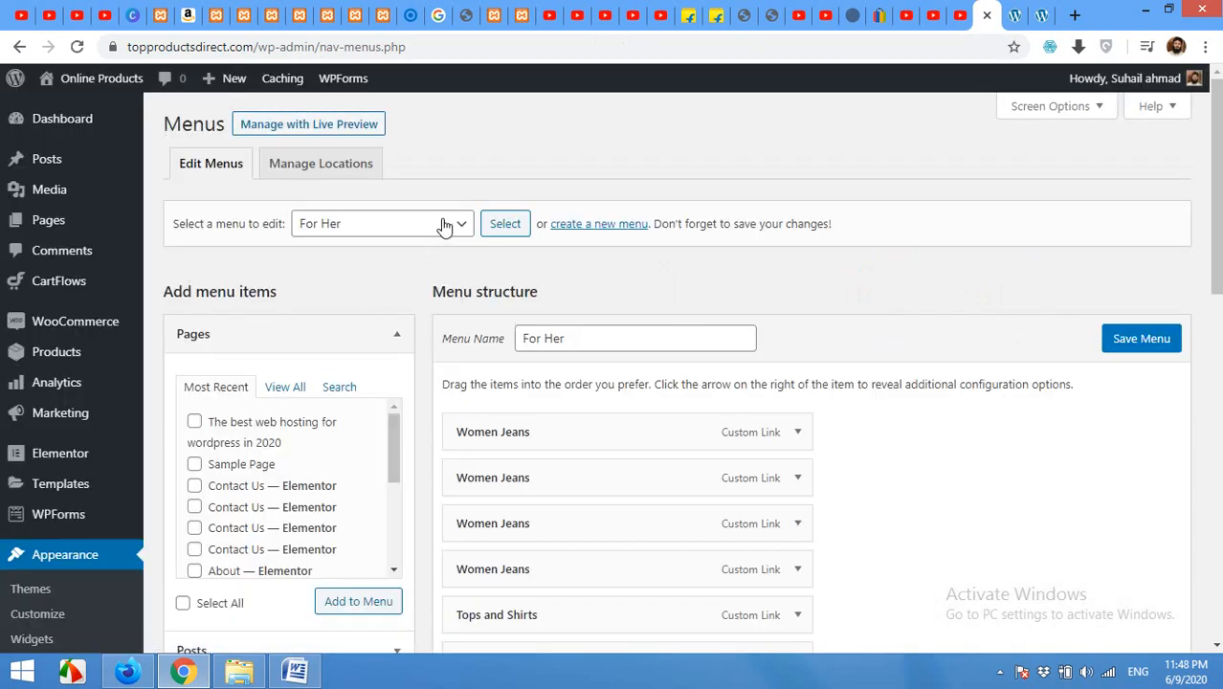
click(421, 224)
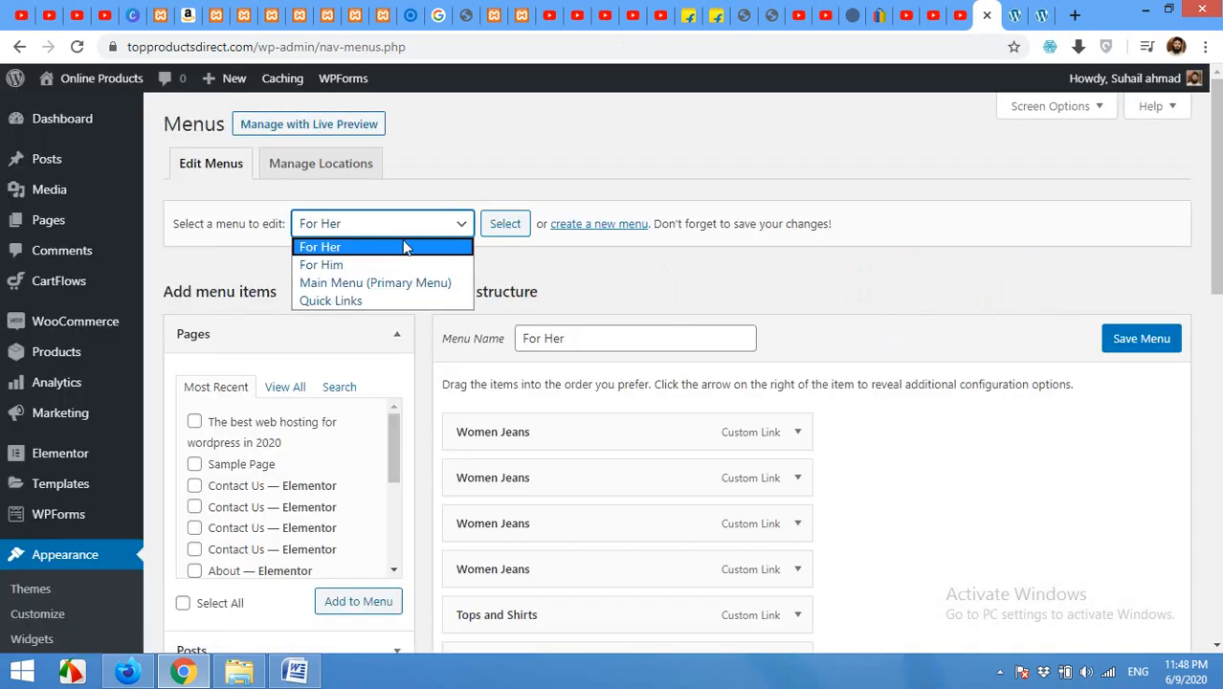
click(364, 287)
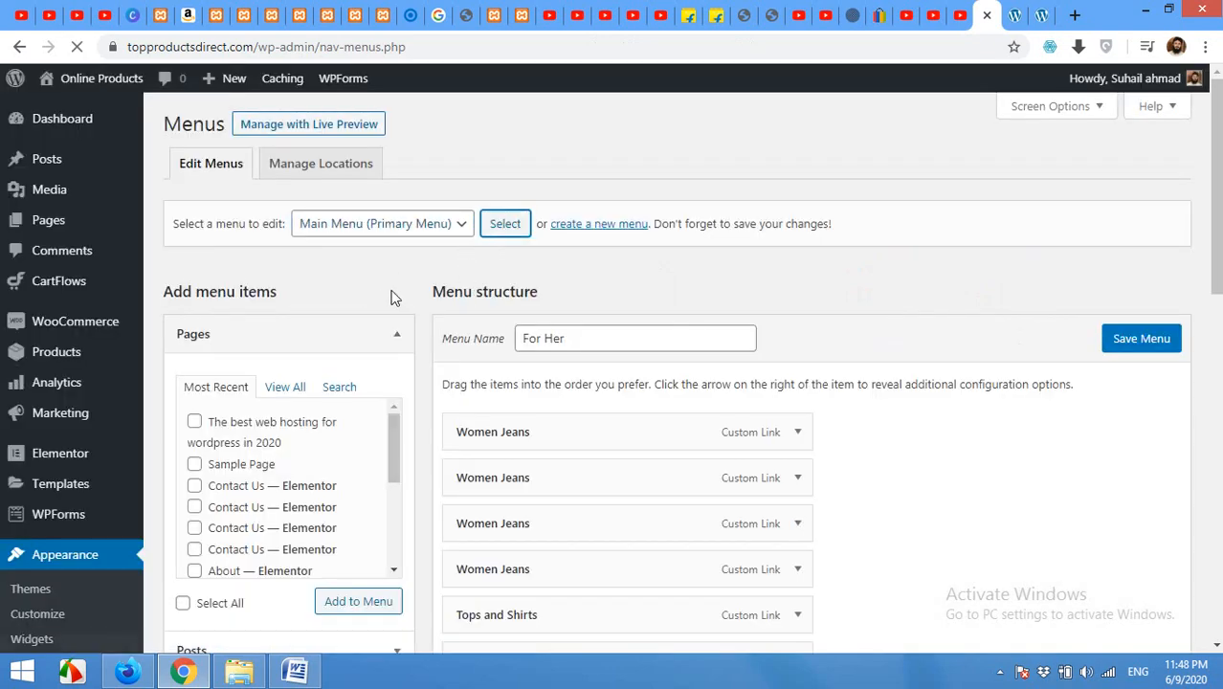
scroll(680, 368, down, 2)
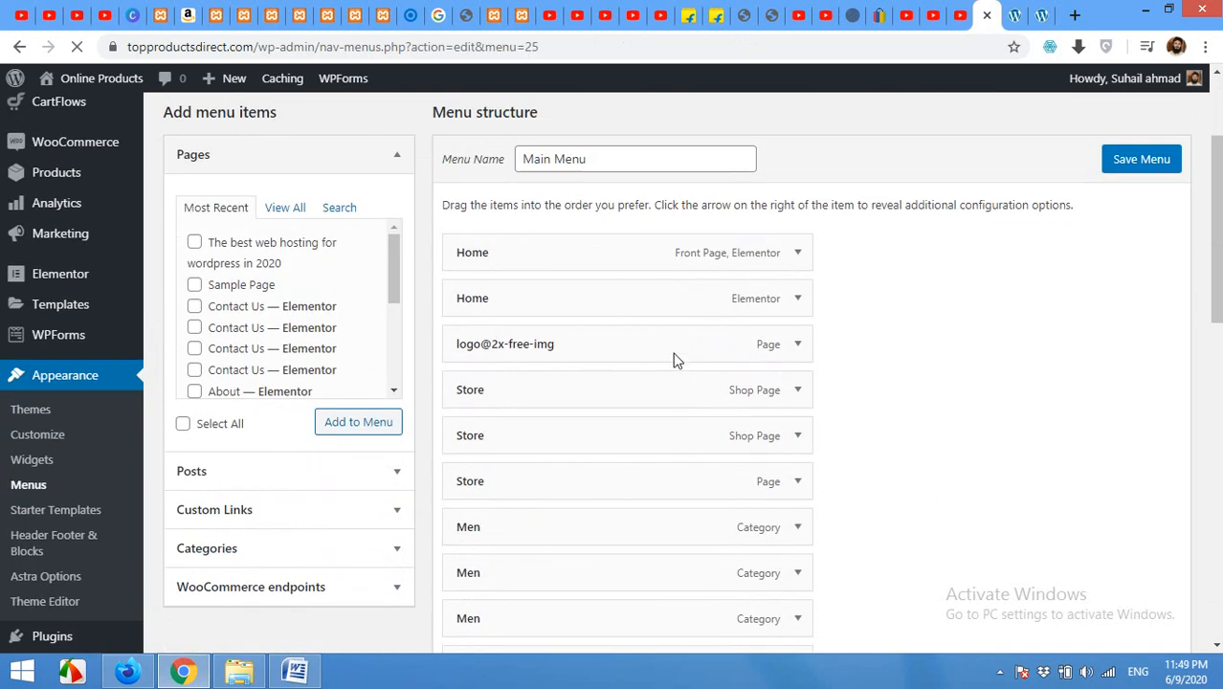
Step: Remove the duplicate Home item, the logo@2x-free-img item and two extra Store items
click(796, 300)
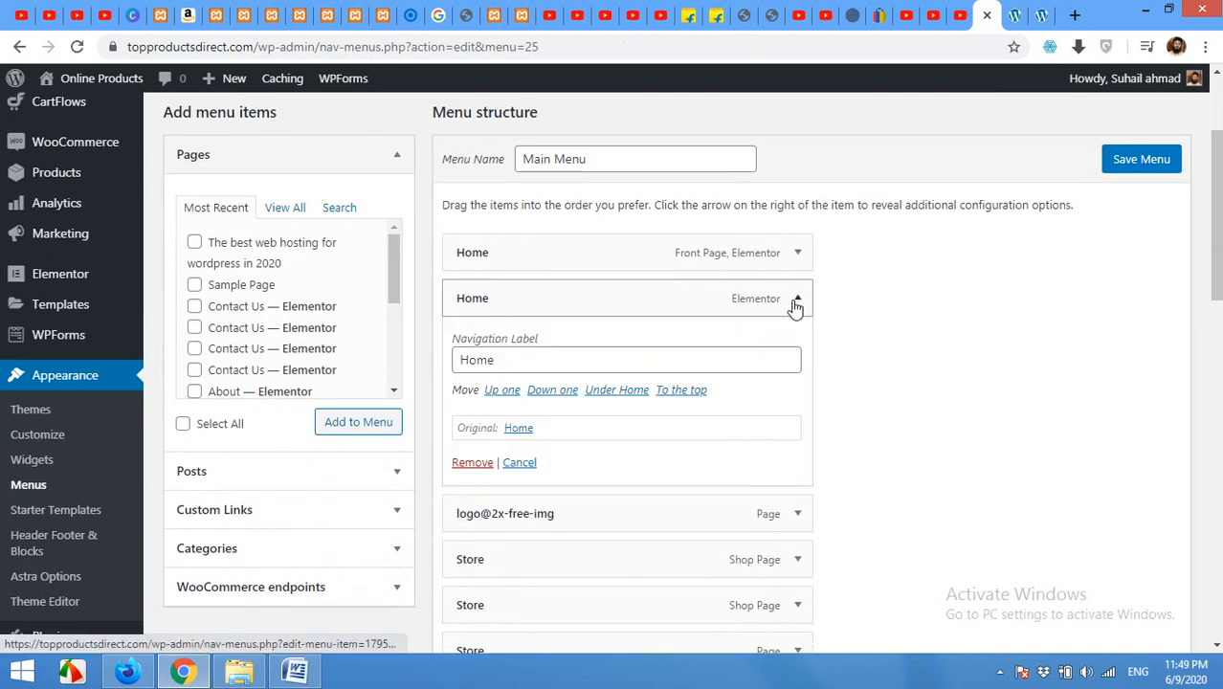
click(472, 462)
click(797, 299)
click(471, 460)
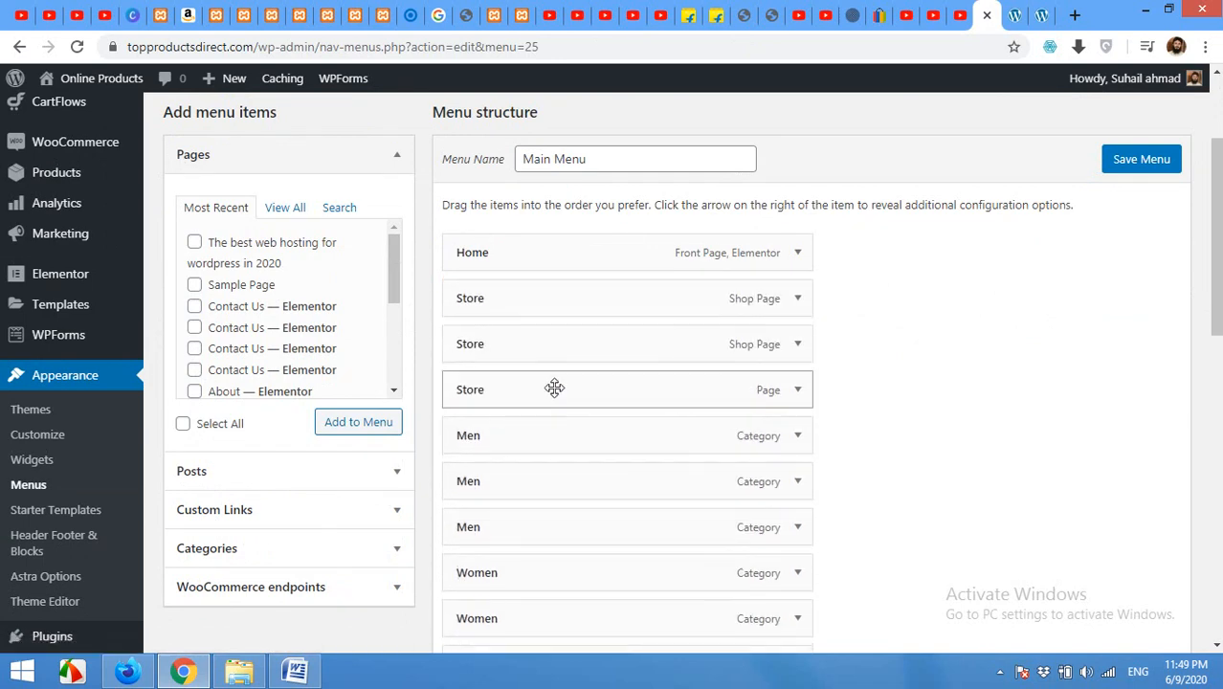
click(798, 390)
click(472, 554)
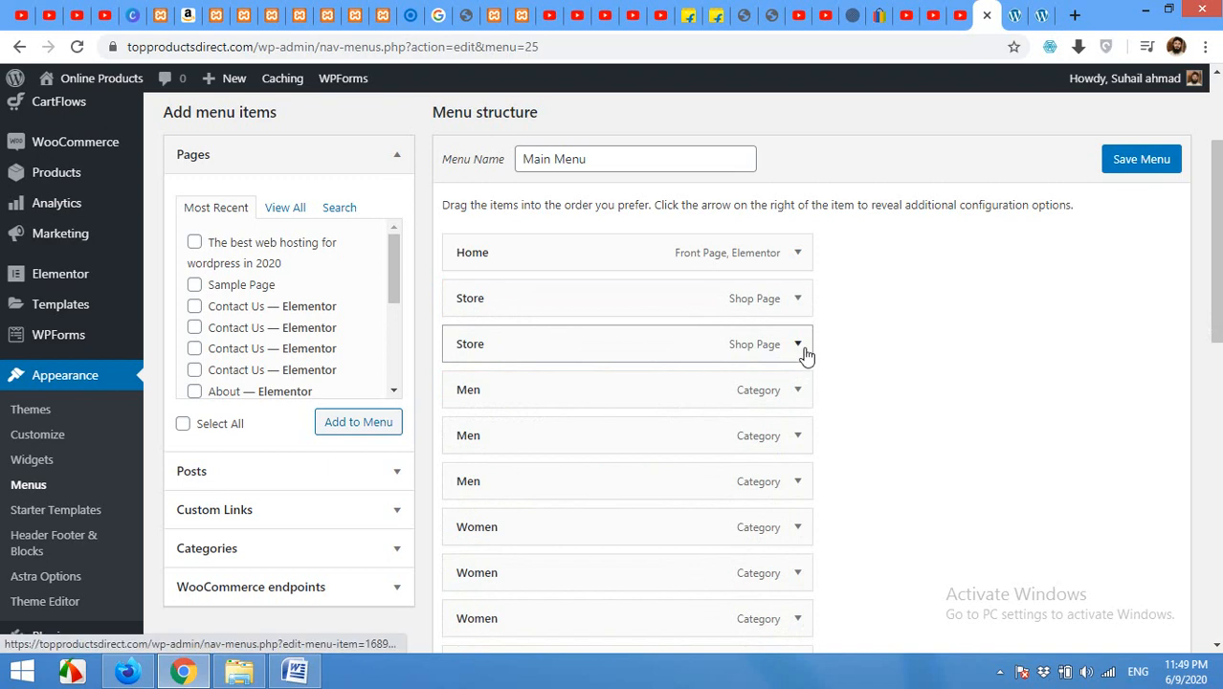
click(800, 346)
click(473, 508)
Step: Remove the two duplicate Men items and the two duplicate Women items
click(798, 391)
click(472, 554)
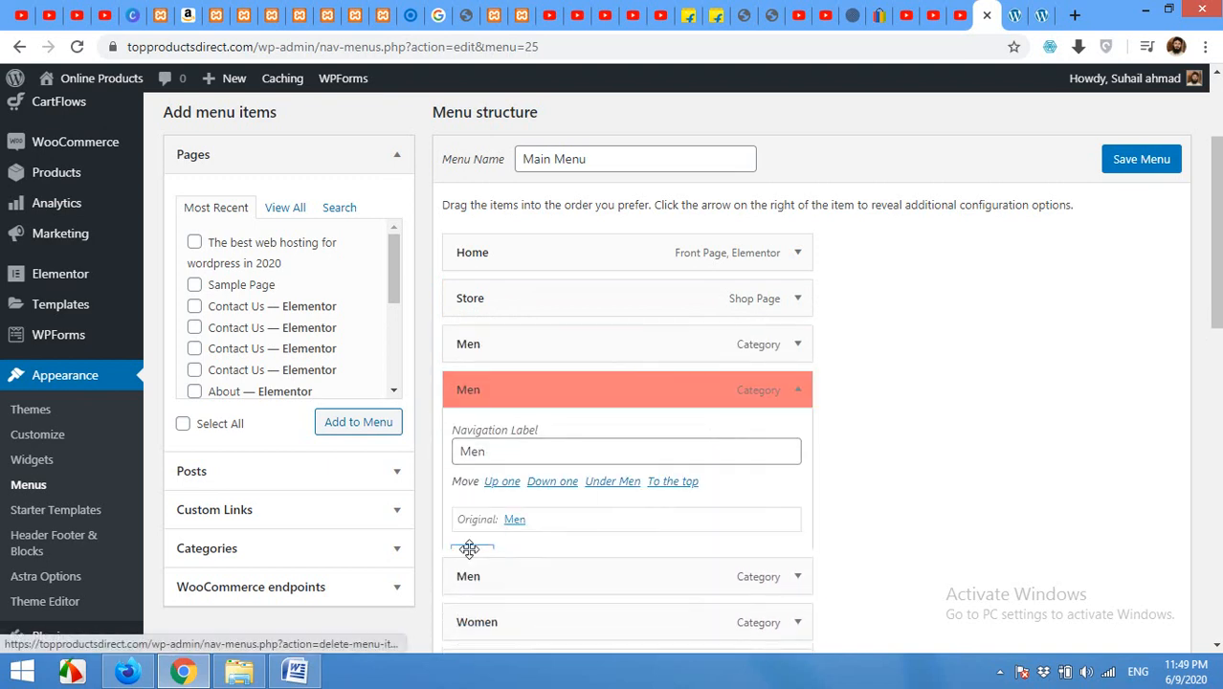
click(797, 391)
click(470, 474)
click(797, 436)
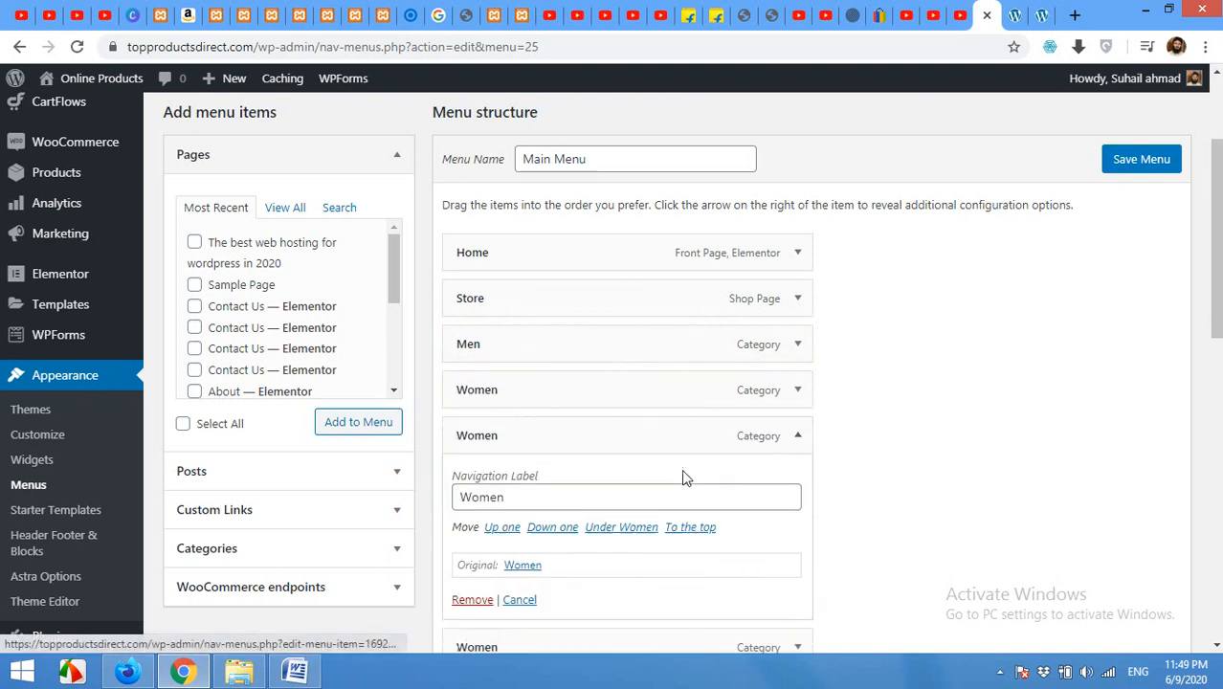
click(472, 600)
click(797, 436)
click(472, 600)
scroll(641, 480, down, 2)
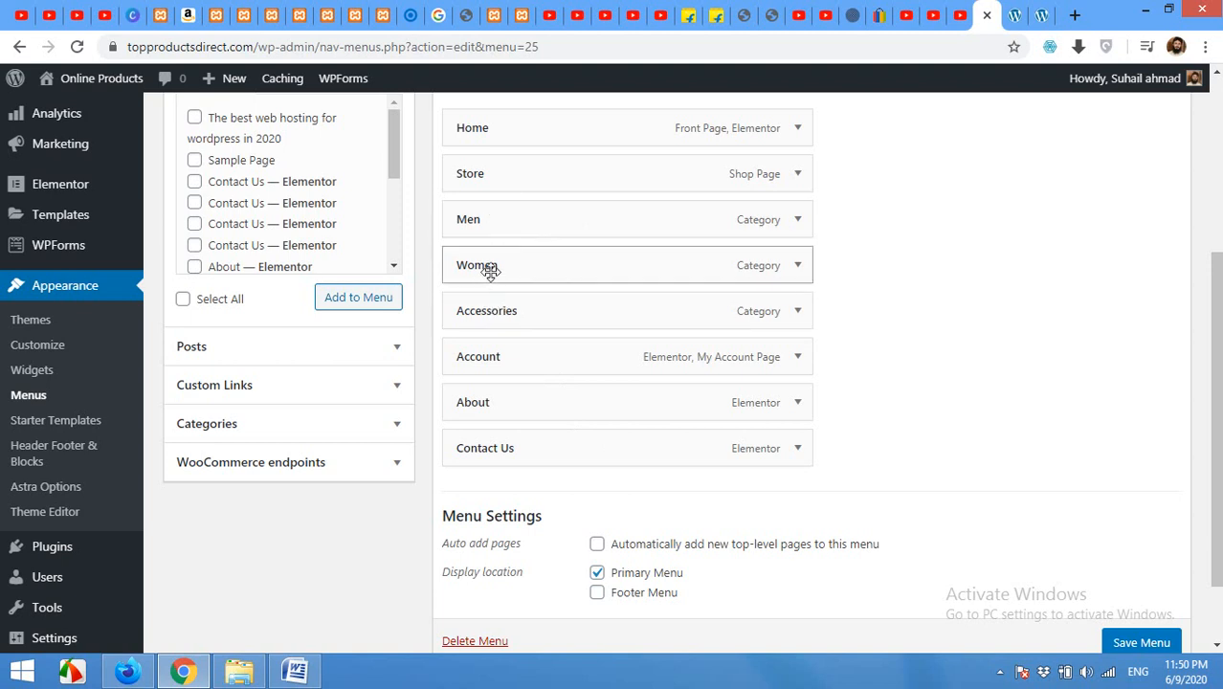
Step: Drag Men, Women and Accessories under Store as sub items, and About up below Home
drag(499, 220, 528, 219)
drag(500, 277, 542, 315)
drag(528, 413, 522, 172)
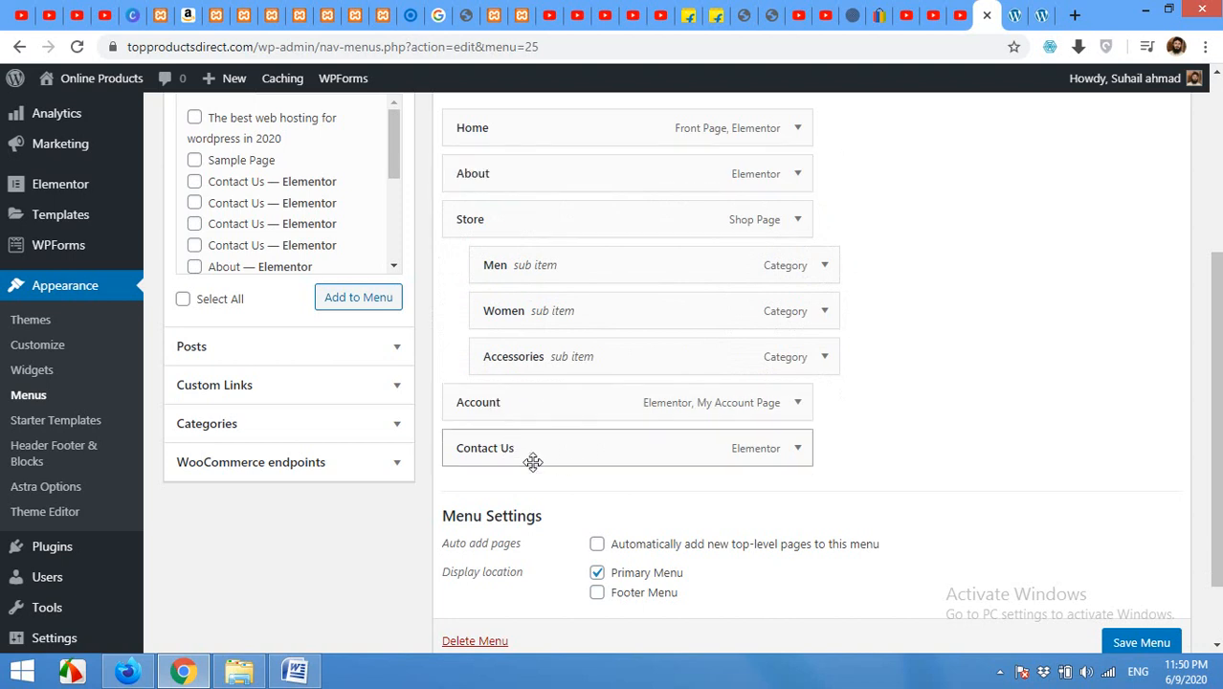
Step: Save the Main Menu and reload the live site to check the new Store navigation
click(1129, 642)
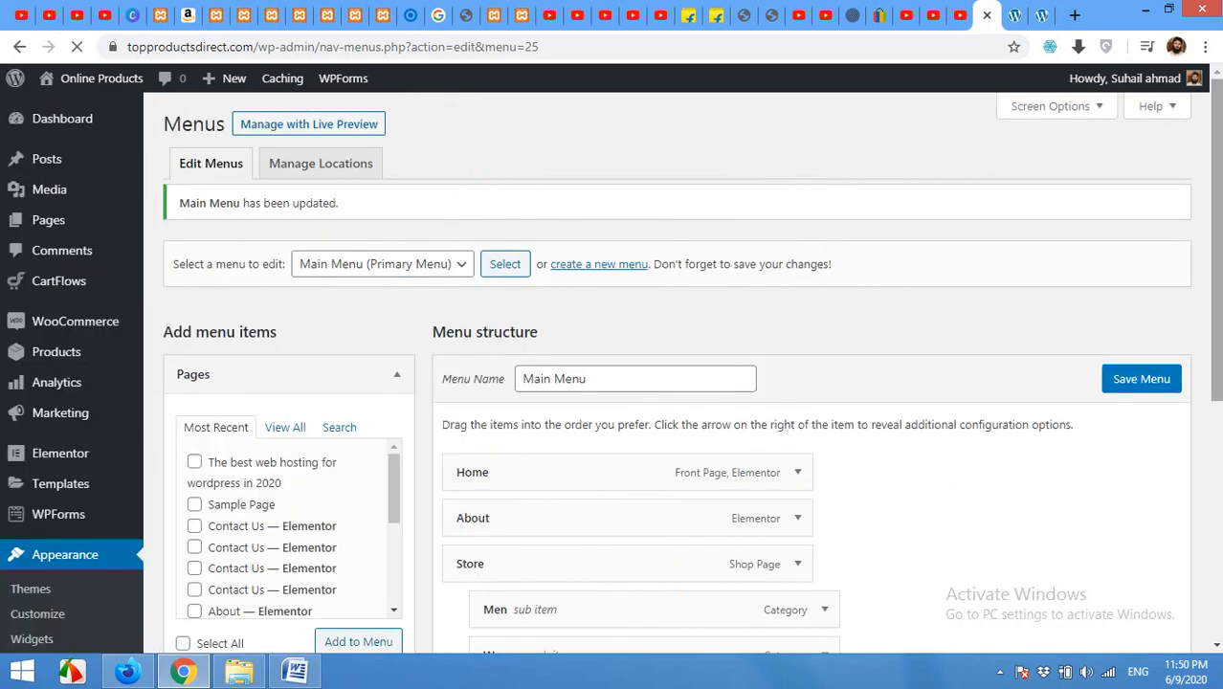
click(1013, 14)
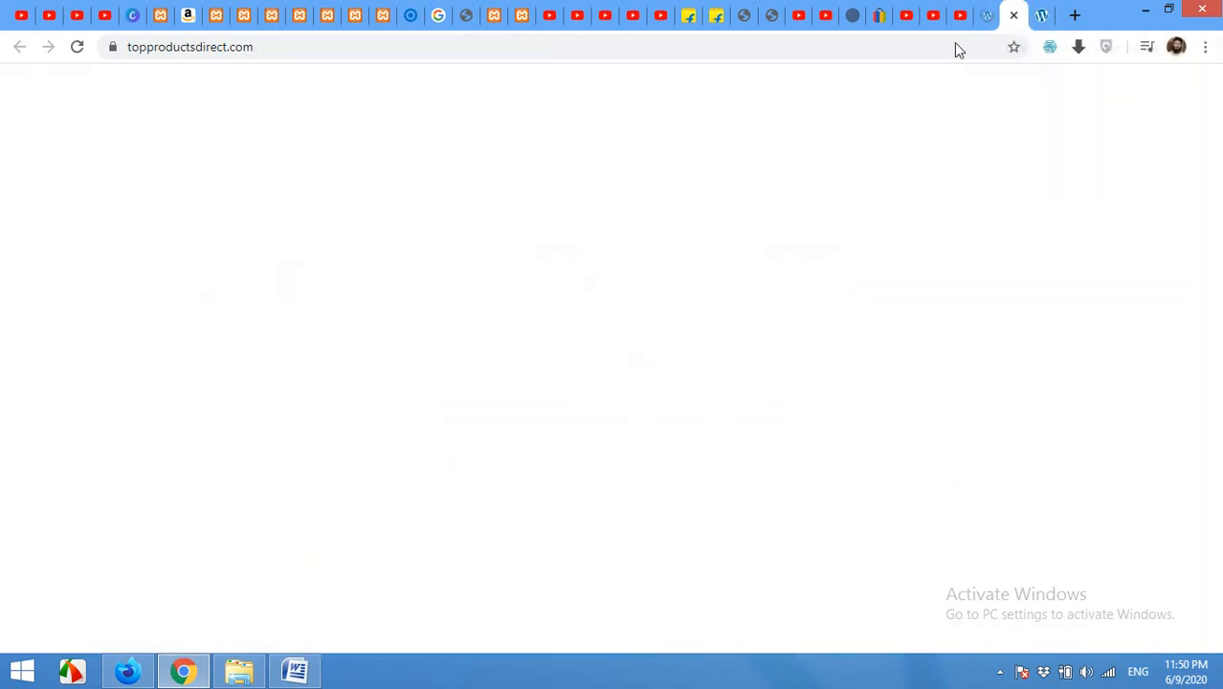
click(76, 47)
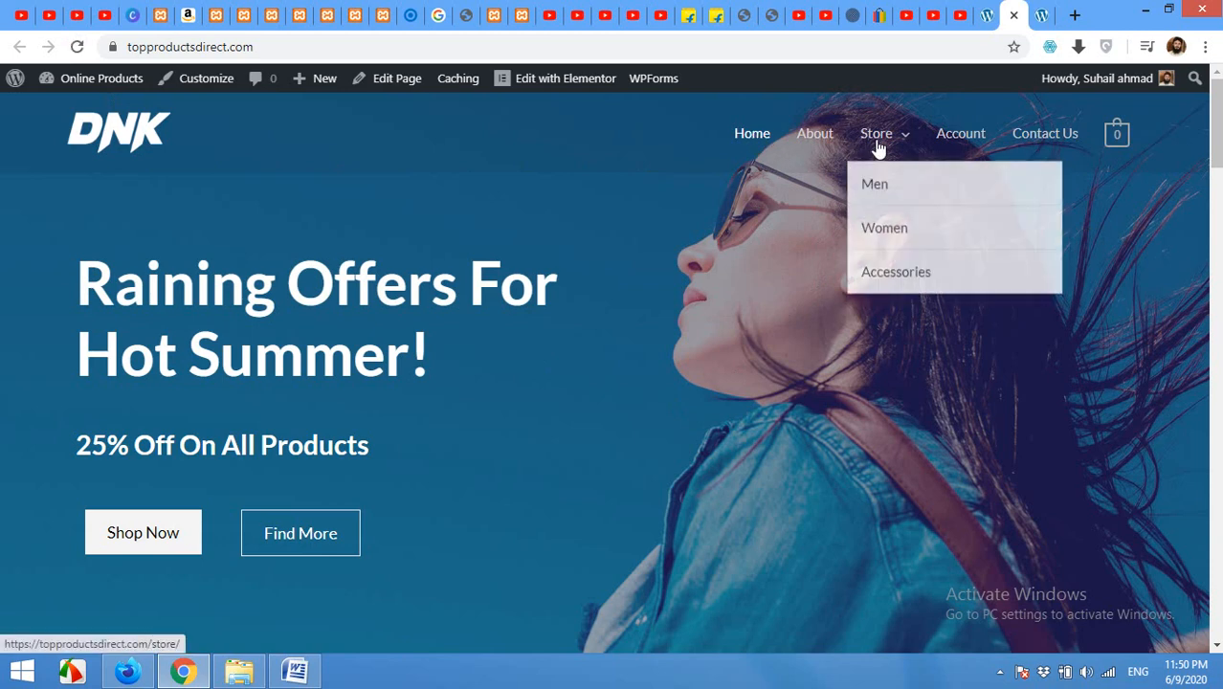
mouse_move(876, 138)
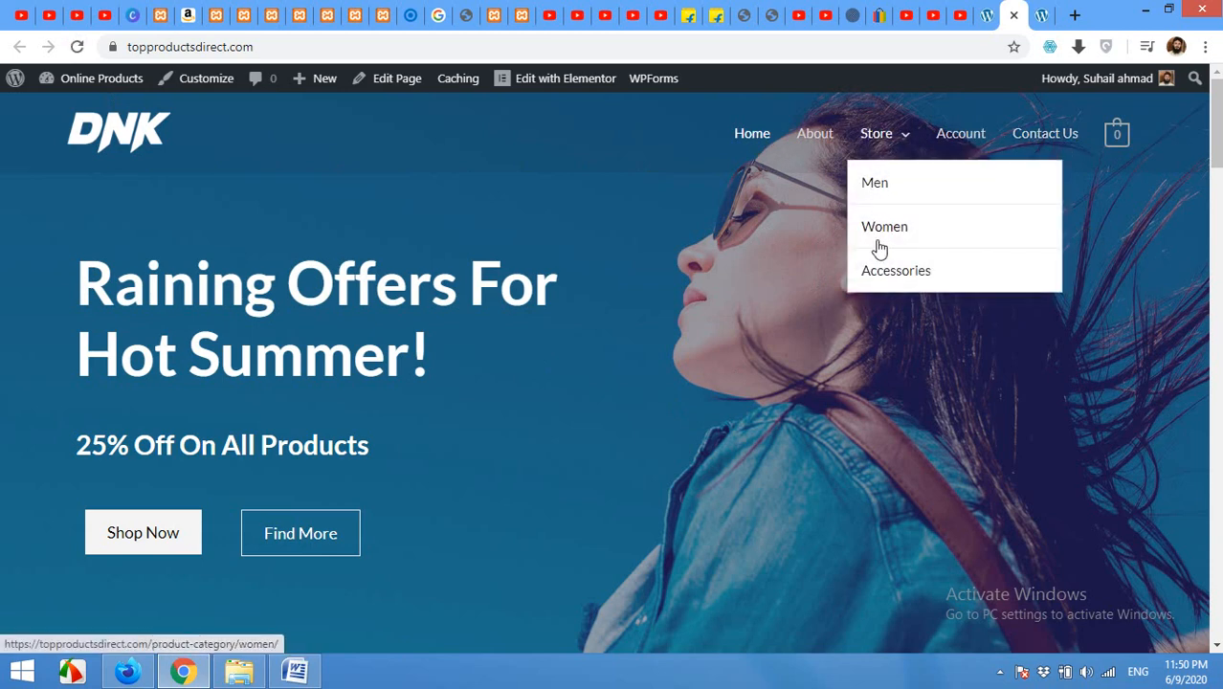
scroll(713, 350, down, 5)
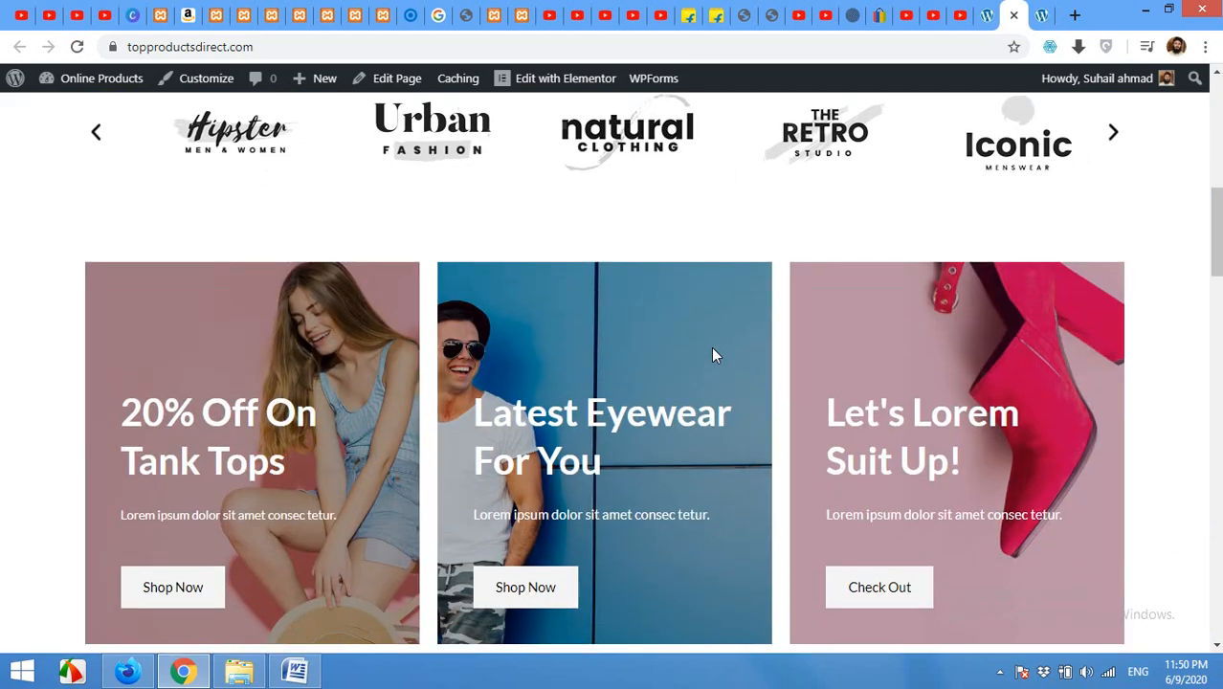
scroll(712, 349, down, 15)
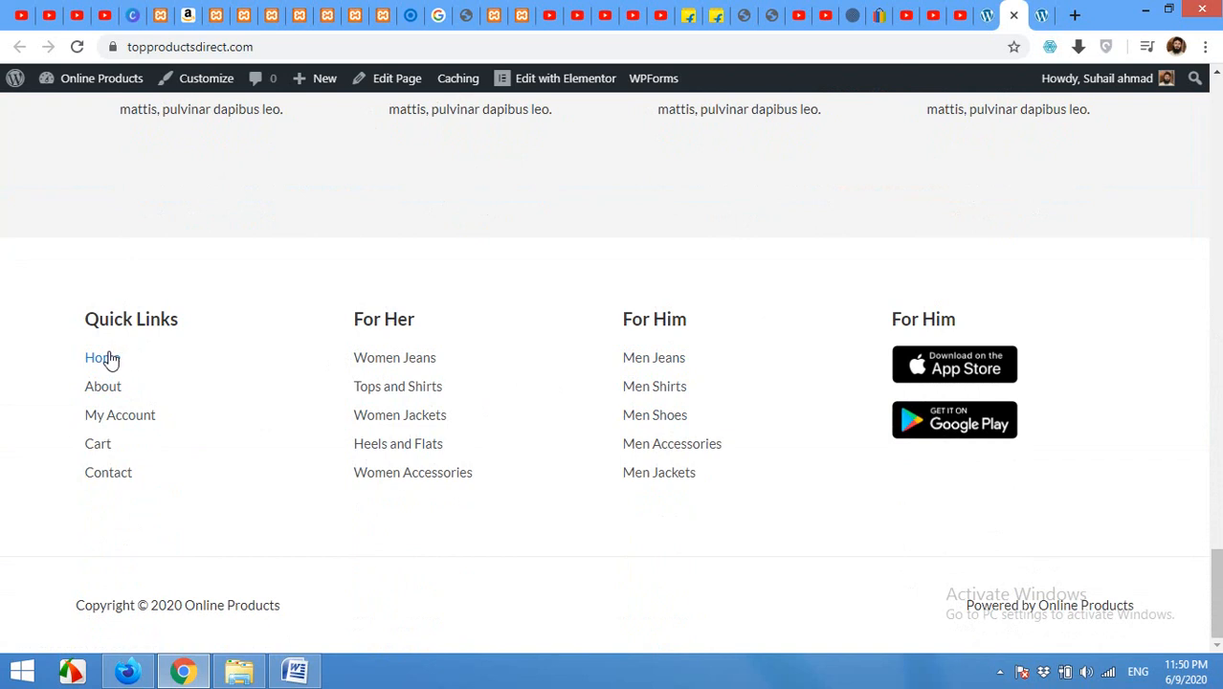
Step: Confirm Main Menu stays selected in the editor and recheck it against the live site
click(988, 15)
click(407, 276)
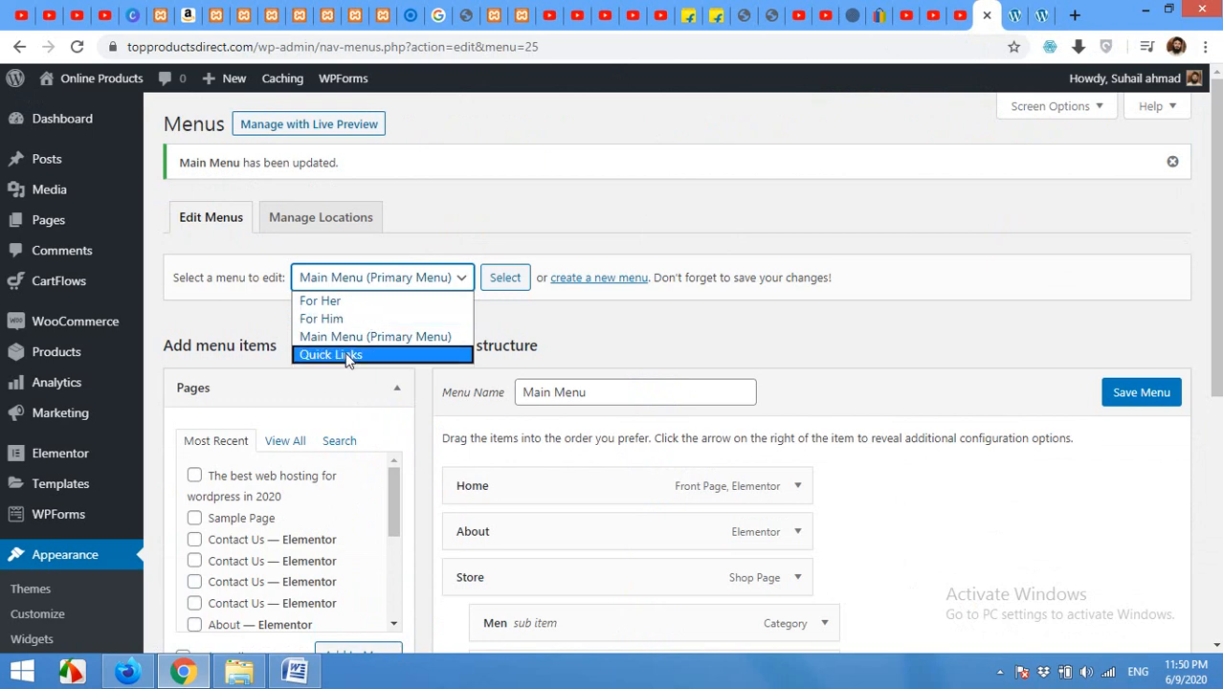
click(565, 328)
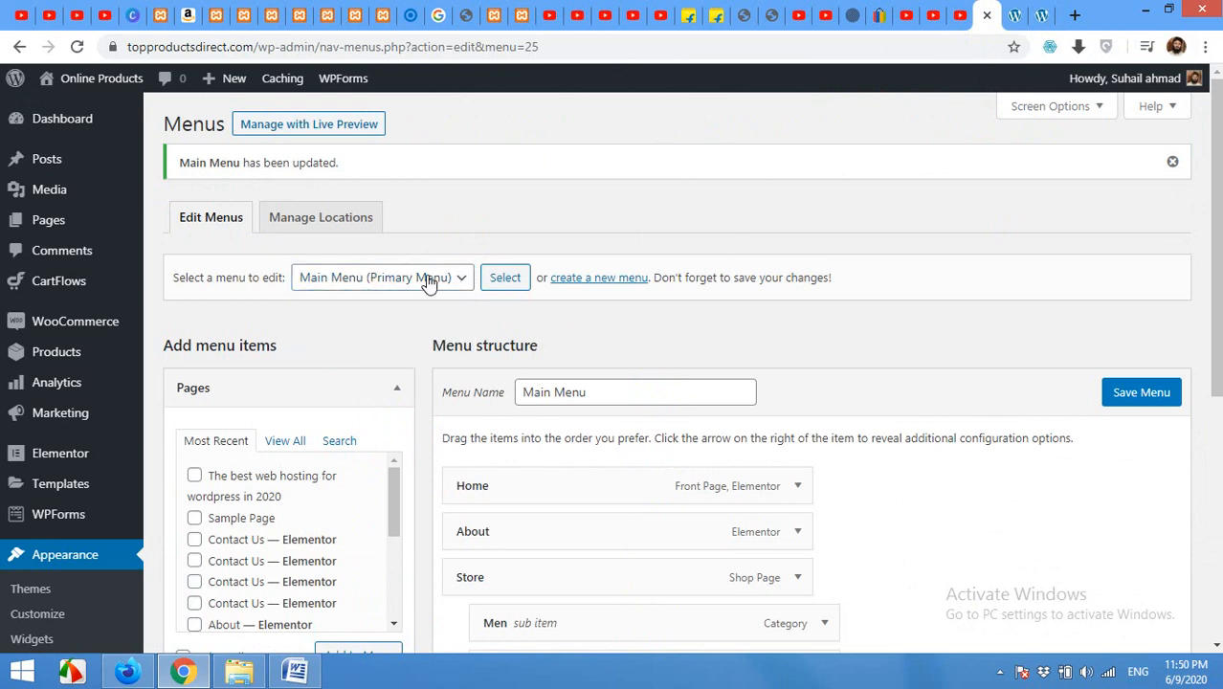
click(1015, 14)
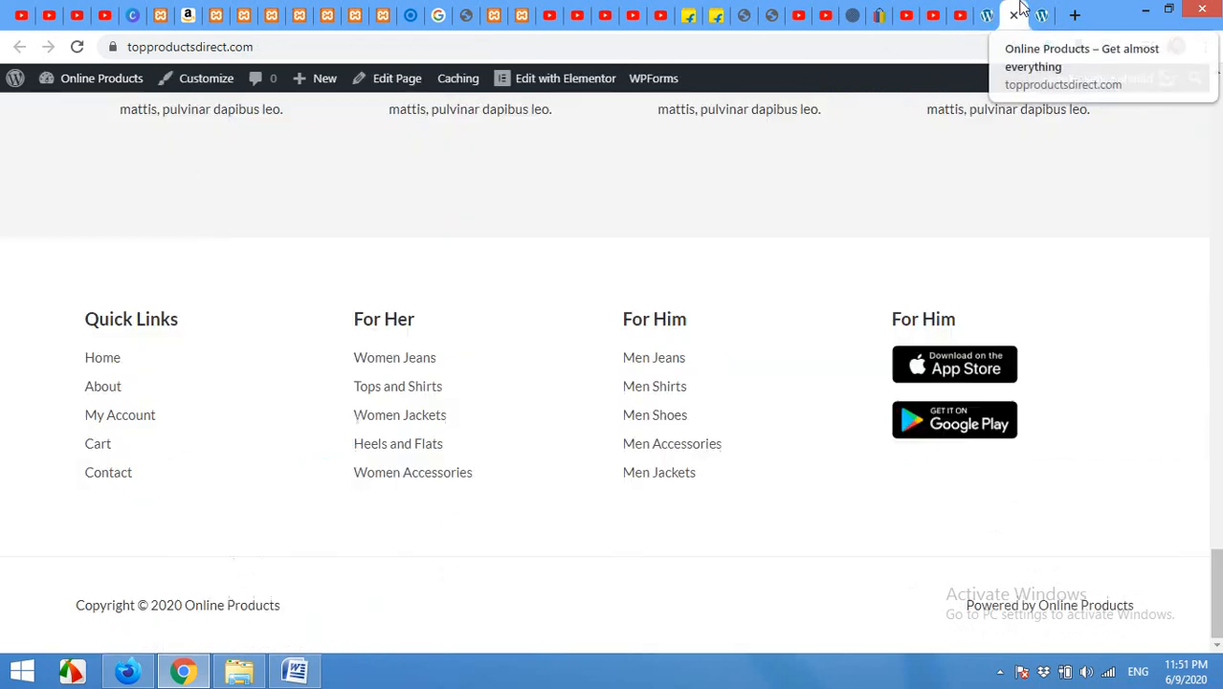
scroll(842, 249, up, 15)
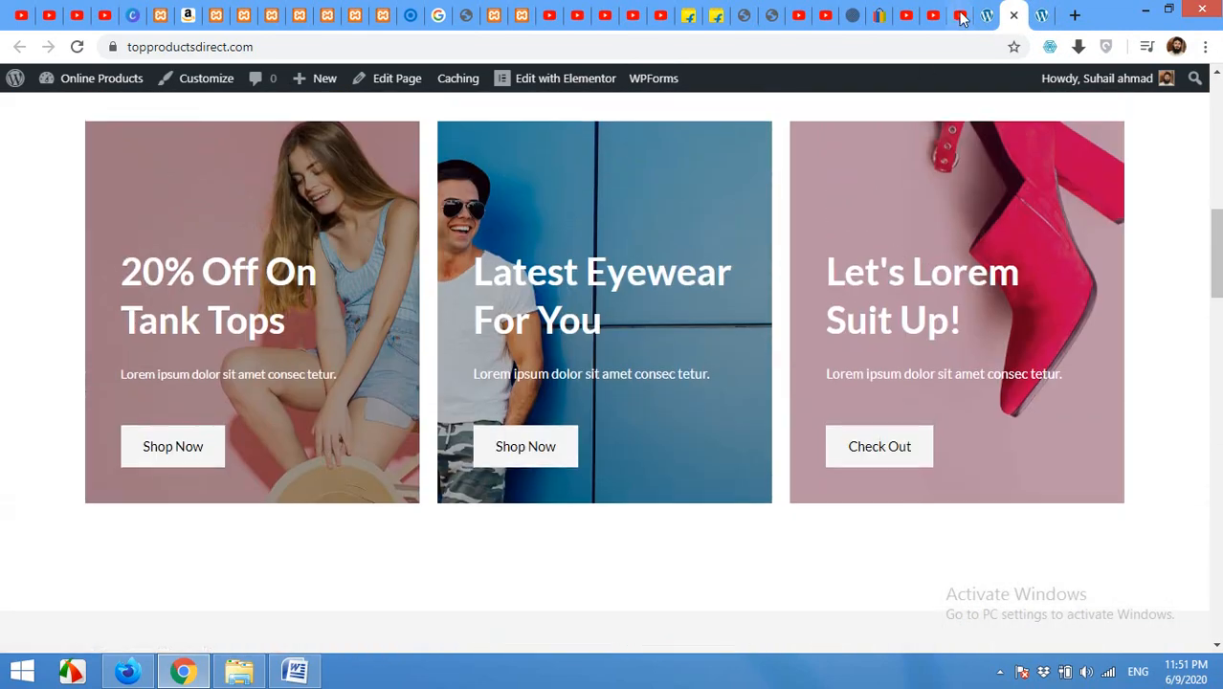
click(987, 14)
mouse_move(72, 364)
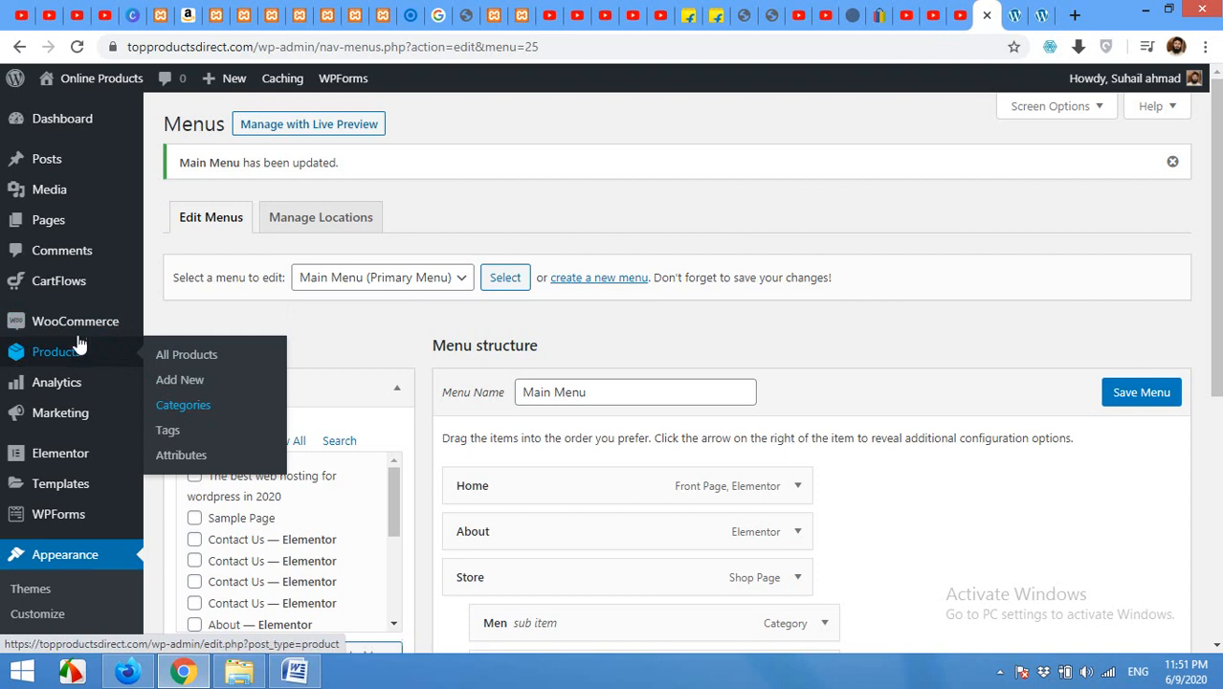
mouse_move(58, 335)
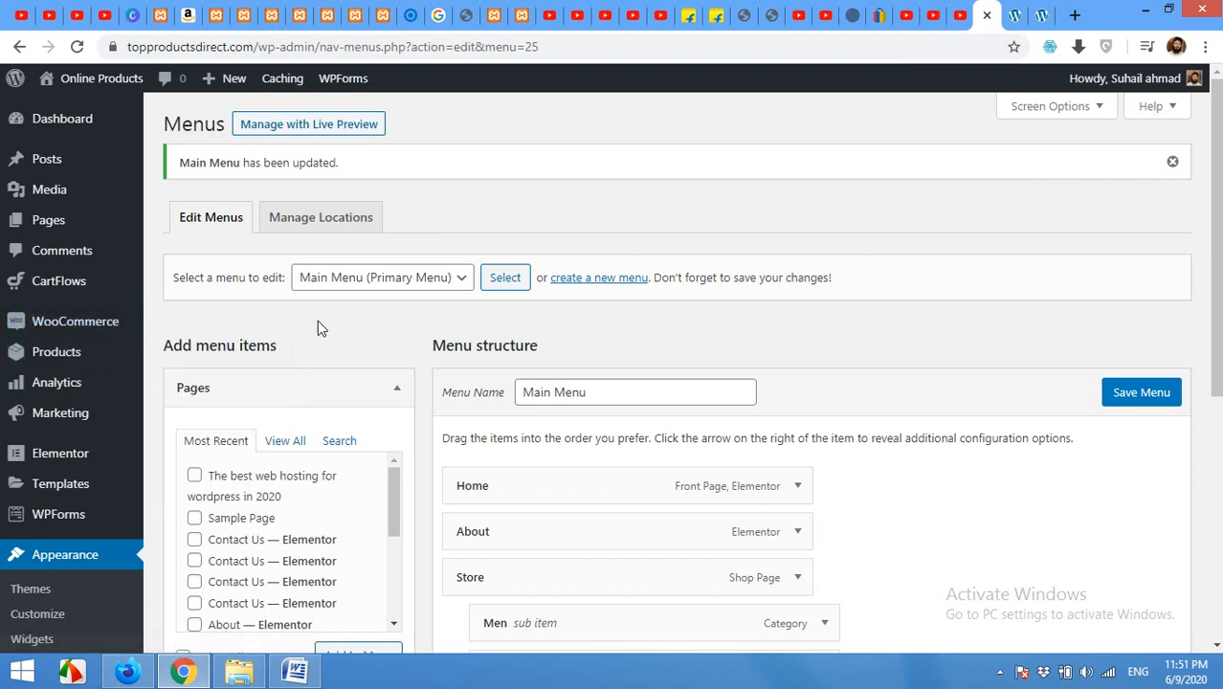
scroll(315, 317, down, 1)
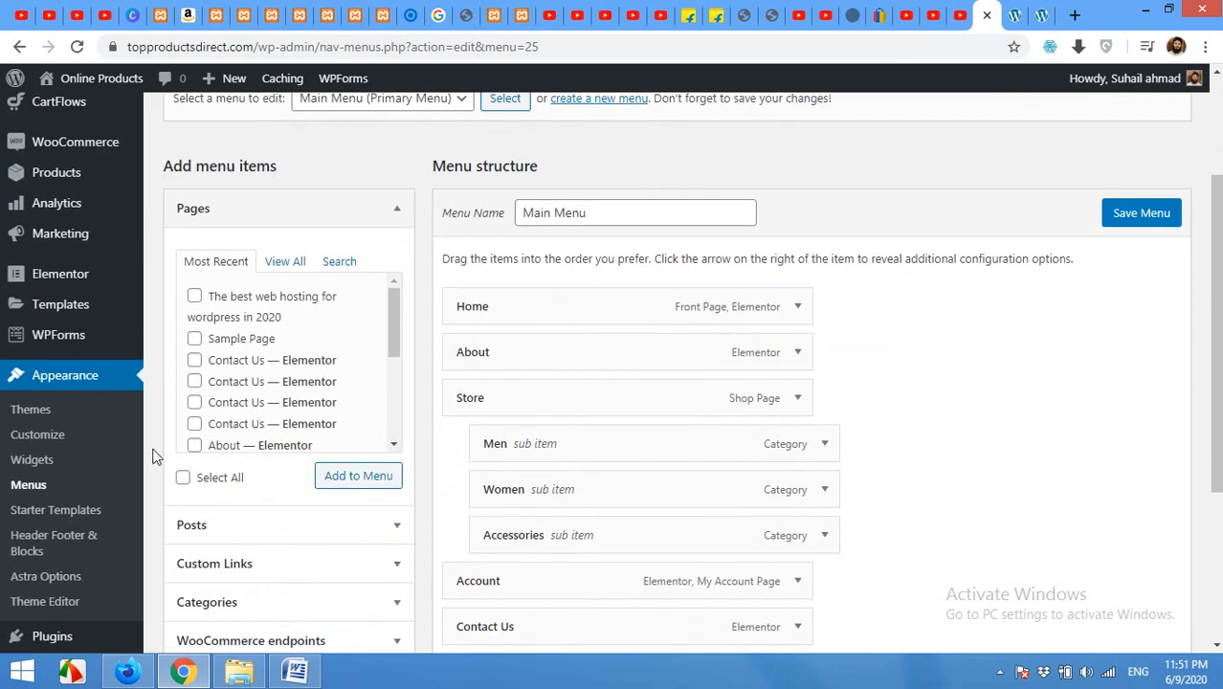
scroll(158, 543, down, 3)
scroll(158, 542, down, 1)
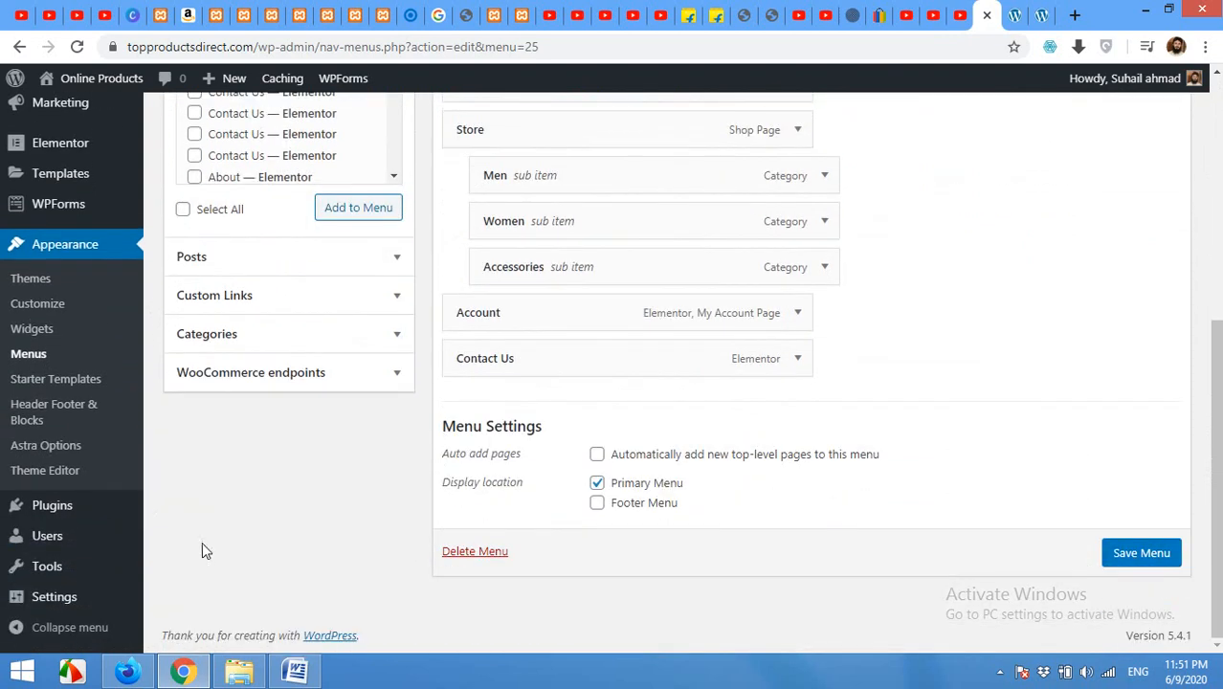
mouse_move(48, 510)
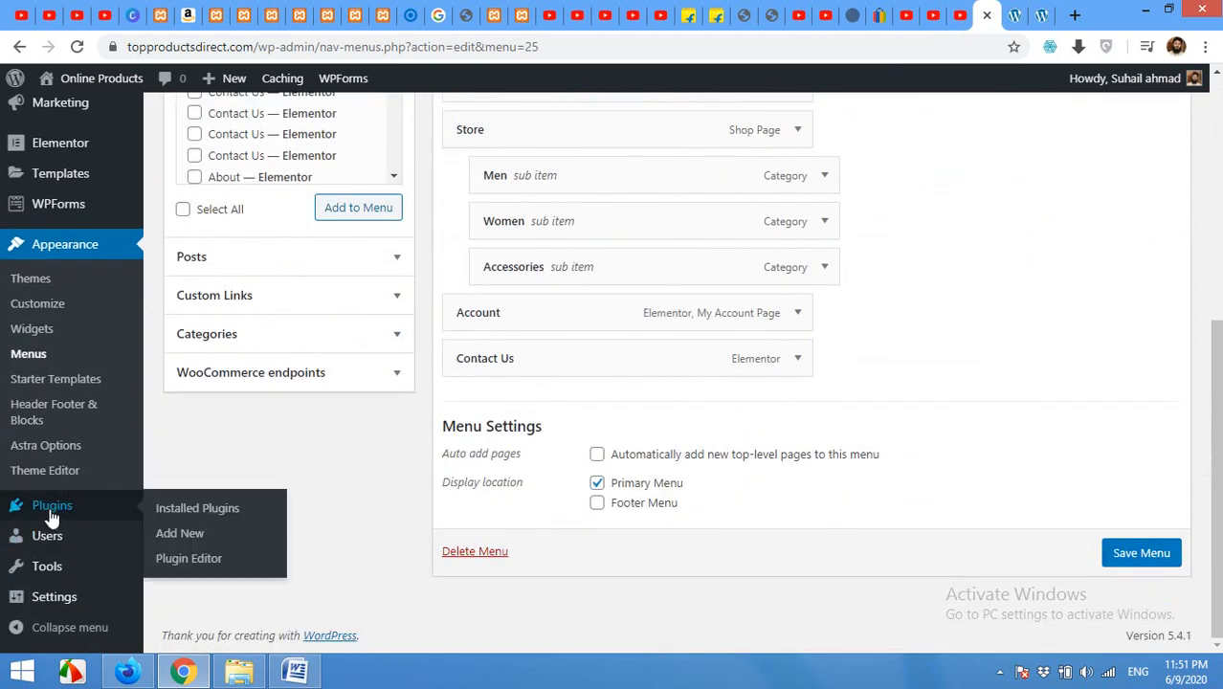
Step: Search Add New Plugins for 'dokan', then install and activate the Dokan multivendor plugin
click(184, 542)
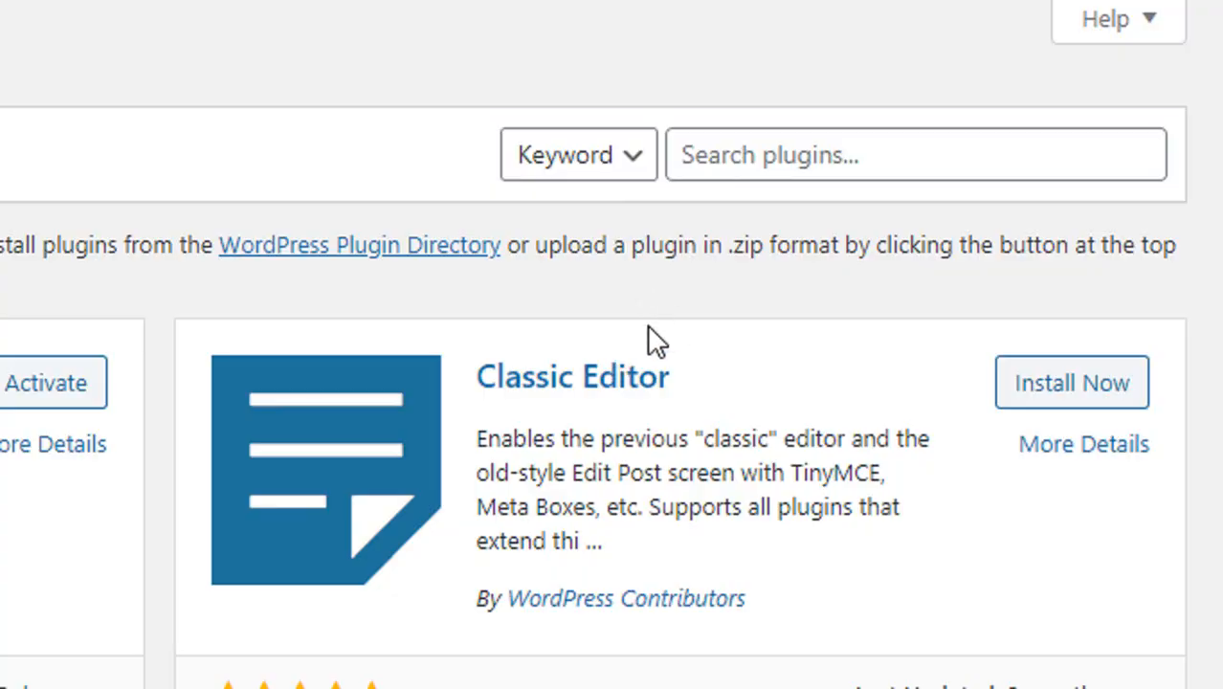
click(790, 165)
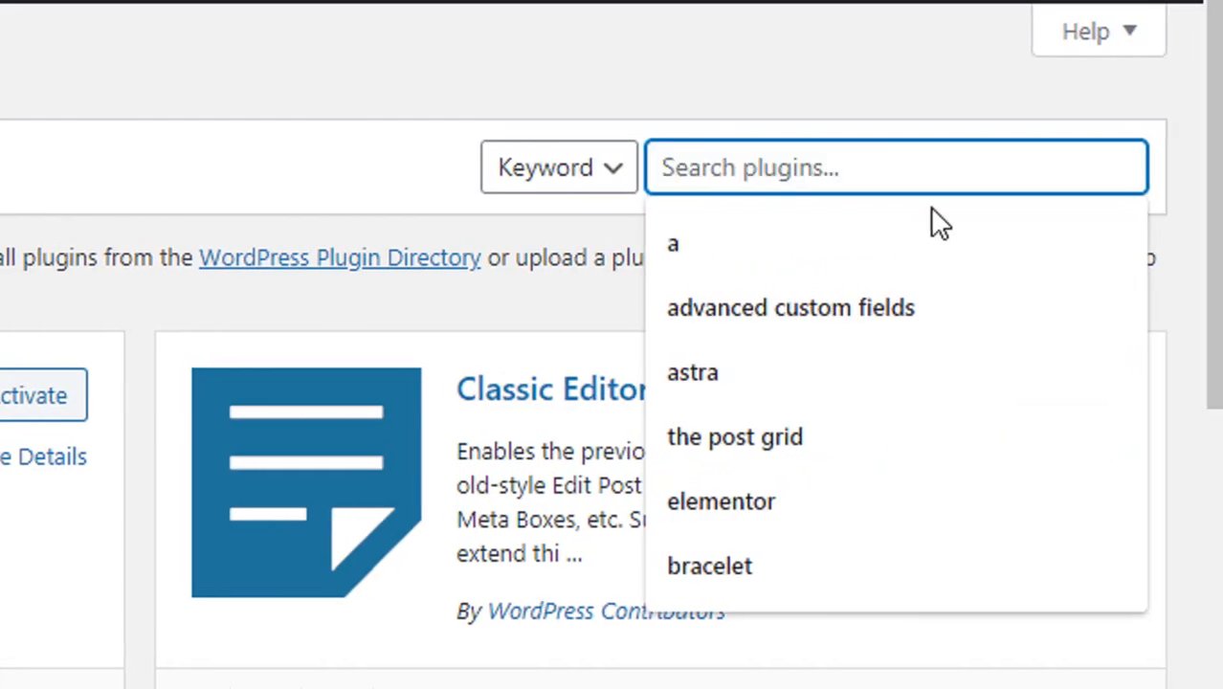
text(dokan)
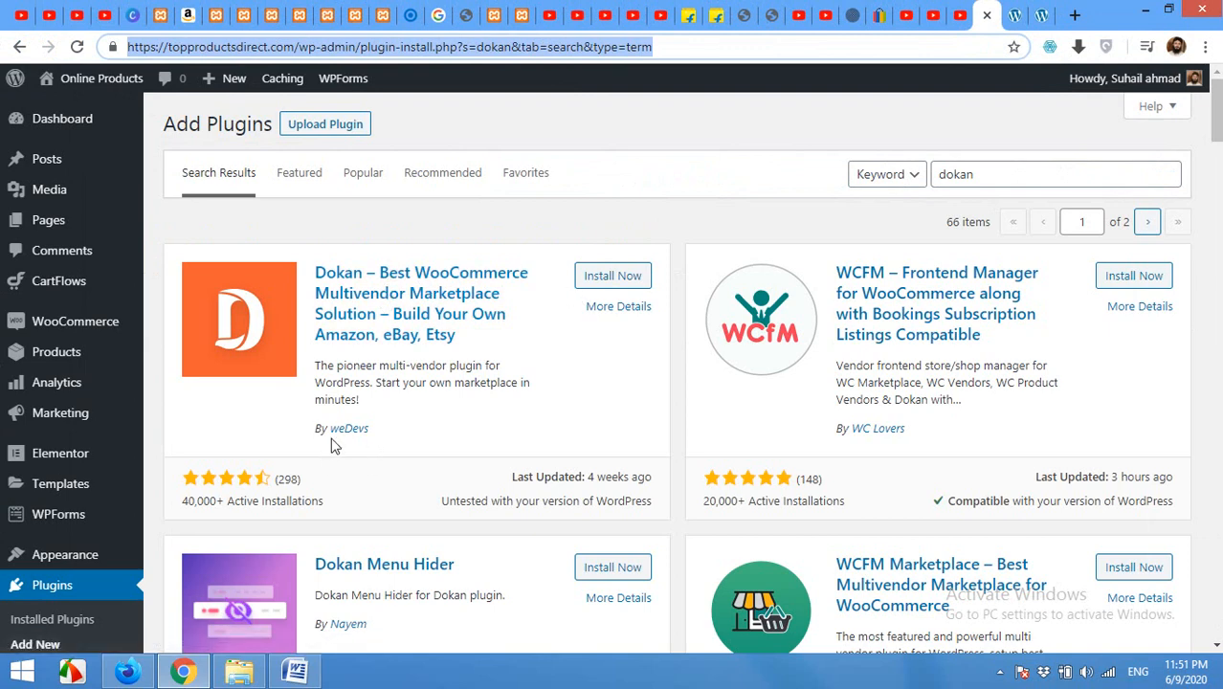
click(614, 277)
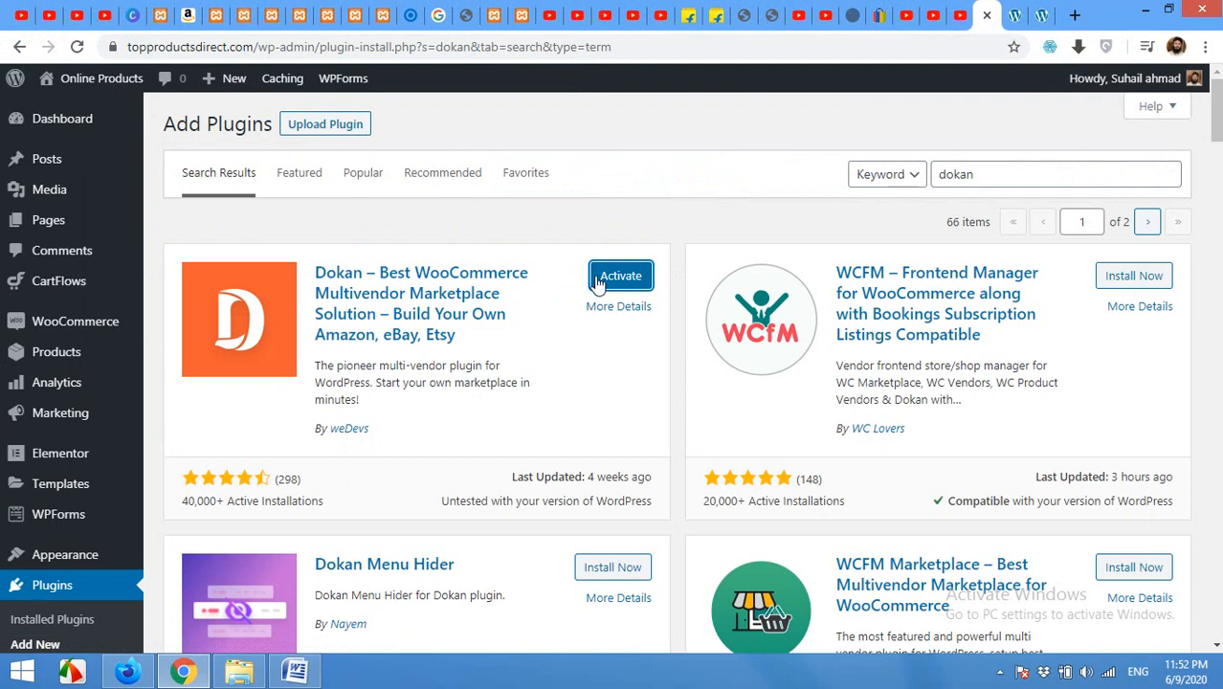
click(620, 276)
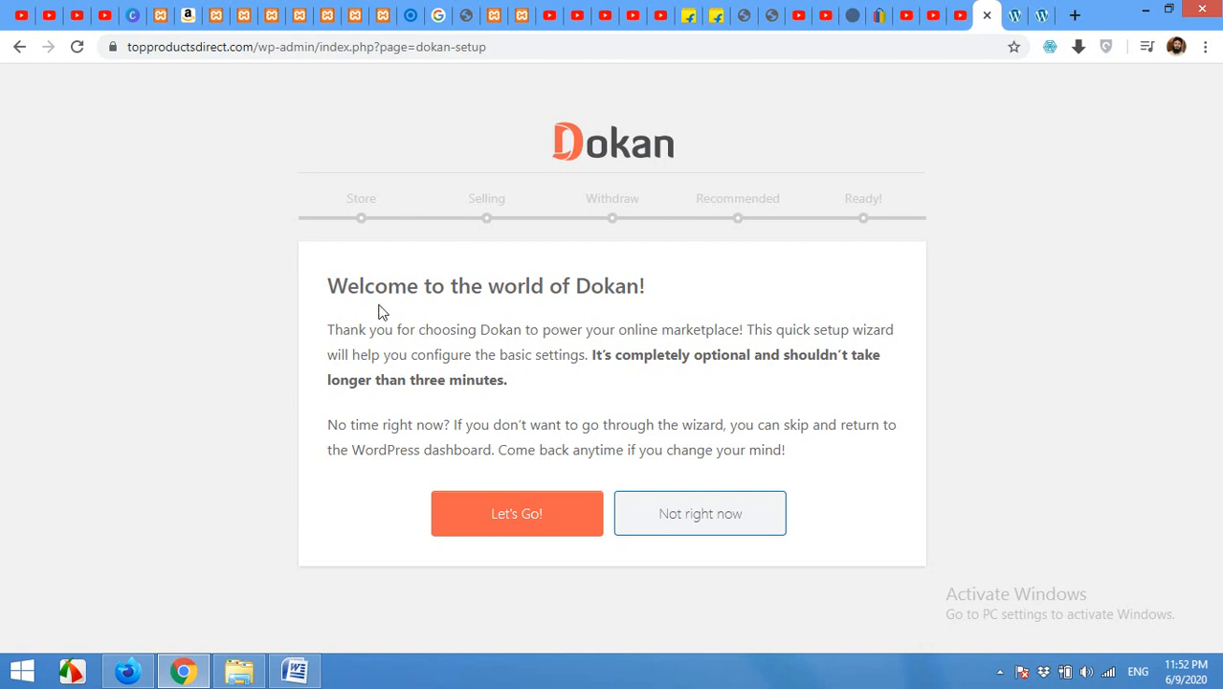
Step: Start the Dokan setup wizard and keep 'store' as the vendor store URL
click(505, 530)
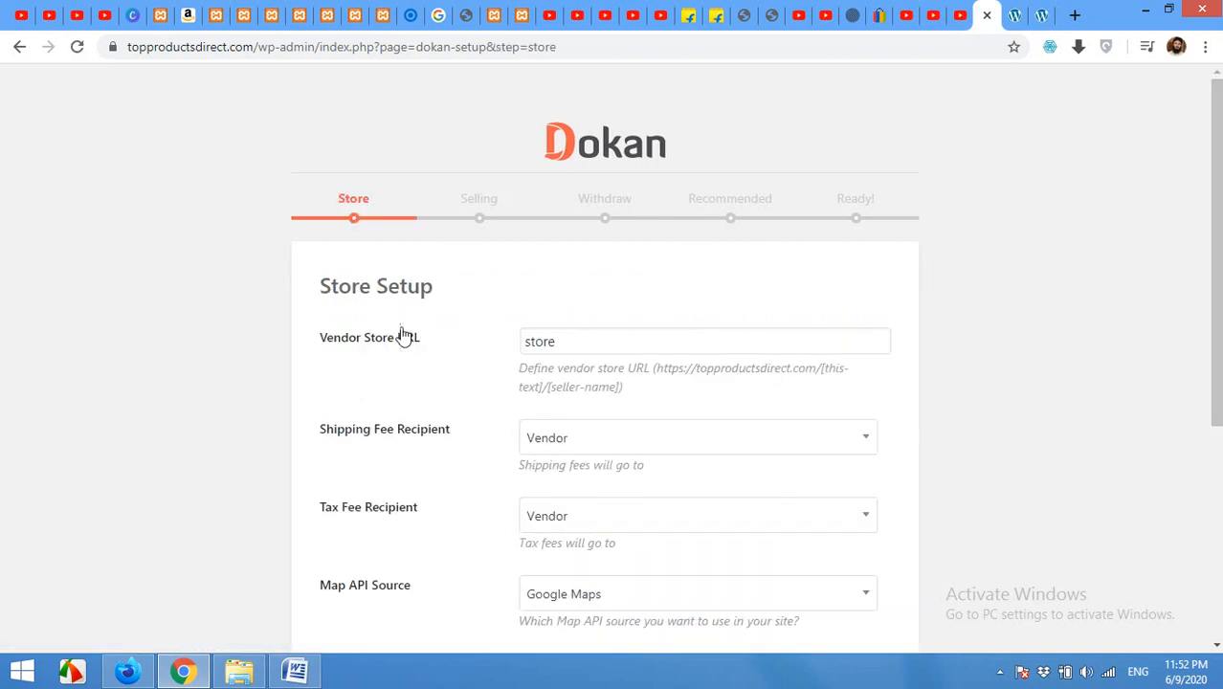
drag(590, 343, 521, 342)
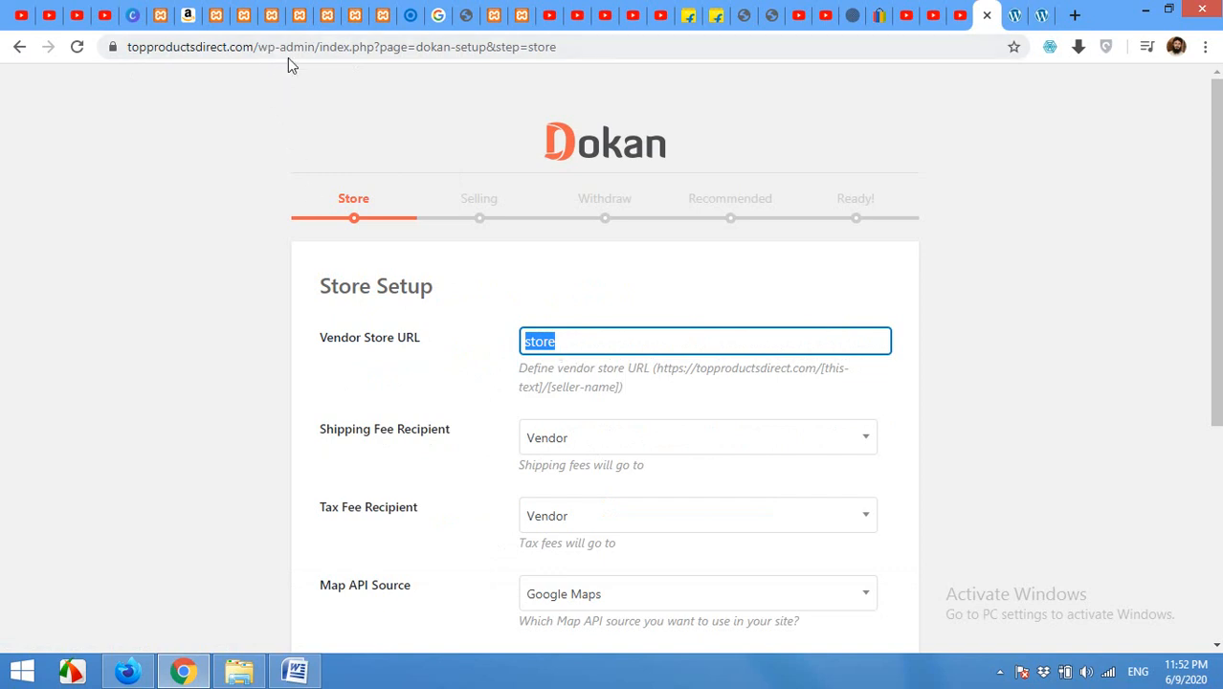
click(555, 341)
drag(570, 341, 522, 341)
scroll(431, 445, down, 1)
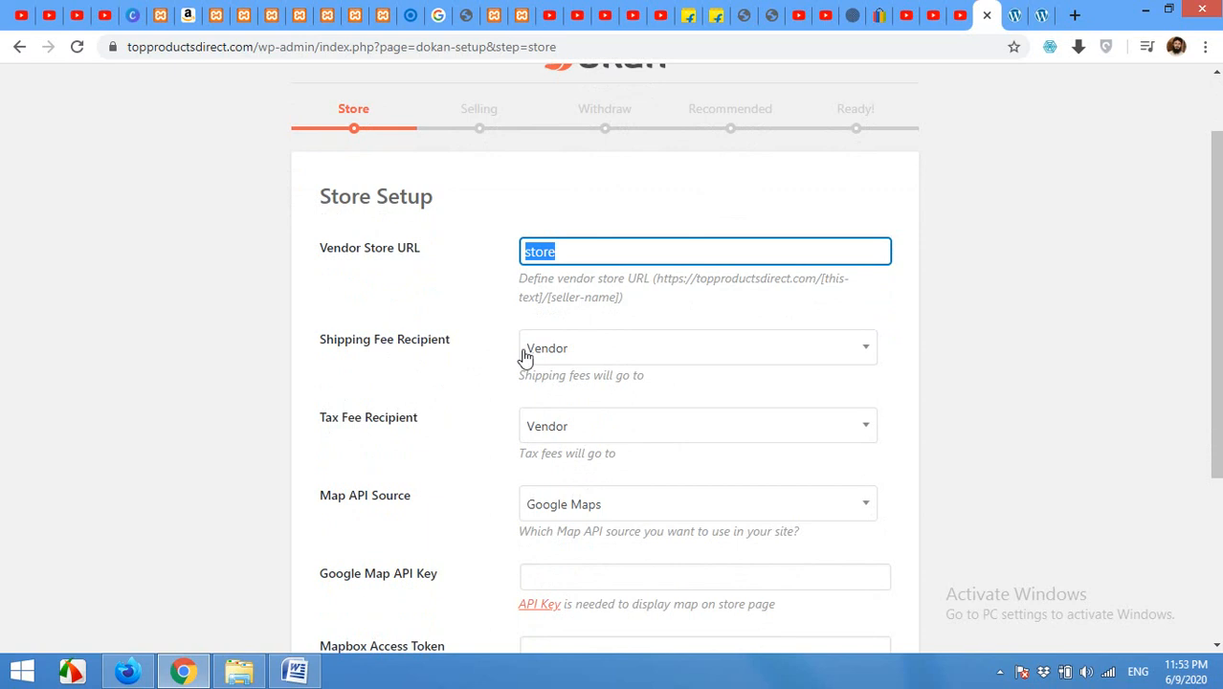
Step: Set shipping and tax fee recipients to Vendor and map source to Google Maps, then continue
click(564, 358)
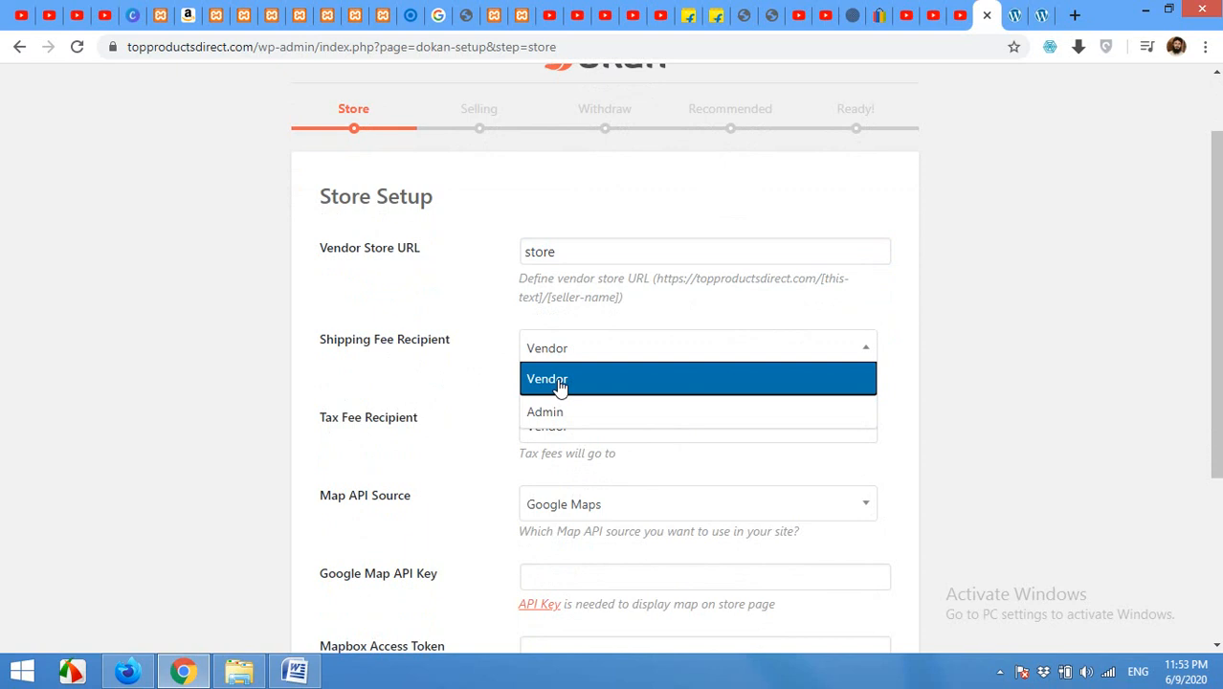
click(561, 380)
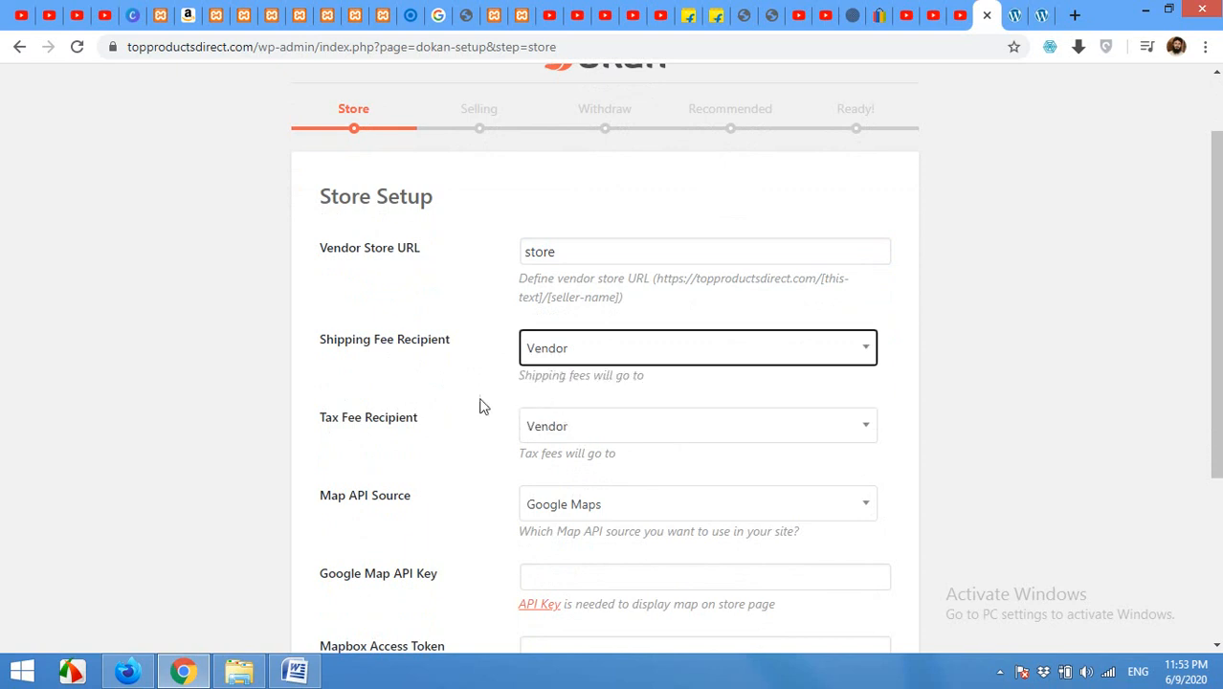
click(570, 433)
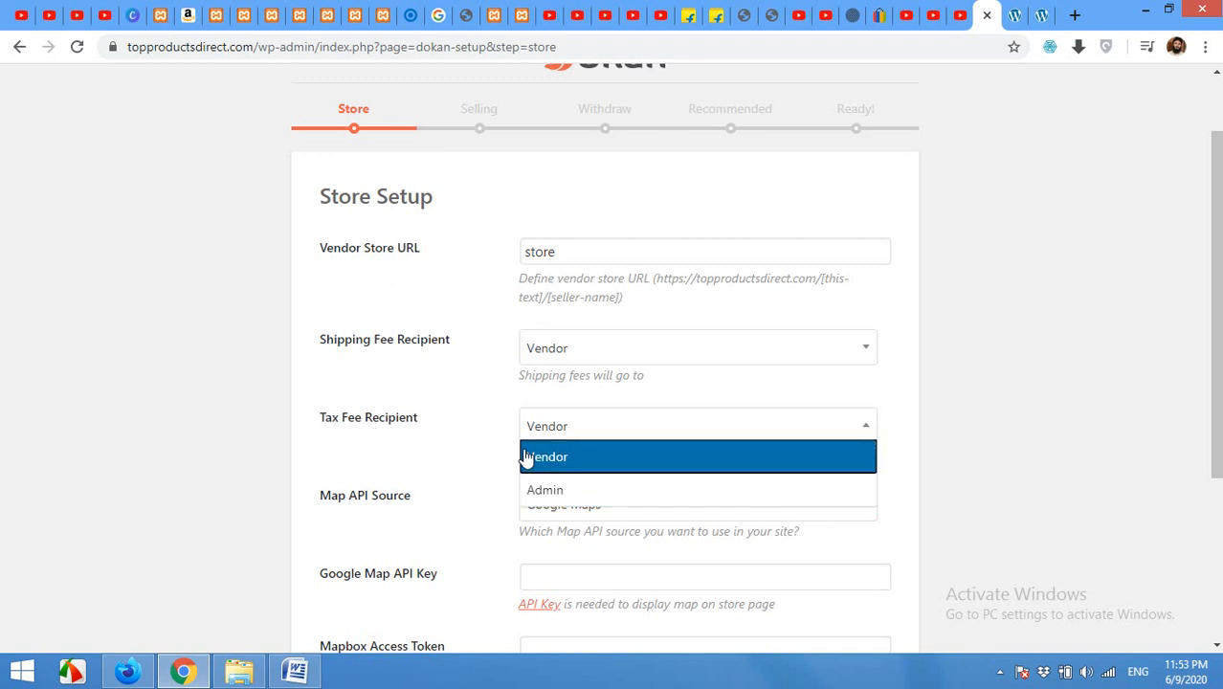
click(553, 469)
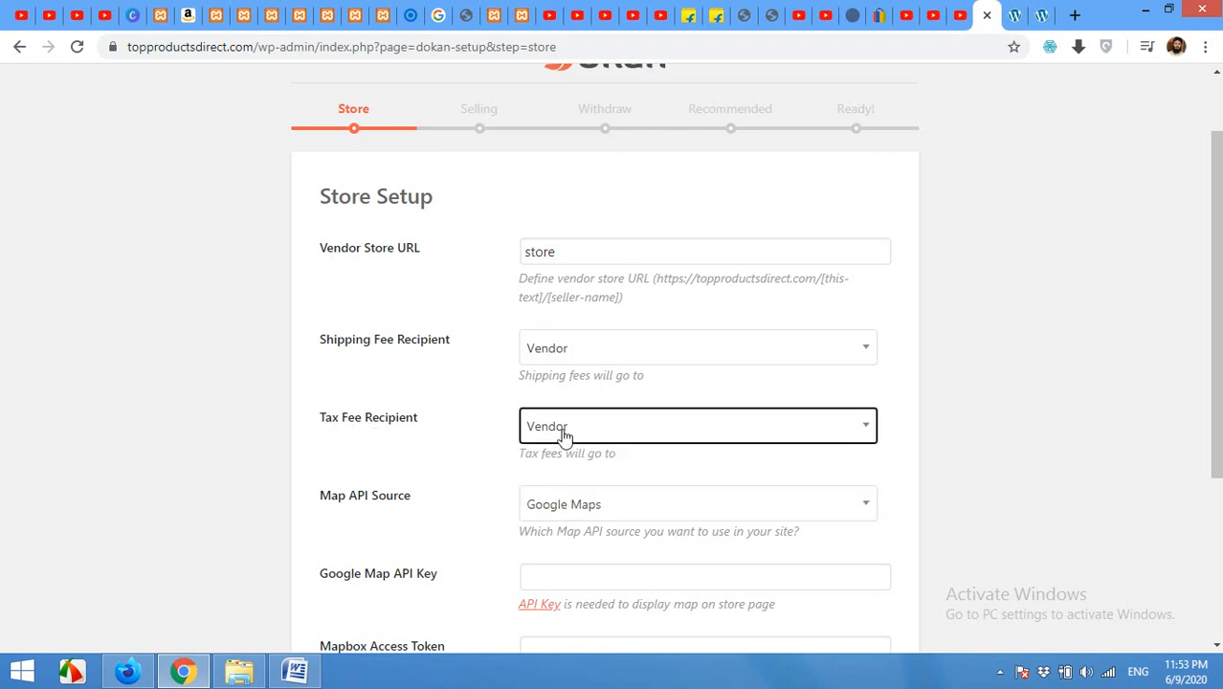
scroll(373, 481, down, 2)
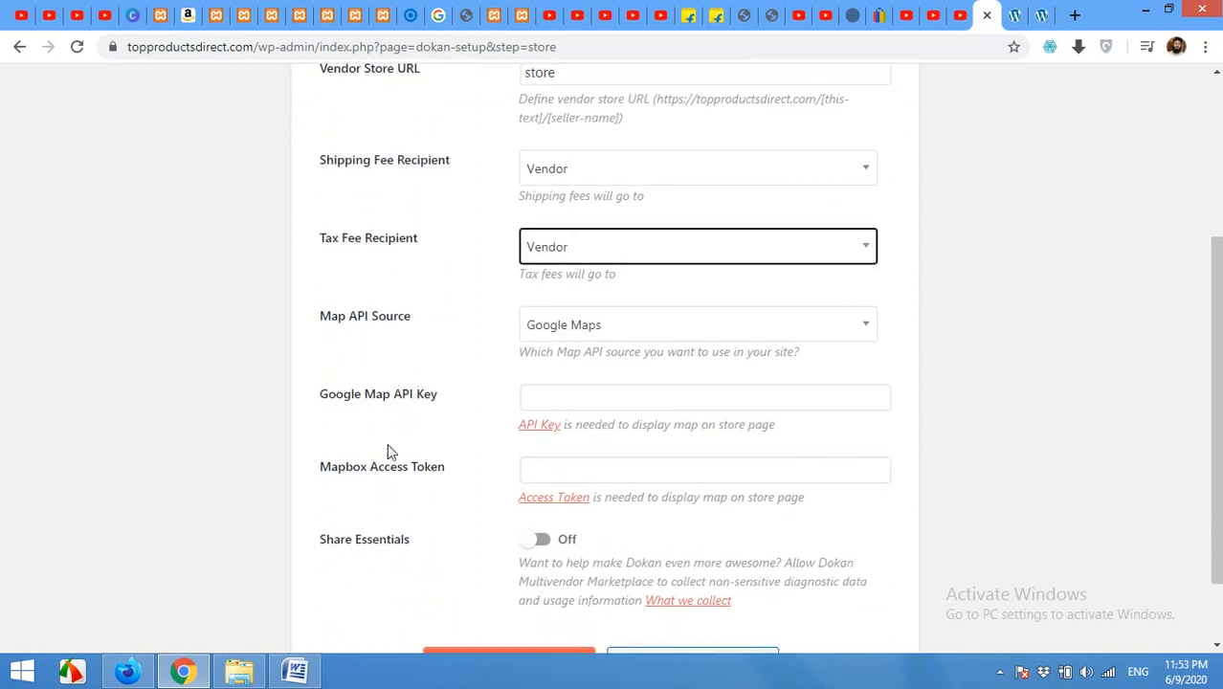
click(622, 328)
click(620, 327)
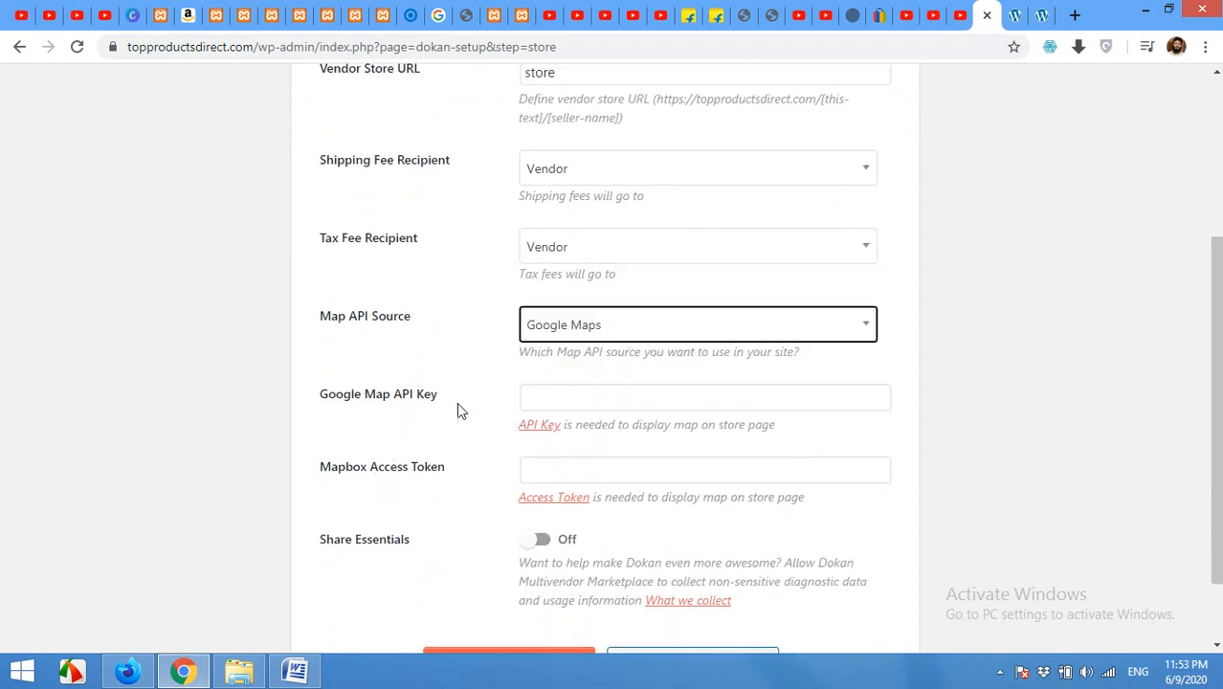
scroll(483, 410, down, 1)
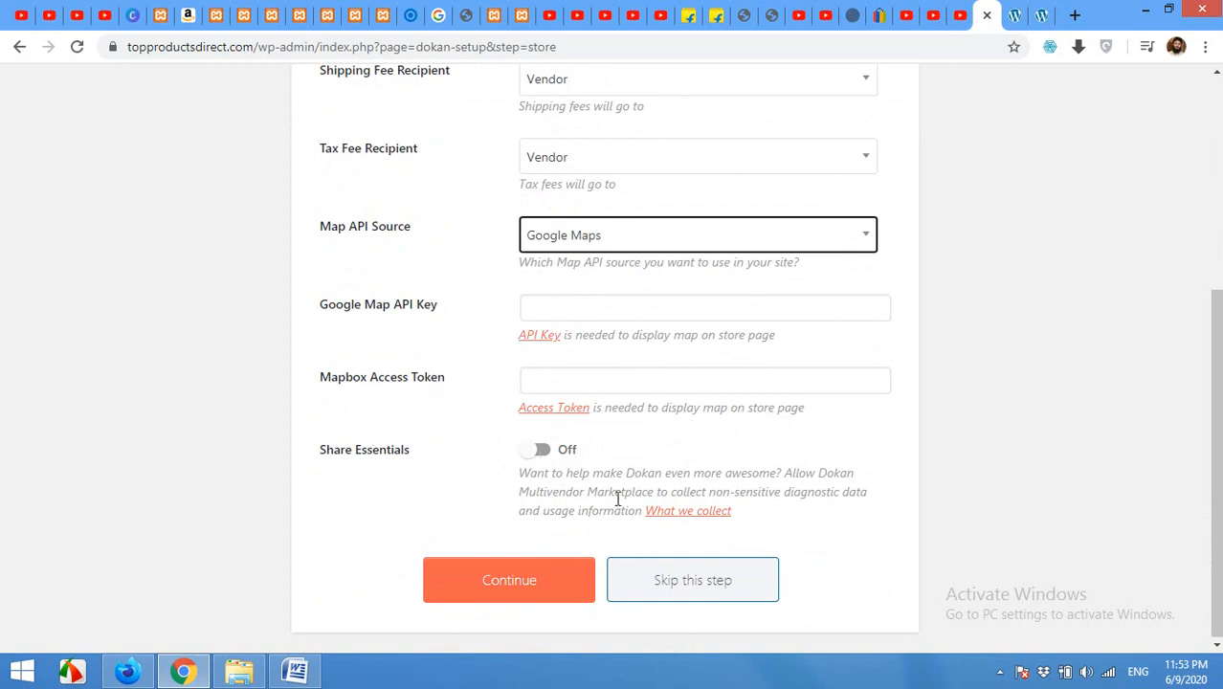
click(505, 591)
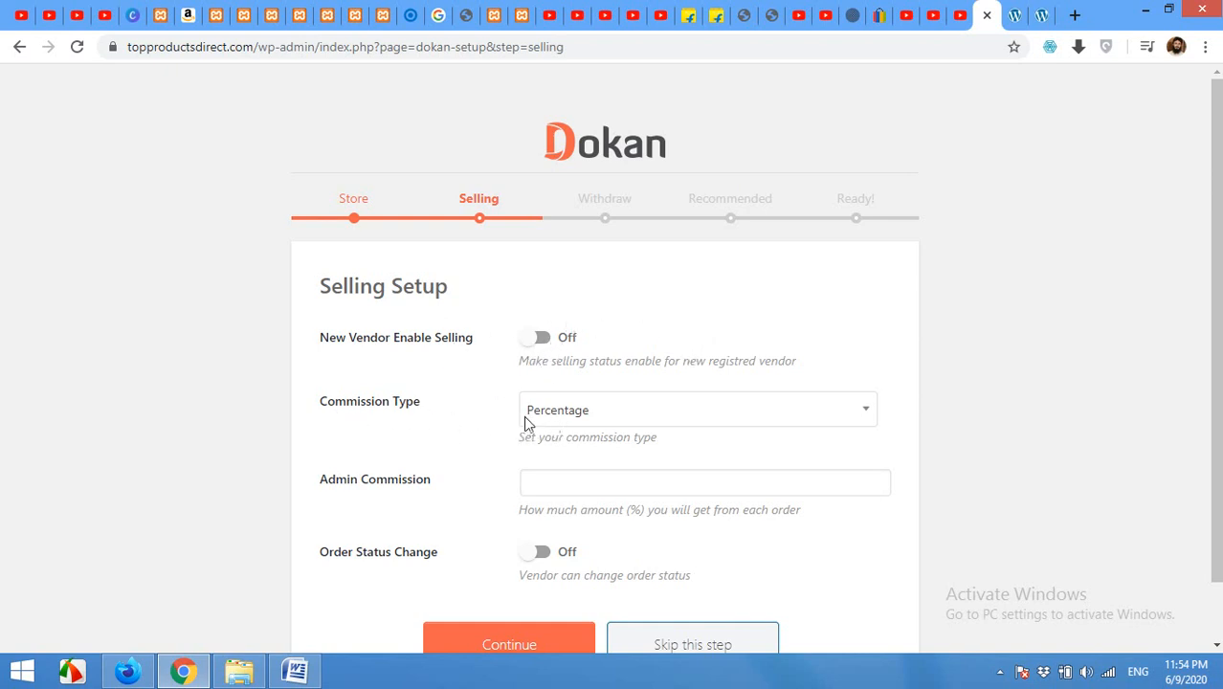
Step: Keep commission type as Percentage and enter 20 as the admin commission
click(563, 421)
click(558, 442)
click(584, 411)
click(587, 469)
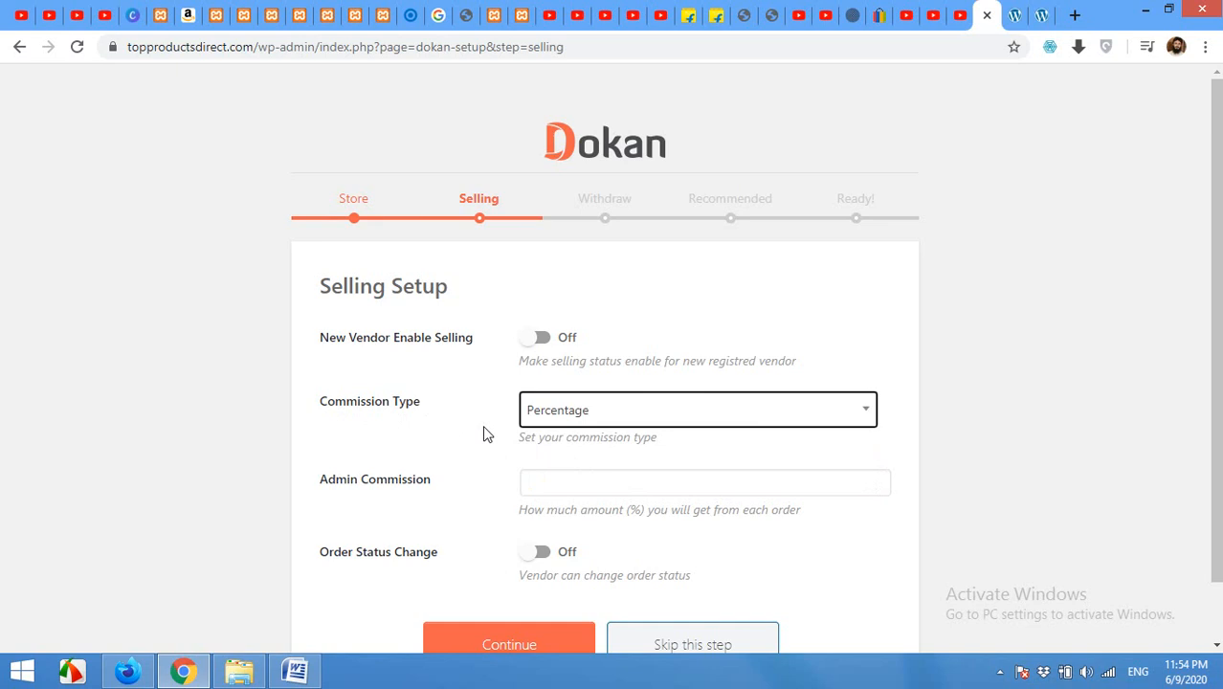
click(558, 481)
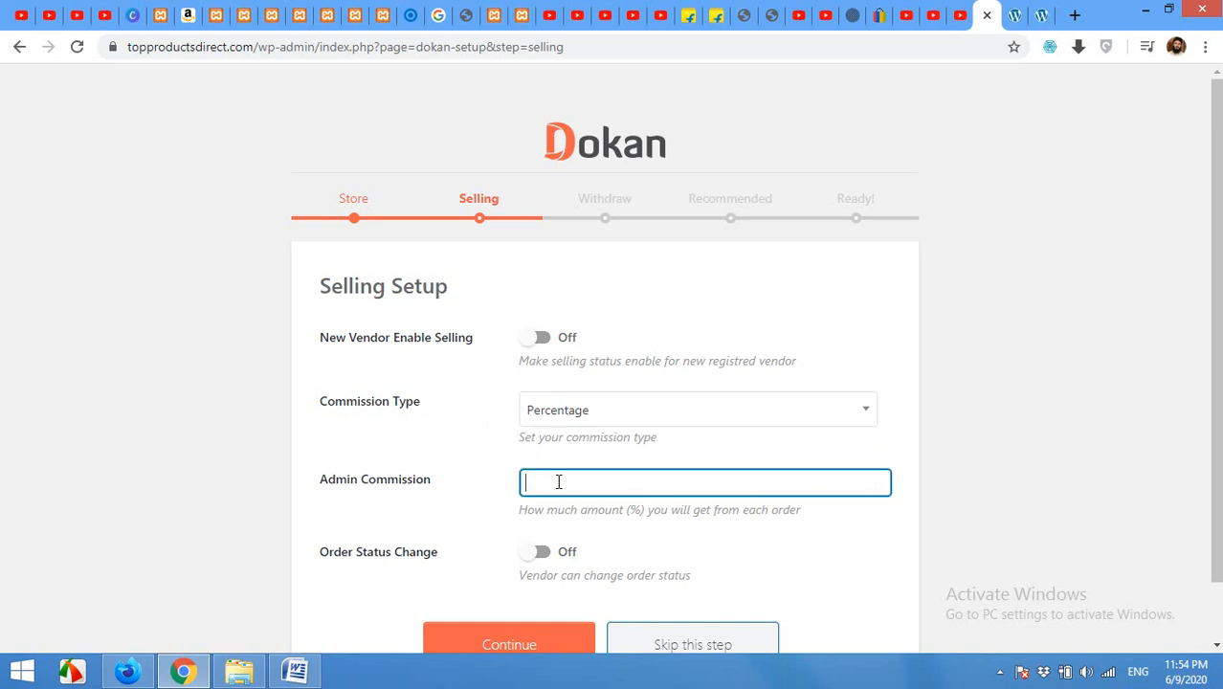
text(20)
Step: Replace the admin commission value 20 with 10
click(573, 409)
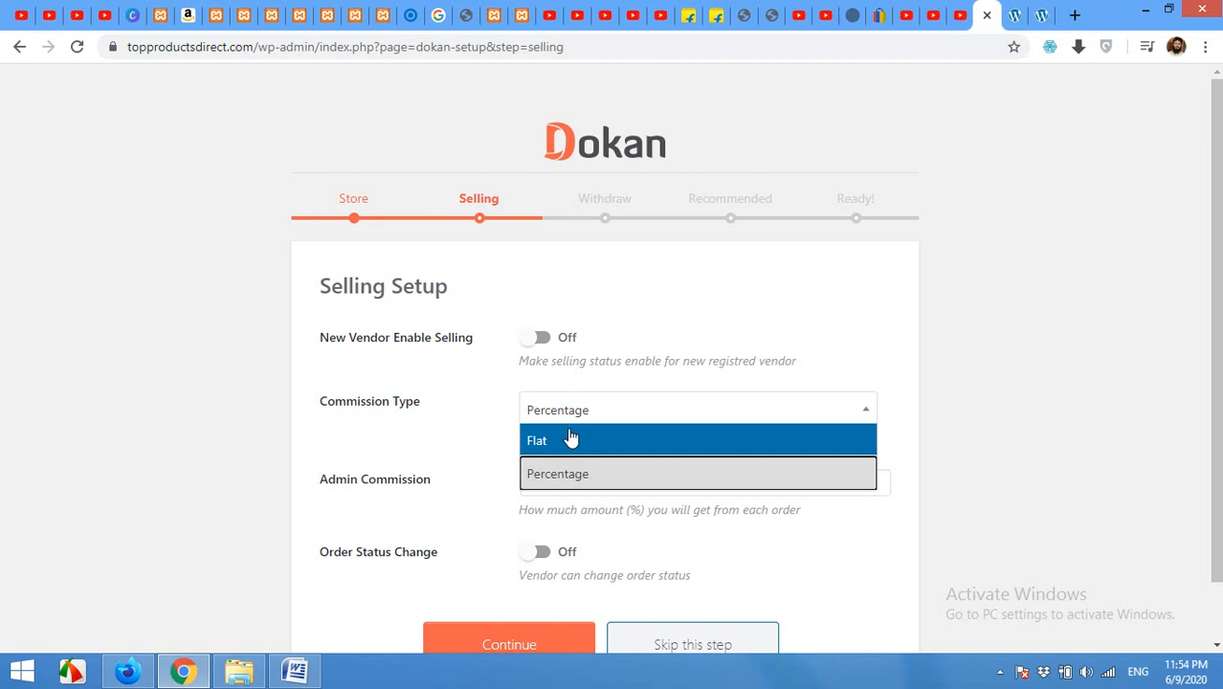
click(569, 436)
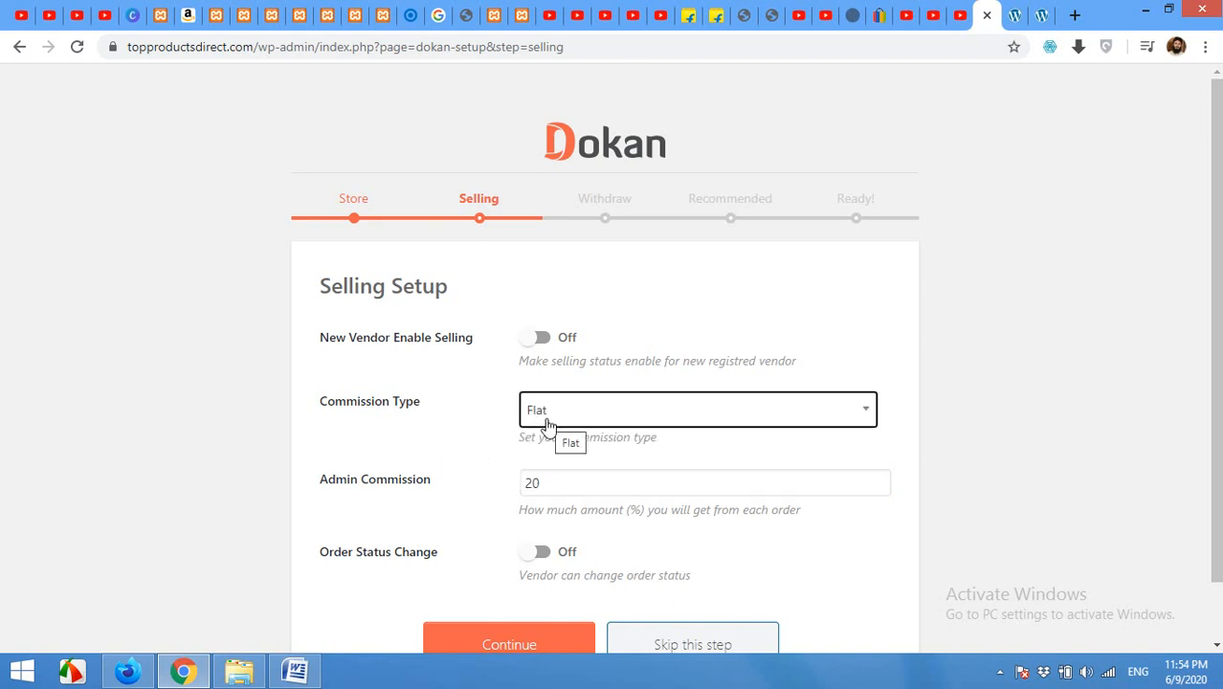
double_click(554, 485)
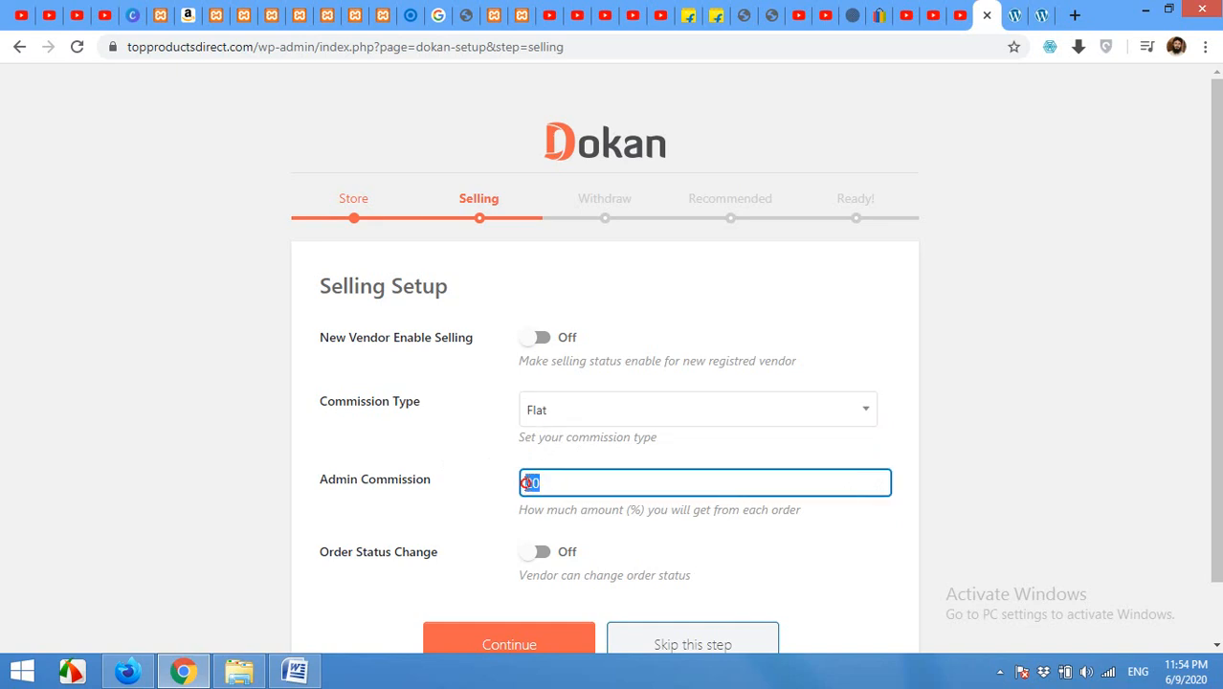
text(2)
key(BackSpace)
text(10)
double_click(531, 485)
Step: Set commission type back to Percentage and continue to Withdraw Setup
click(537, 423)
click(546, 473)
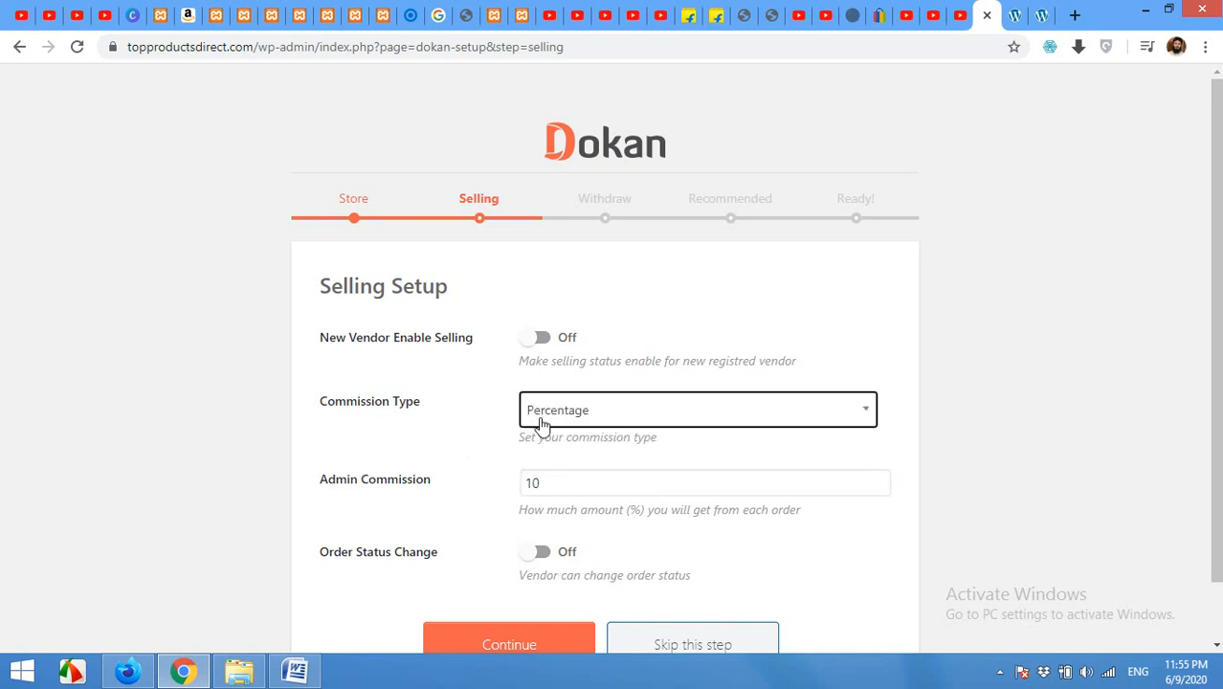
double_click(545, 487)
click(541, 485)
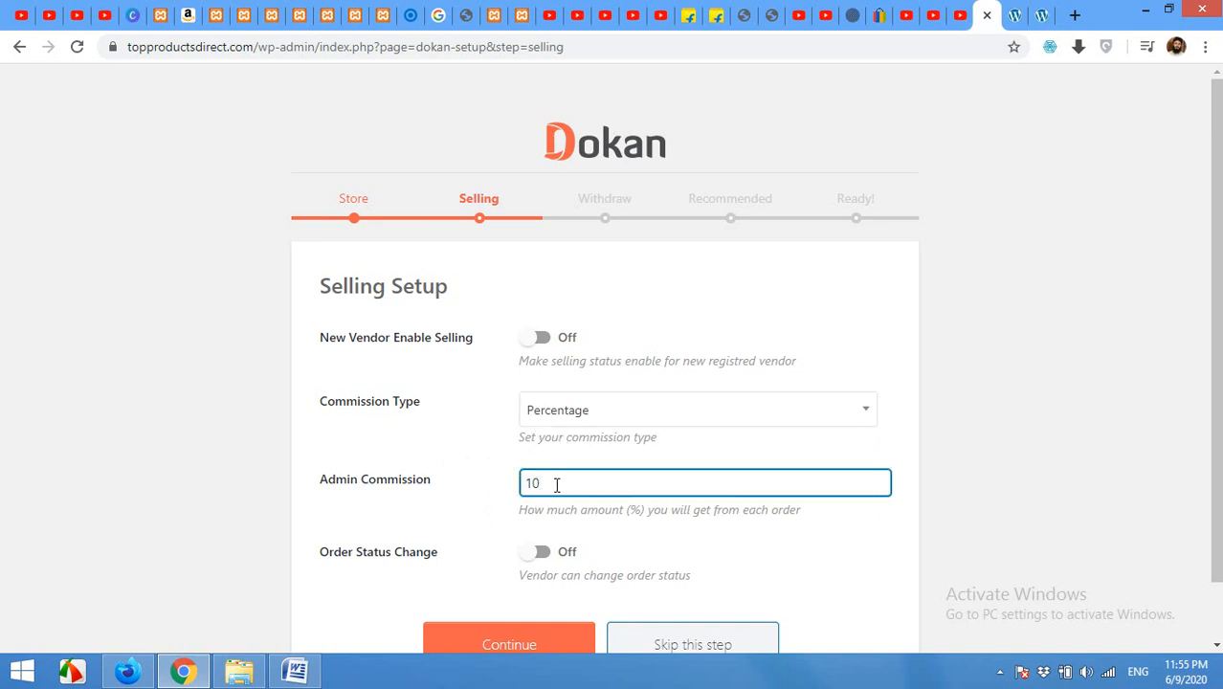
scroll(489, 500, down, 1)
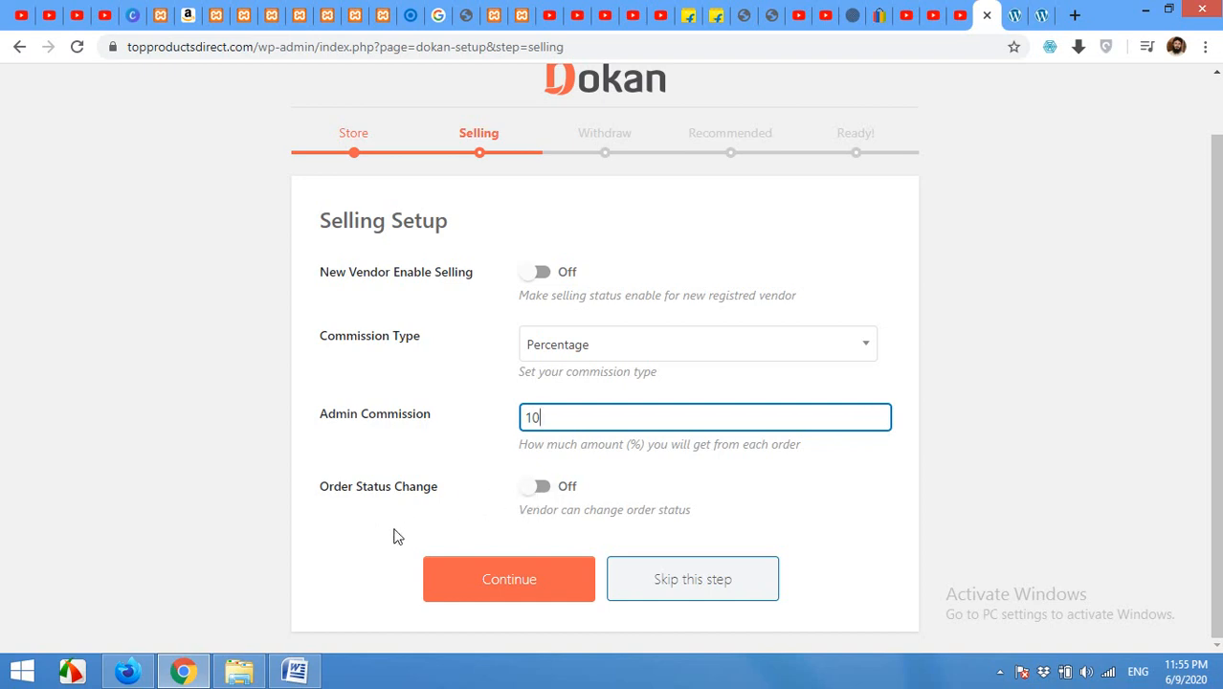
click(448, 574)
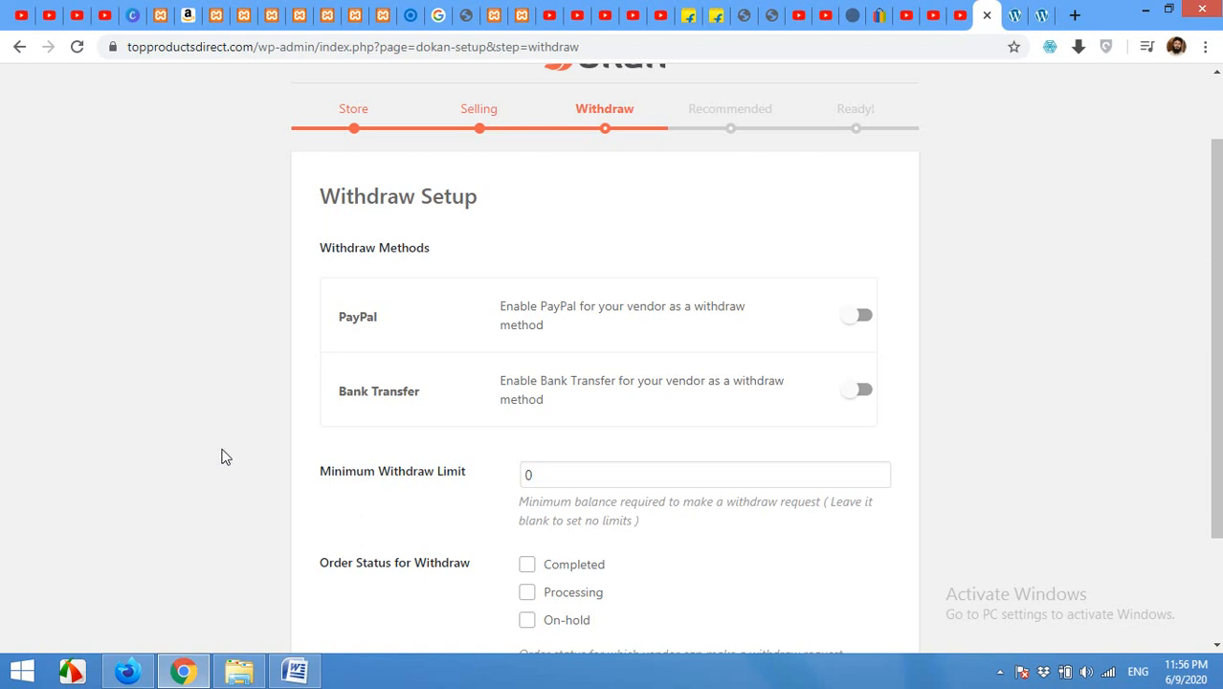
Step: Enable PayPal and Bank Transfer withdrawals and set the minimum withdraw limit to 200
click(857, 320)
click(861, 394)
scroll(280, 497, down, 2)
click(553, 328)
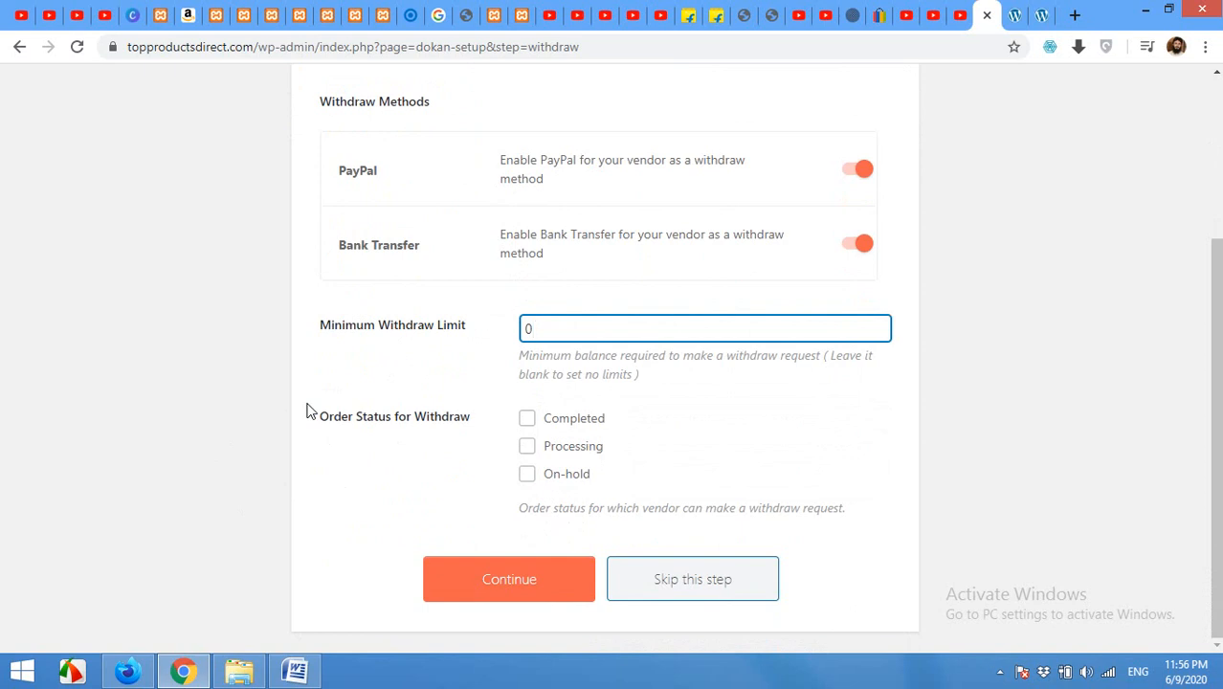
key(BackSpace)
text(200)
Step: Allow withdrawals only for Completed orders and continue to the Recommended step
click(529, 421)
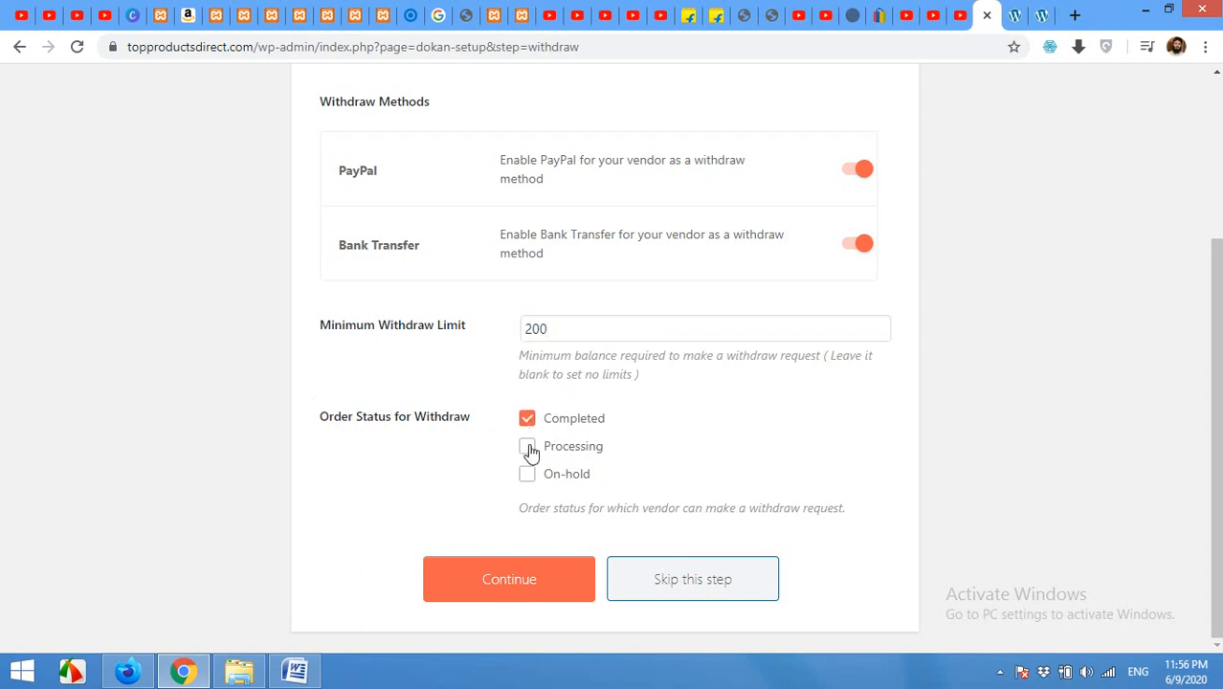
click(527, 418)
click(537, 474)
click(528, 449)
click(527, 474)
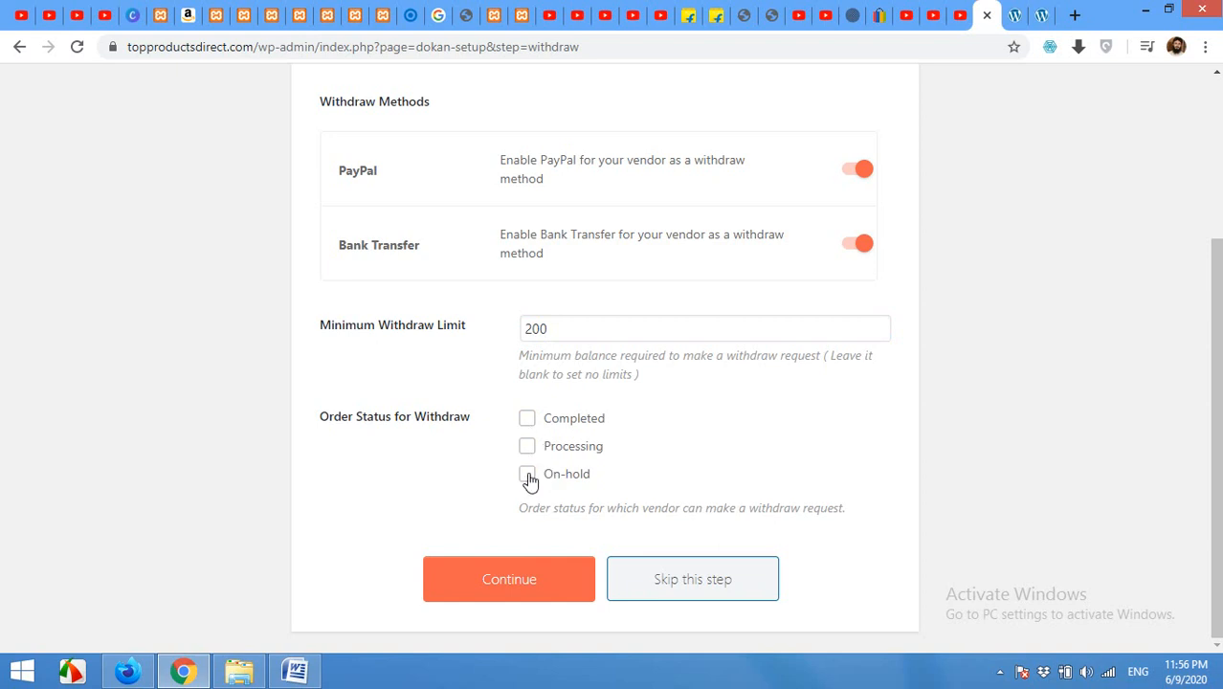
click(527, 421)
click(509, 585)
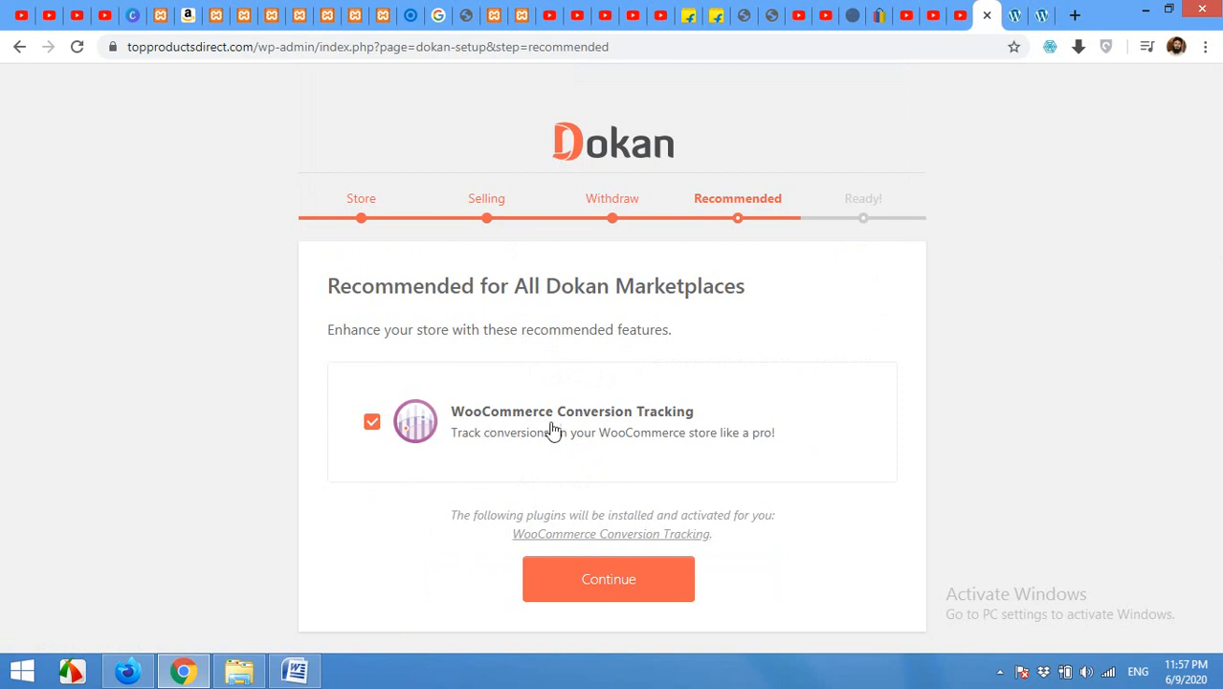
Step: Untick WooCommerce Conversion Tracking, finish the wizard, and go to the Dokan dashboard
click(372, 426)
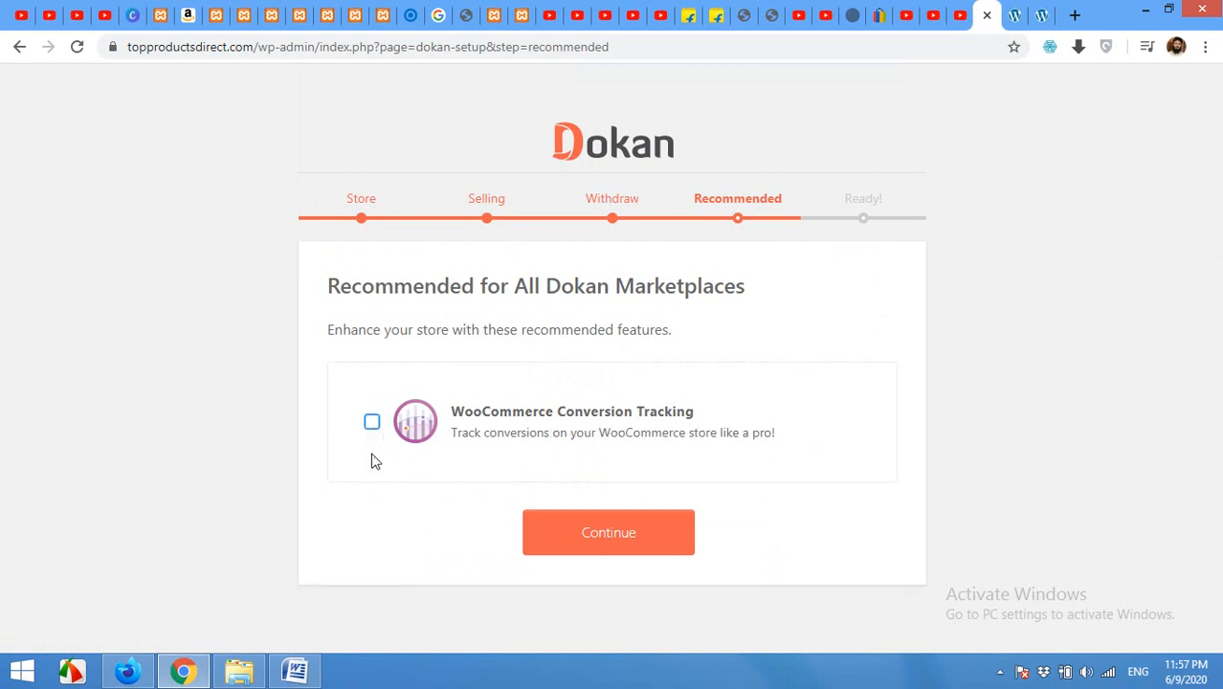
click(584, 543)
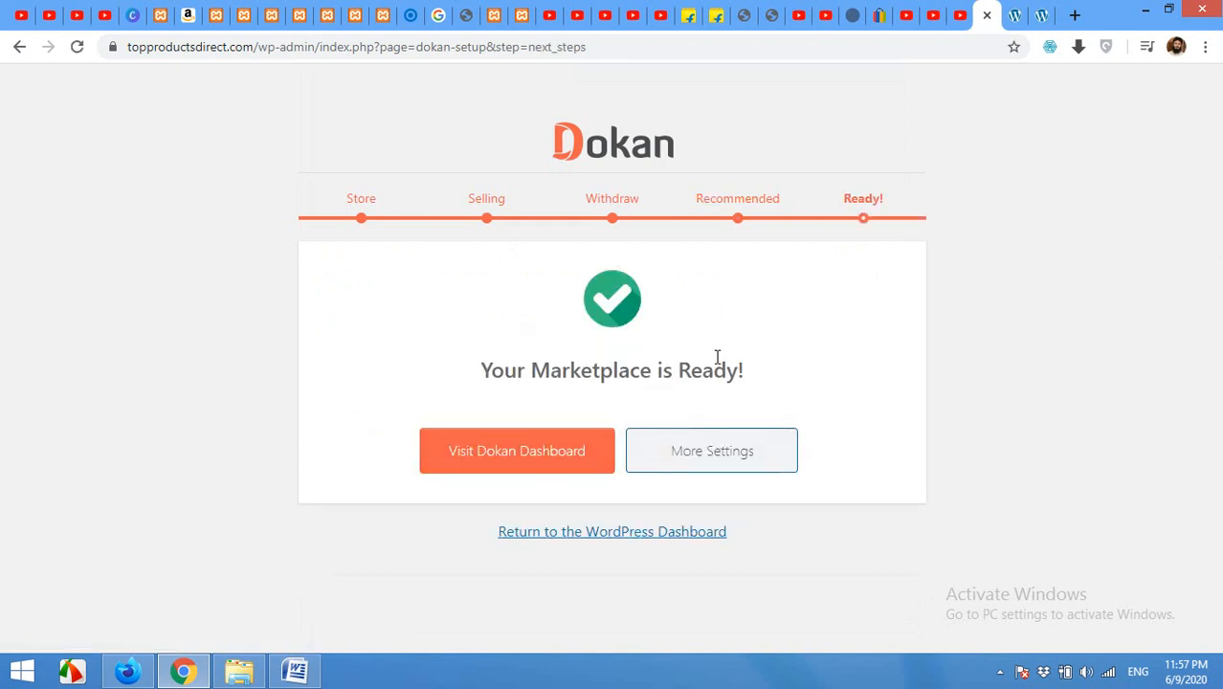
click(498, 460)
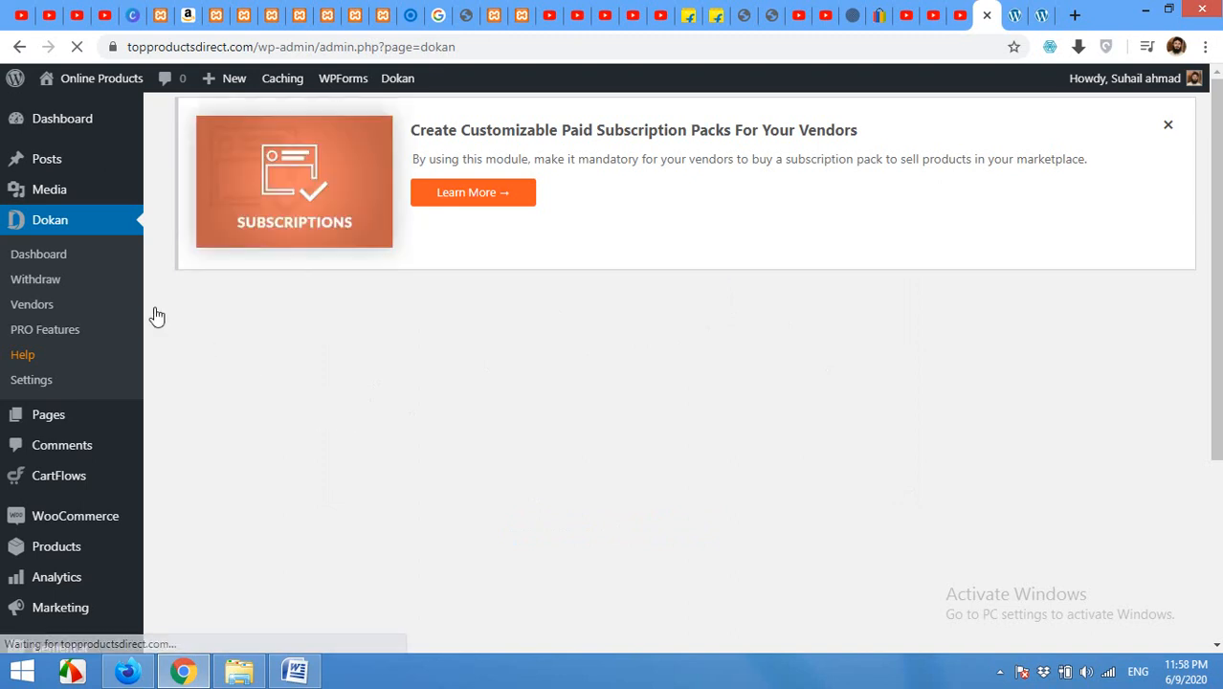
scroll(295, 360, down, 3)
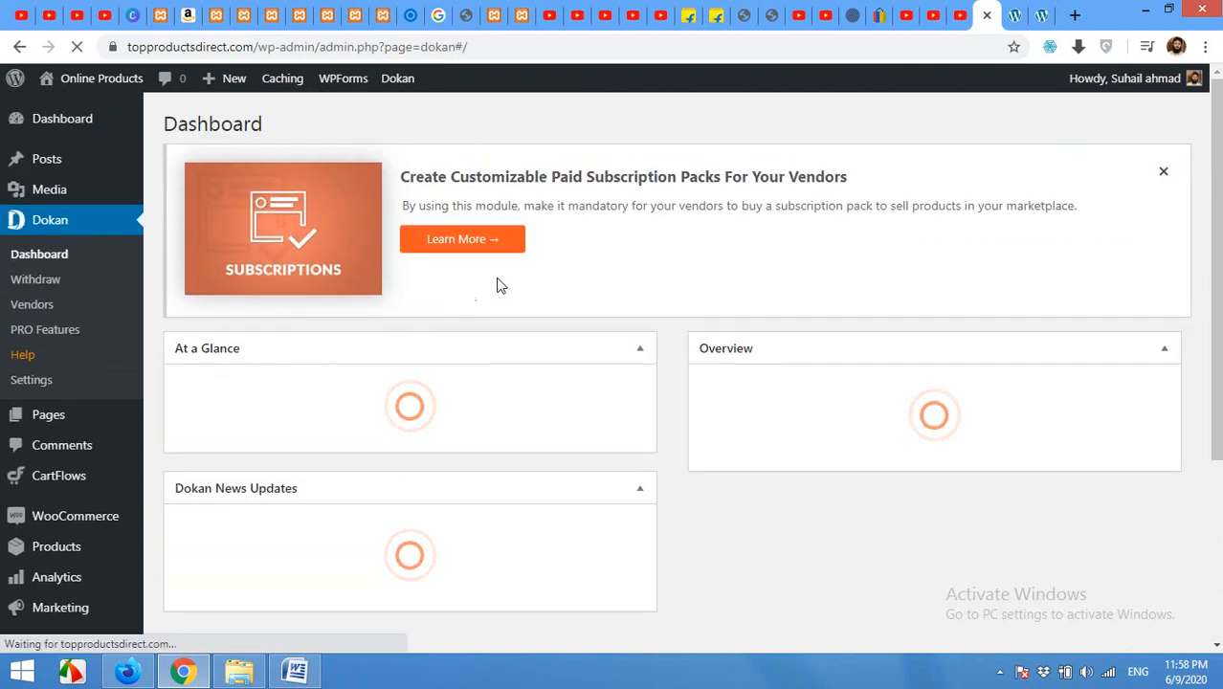
scroll(498, 331, down, 1)
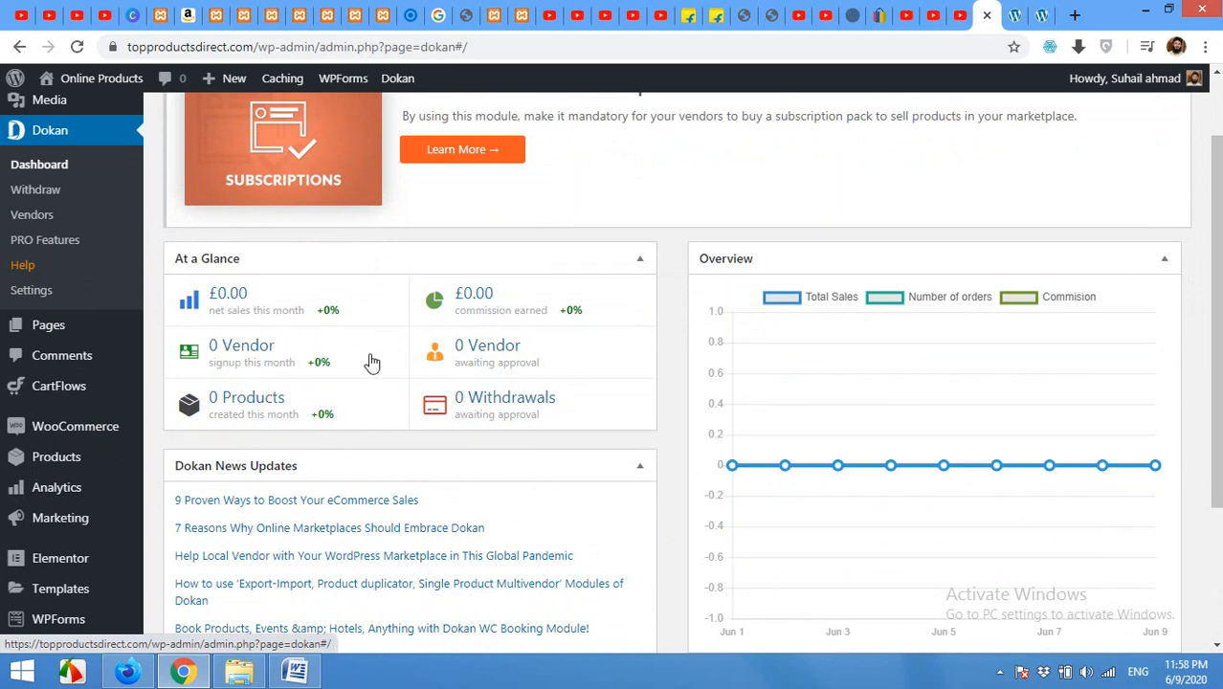
scroll(805, 408, down, 3)
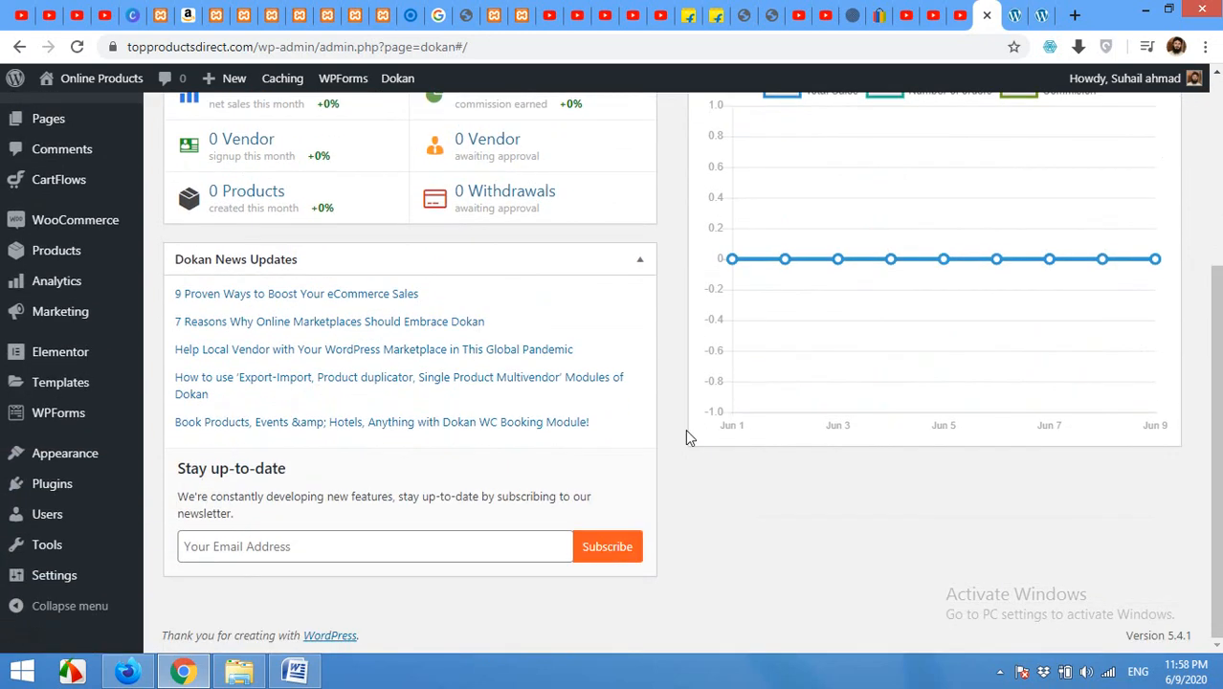
scroll(682, 481, up, 4)
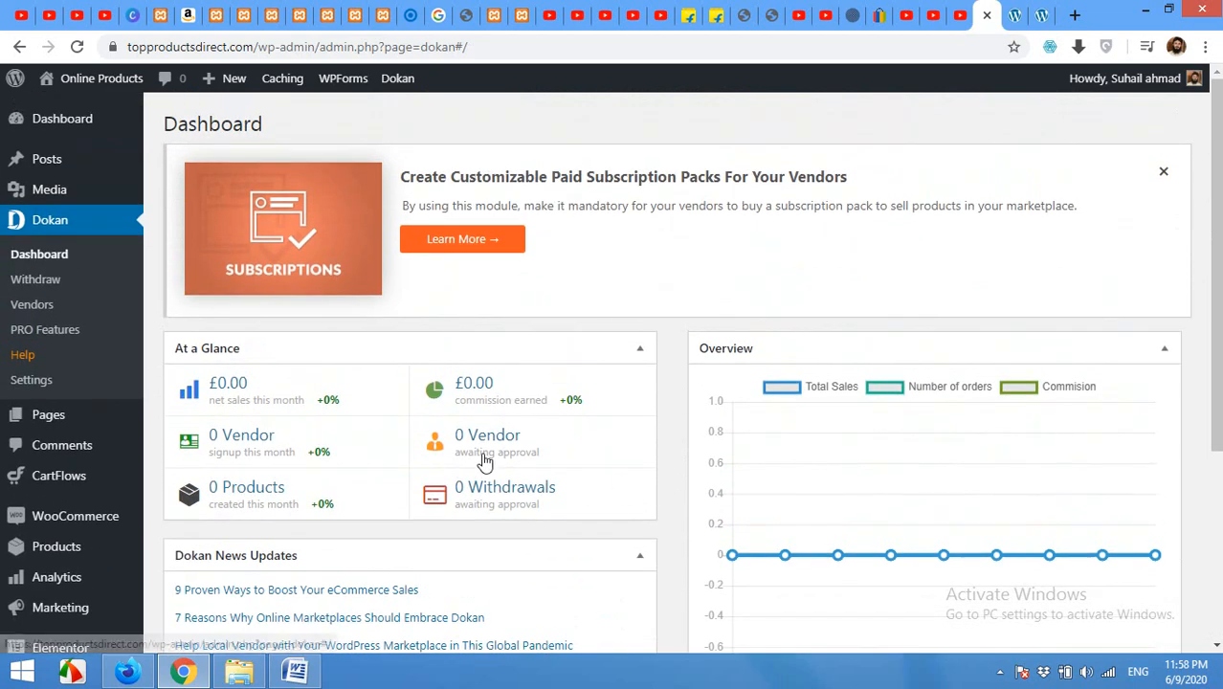
Step: Check Dokan's Withdraw and Vendors pages, then open Dokan Settings on General
click(33, 283)
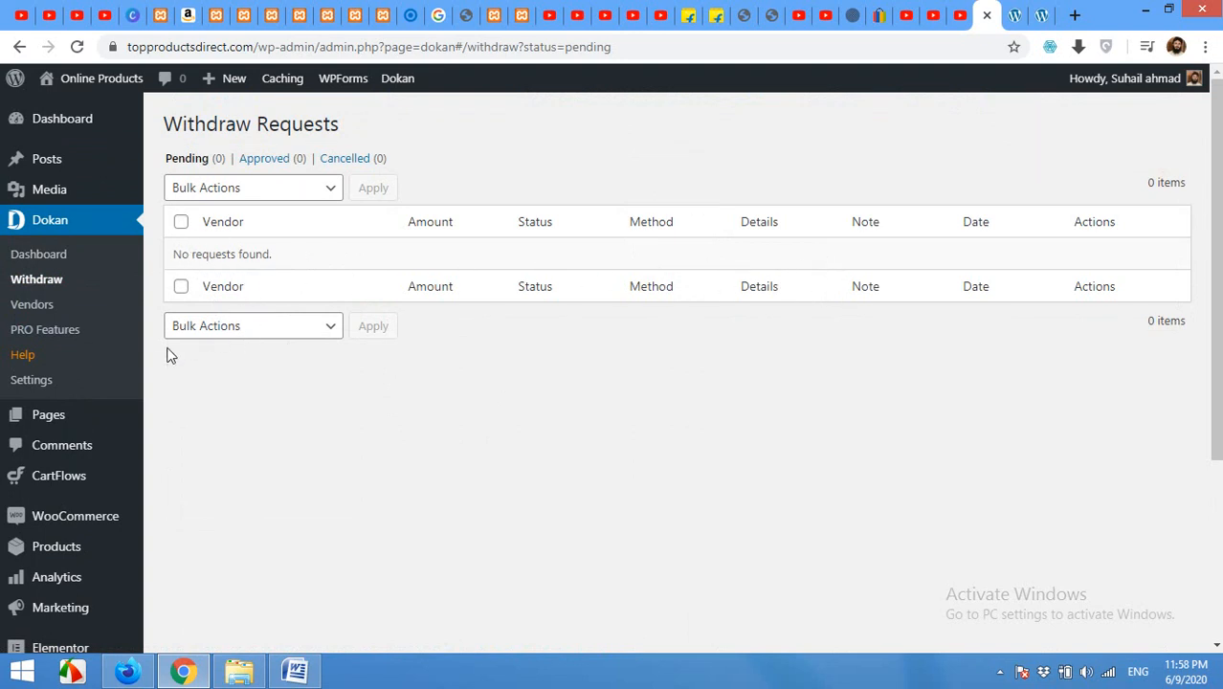
click(33, 304)
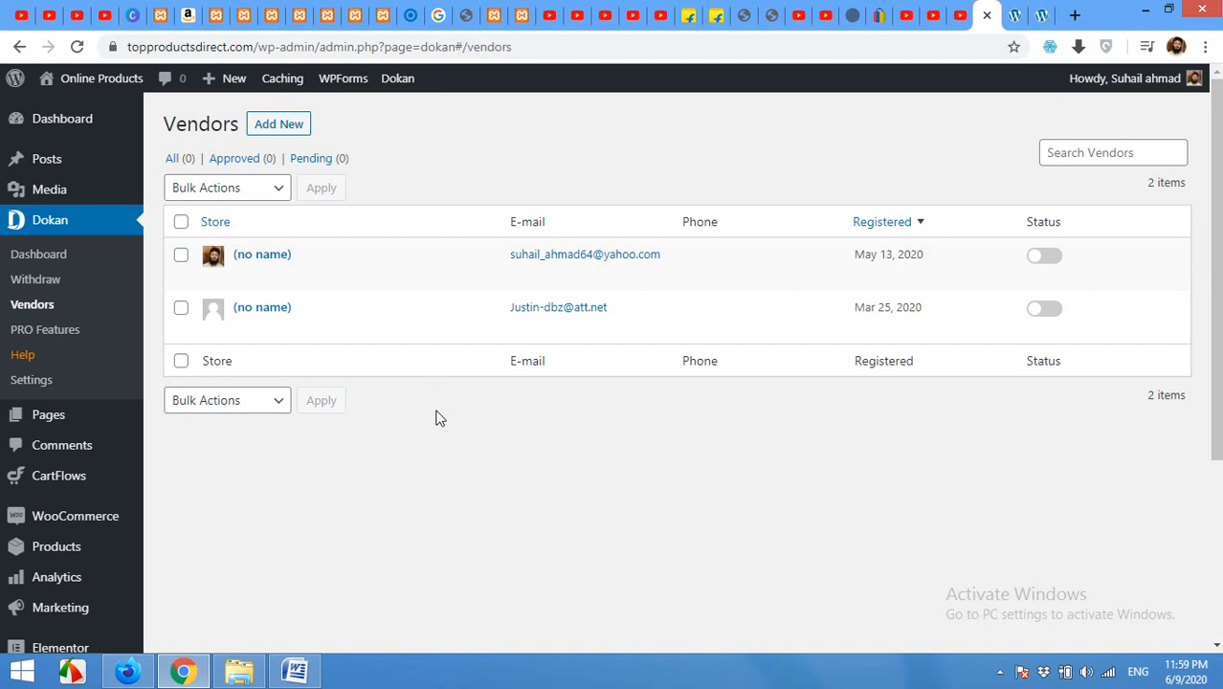
click(42, 387)
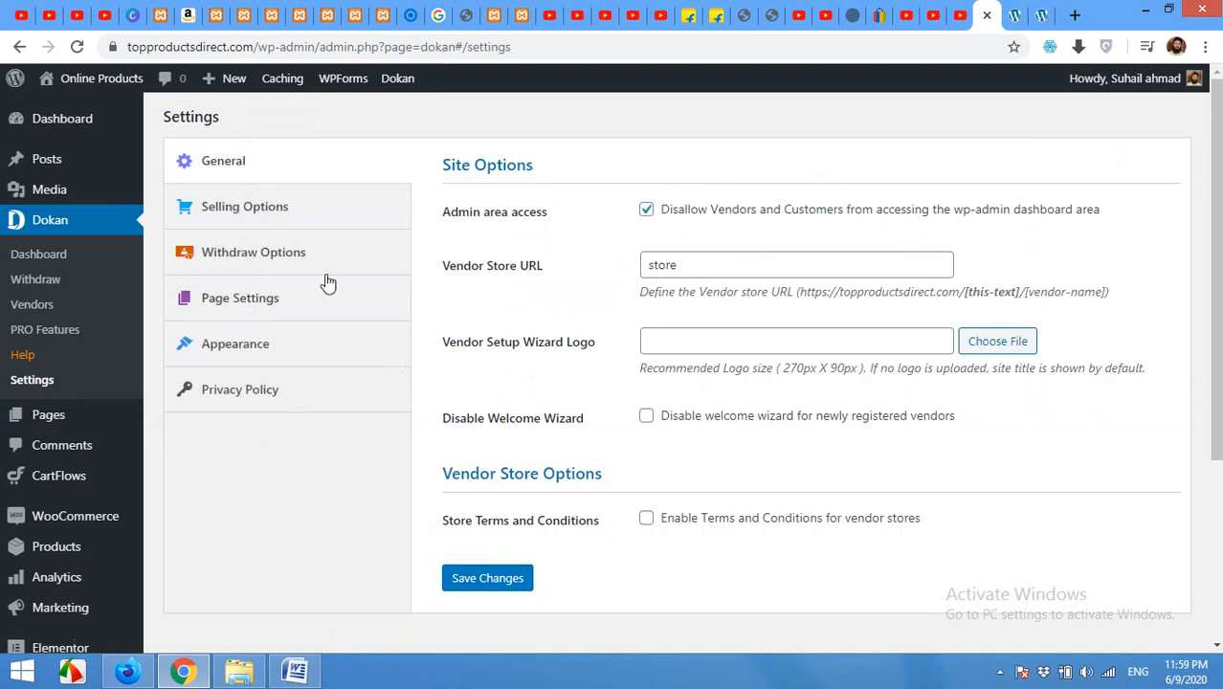
Step: Set globe-free-img.png from the Media Library as the Vendor Setup Wizard Logo
click(699, 263)
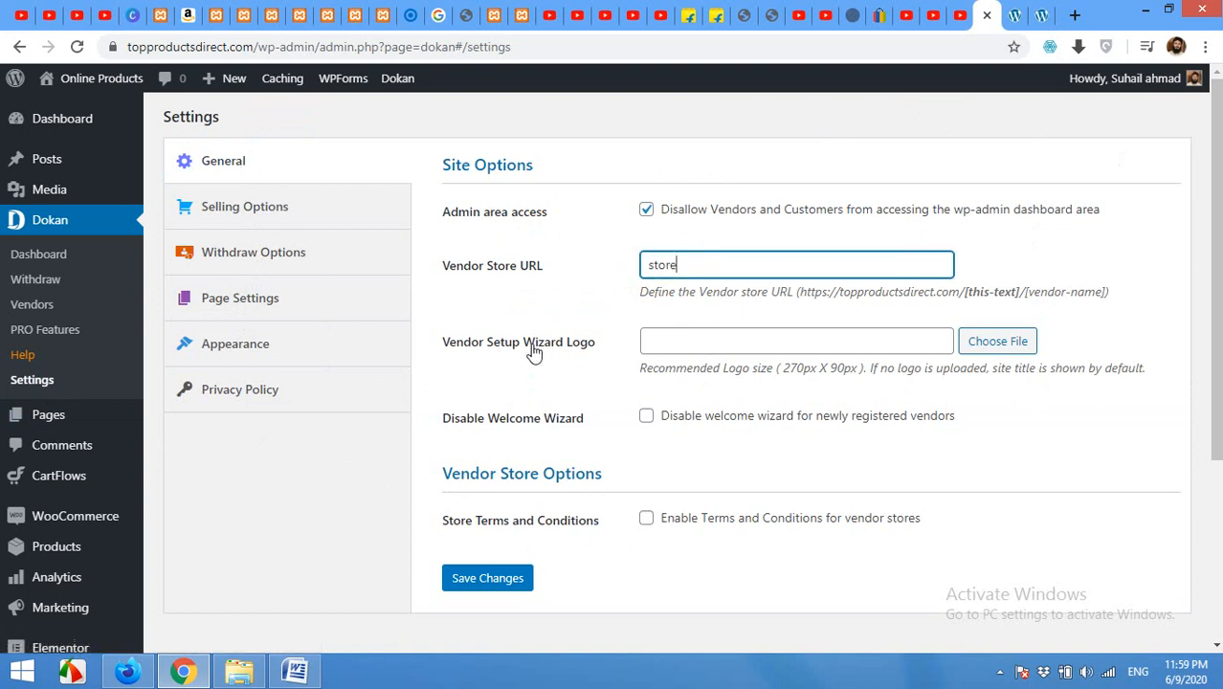
click(672, 346)
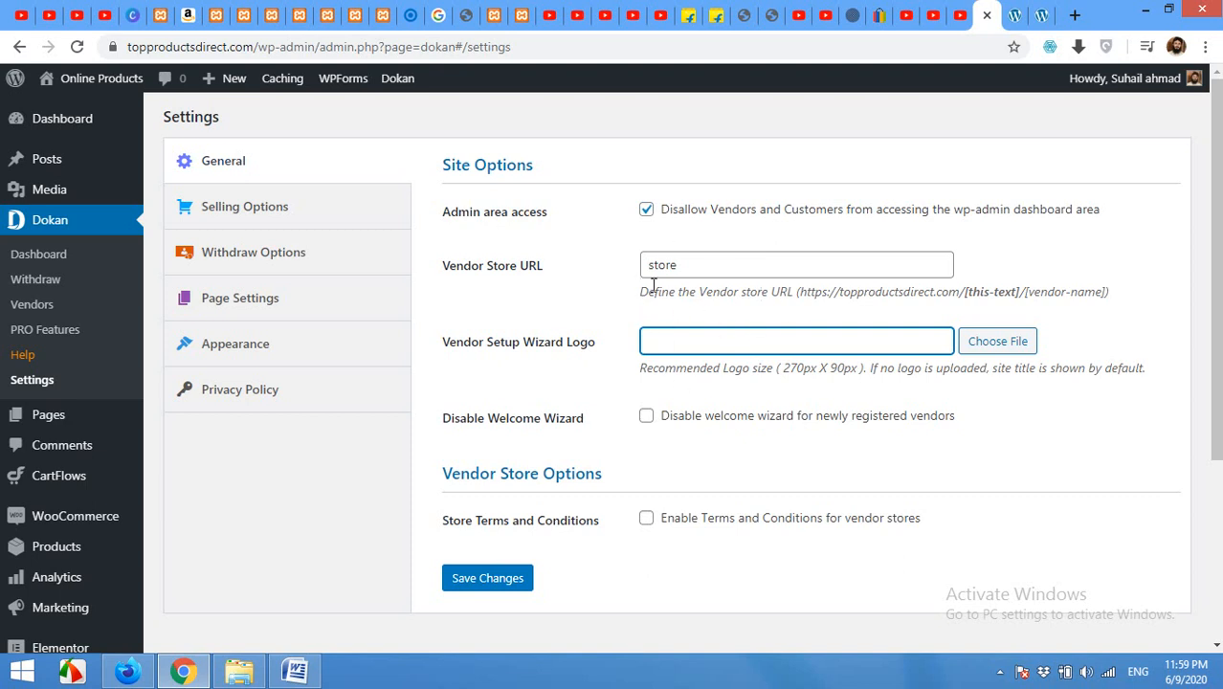
click(985, 346)
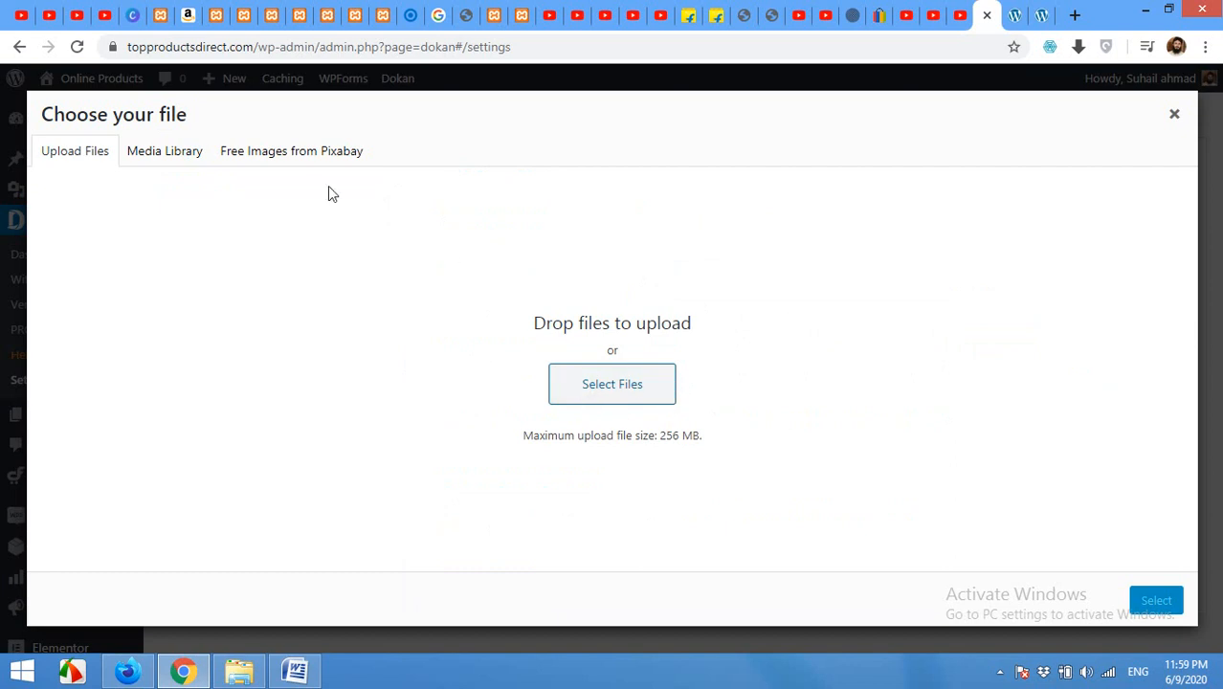
click(151, 153)
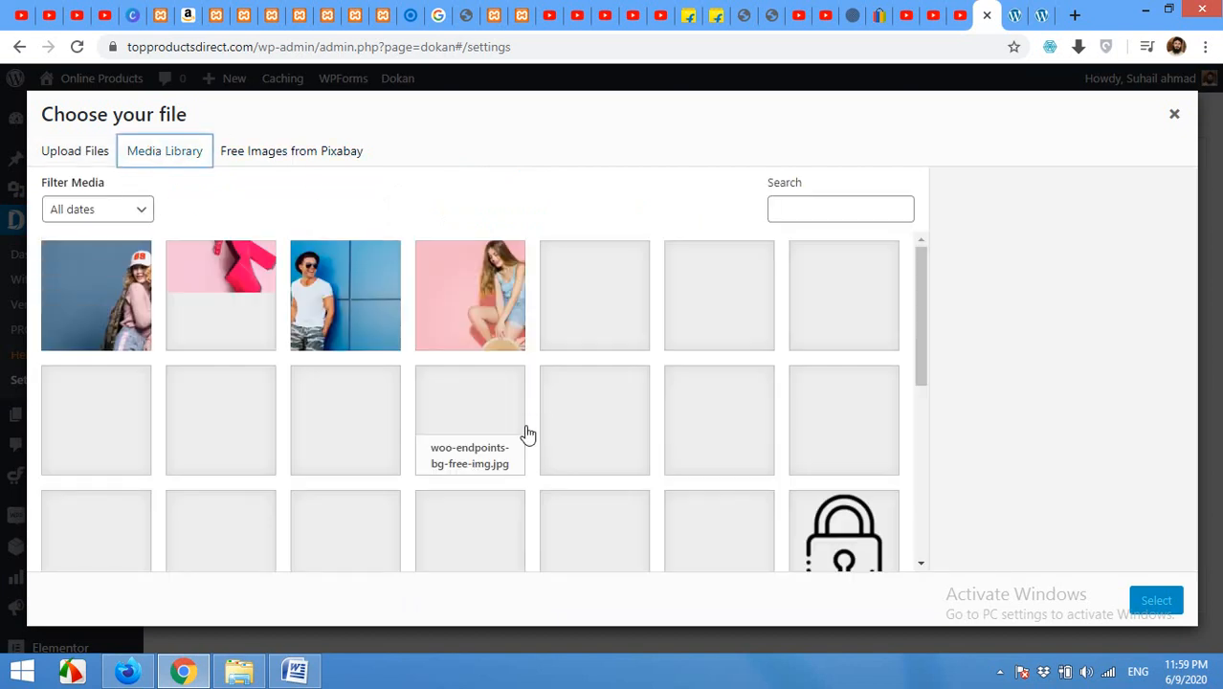
scroll(526, 431, down, 2)
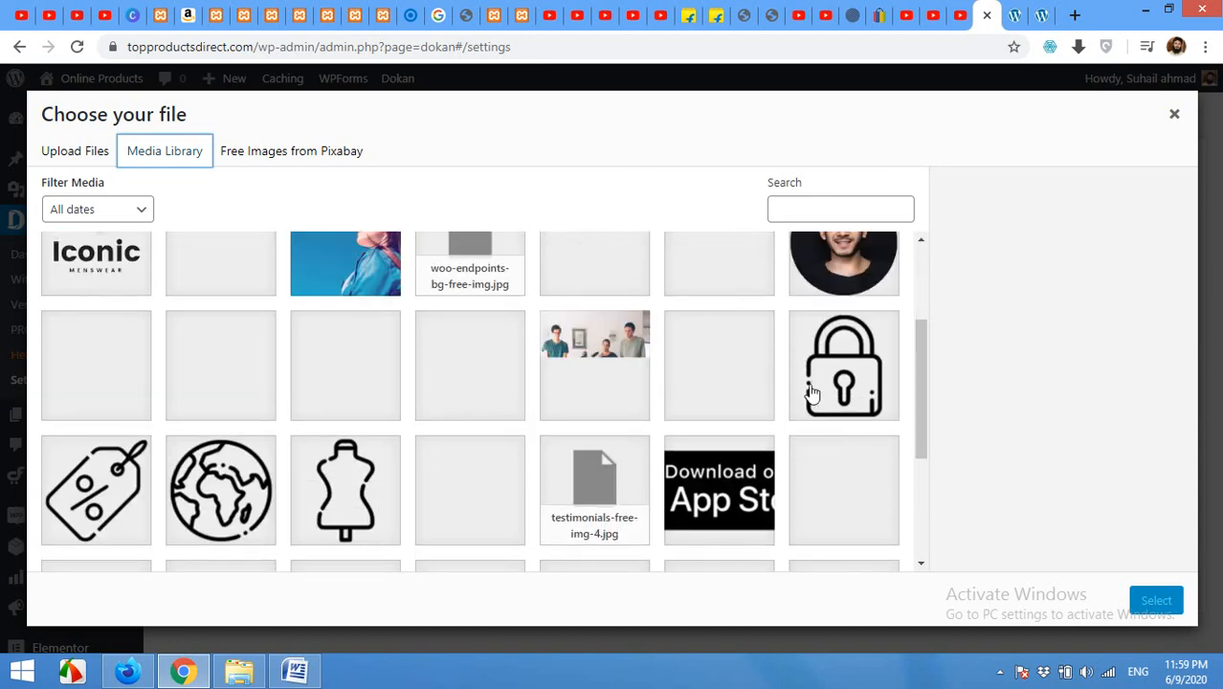
click(223, 493)
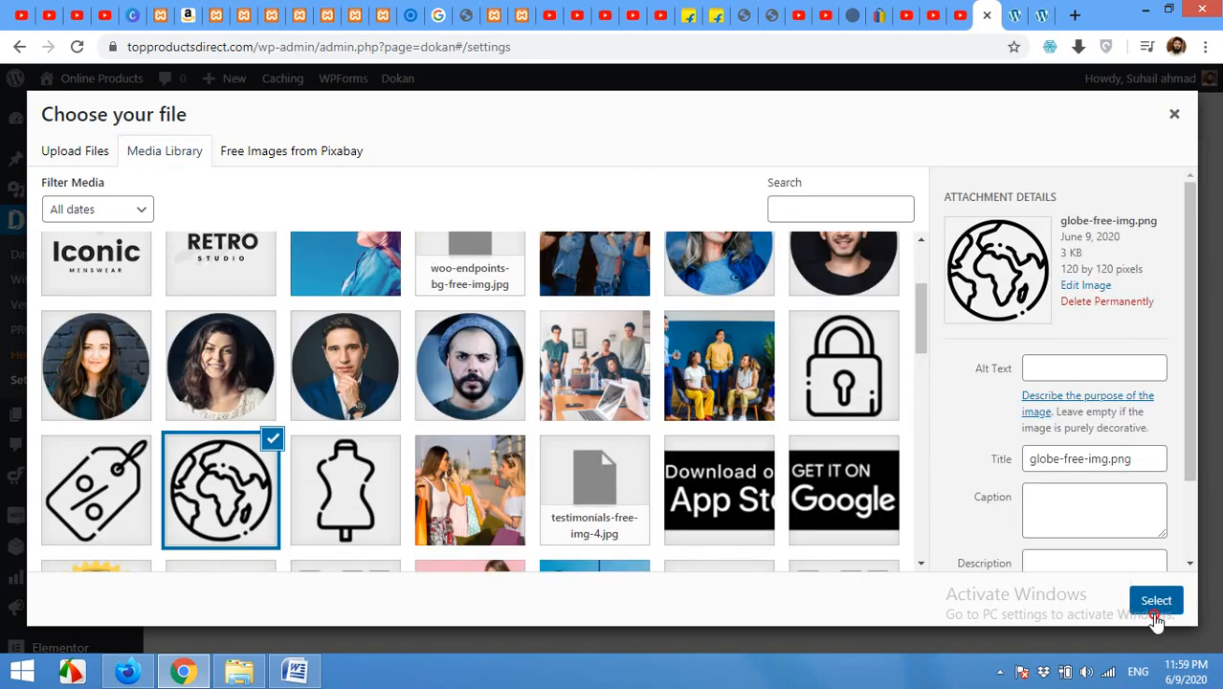
click(1154, 603)
Step: Enable Terms and Conditions for vendor stores and save the General settings
scroll(526, 448, down, 1)
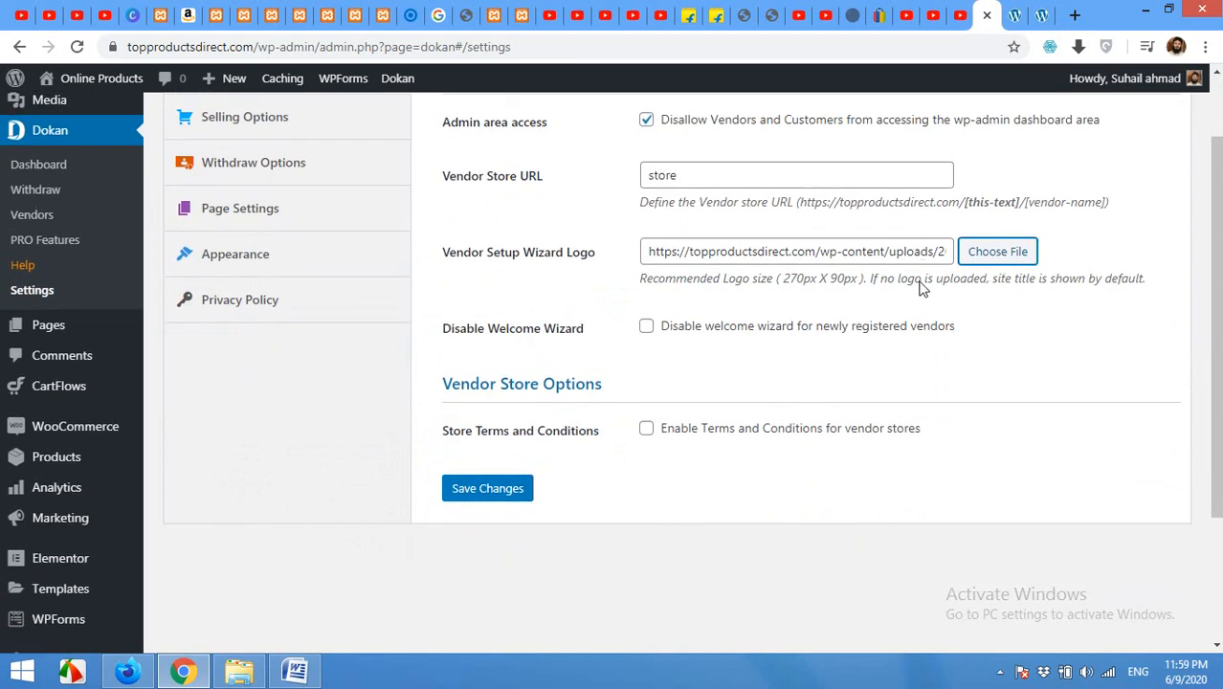
scroll(837, 400, up, 1)
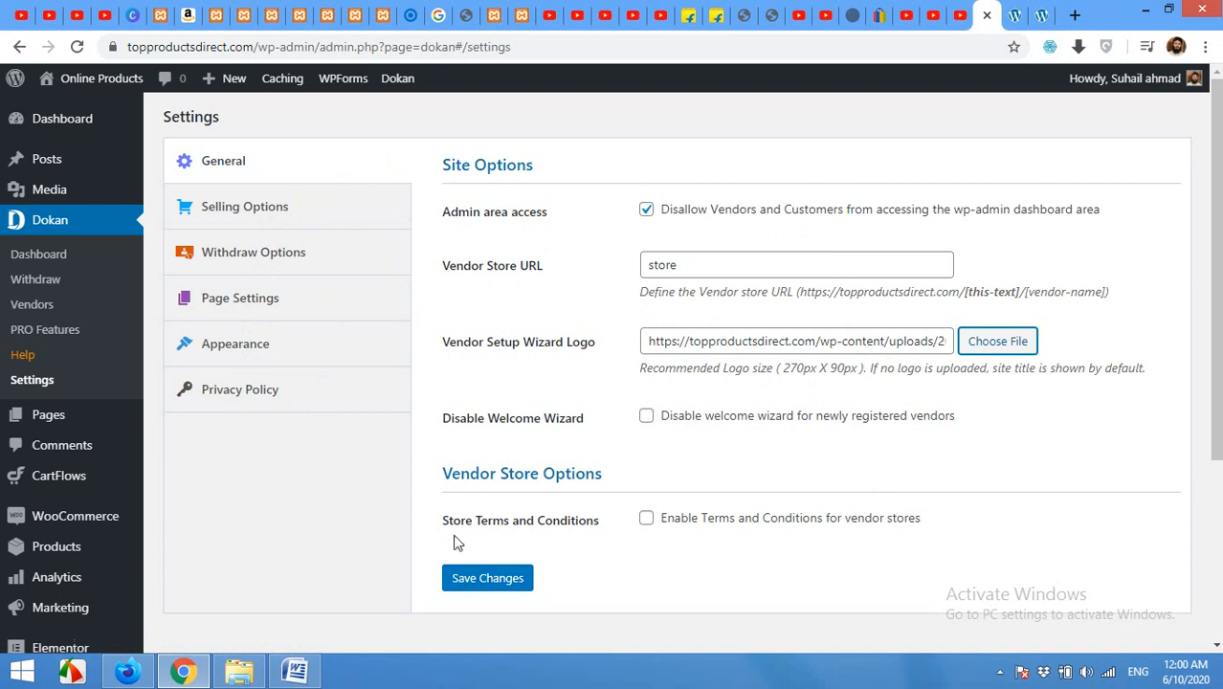
click(648, 520)
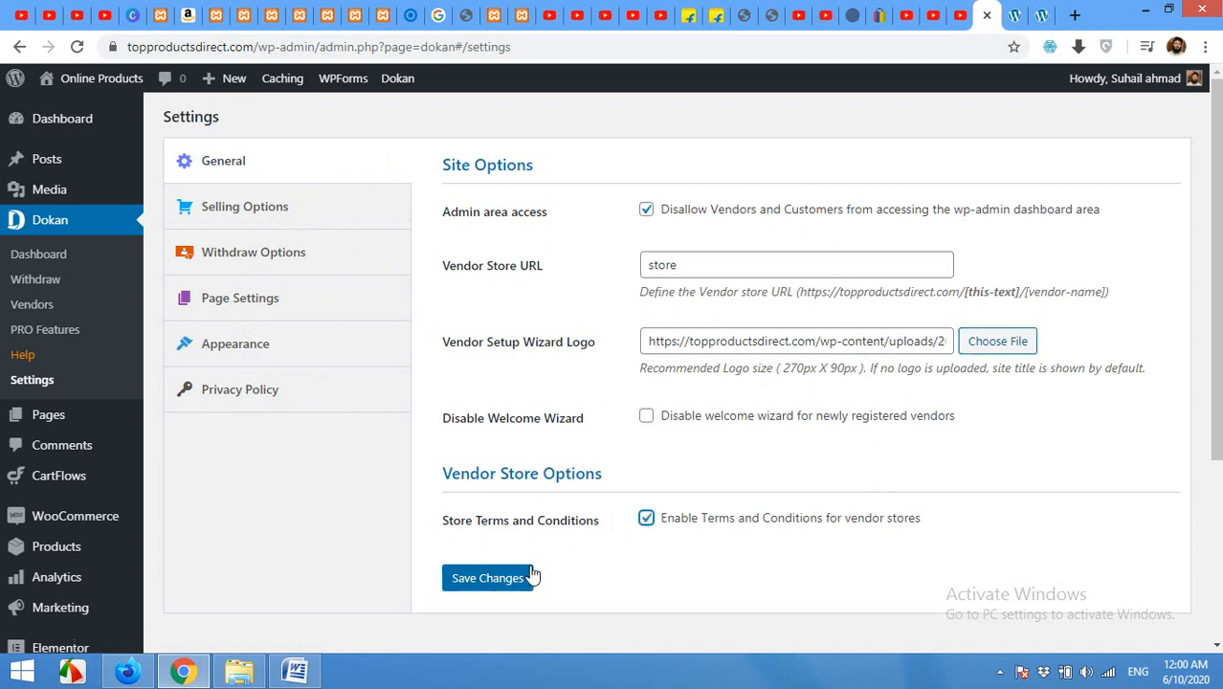
click(498, 578)
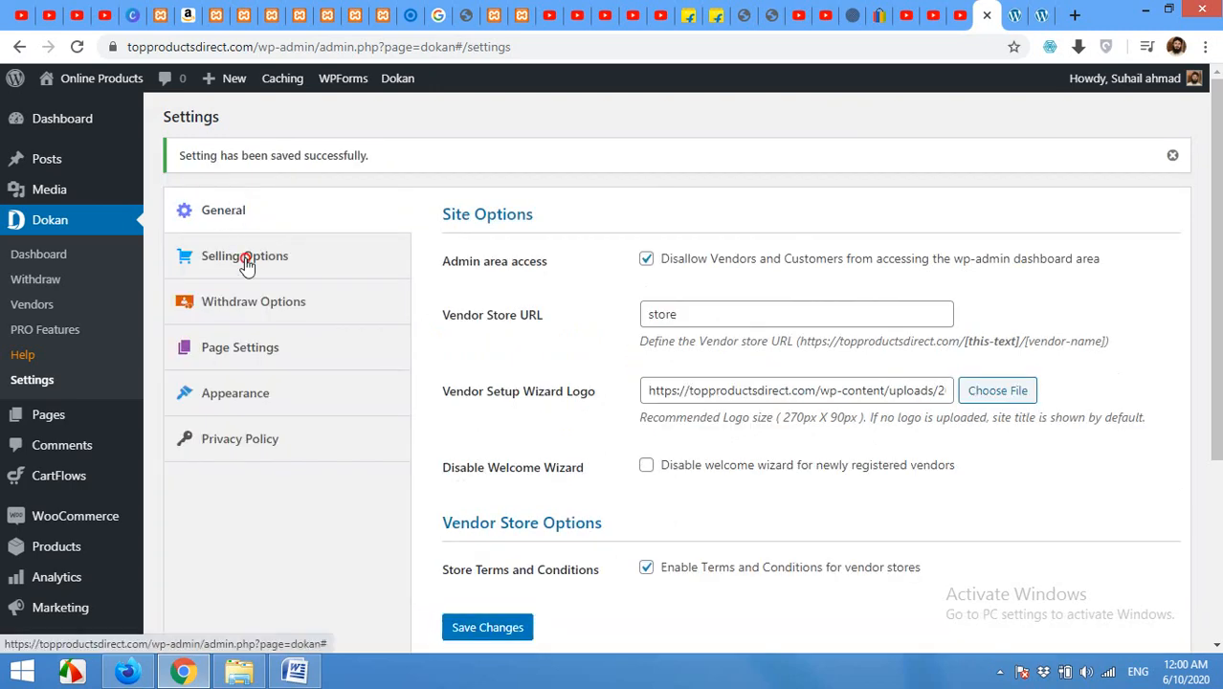
Step: In Selling Options, let newly registered vendors add products, save, and show Withdraw Options
click(246, 263)
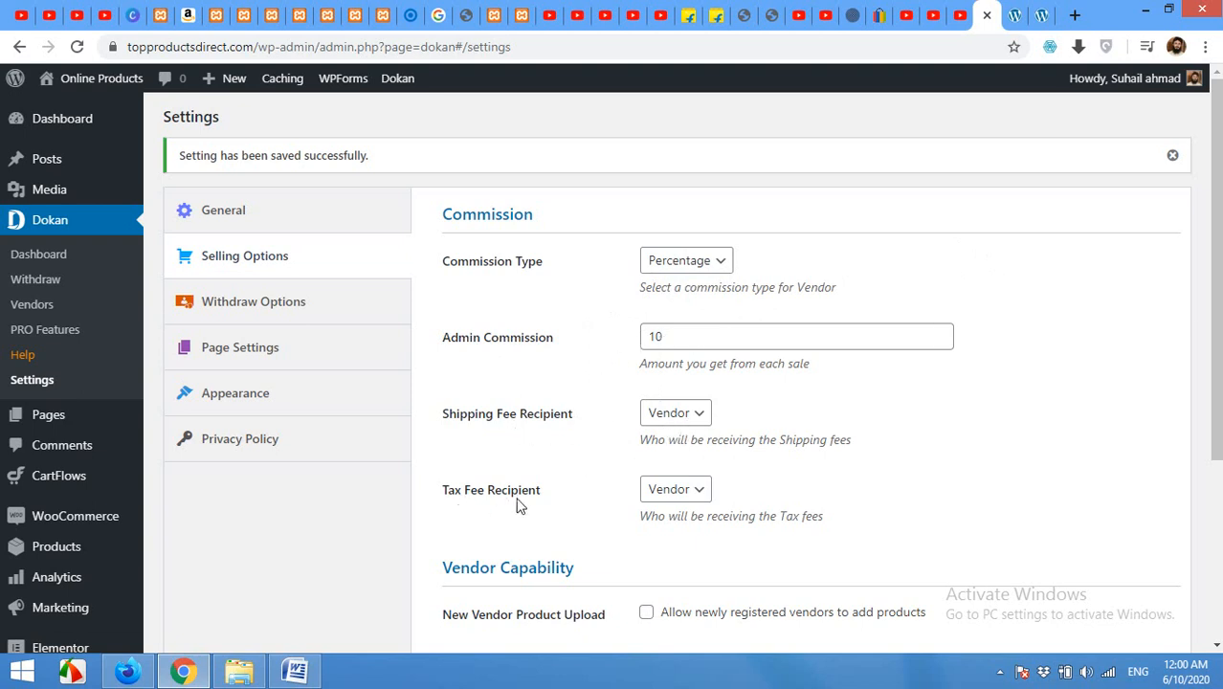
scroll(493, 471, down, 2)
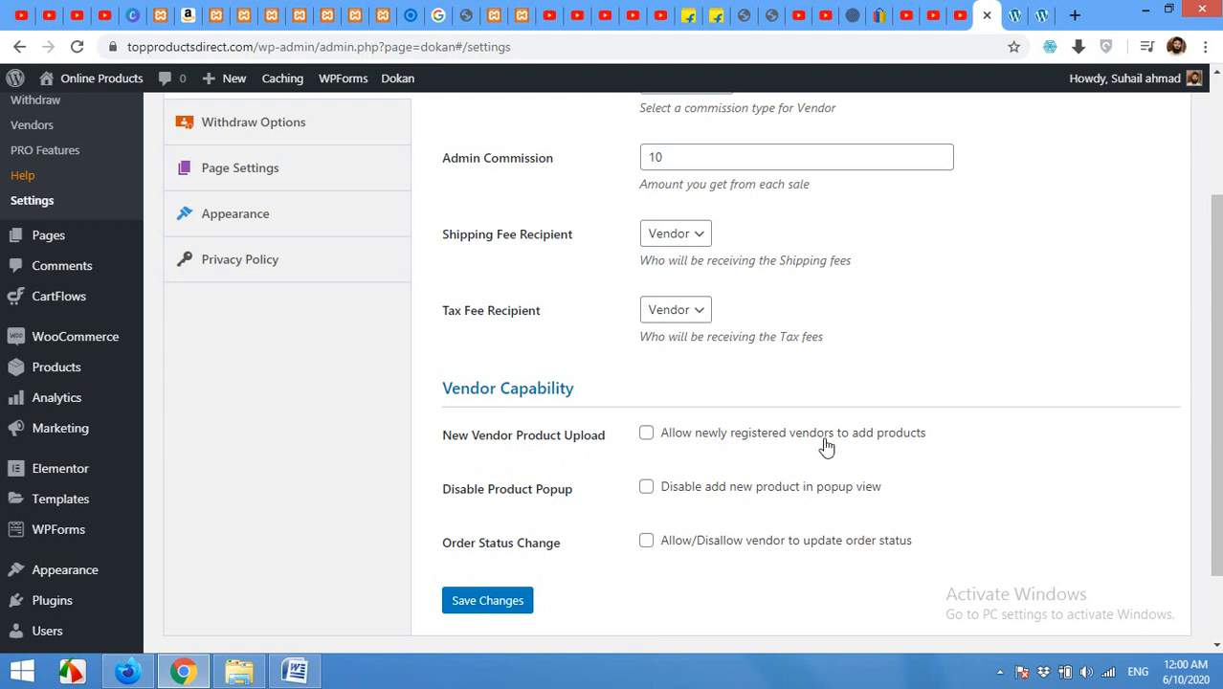
click(647, 436)
click(504, 601)
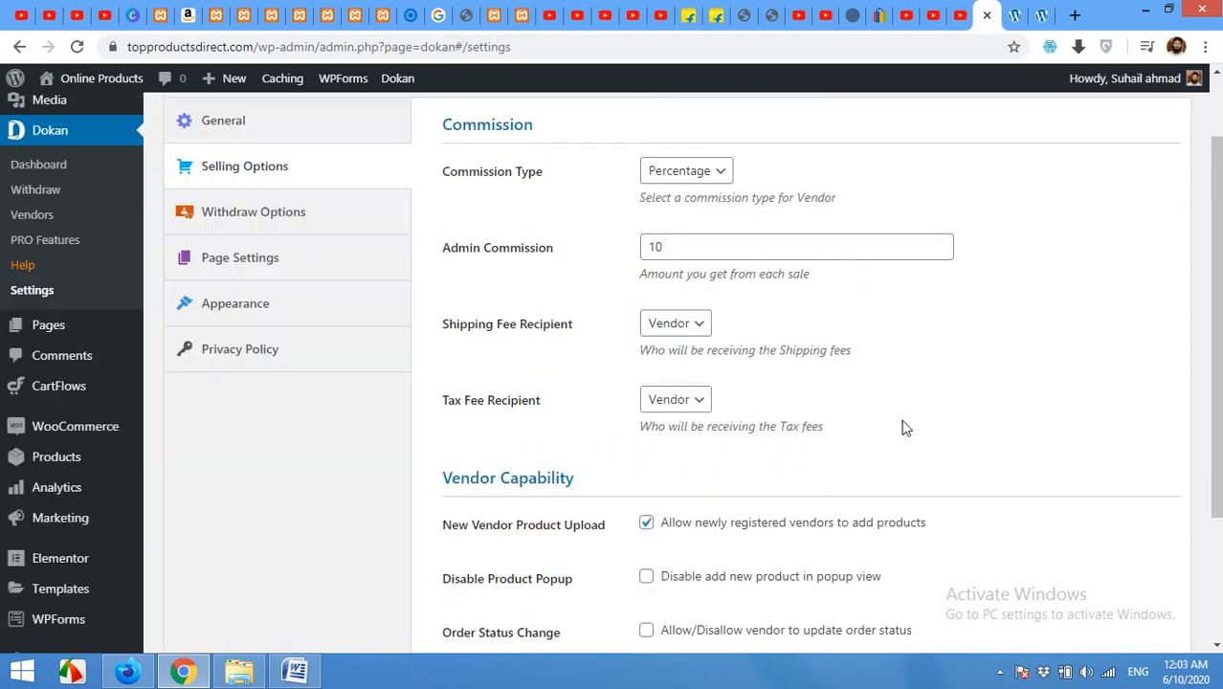
click(289, 219)
click(503, 340)
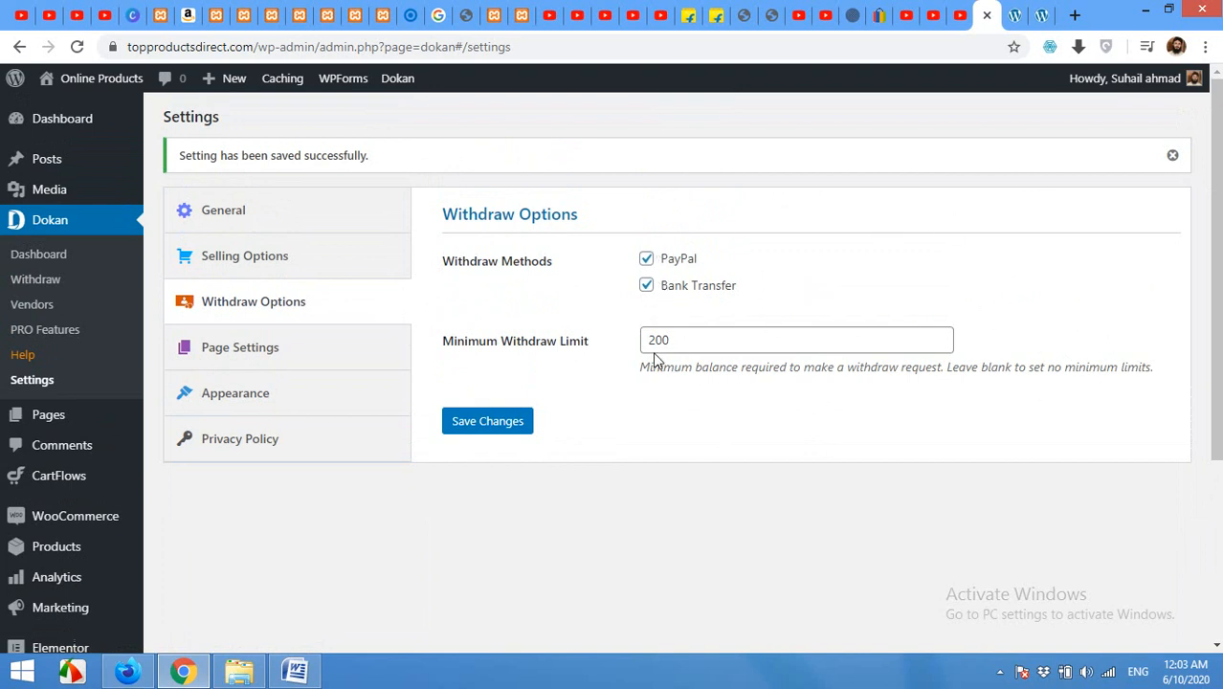
Step: Review Dokan's Page Settings and Terms and Conditions page list, then view the storefront in Firefox
click(230, 359)
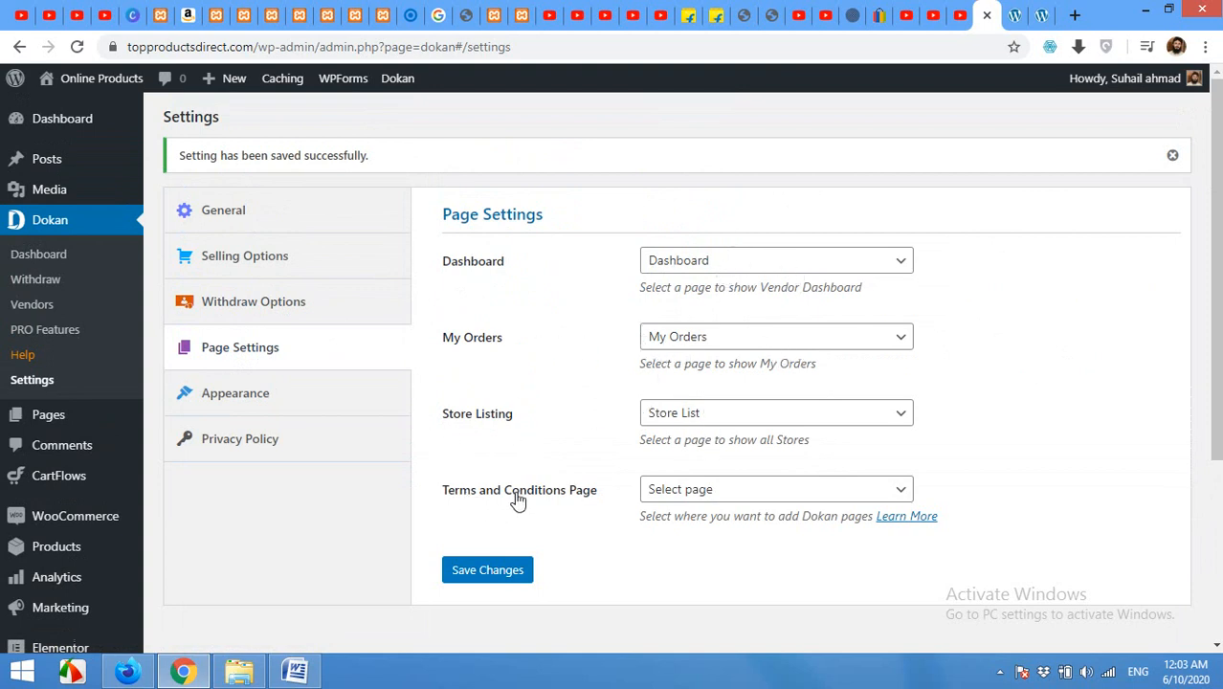
mouse_move(50, 194)
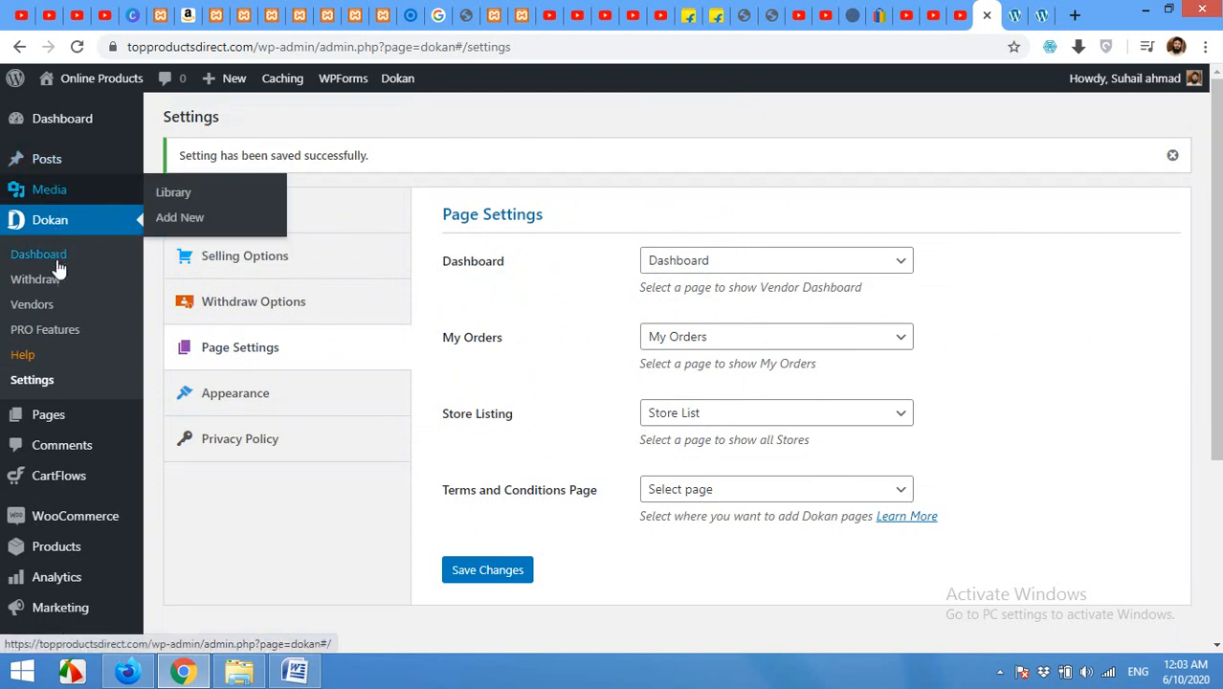
mouse_move(26, 417)
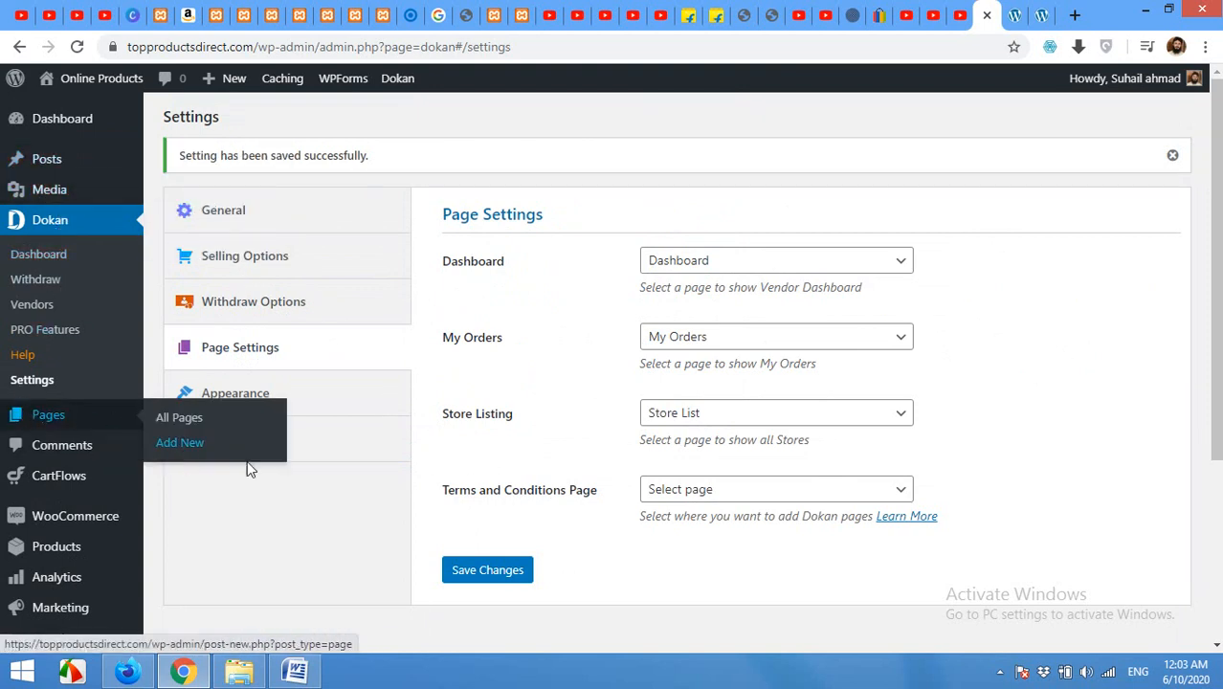
click(679, 498)
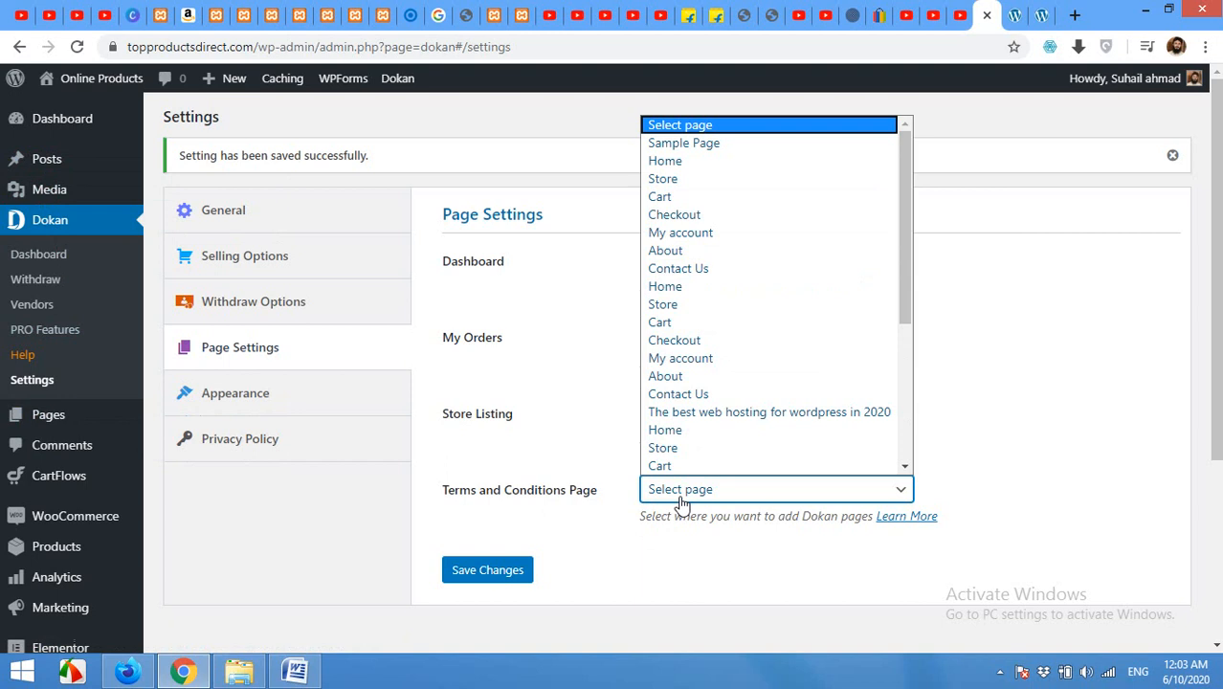
click(681, 500)
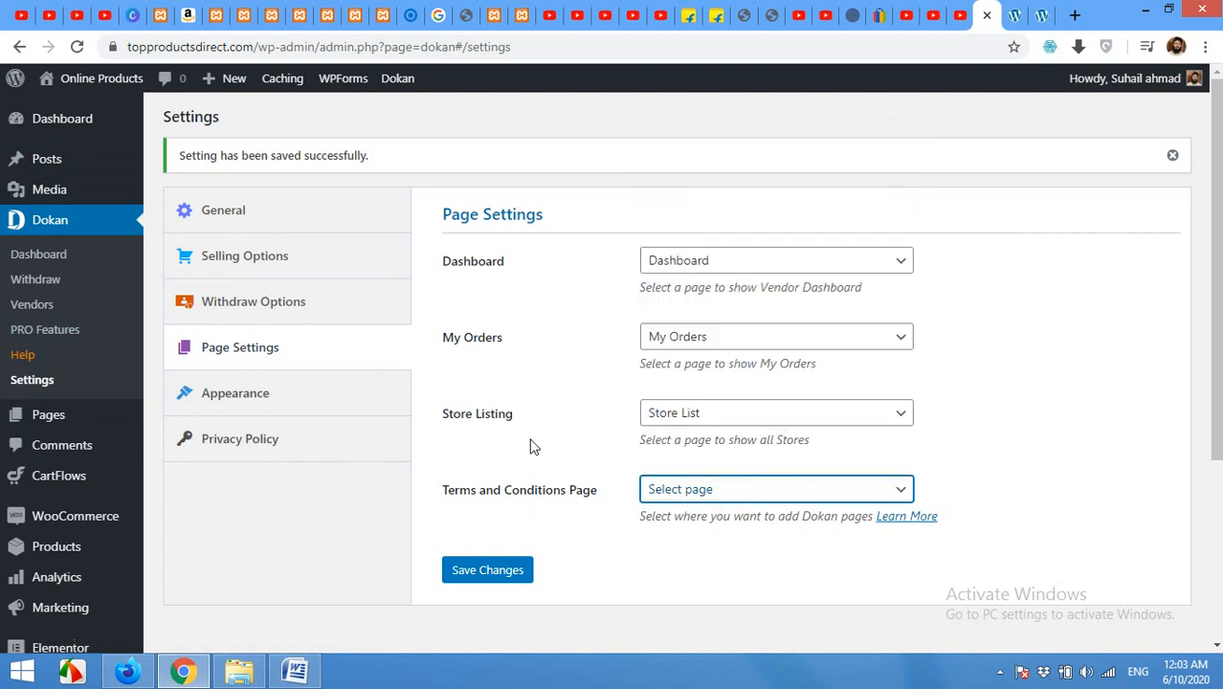
click(132, 672)
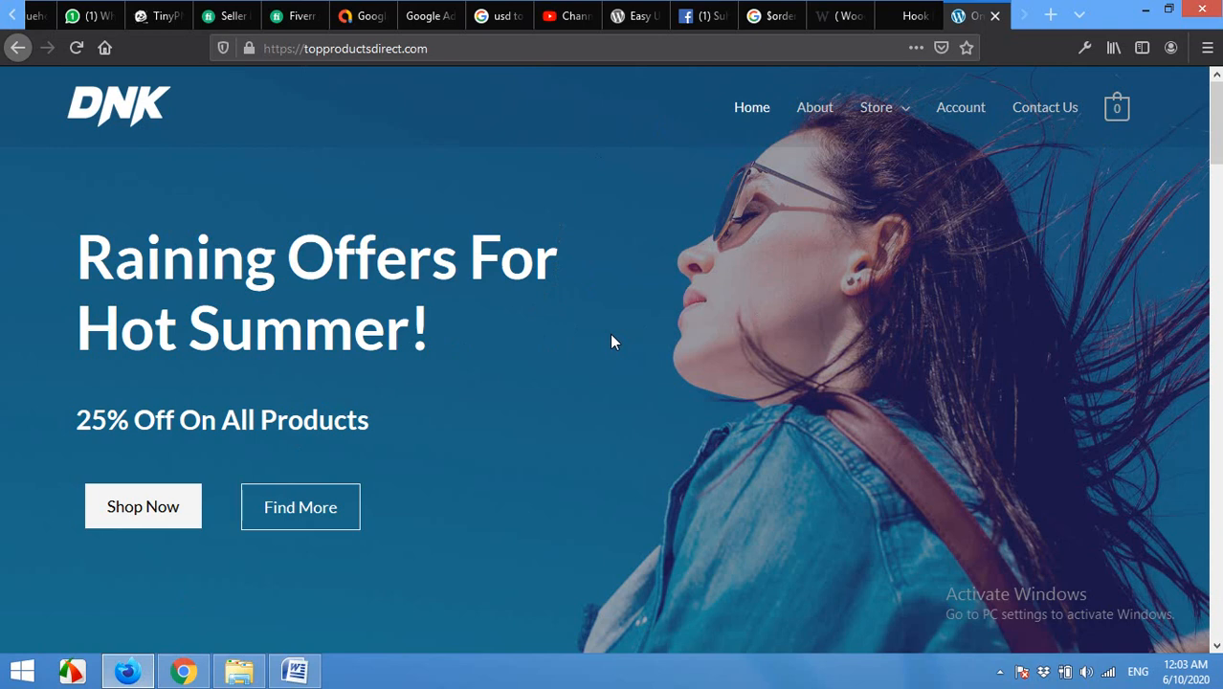
Step: Review the storefront's My Account Login/Register forms, then return to Dokan's Page Settings
mouse_move(881, 120)
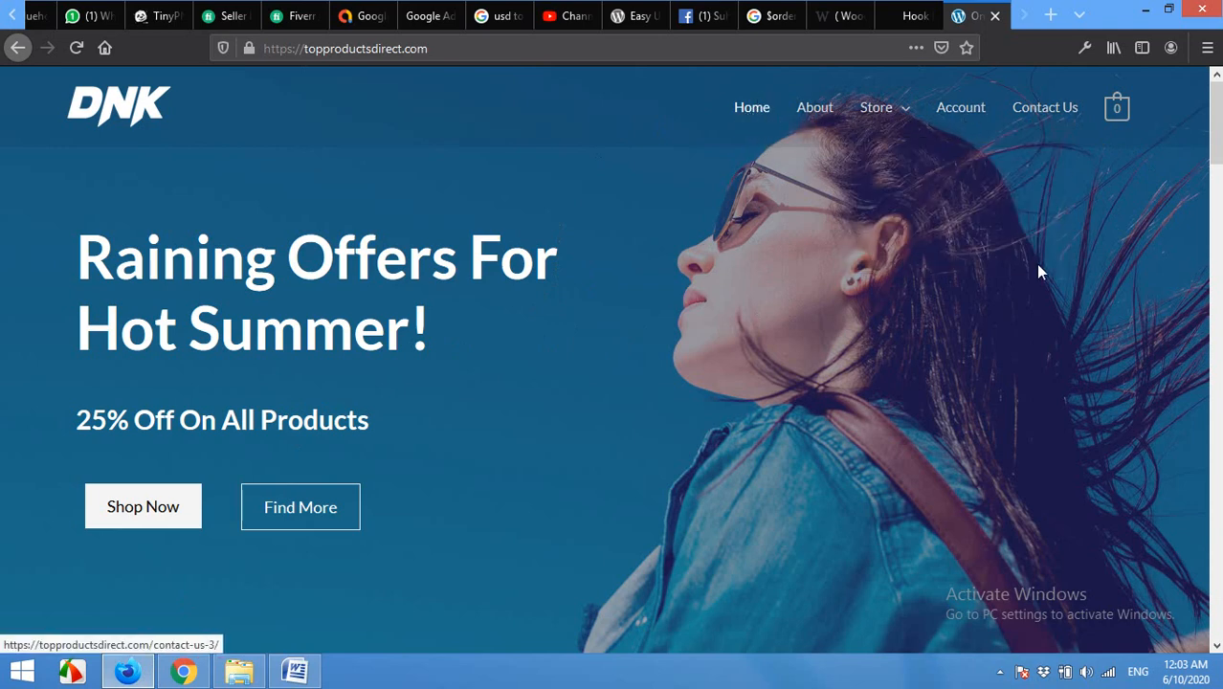
click(958, 117)
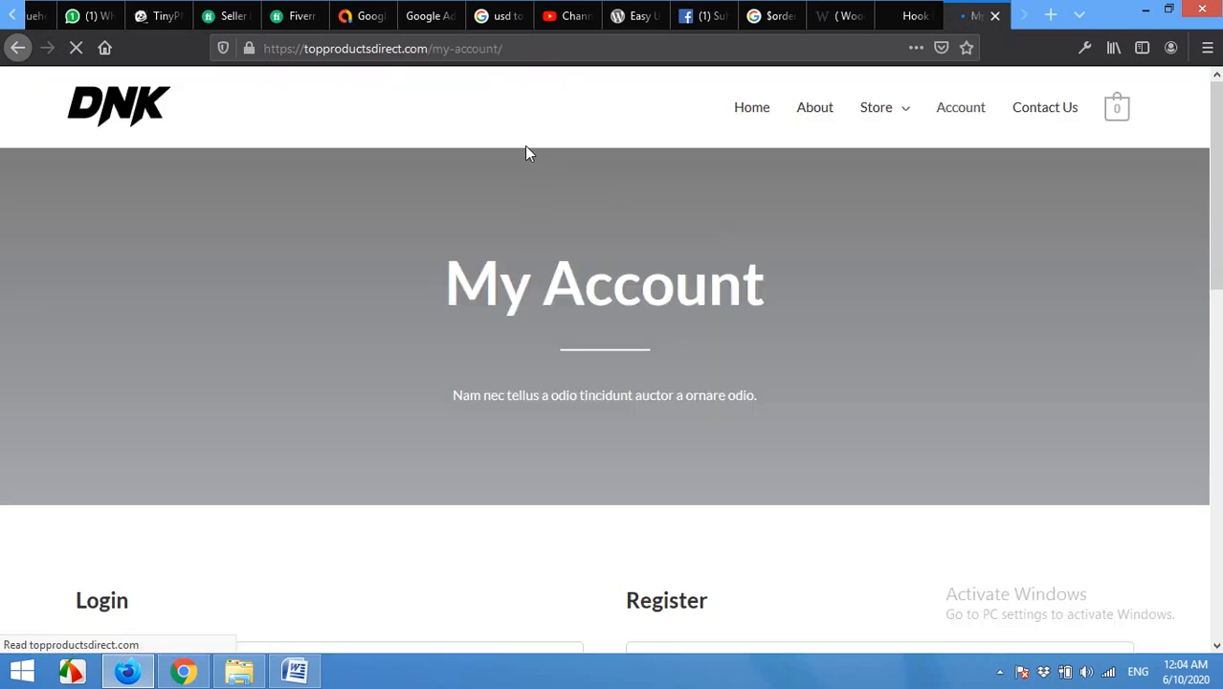
scroll(565, 220, down, 2)
scroll(577, 241, up, 2)
scroll(574, 251, down, 1)
scroll(571, 263, down, 2)
scroll(478, 423, down, 2)
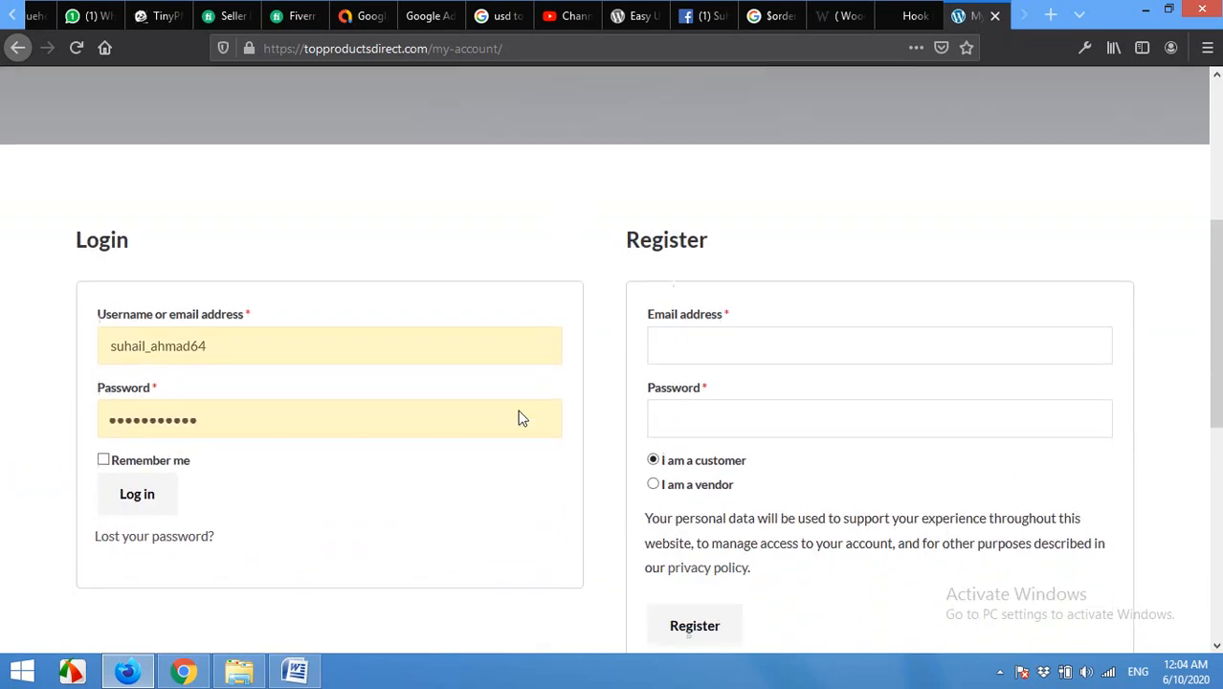
scroll(600, 292, up, 5)
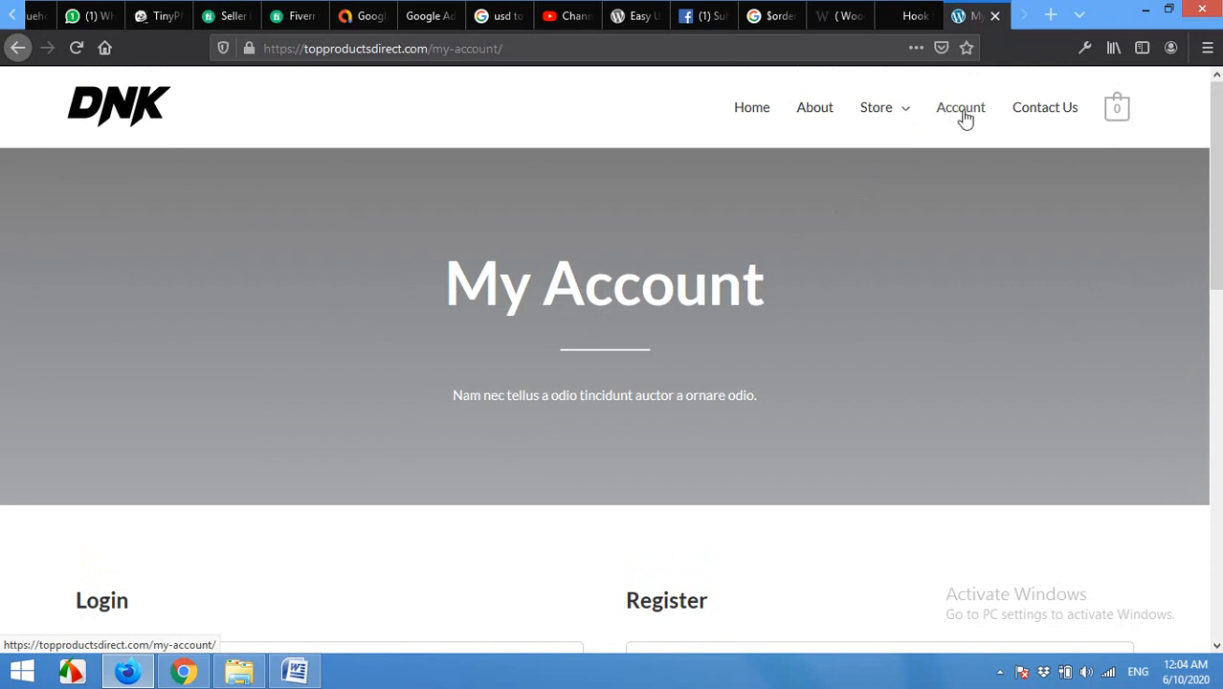
click(183, 672)
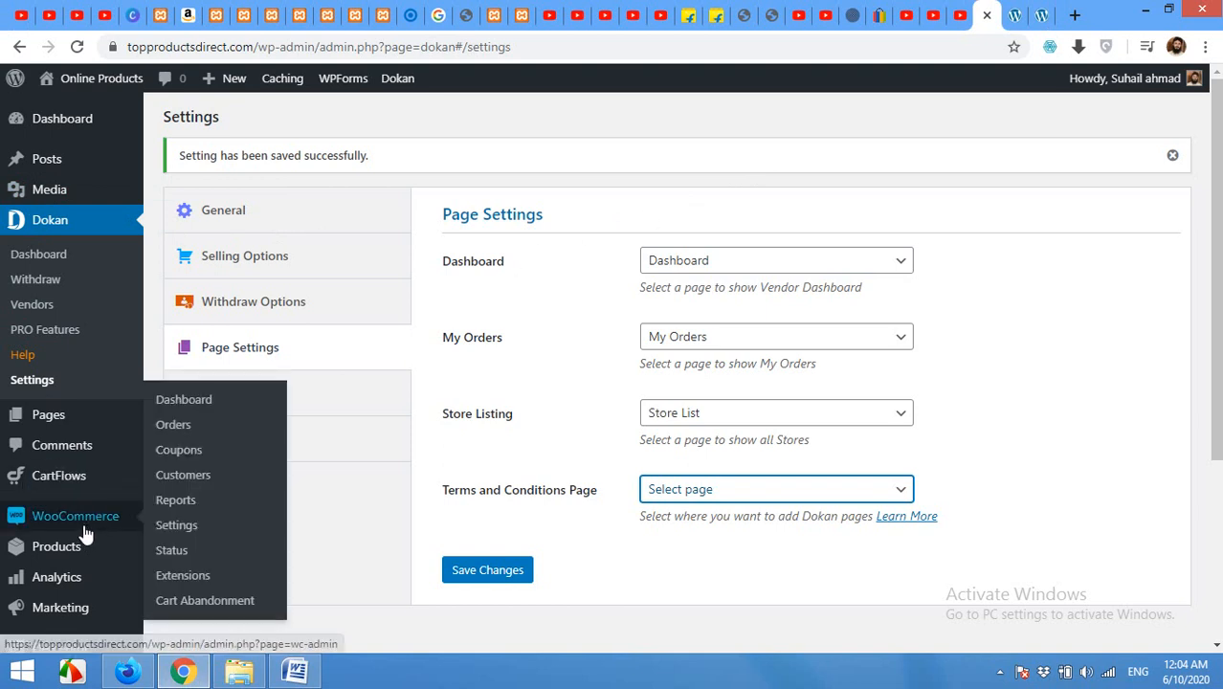
Step: Relabel the Main Menu's Account item to 'Account / Register' and save the menu
scroll(42, 545, down, 2)
mouse_move(49, 576)
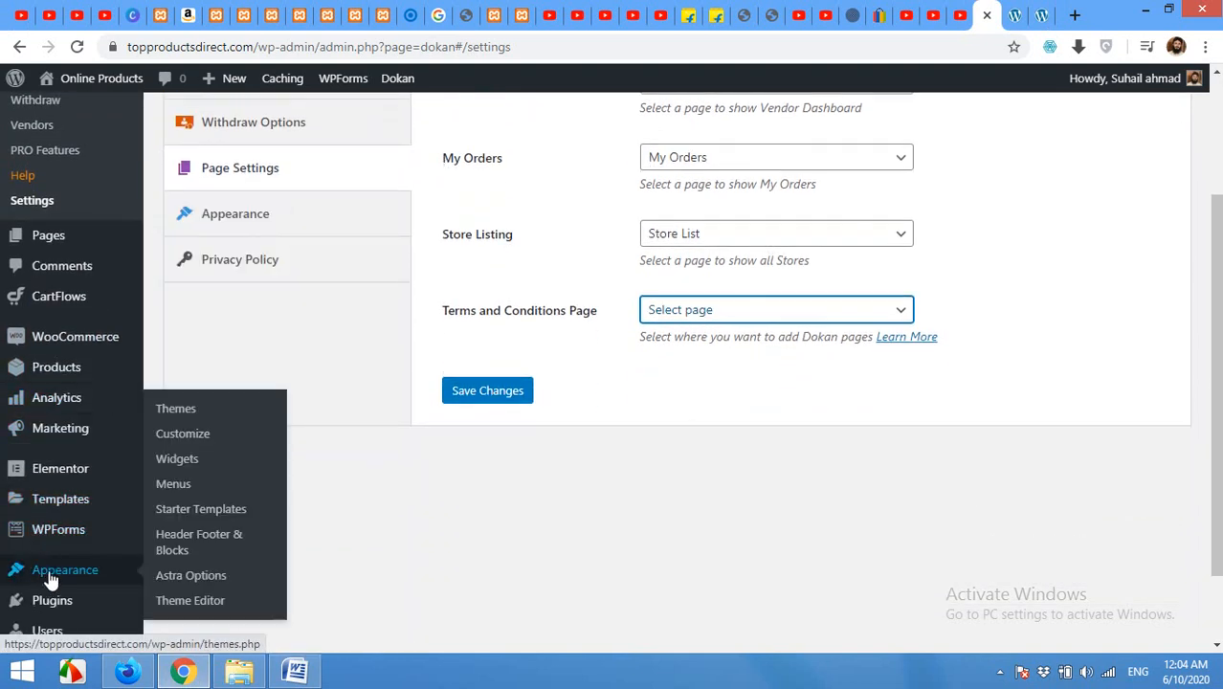
click(177, 485)
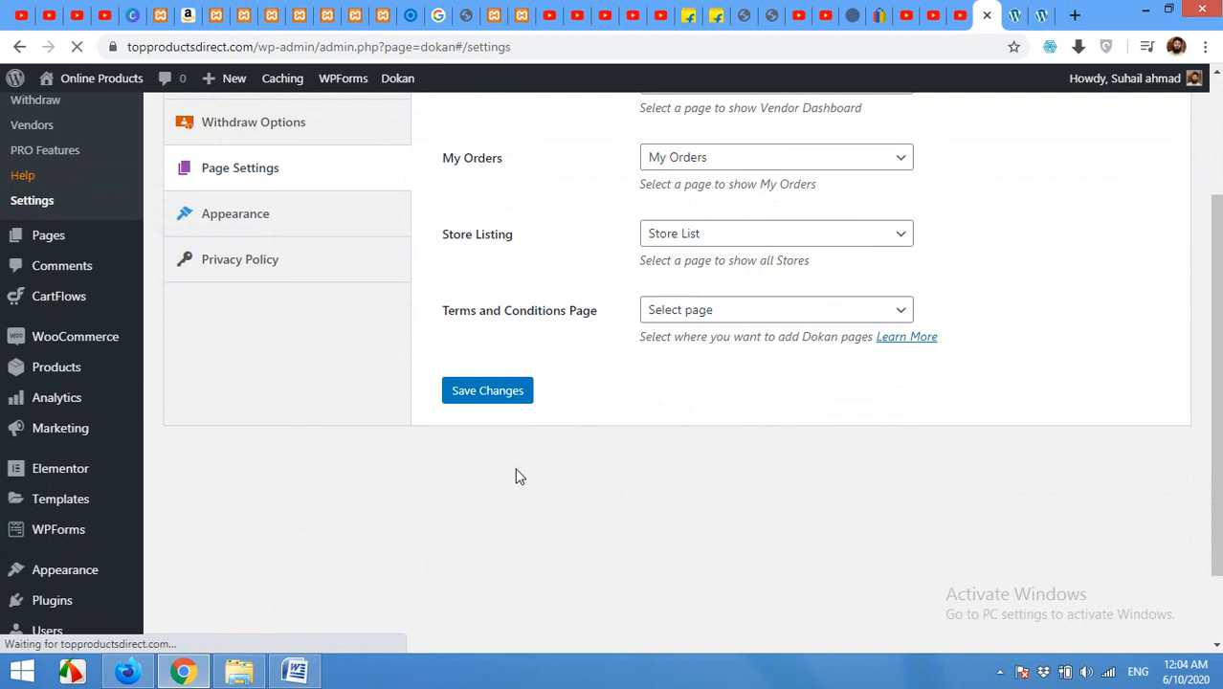
scroll(499, 473, down, 5)
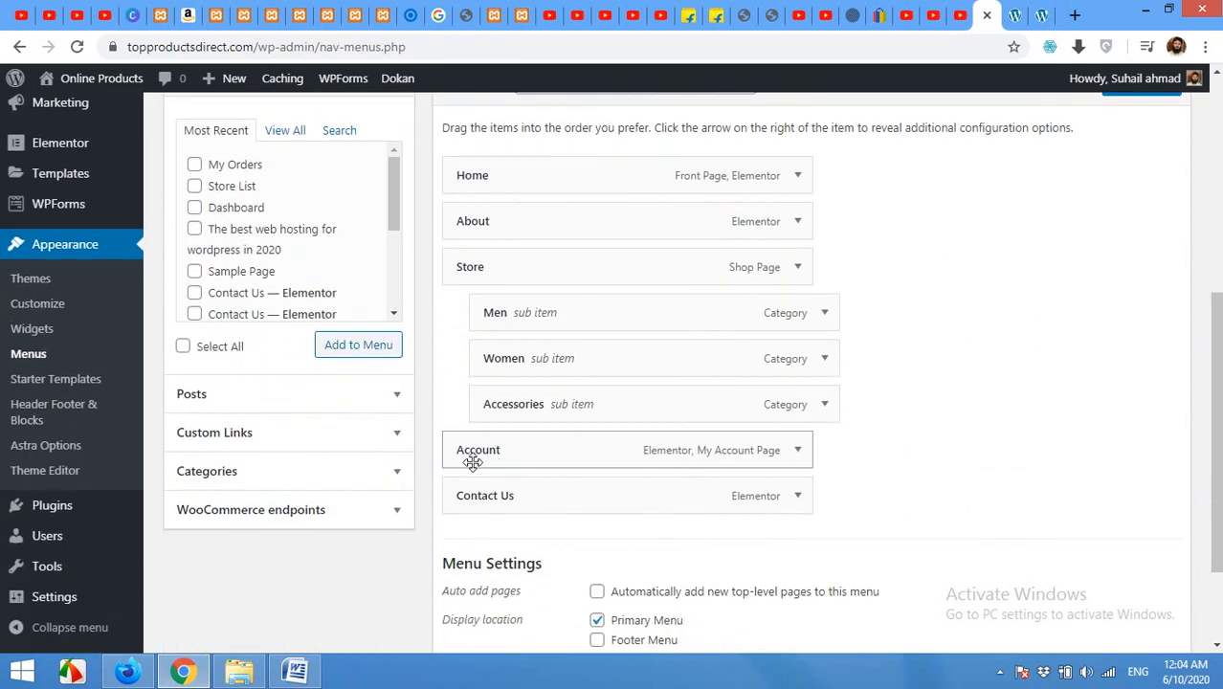
click(796, 452)
click(583, 510)
text(/ Register)
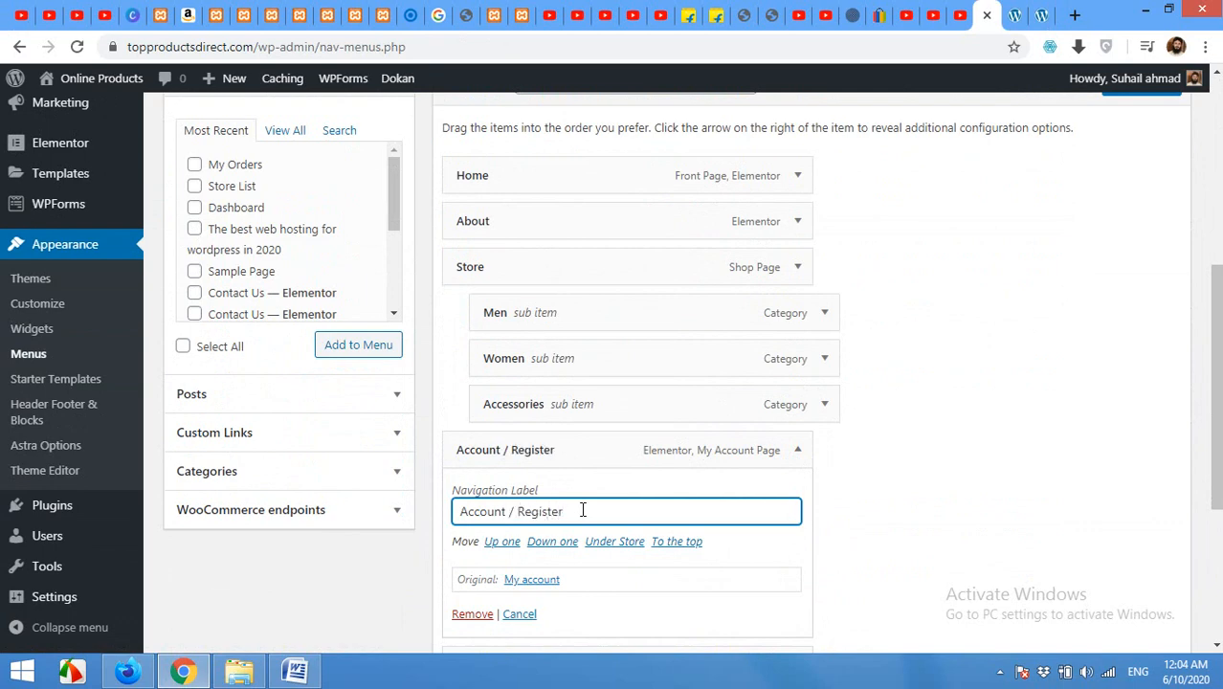
click(798, 450)
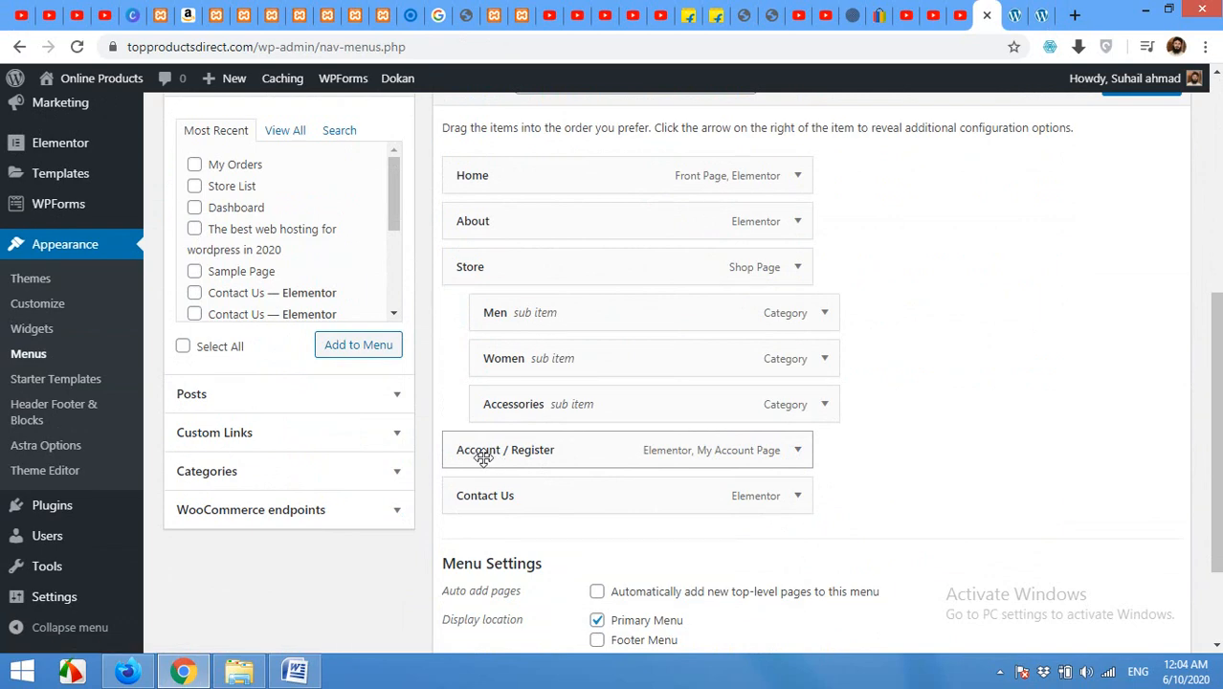
scroll(955, 500, up, 3)
click(1137, 352)
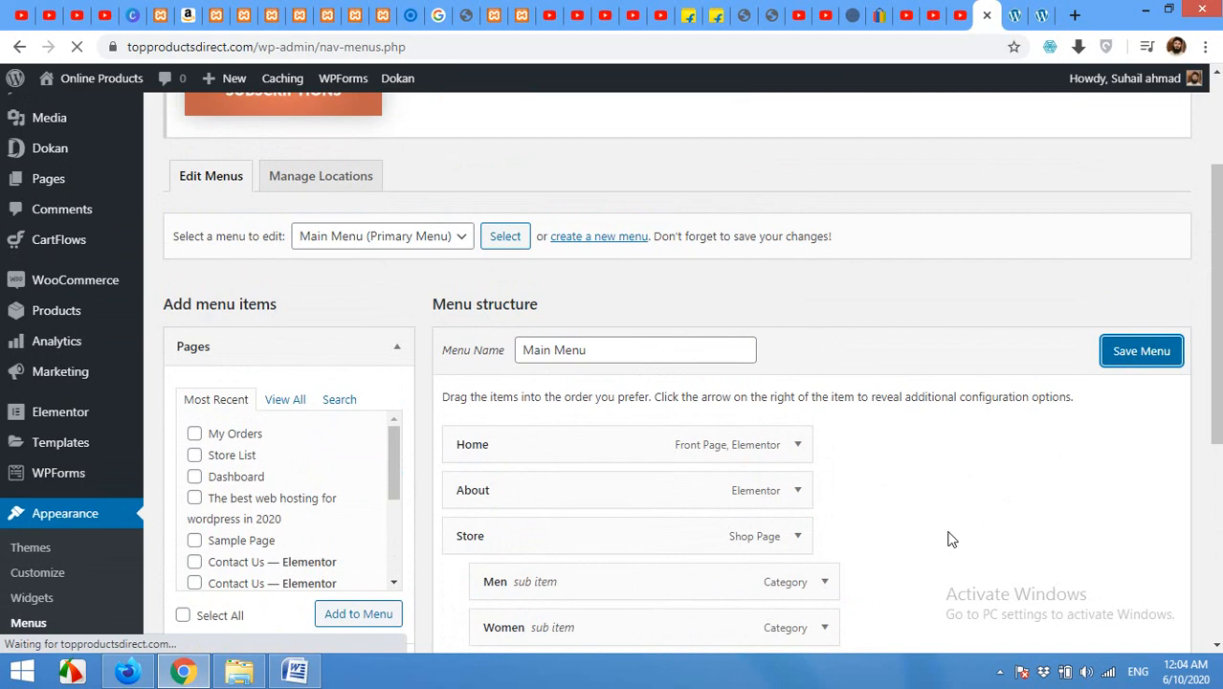
Step: Reload the storefront's My Account page and choose 'I am a vendor' on the Register form
click(128, 672)
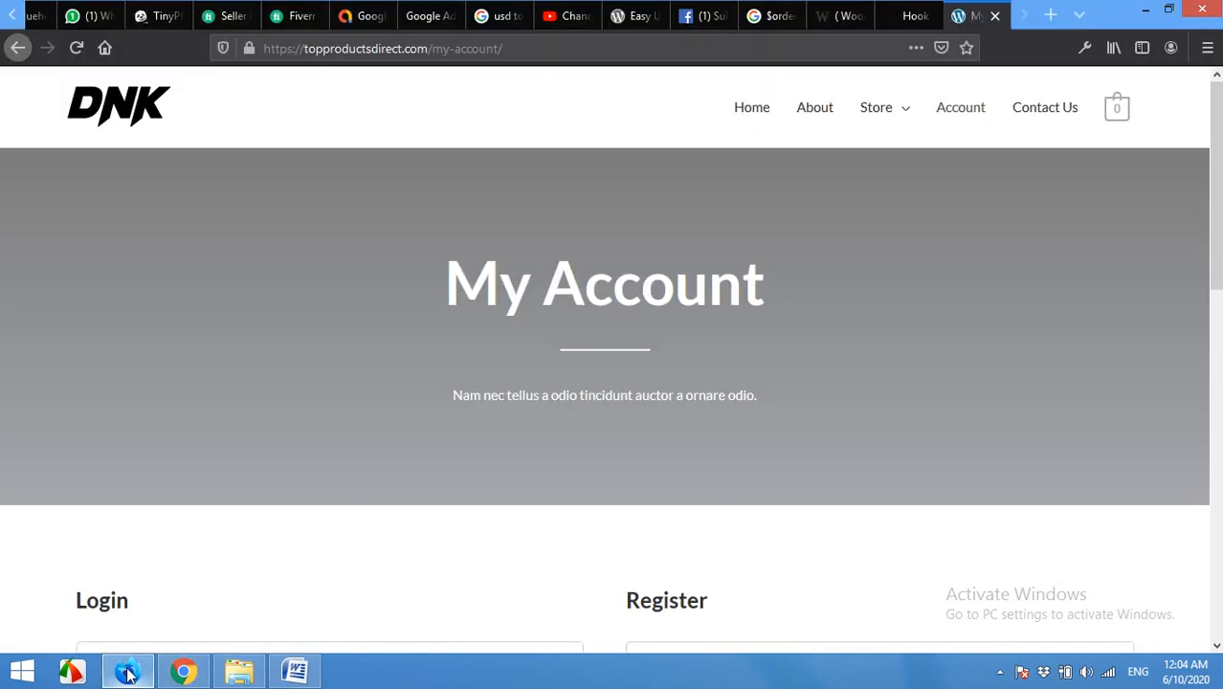
click(122, 109)
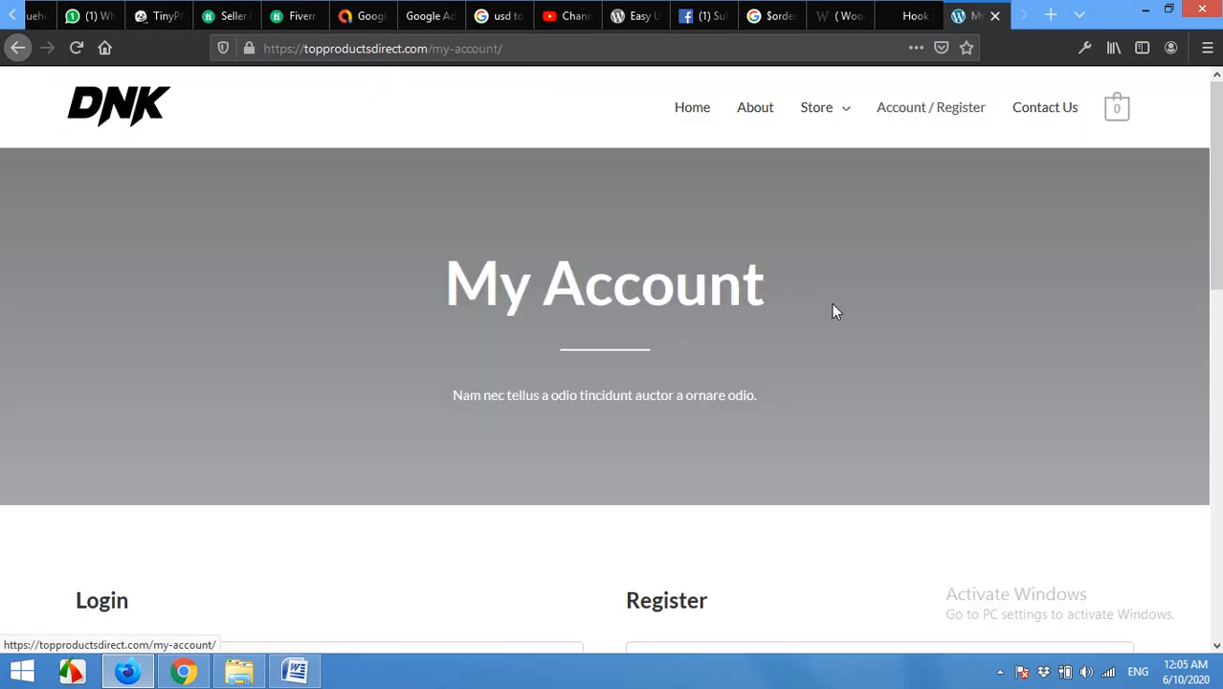
scroll(792, 379, down, 4)
scroll(785, 397, down, 1)
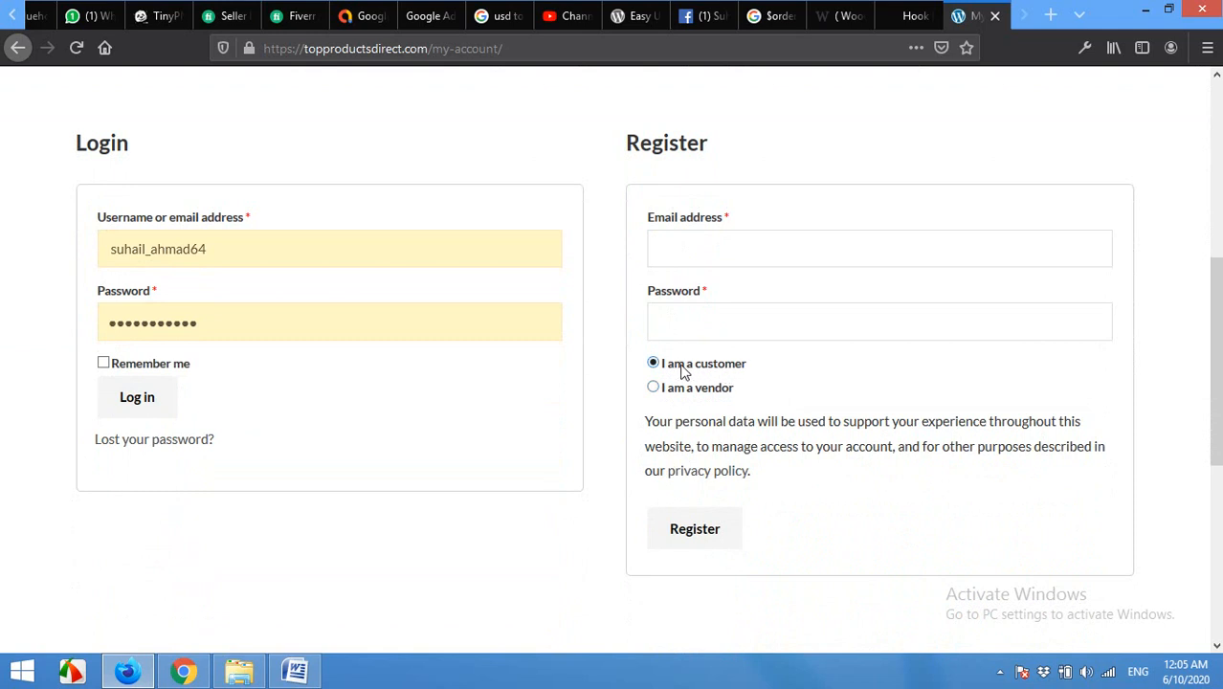
click(703, 242)
click(638, 264)
click(654, 388)
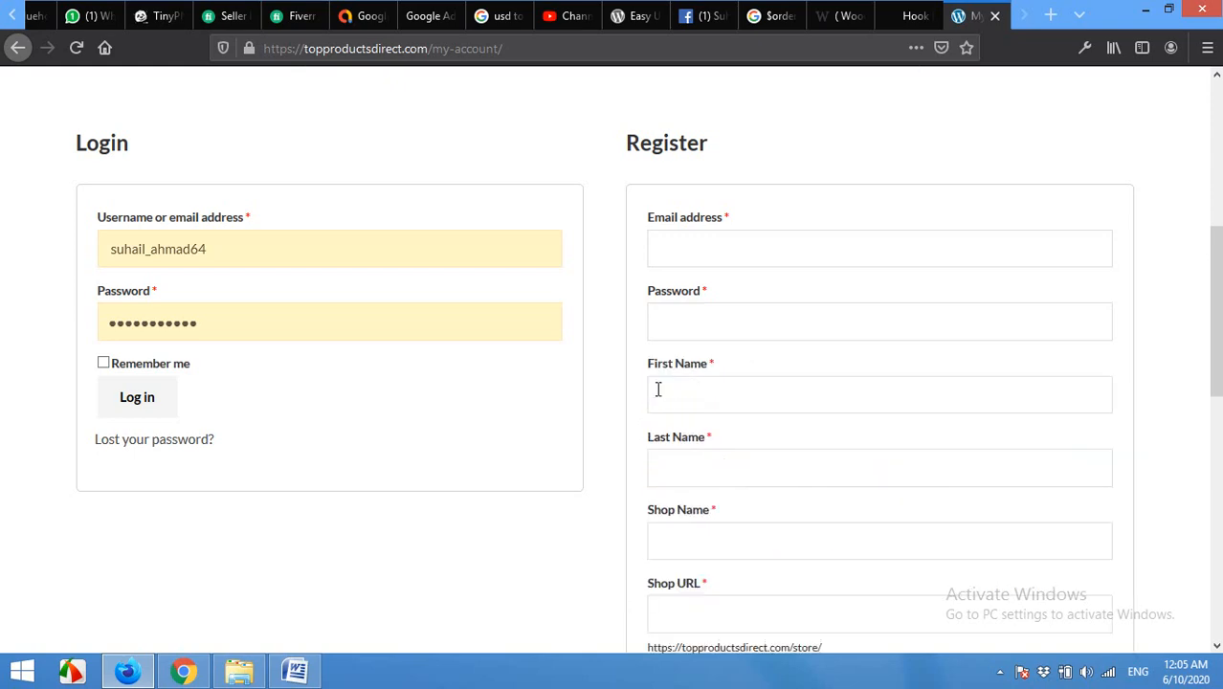
Step: Enter and correct the new vendor's registration e-mail address
scroll(708, 306, down, 2)
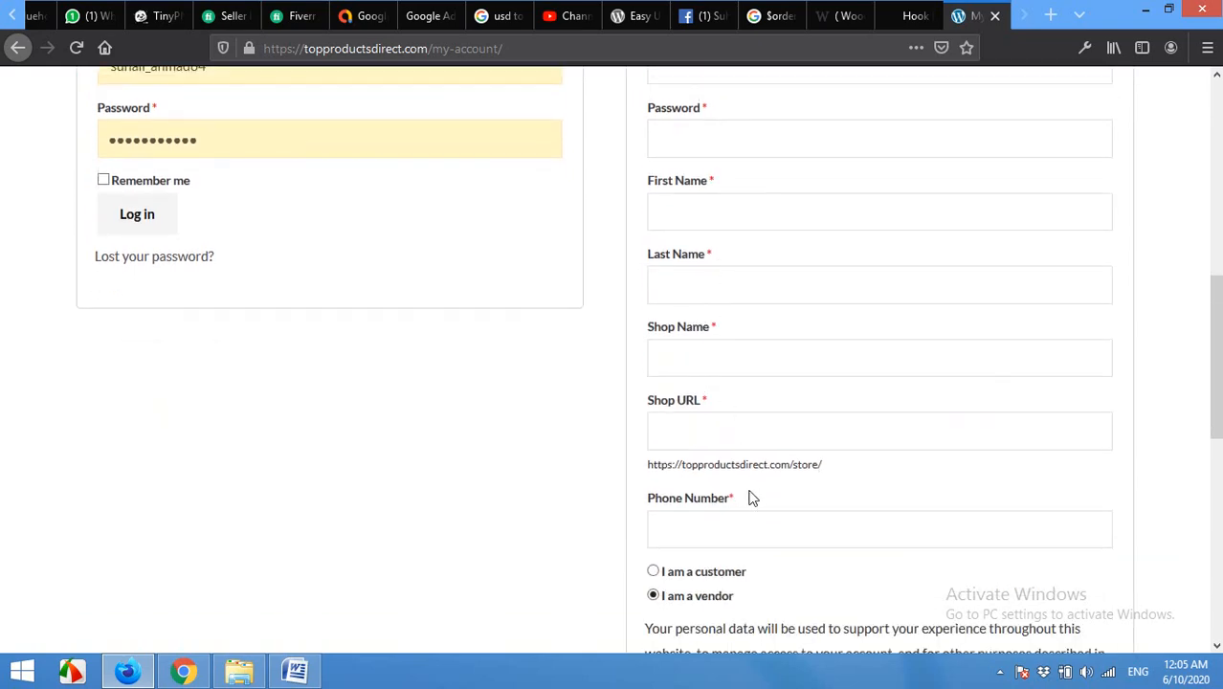
scroll(766, 478, down, 2)
scroll(787, 360, up, 6)
scroll(789, 365, down, 1)
click(766, 326)
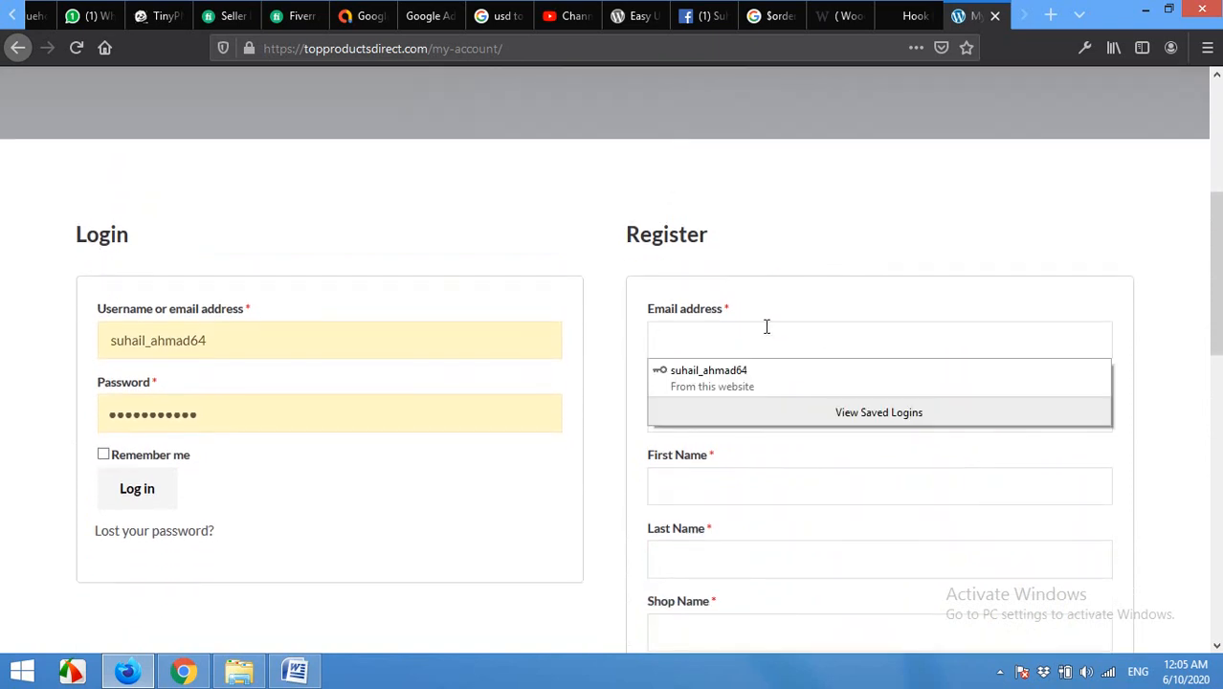
text(Zub)
key(BackSpace)
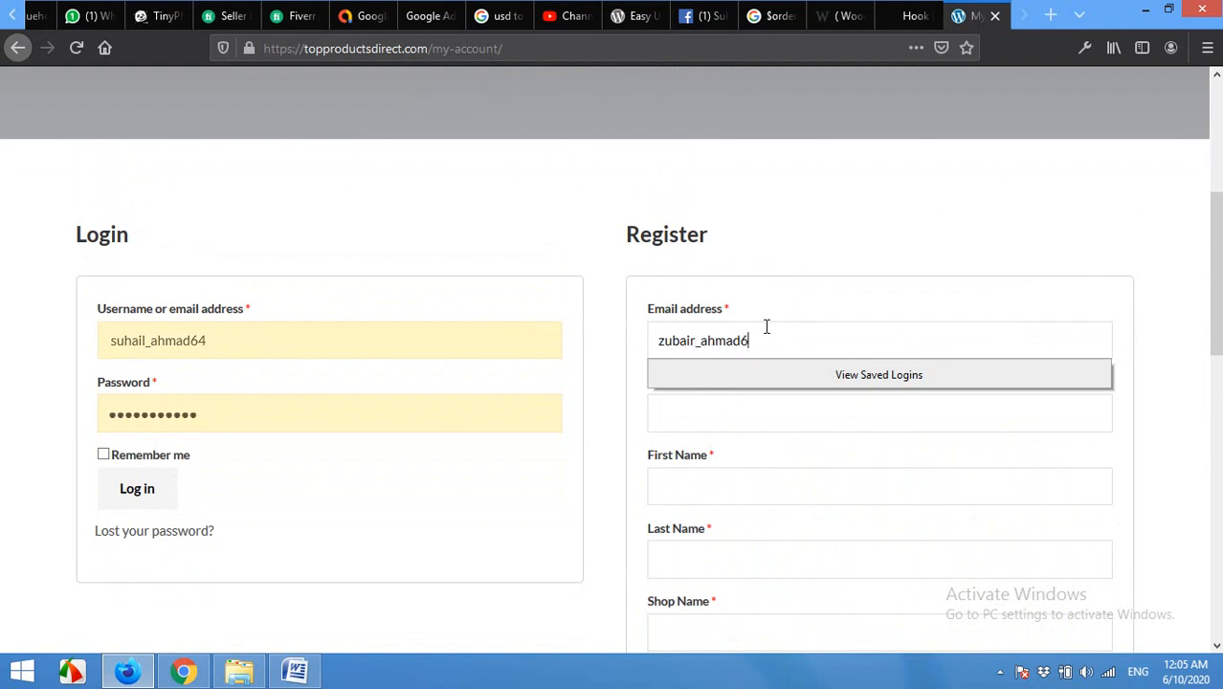
text(.com)
key(Tab)
double_click(773, 342)
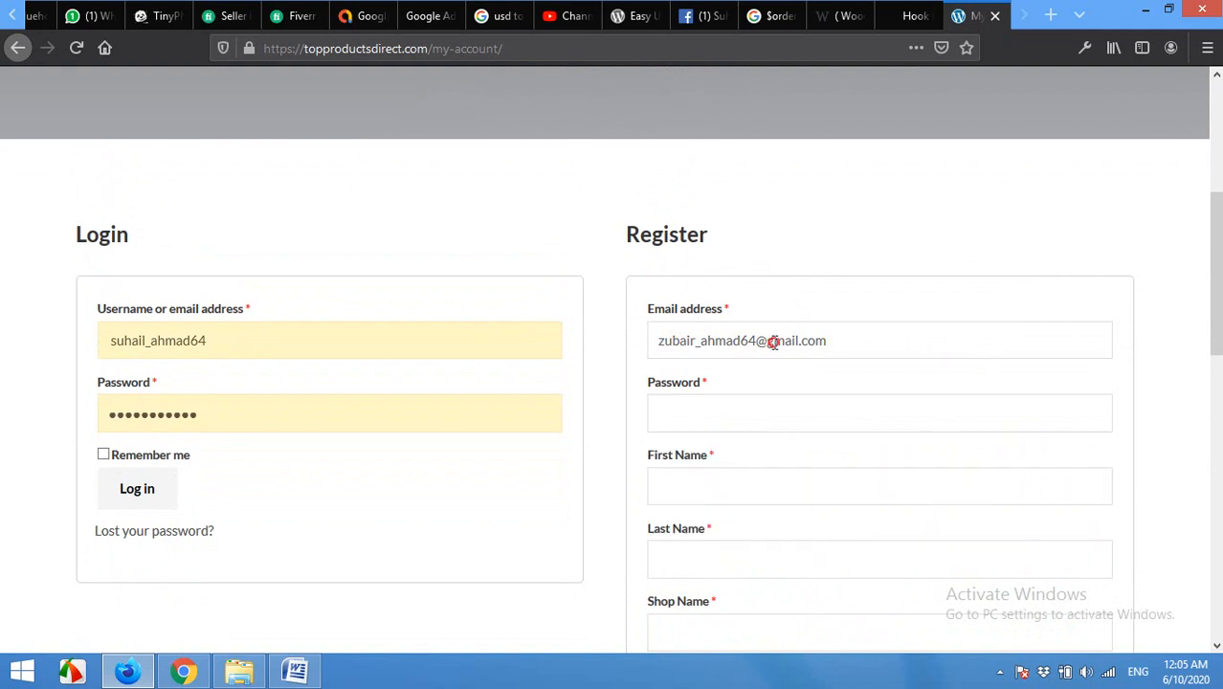
text(u)
text(yahoo)
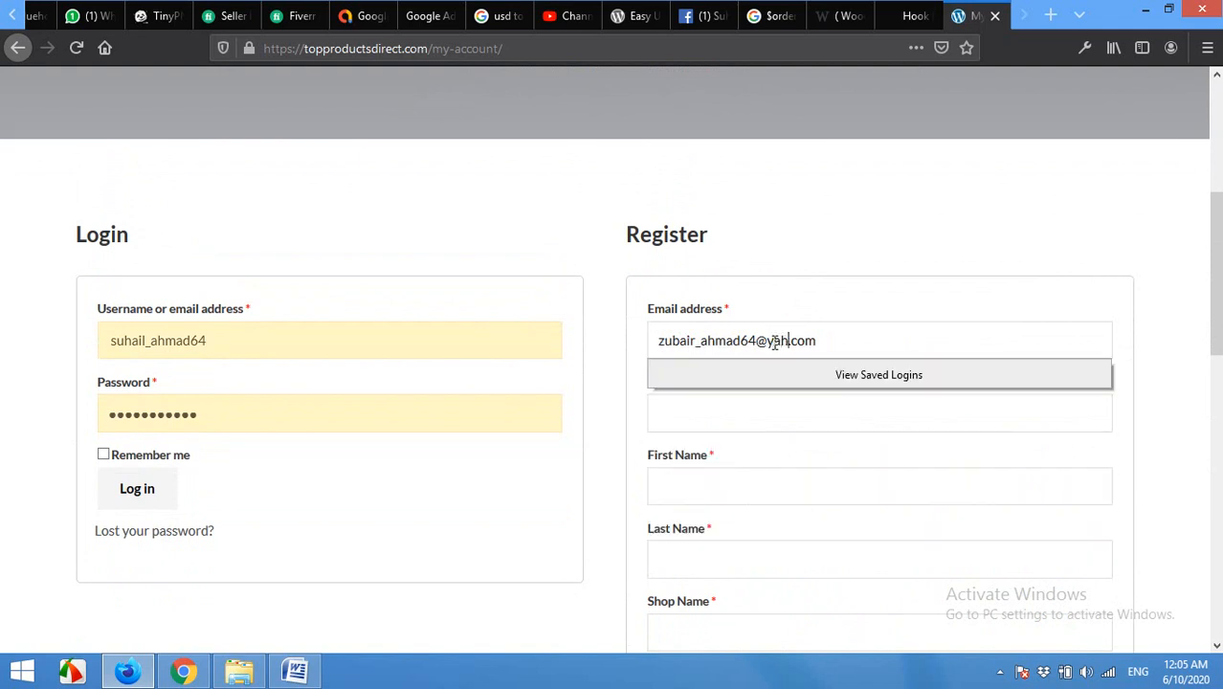
Step: Set a medium-strength password and fill in the first and last name fields
key(Tab)
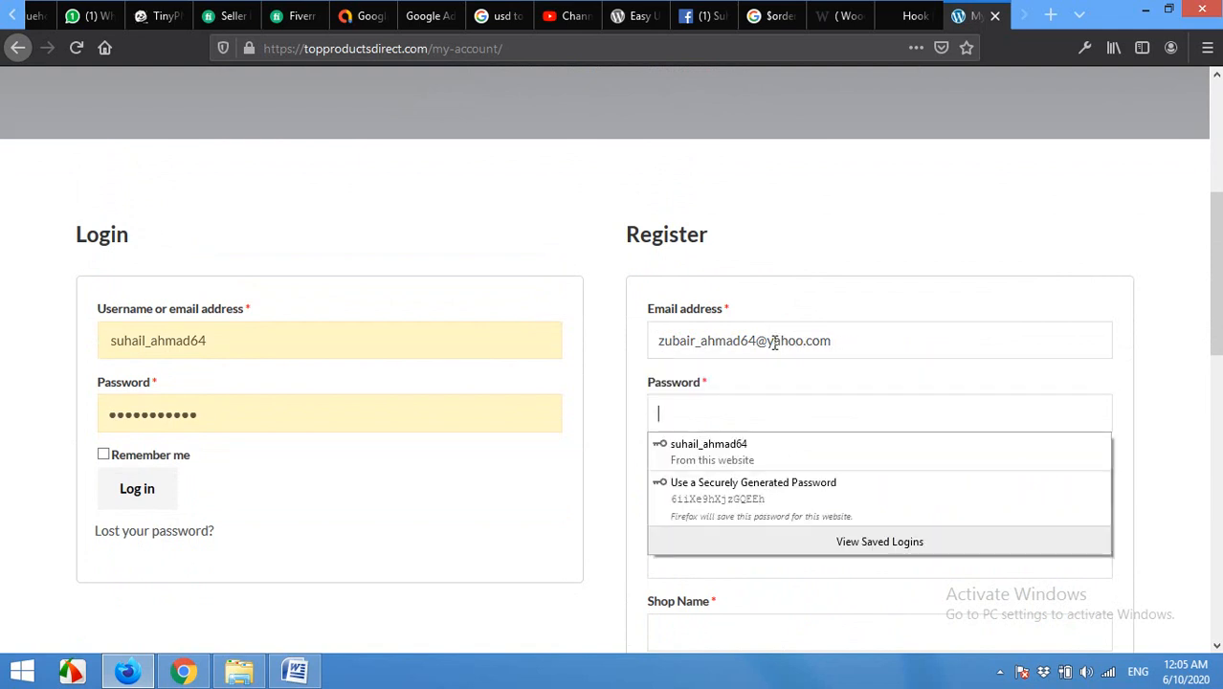
text(12345678)
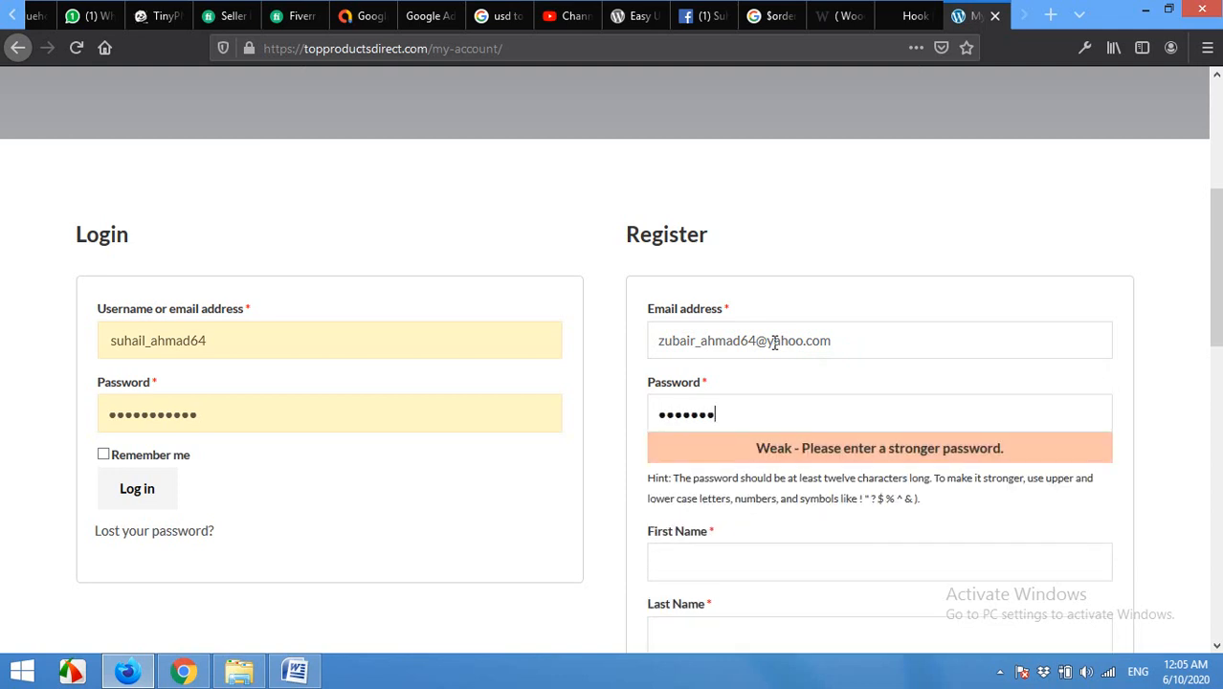
key(BackSpace)
key(BackSpace)
key(BackSpace)
key(BackSpace)
key(BackSpace)
text(12)
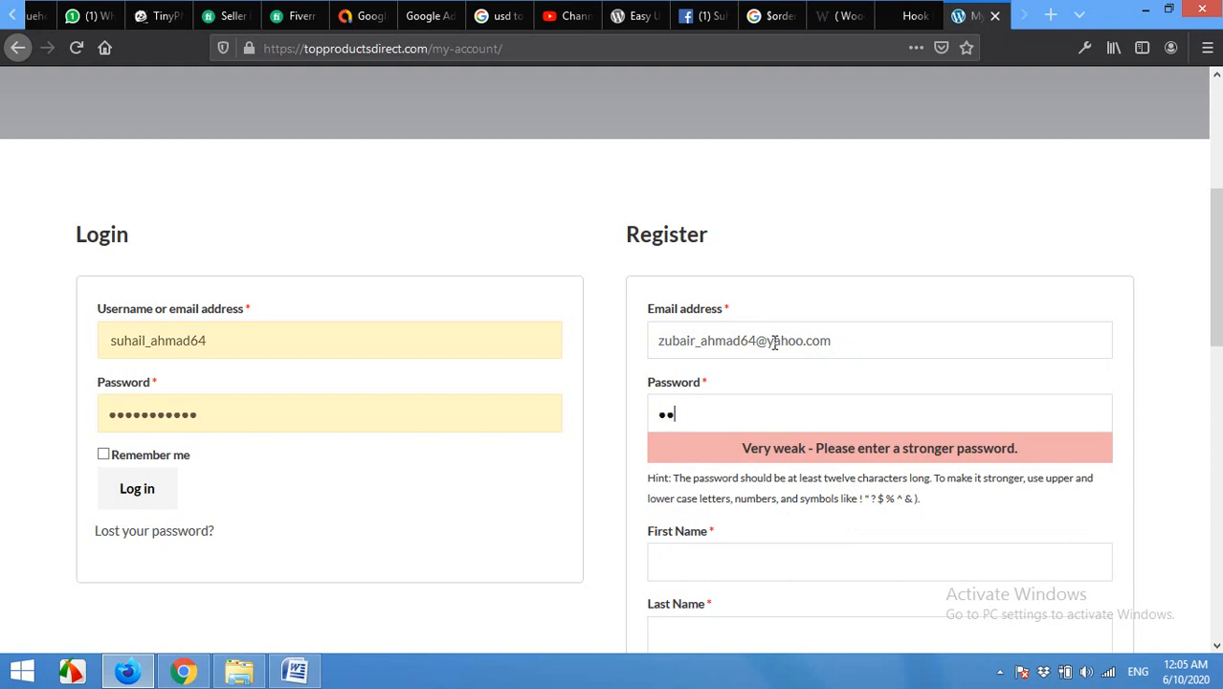
text(3451234)
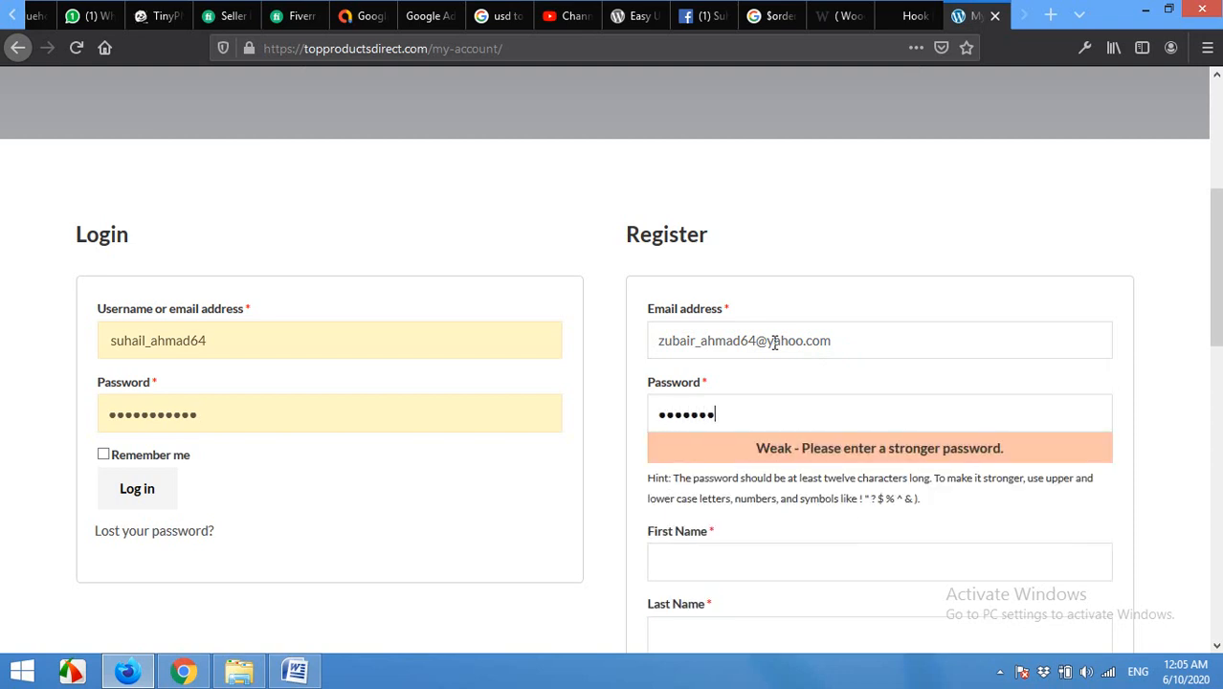
text(67)
click(798, 513)
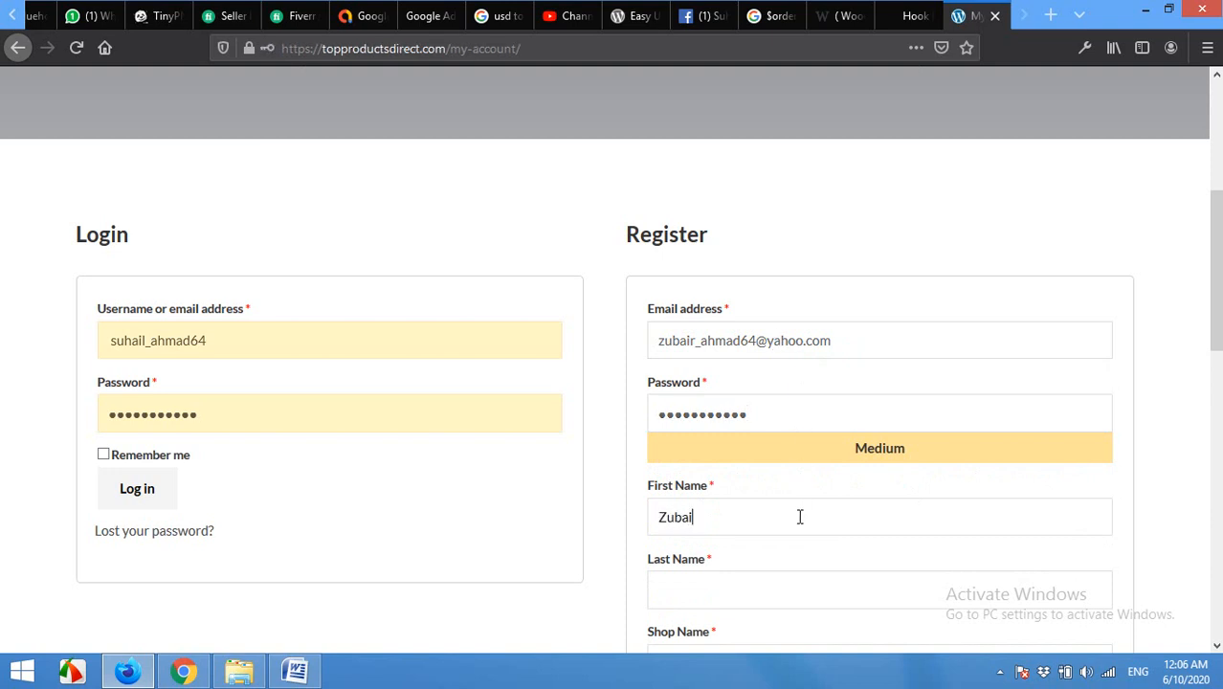
key(Tab)
scroll(800, 517, down, 3)
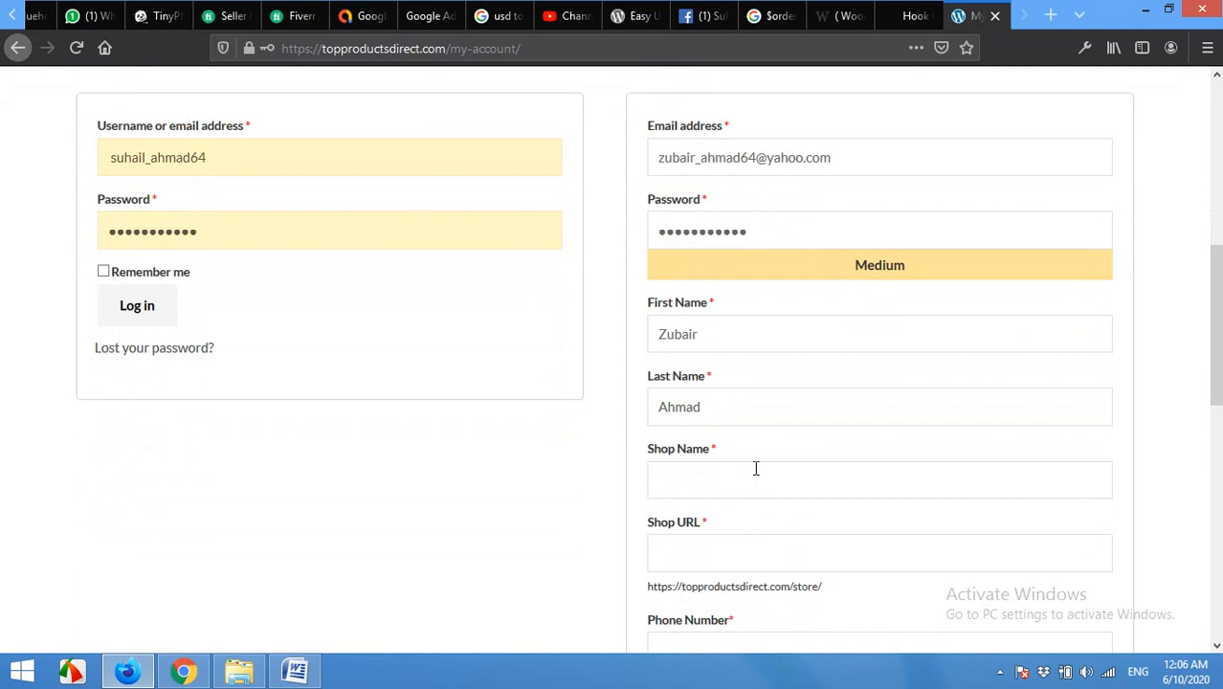
Step: Fill in the shop name and a matching shop URL that shows Available, then the phone number
click(715, 553)
scroll(573, 528, down, 2)
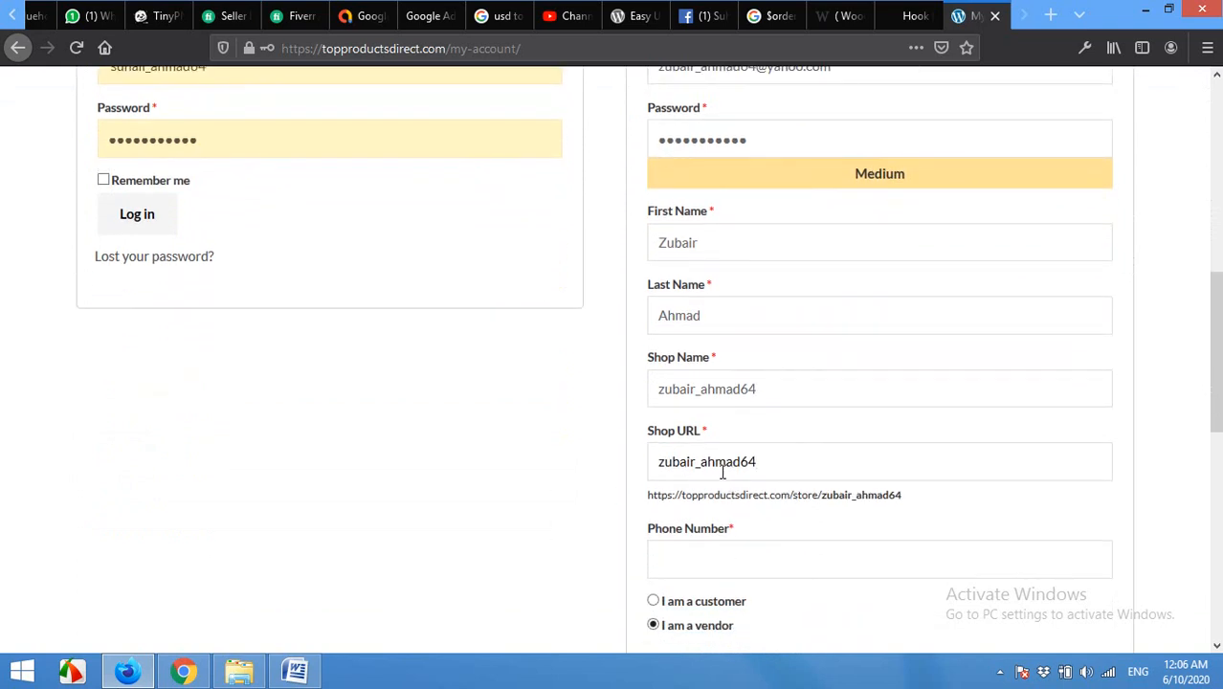
click(912, 496)
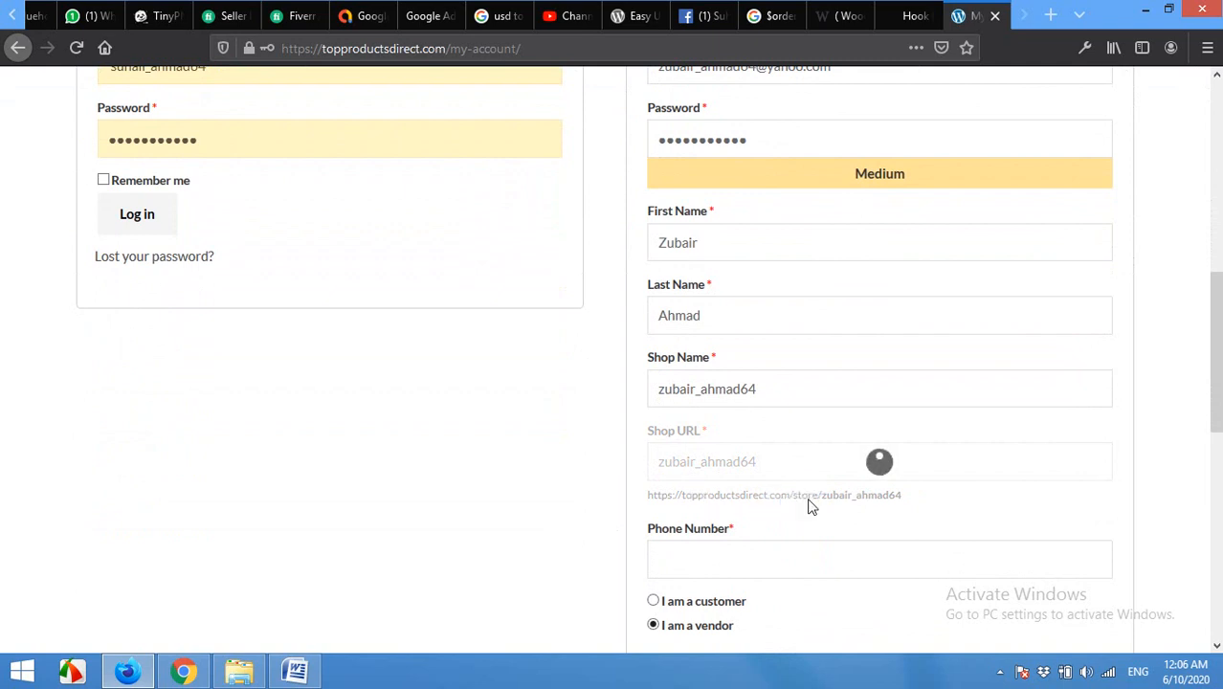
drag(909, 504, 658, 497)
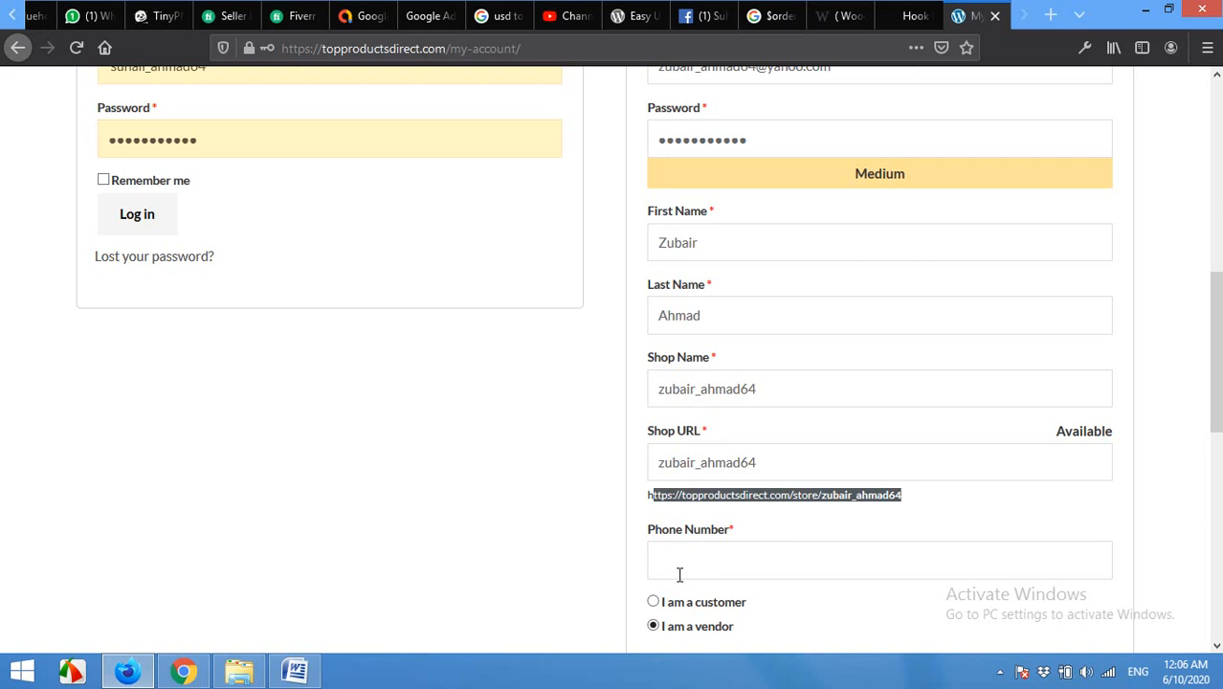
scroll(718, 505, down, 2)
click(717, 465)
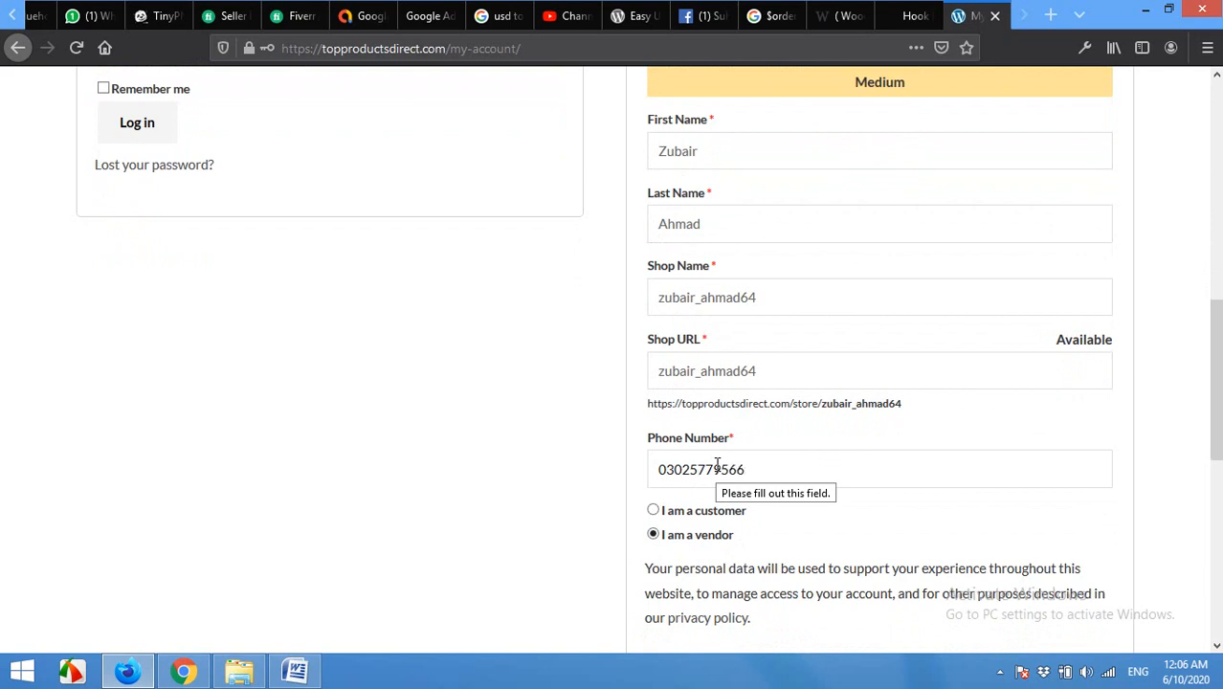
scroll(698, 545, down, 2)
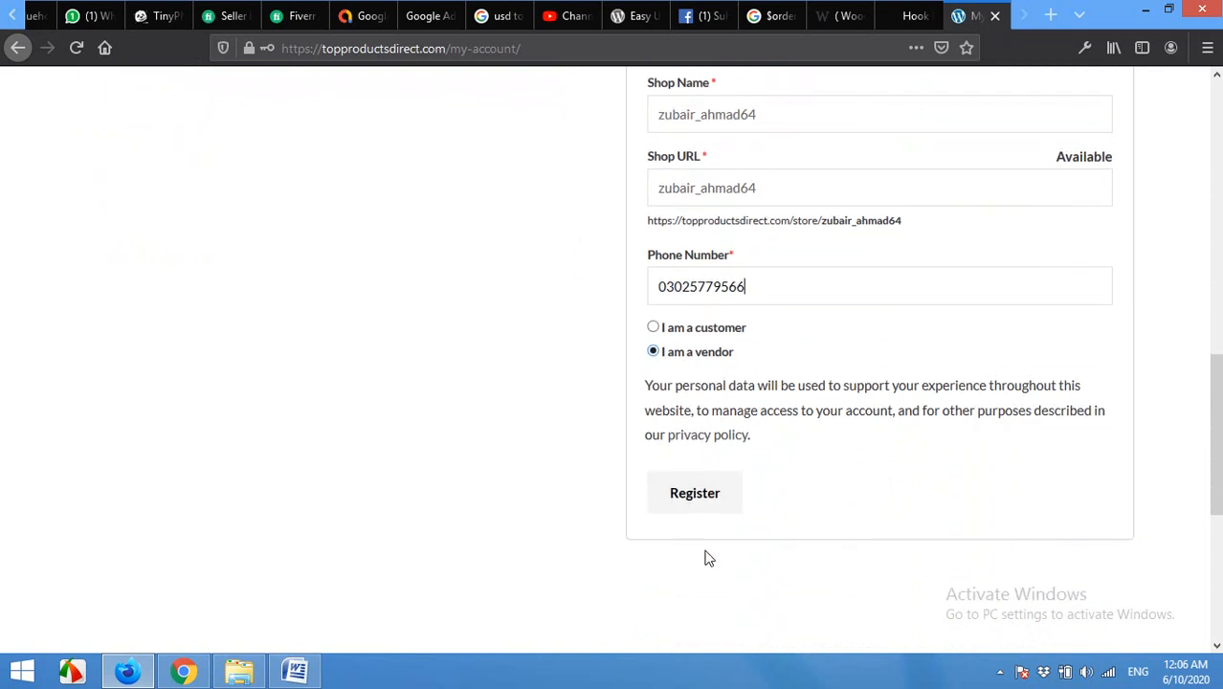
Step: Register the vendor account without saving the password, and start the Welcome setup wizard
click(704, 500)
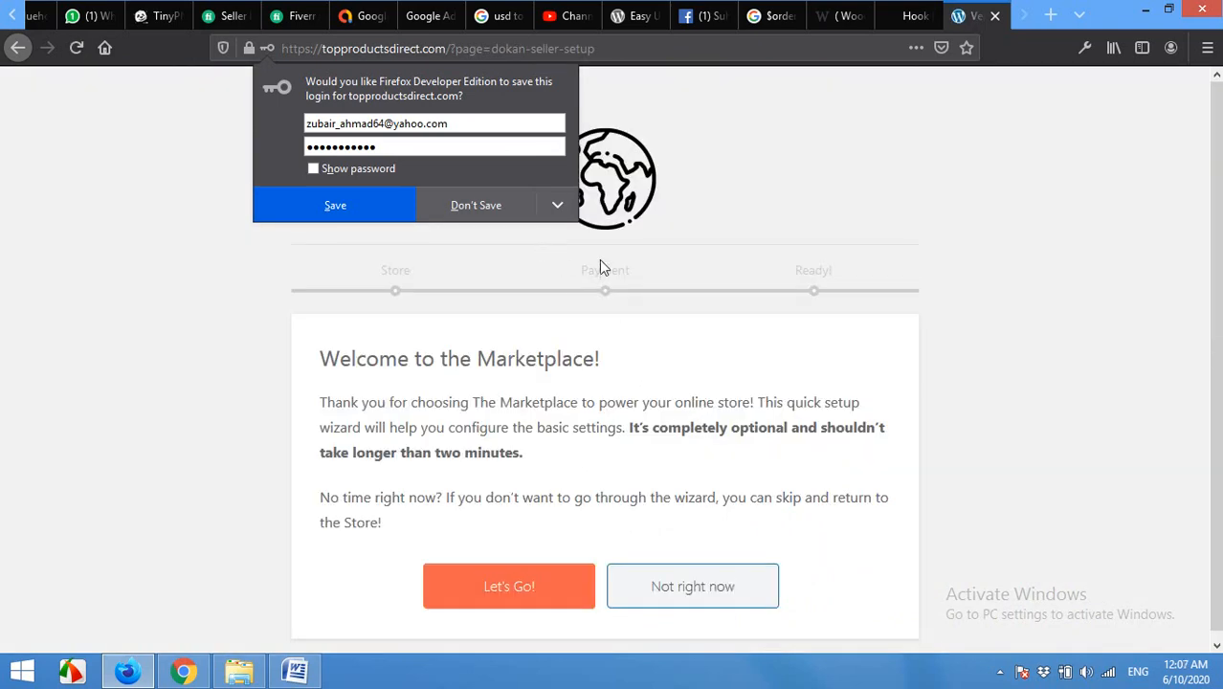
click(514, 210)
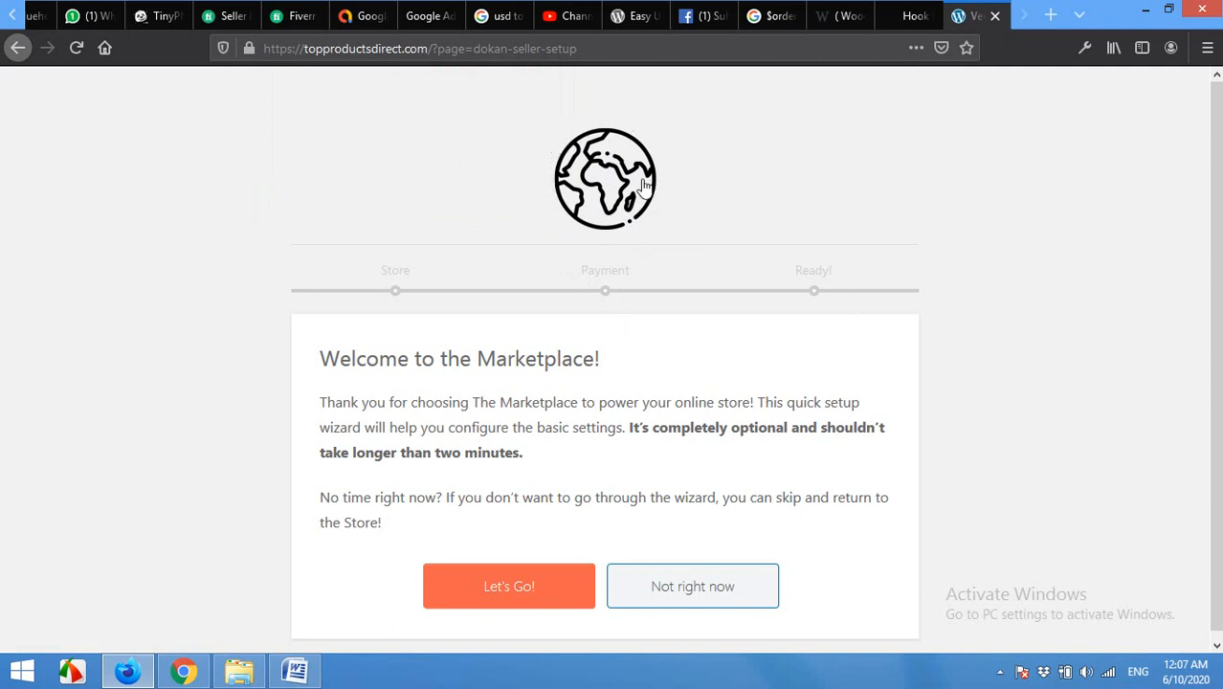
scroll(636, 253, down, 1)
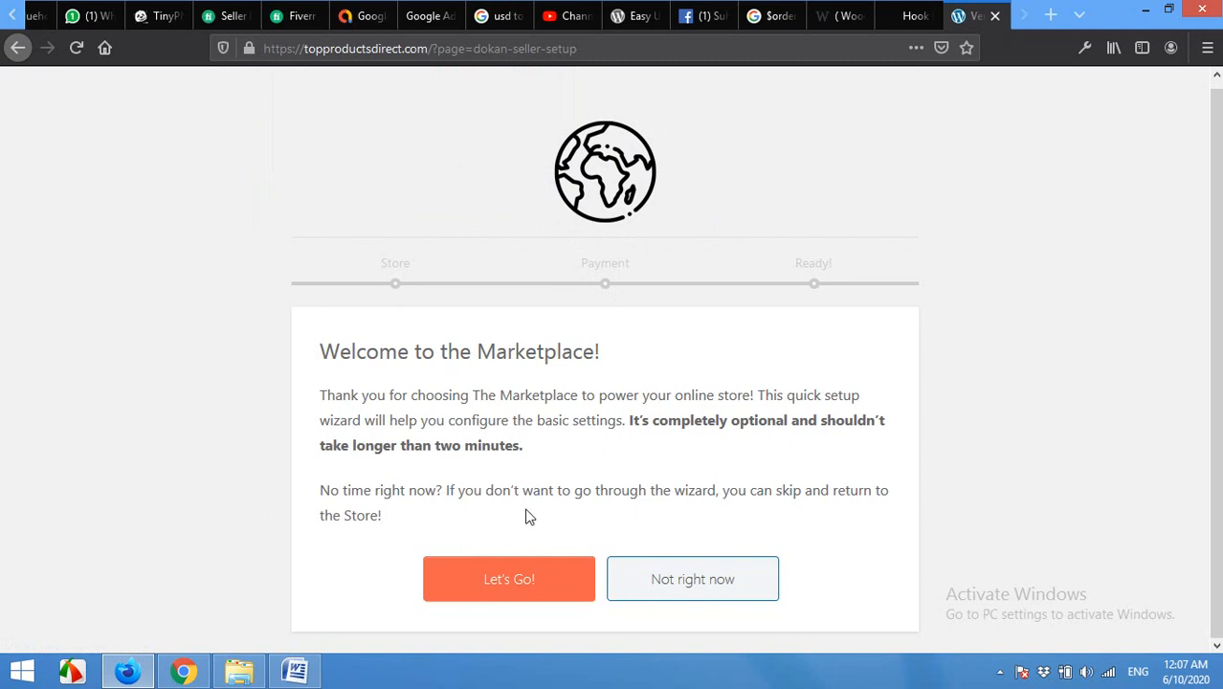
click(476, 591)
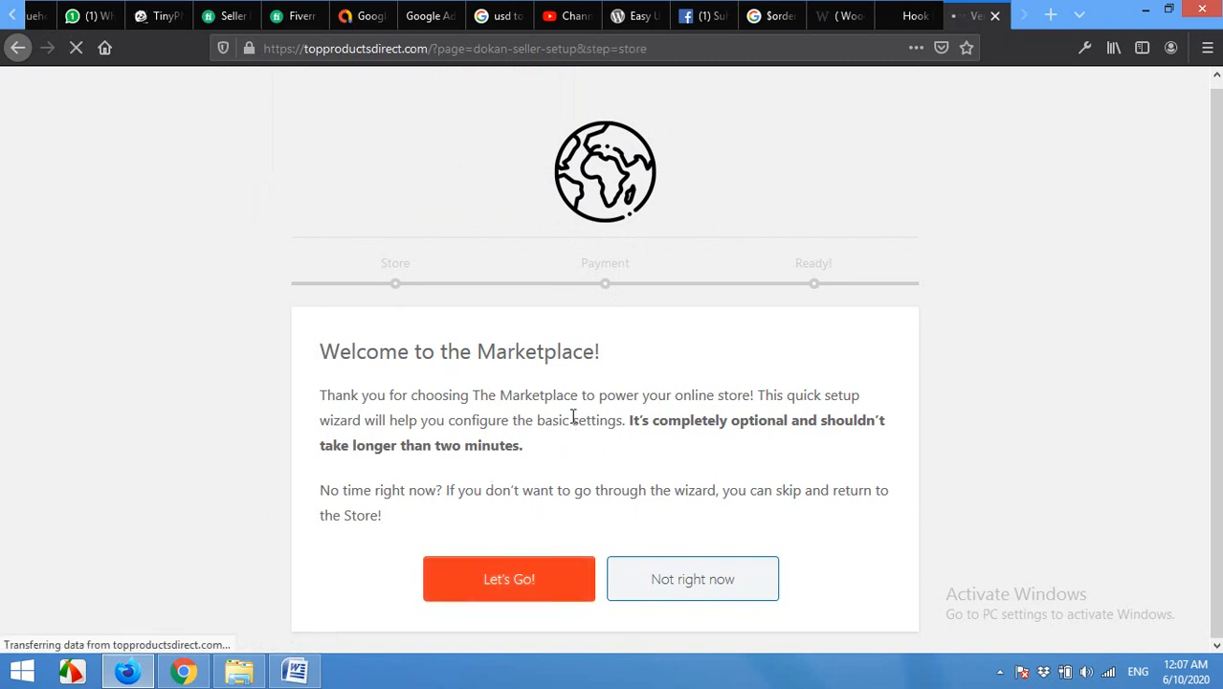
Step: Enter the store's street lines, city, postcode, country and state, and tick Show email address in store
scroll(406, 373, down, 2)
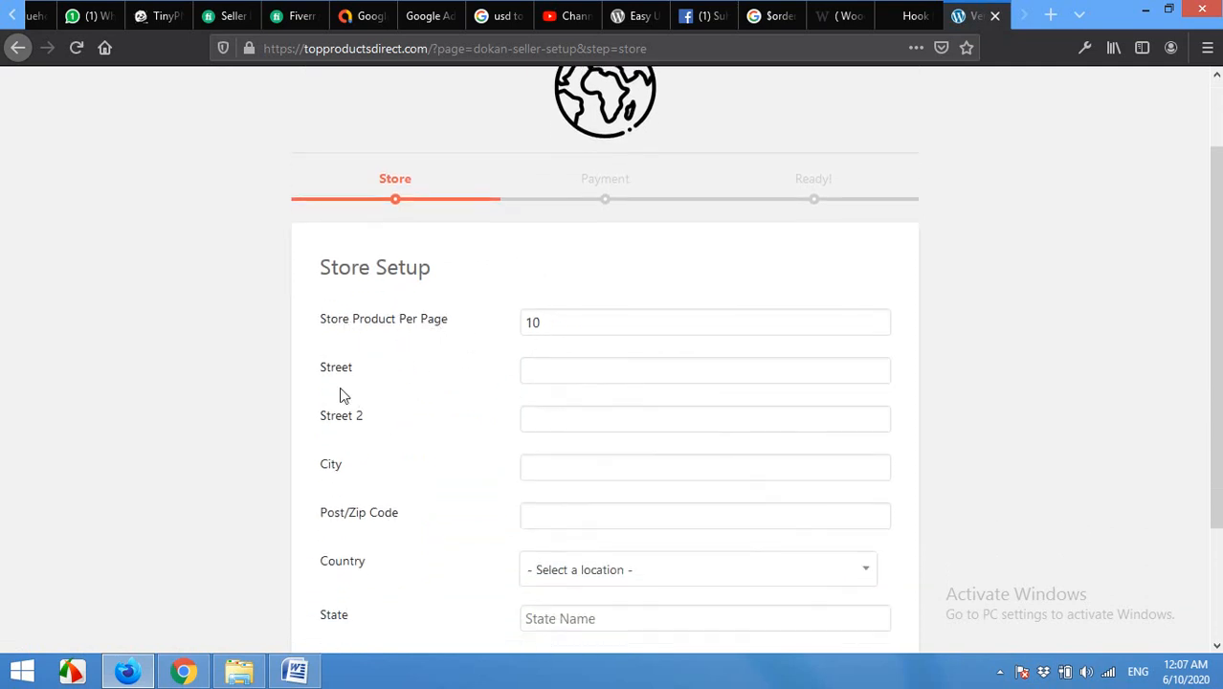
click(570, 369)
click(570, 413)
click(572, 461)
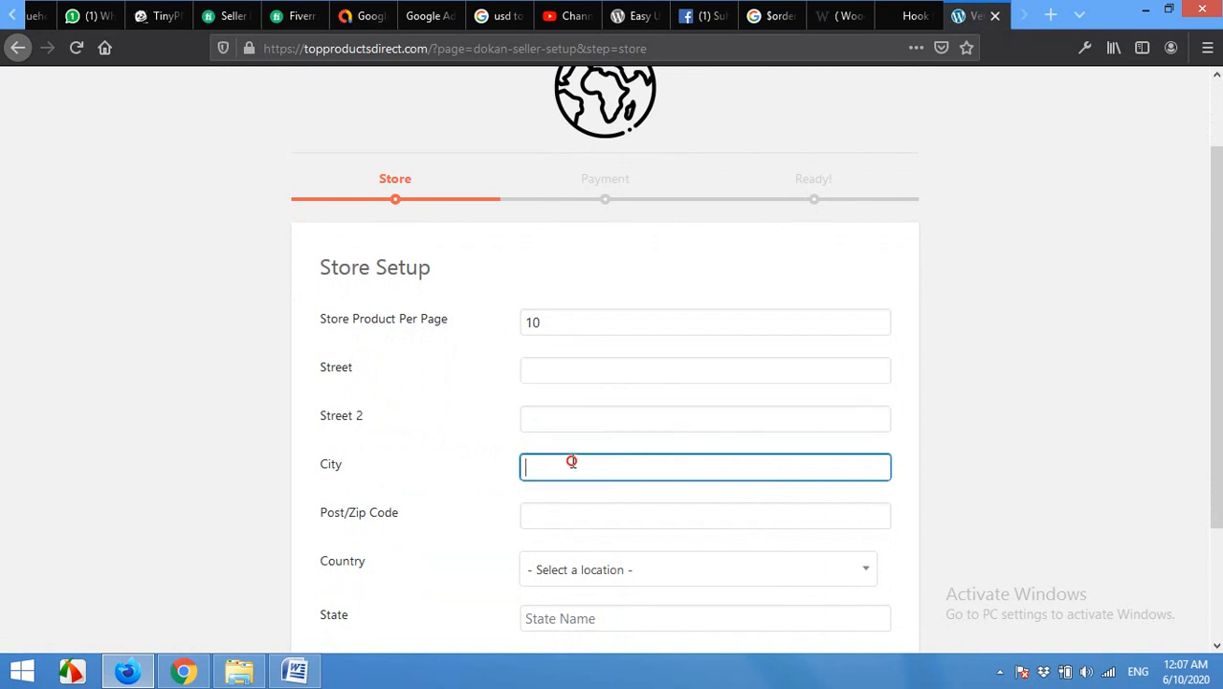
click(578, 517)
scroll(570, 505, down, 2)
click(569, 518)
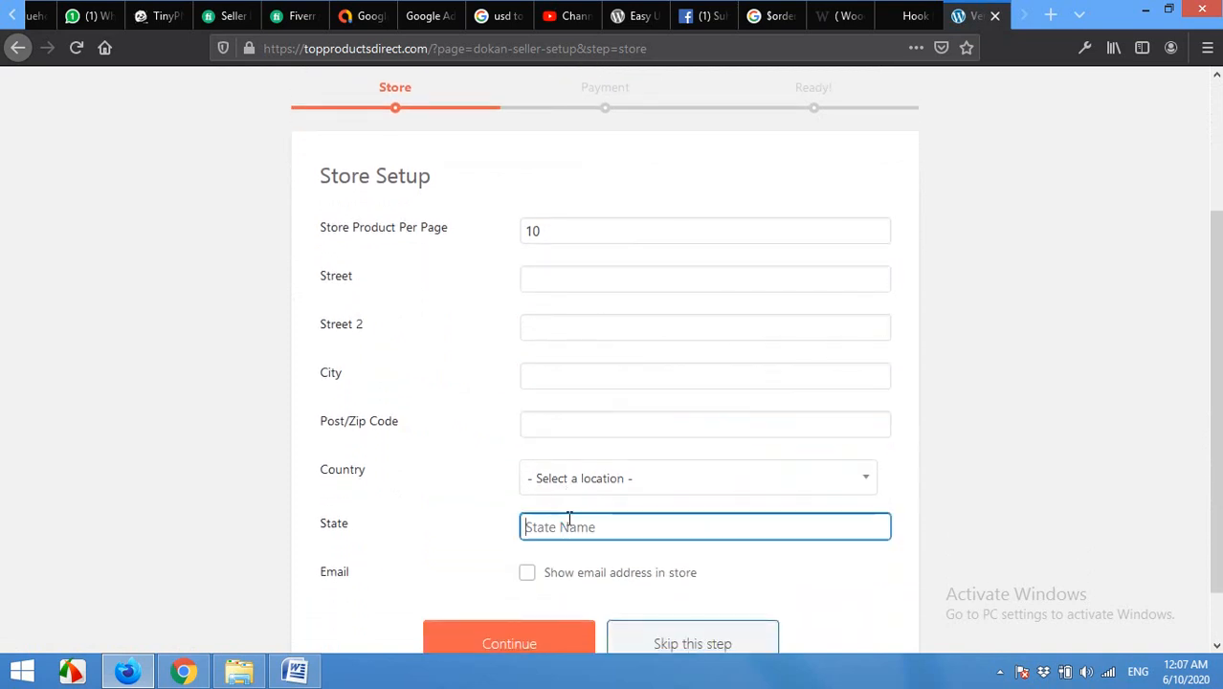
click(602, 279)
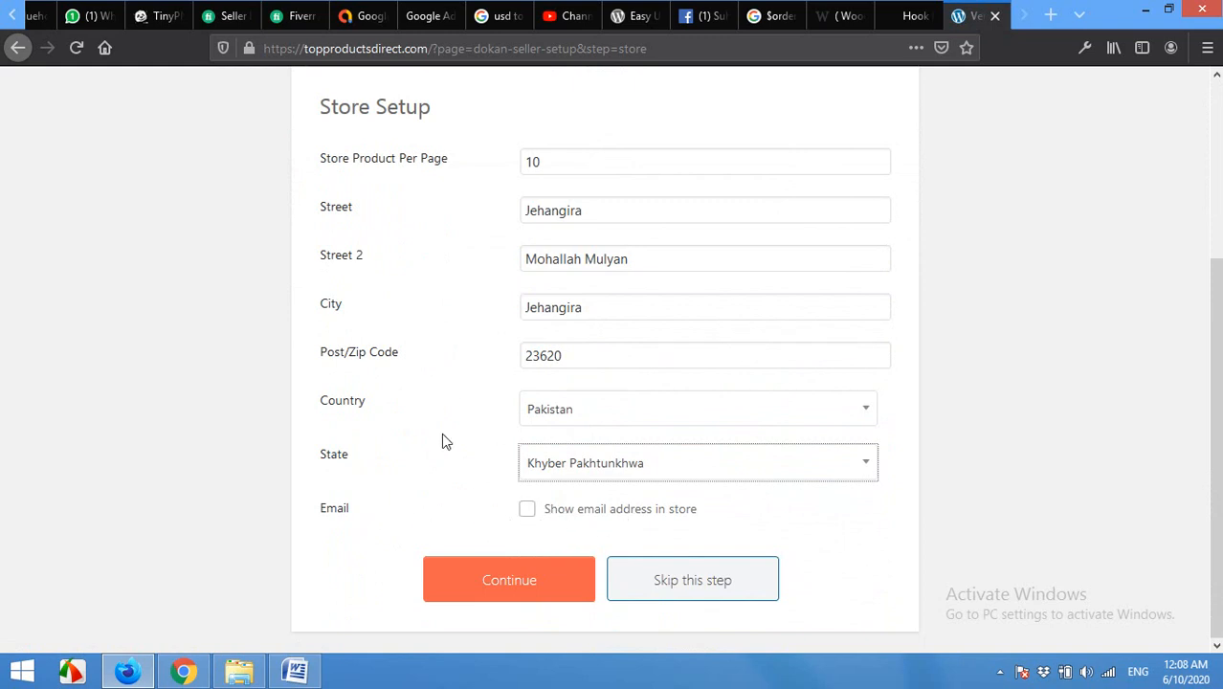
scroll(441, 432, up, 3)
scroll(443, 383, down, 3)
click(525, 510)
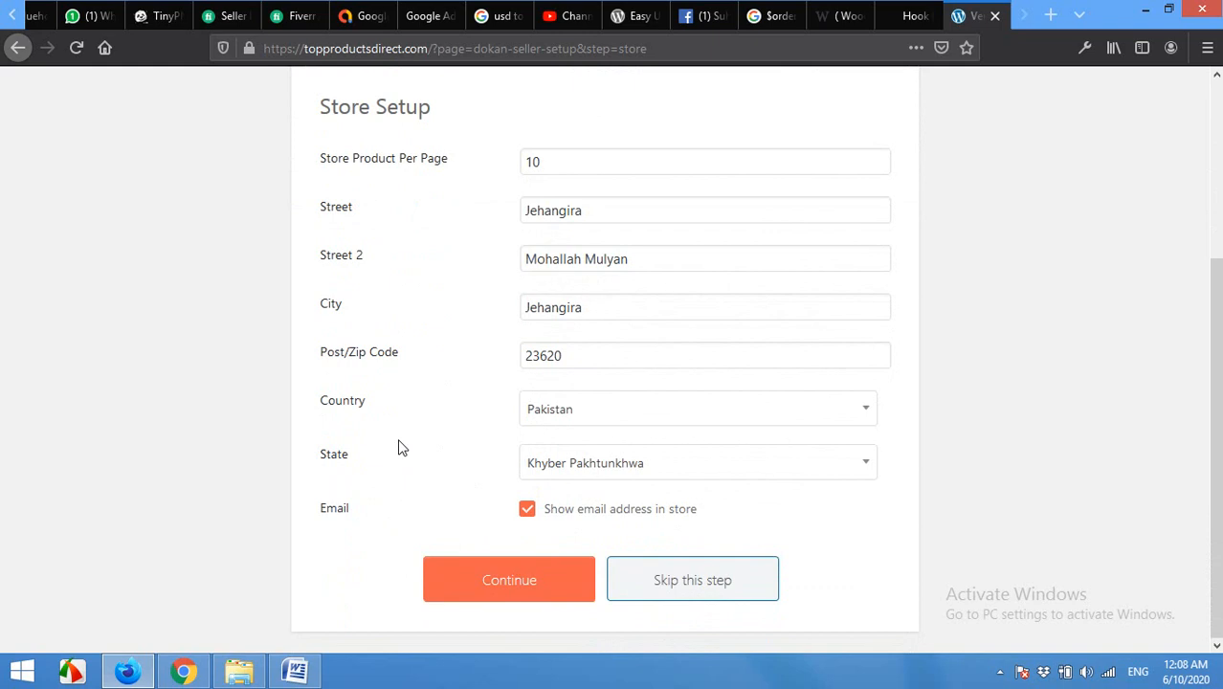
Step: Save the store details and continue past Payment Setup to 'Your Store is Ready!'
click(471, 581)
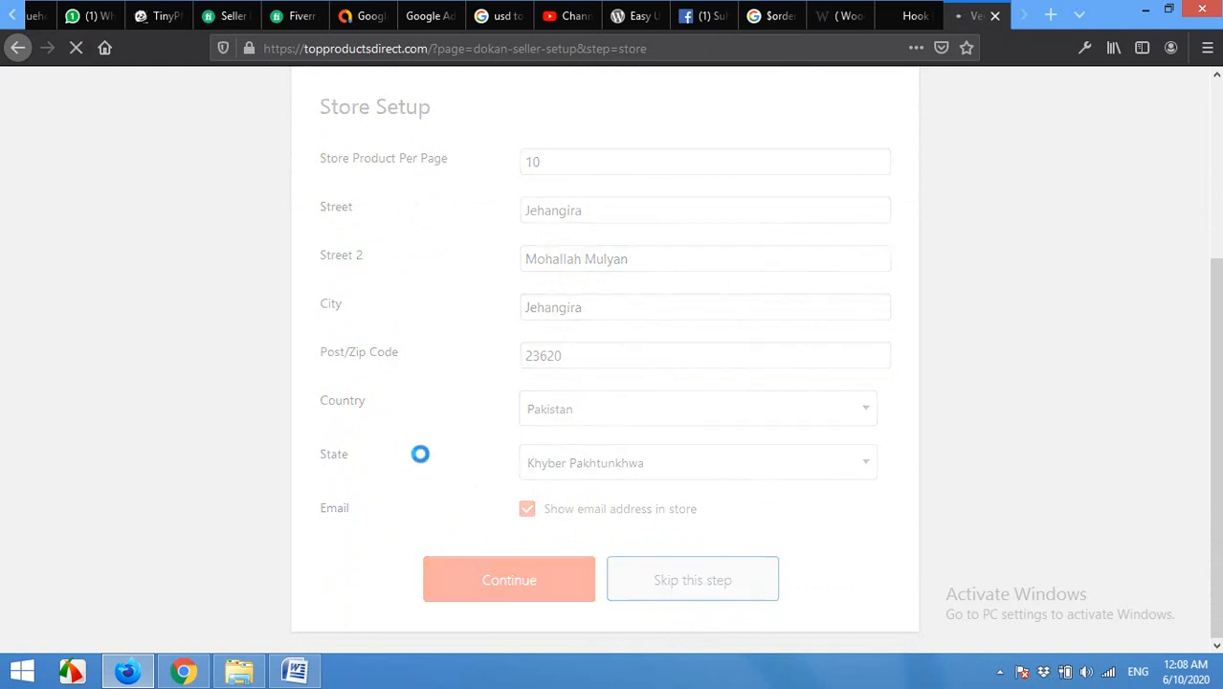
scroll(426, 443, down, 3)
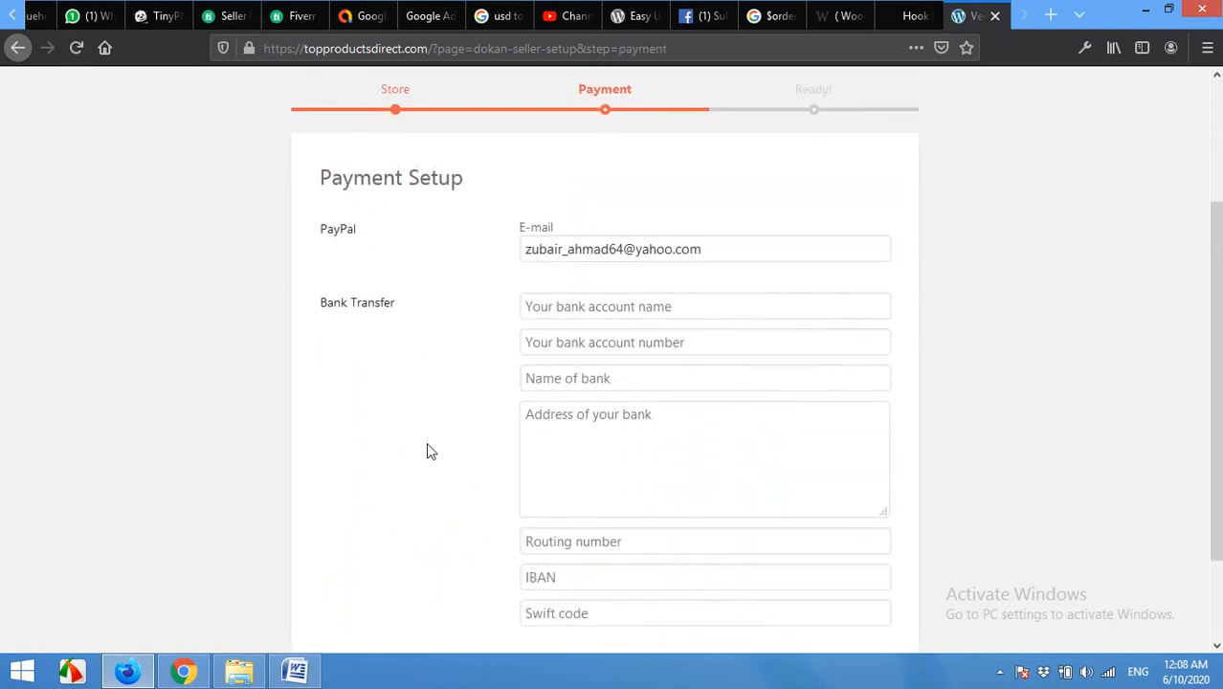
scroll(403, 453, up, 2)
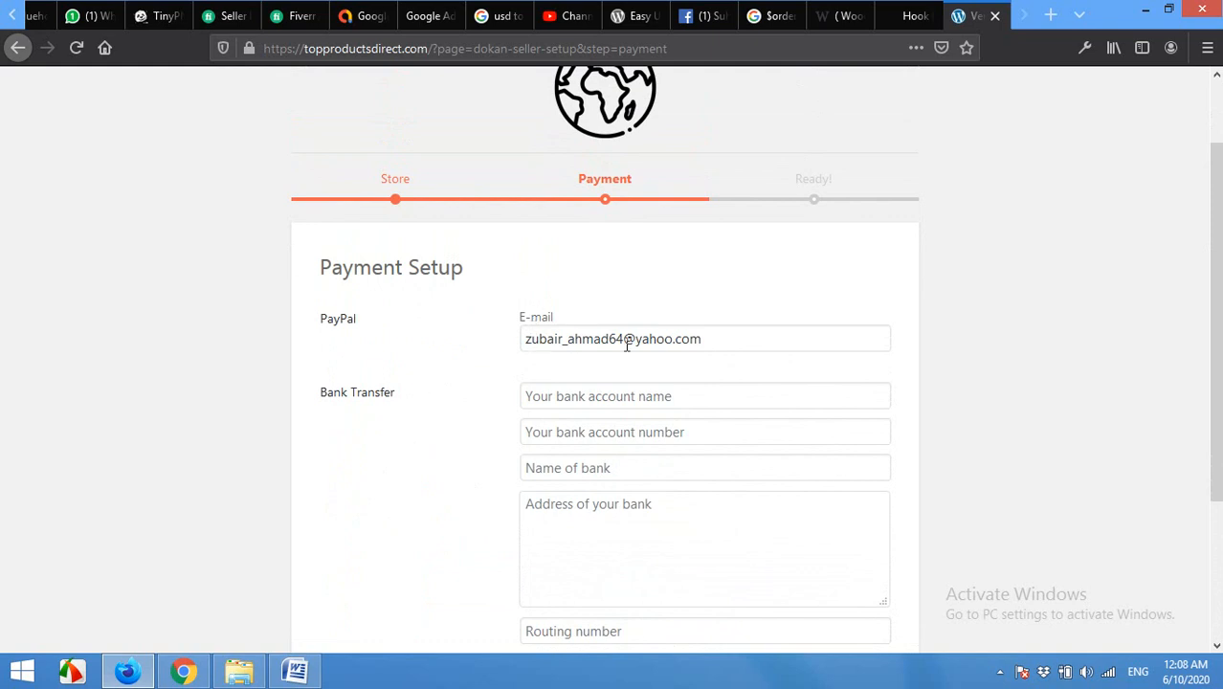
scroll(650, 462, down, 2)
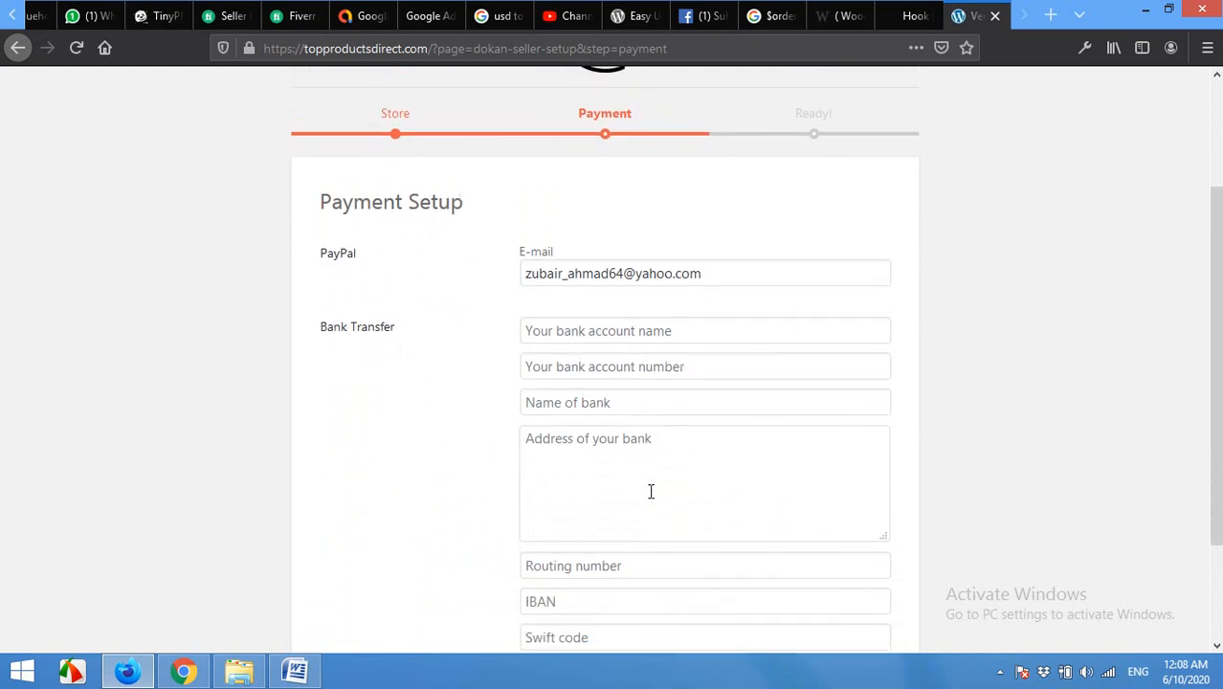
scroll(634, 399, down, 2)
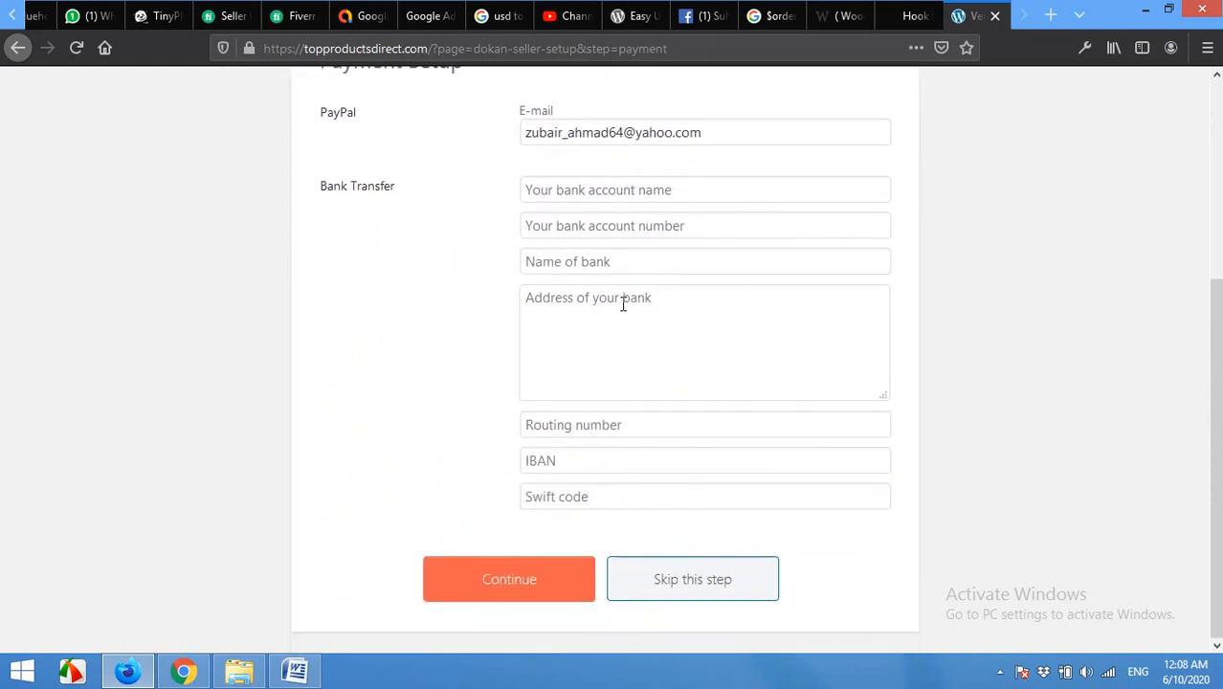
click(507, 581)
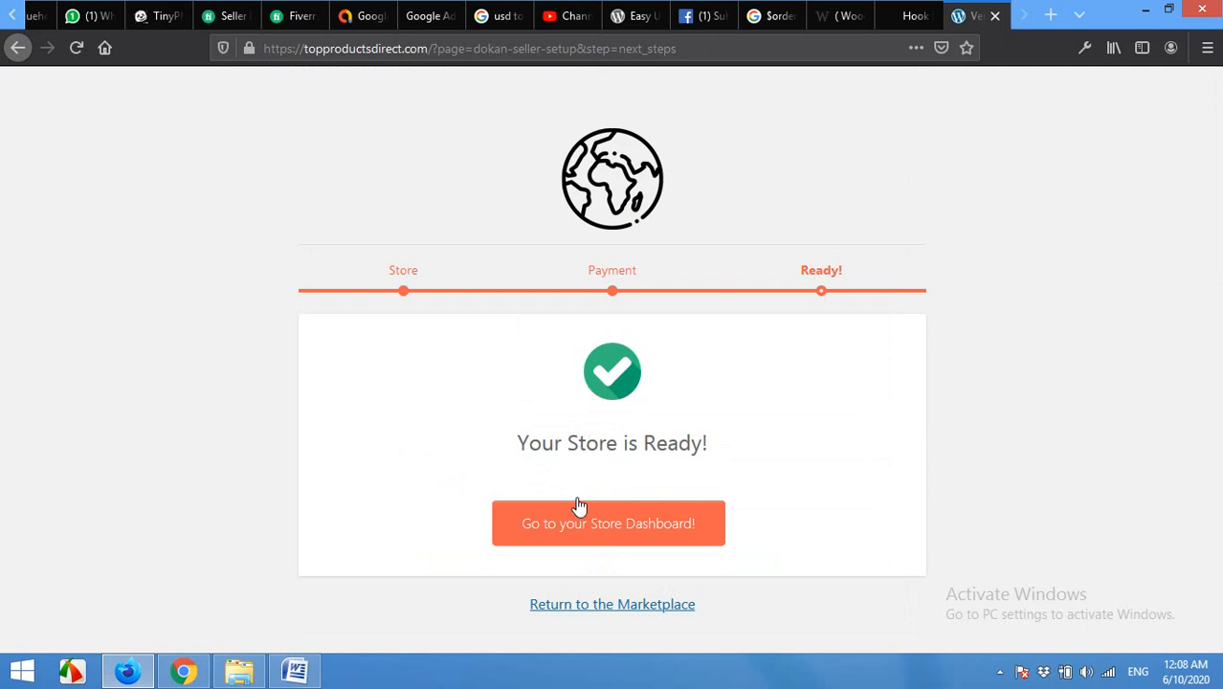
Step: Open the store dashboard and look over its £0.00 sales, 0 pageviews and 0 orders summary
click(593, 536)
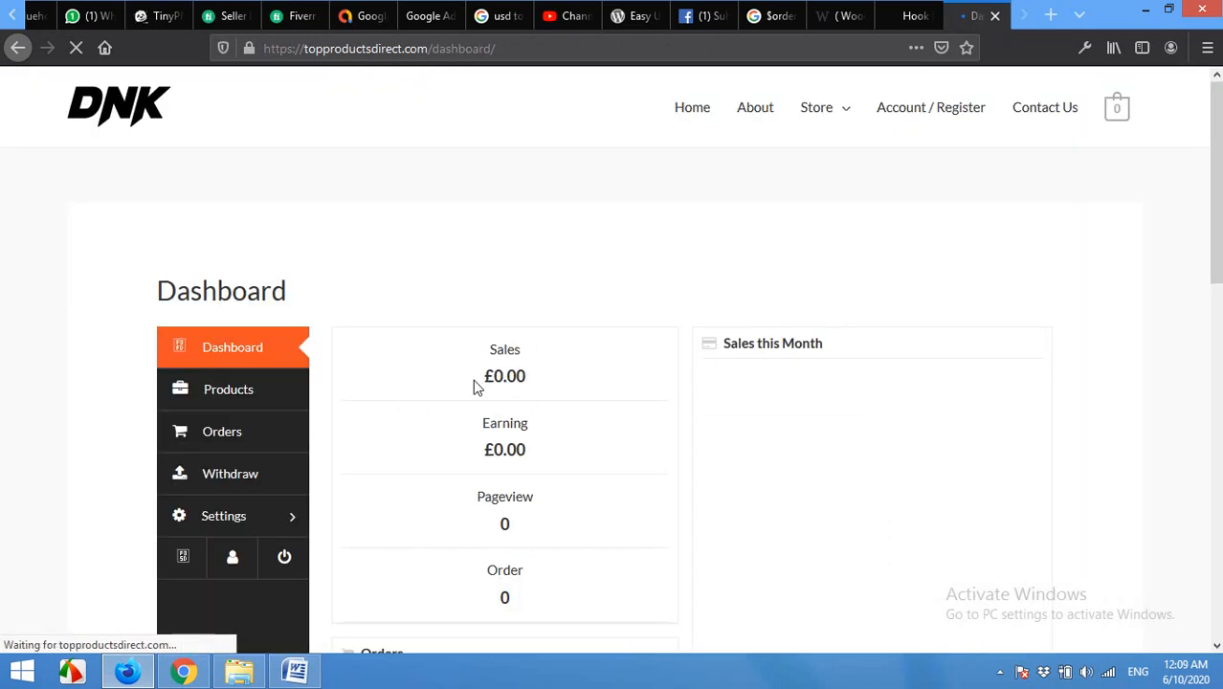
scroll(510, 358, down, 1)
scroll(517, 407, down, 1)
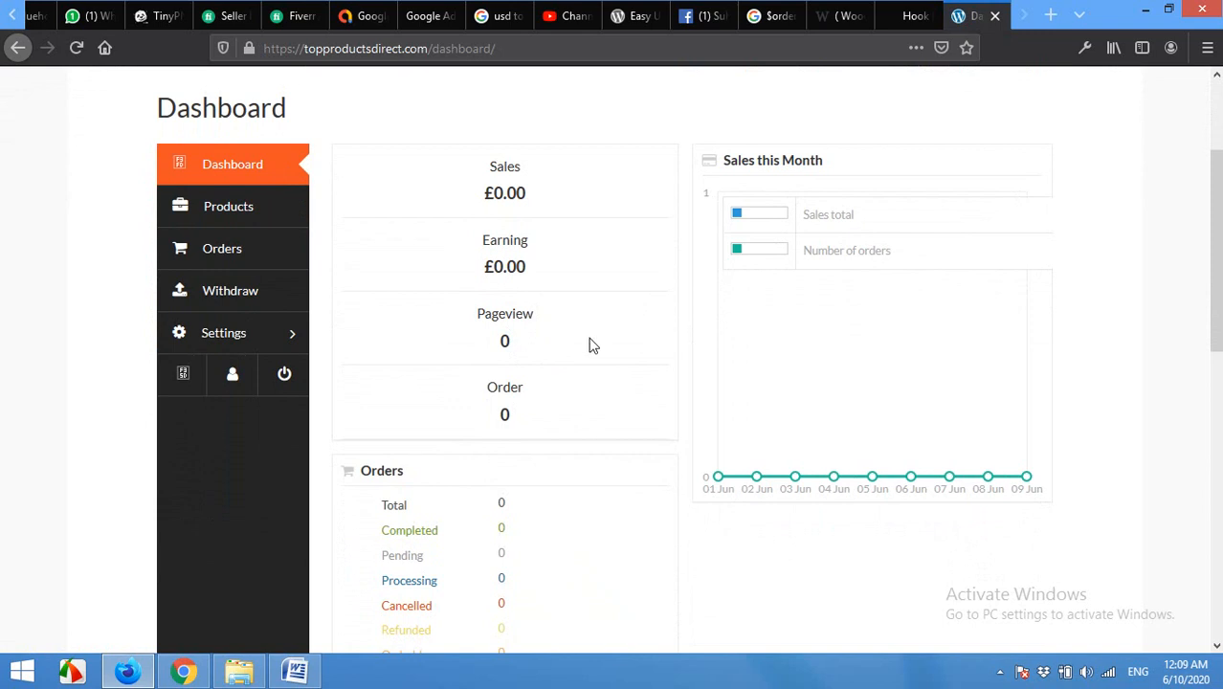
scroll(695, 327, down, 2)
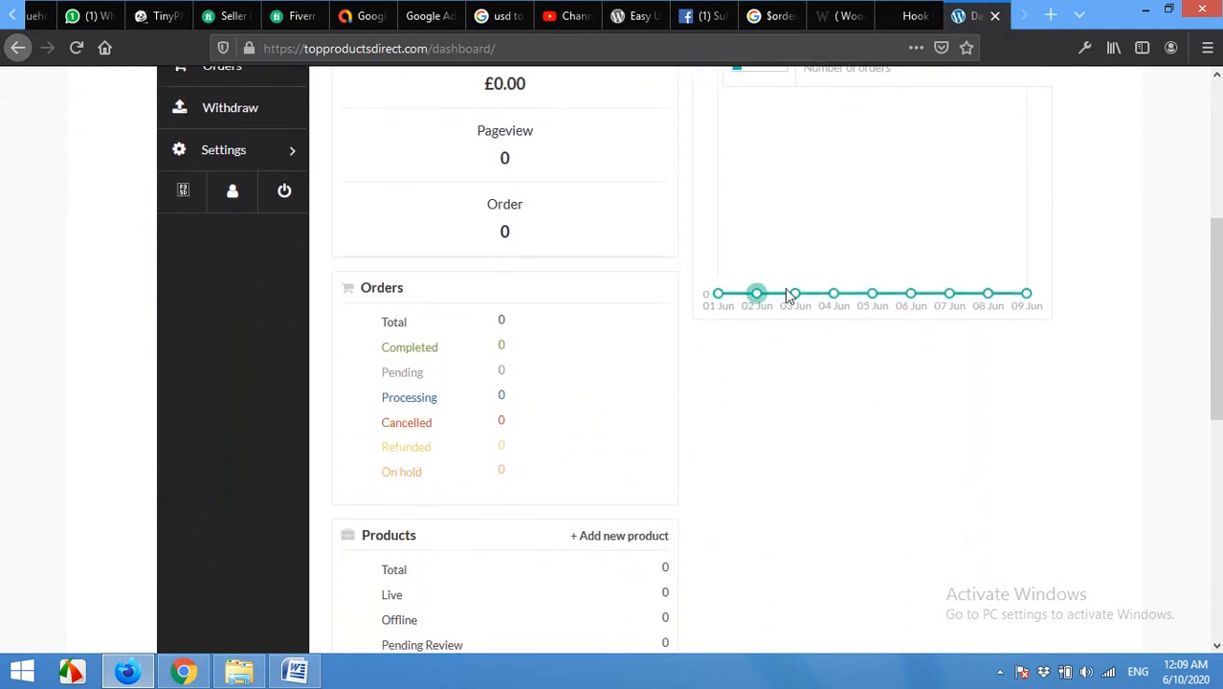
scroll(860, 415, down, 2)
scroll(555, 428, up, 3)
scroll(557, 436, up, 3)
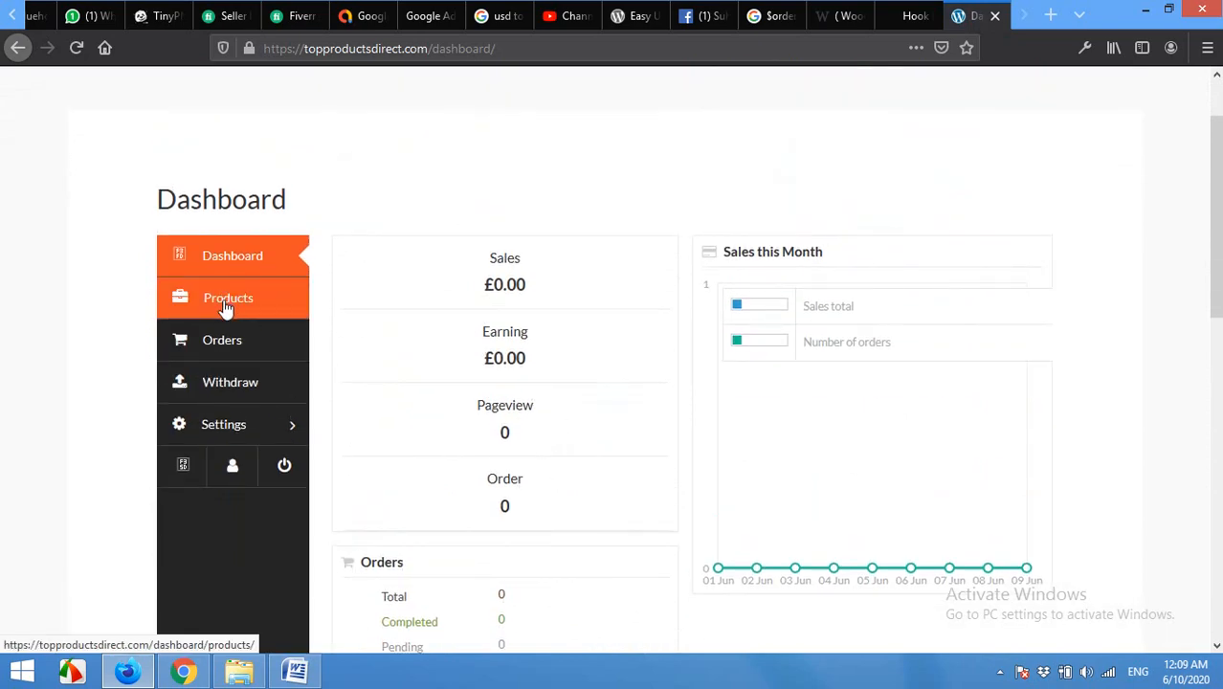
Step: Scroll through the vendor's Store settings, then go to the Products page showing 'No product found'
click(236, 433)
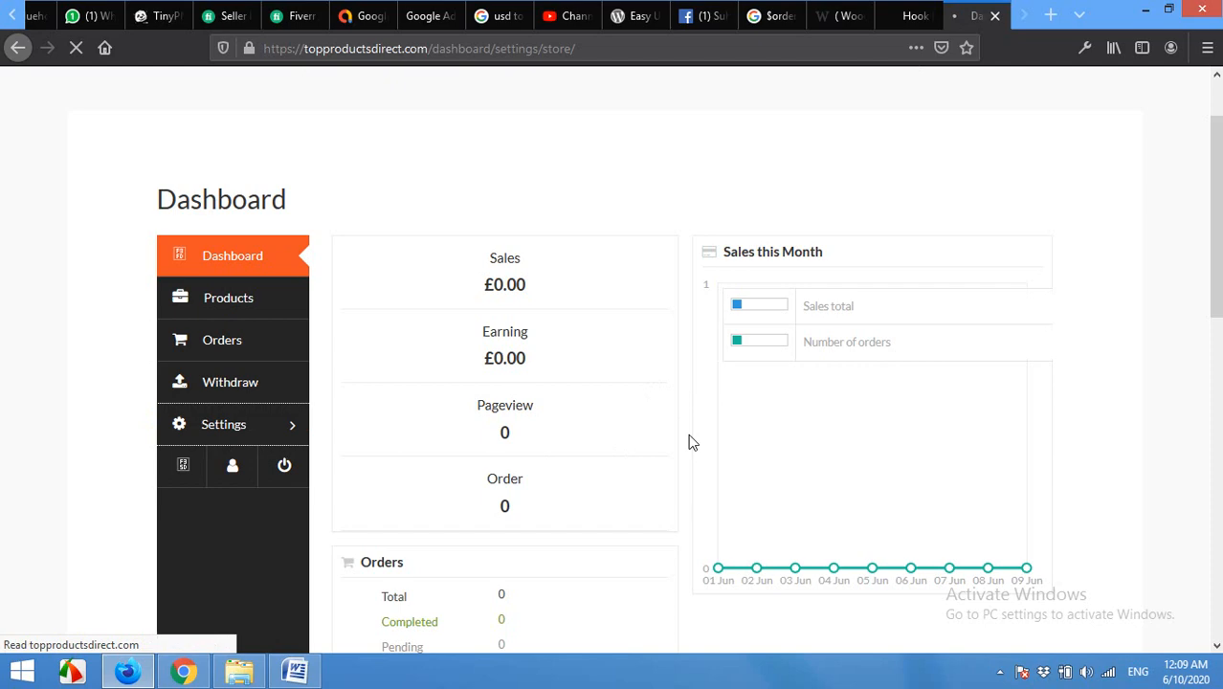
scroll(674, 440, down, 5)
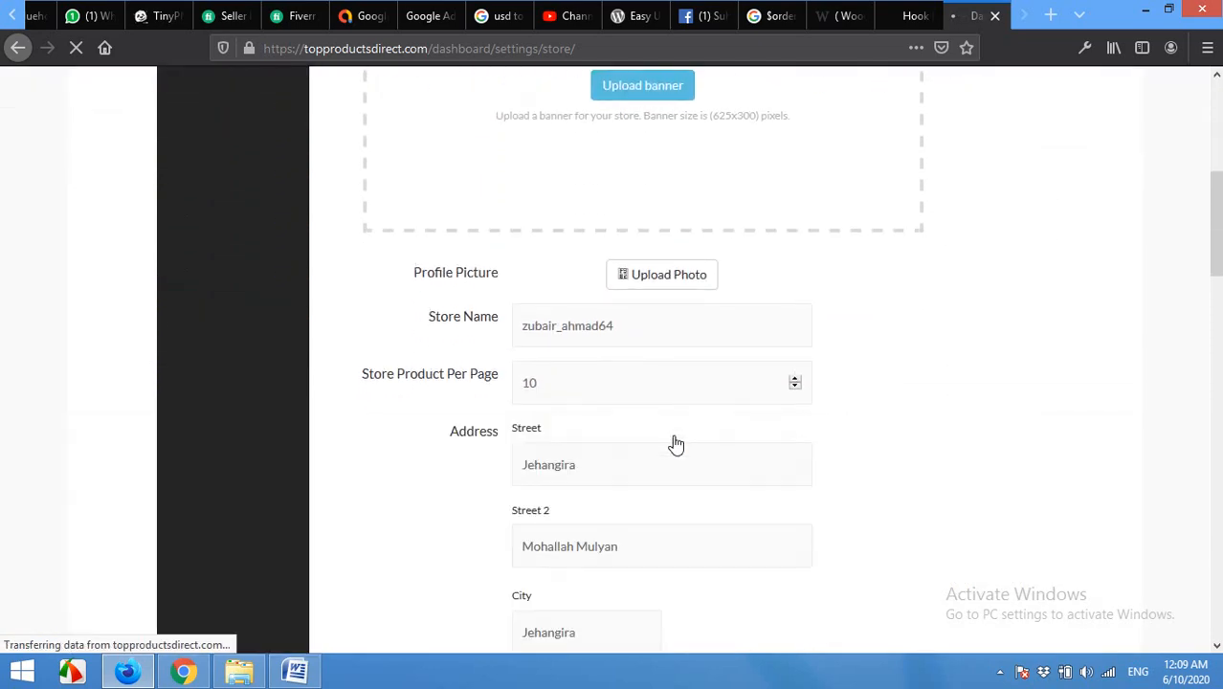
scroll(675, 443, down, 10)
scroll(675, 443, up, 6)
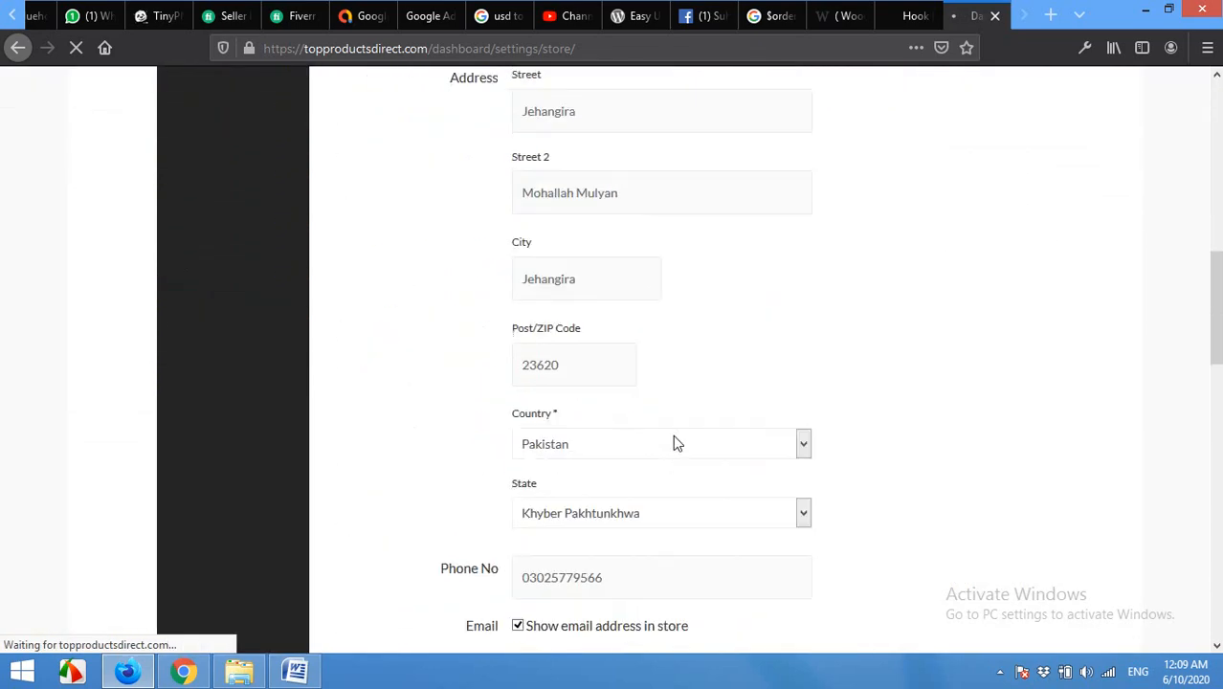
scroll(675, 436, up, 8)
scroll(627, 341, down, 3)
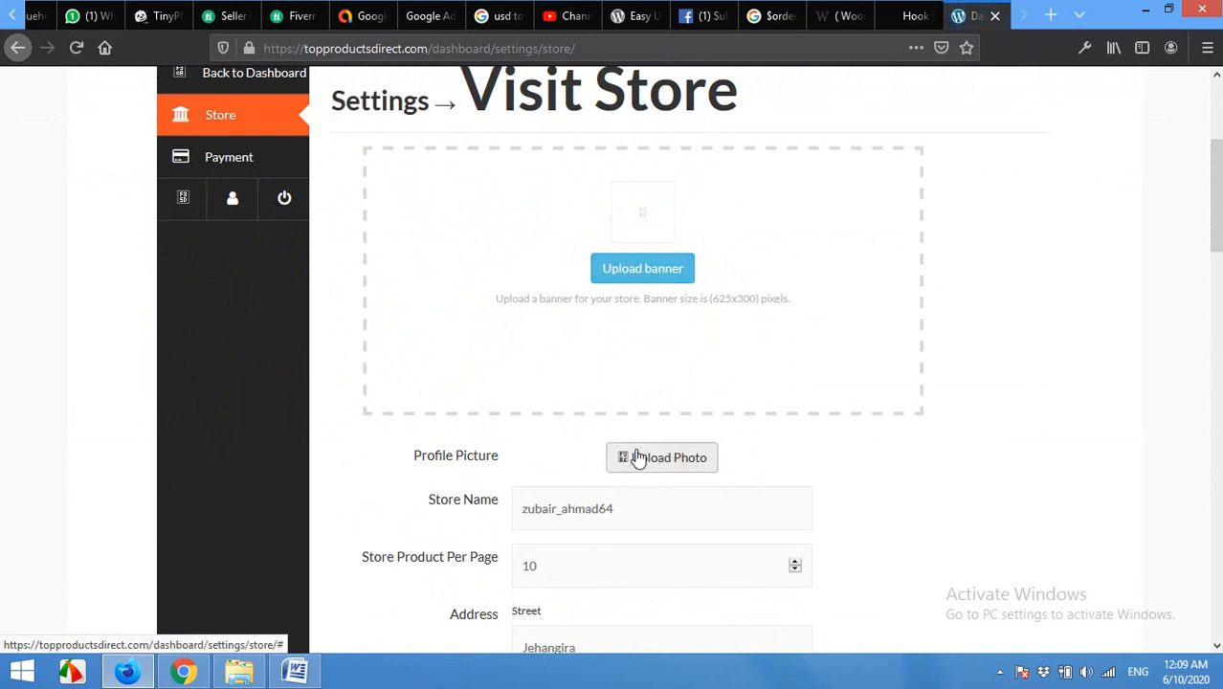
scroll(639, 457, up, 3)
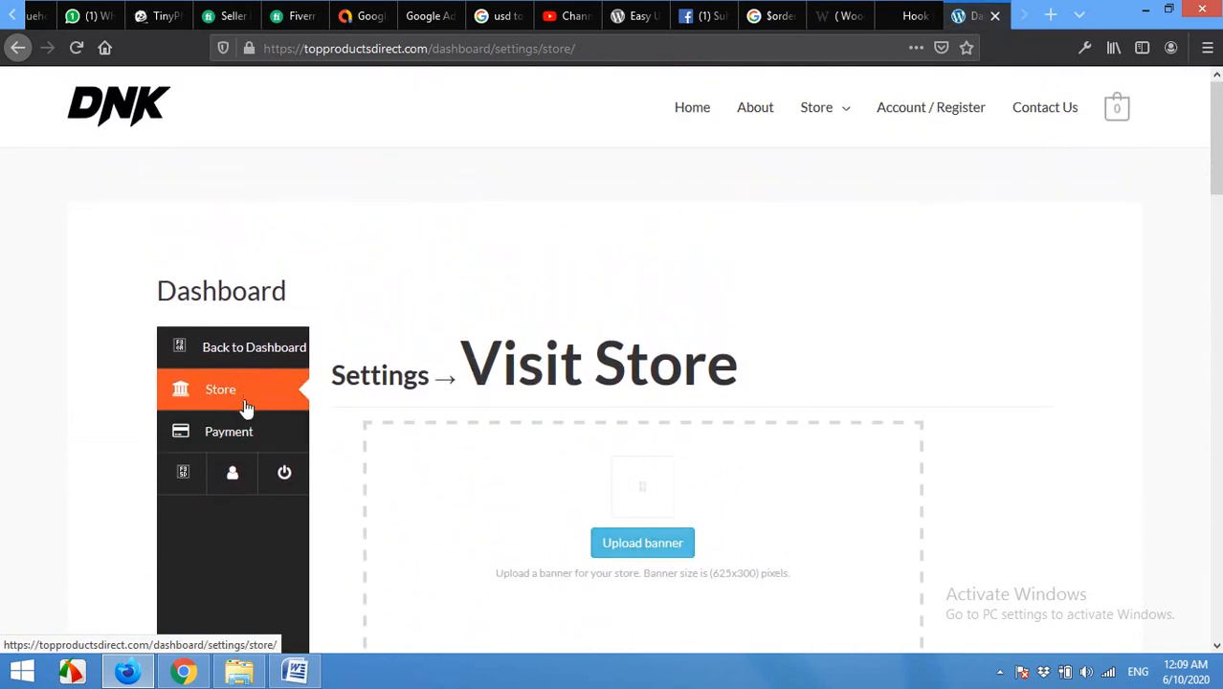
click(235, 348)
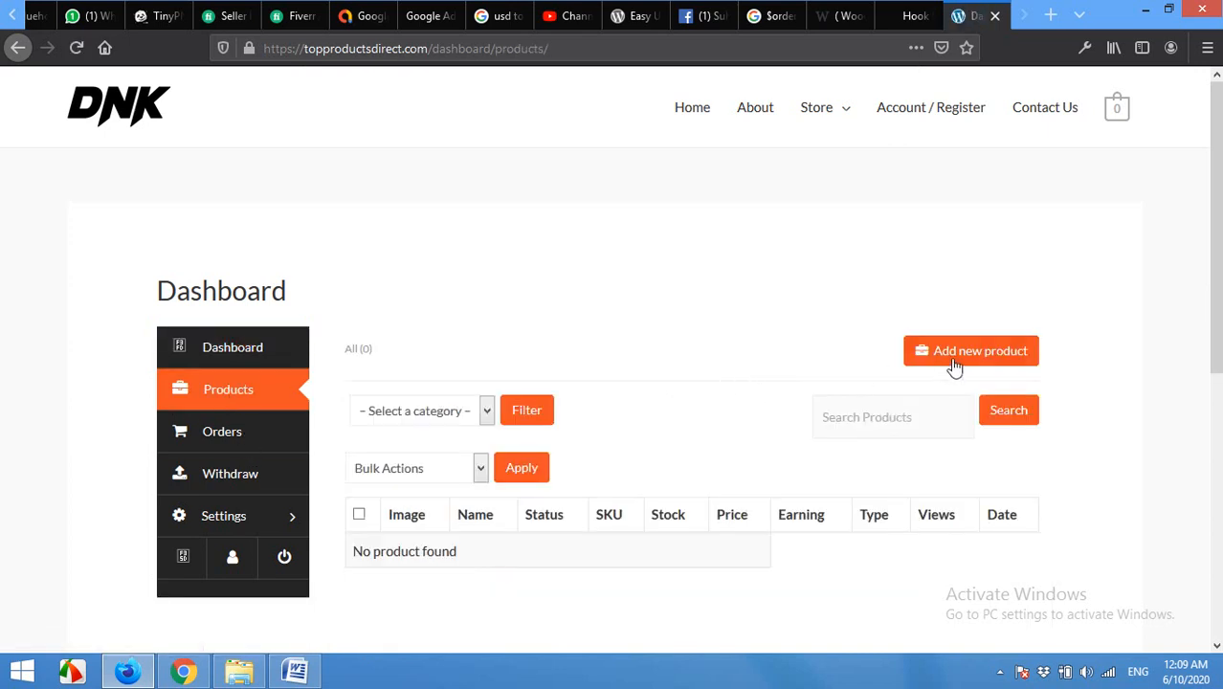
Step: Start a new product and upload acf.png from the desktop as its cover image
click(955, 356)
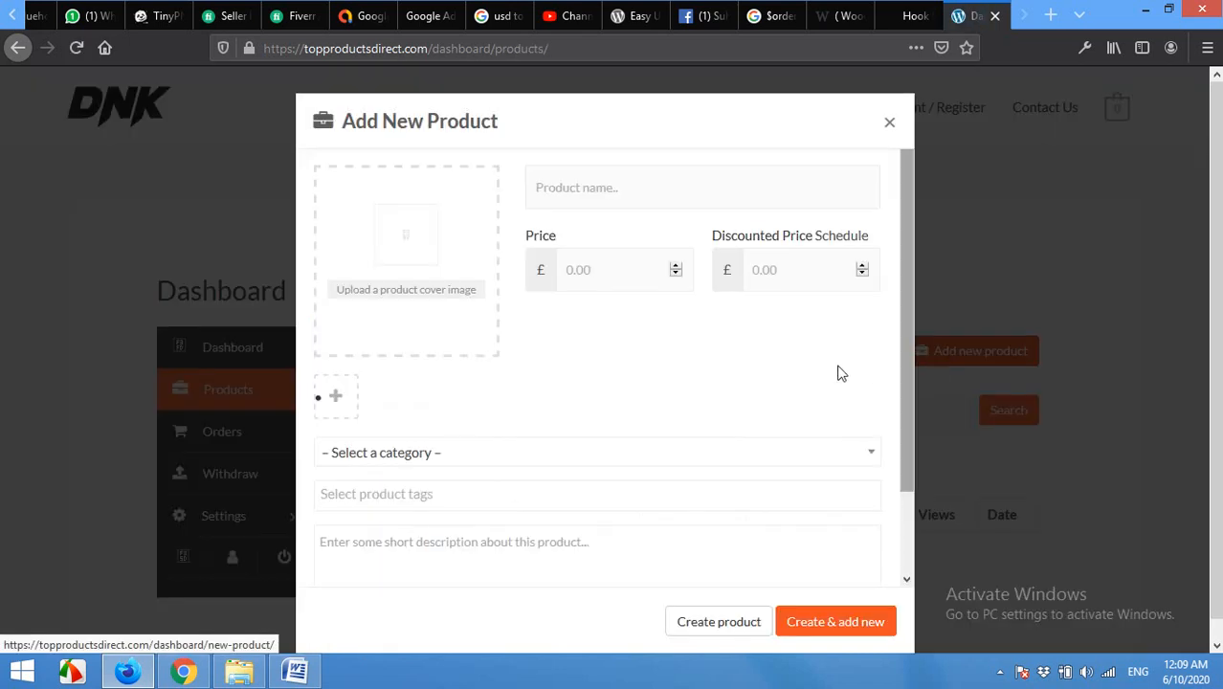
click(399, 296)
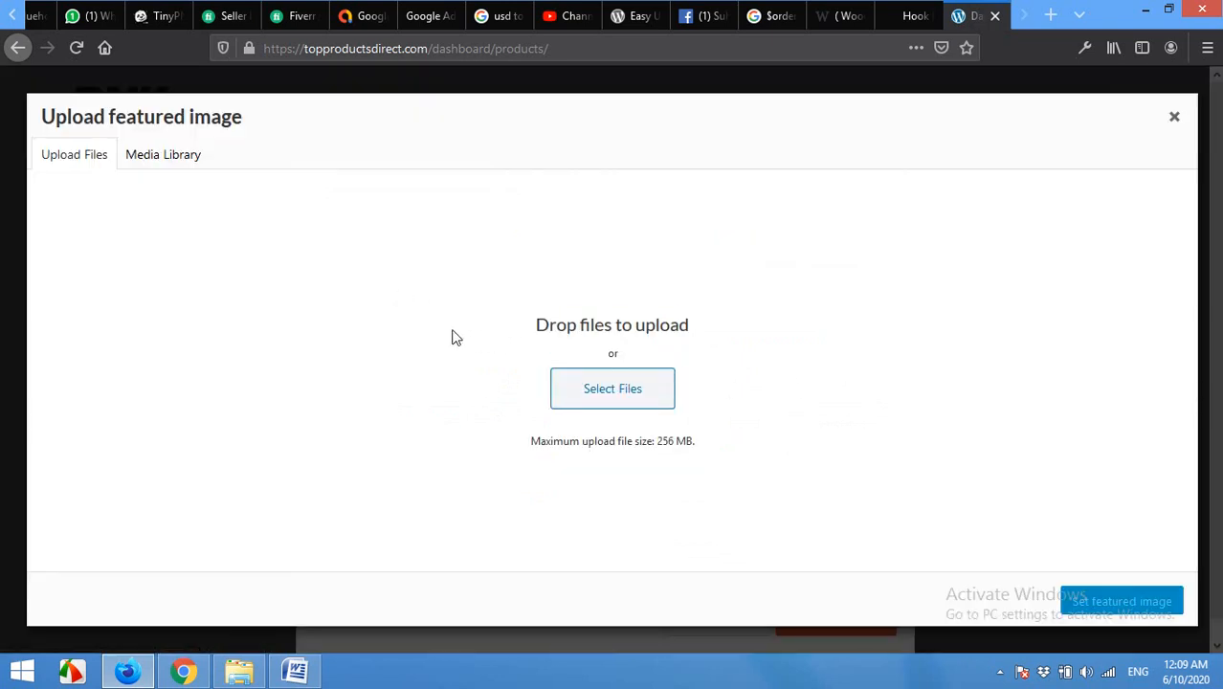
click(609, 391)
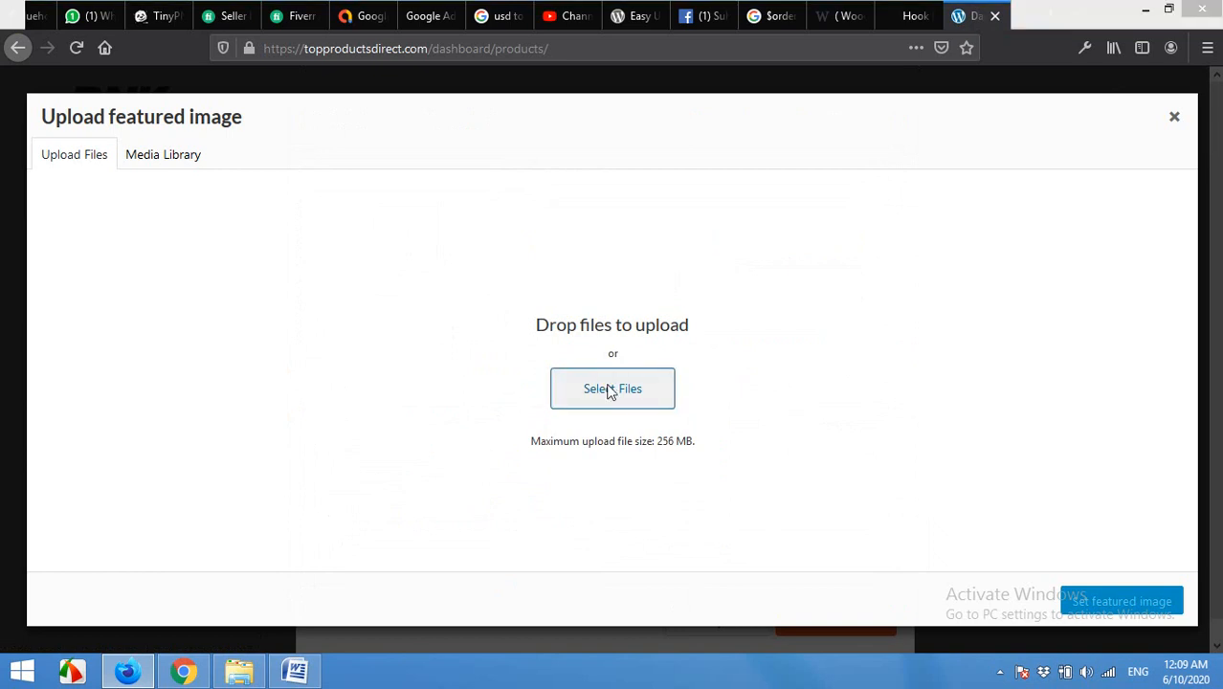
scroll(421, 393, down, 10)
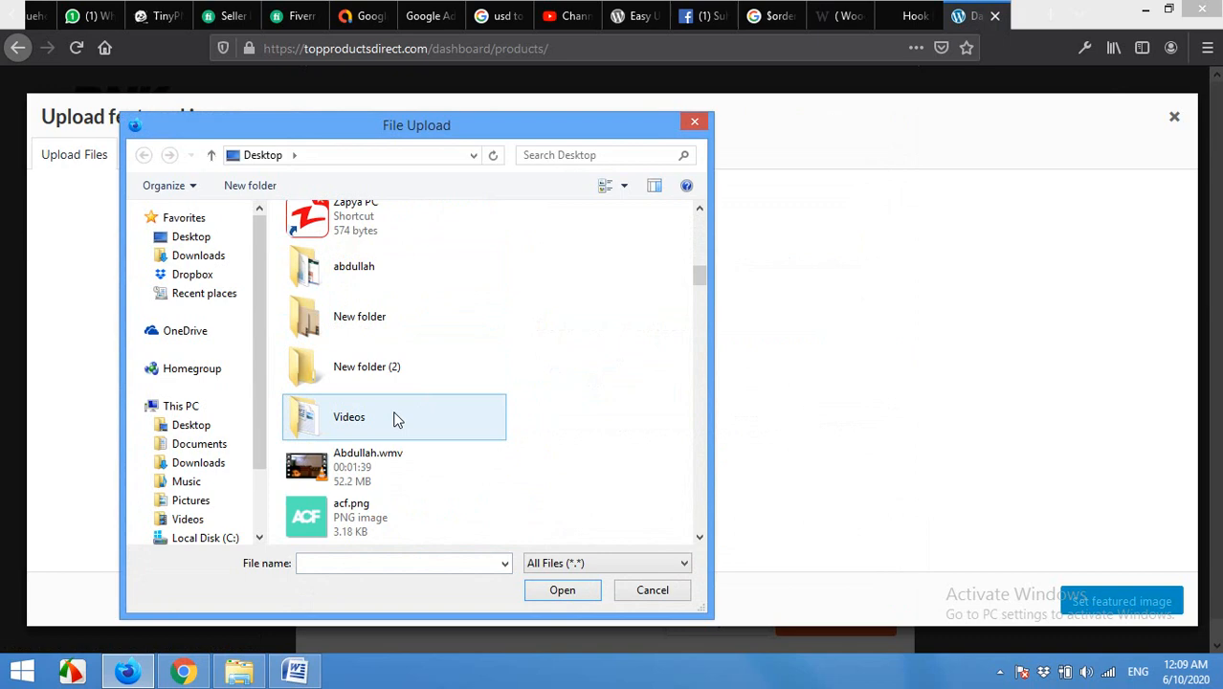
double_click(352, 517)
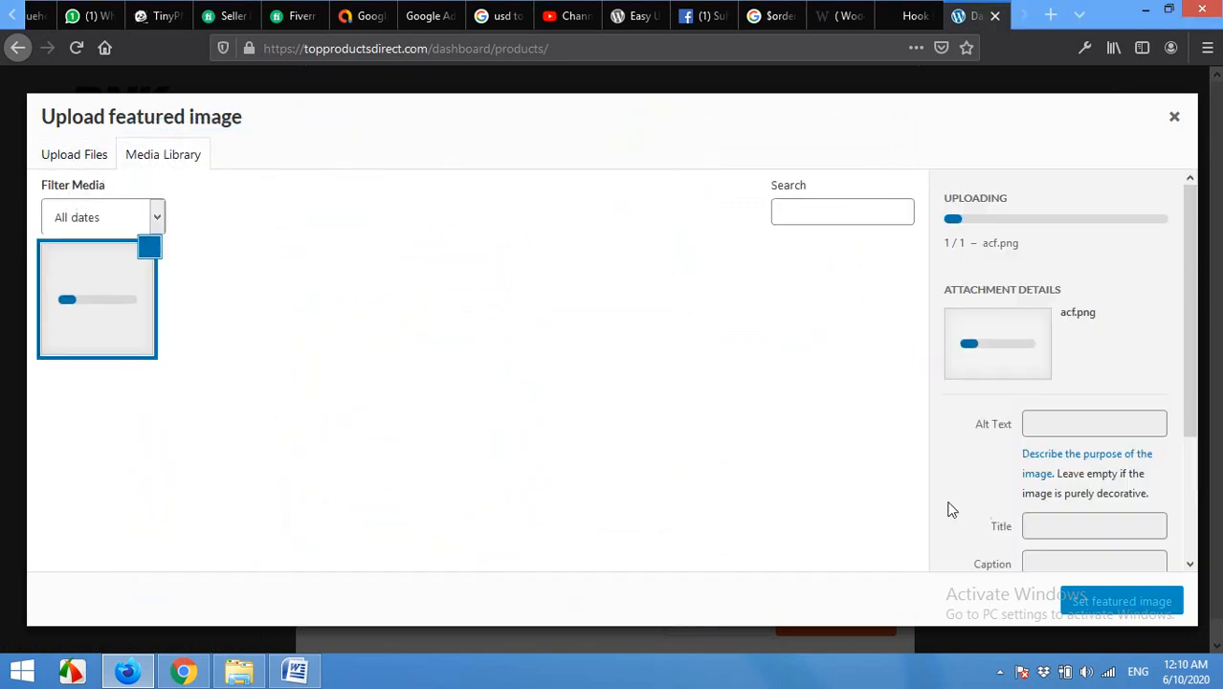
click(1107, 602)
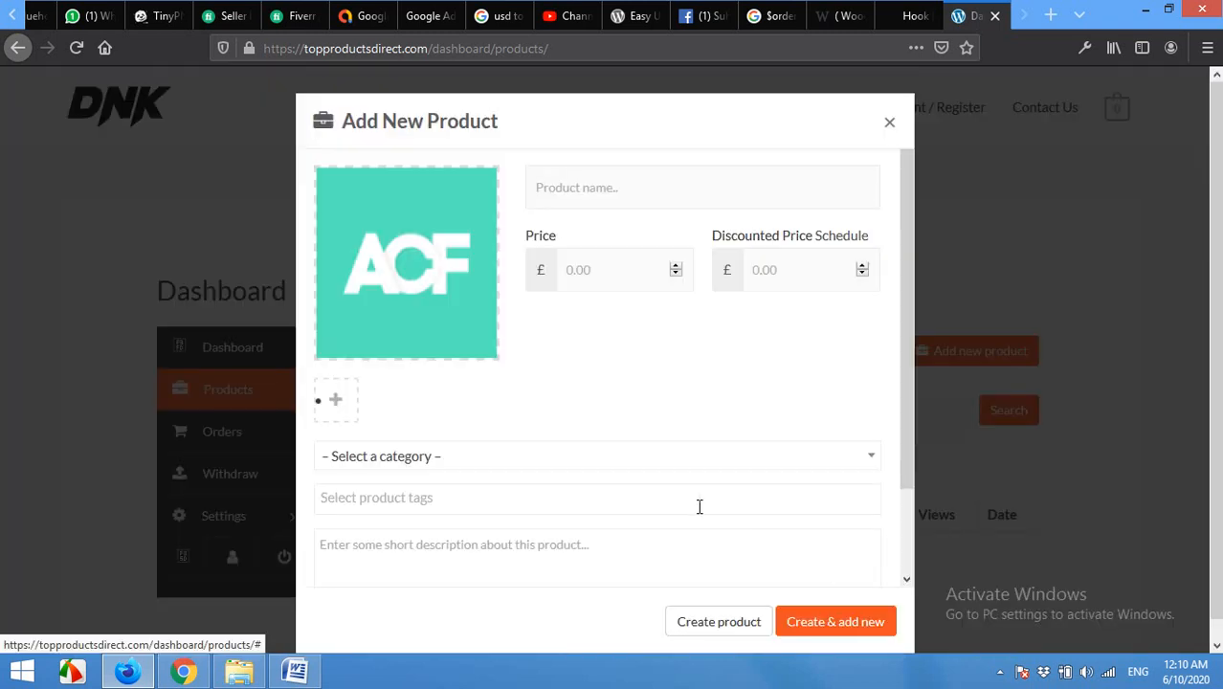
Step: Enter 'ACF Shirts' as the product name, 15 as the price and 12 as the discounted price
click(611, 189)
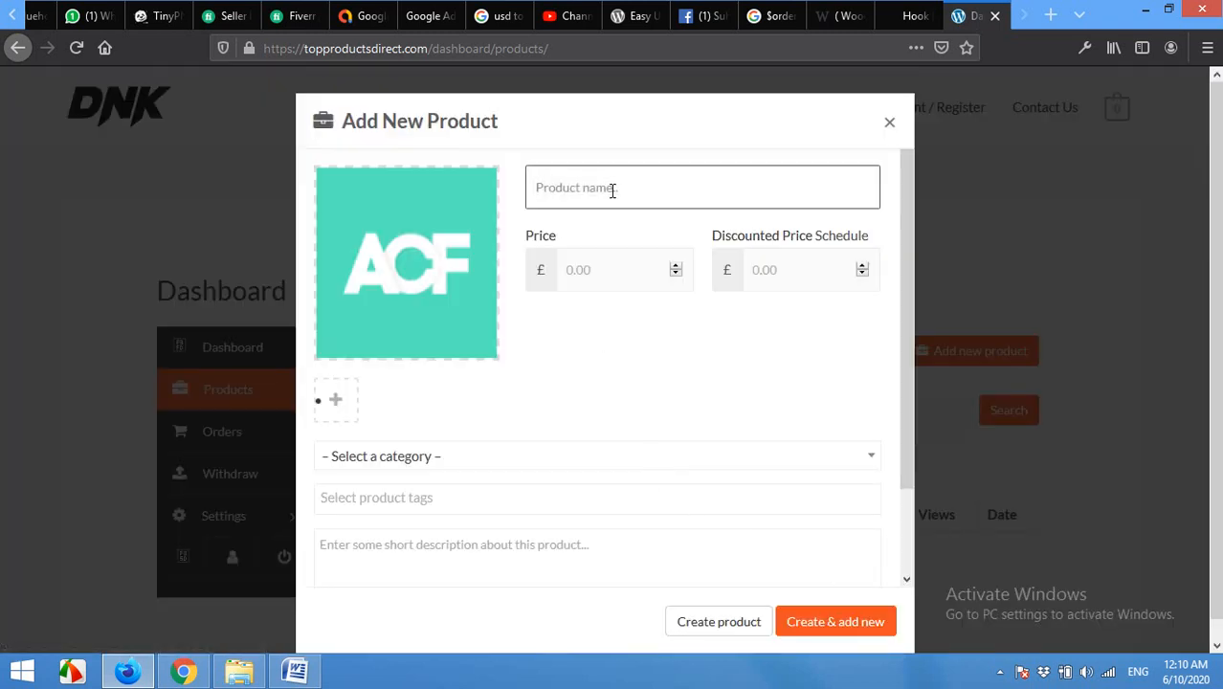
text(ACF Shirts)
click(627, 269)
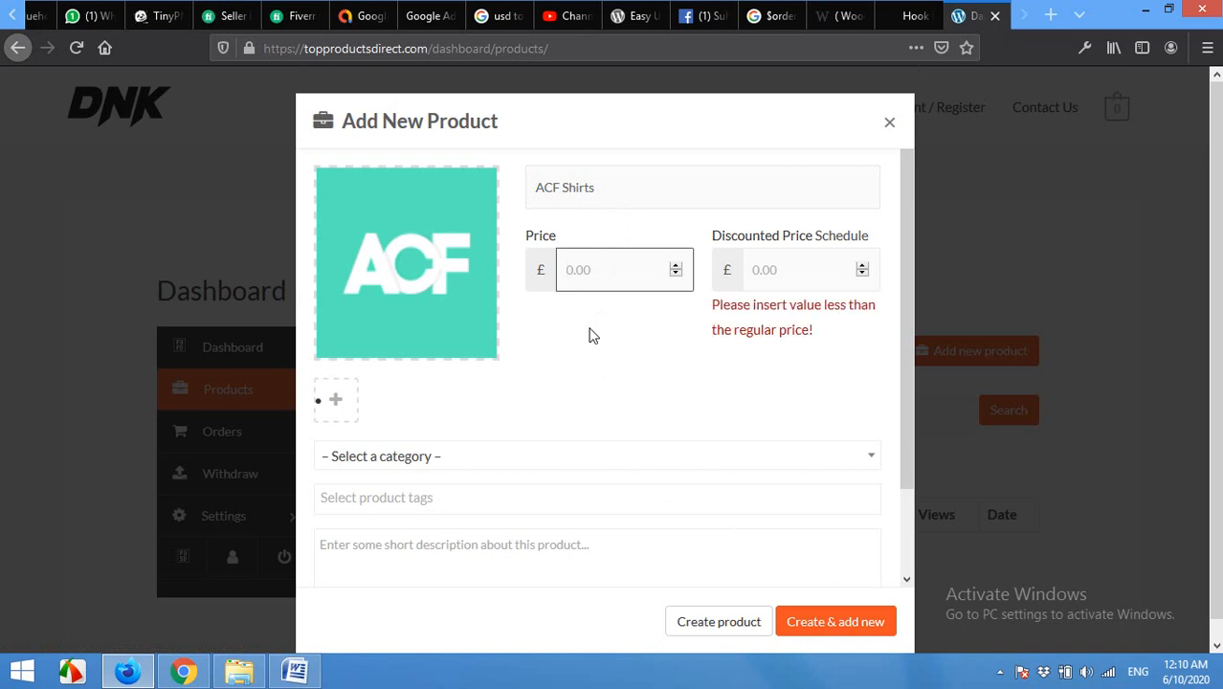
text(15)
click(768, 273)
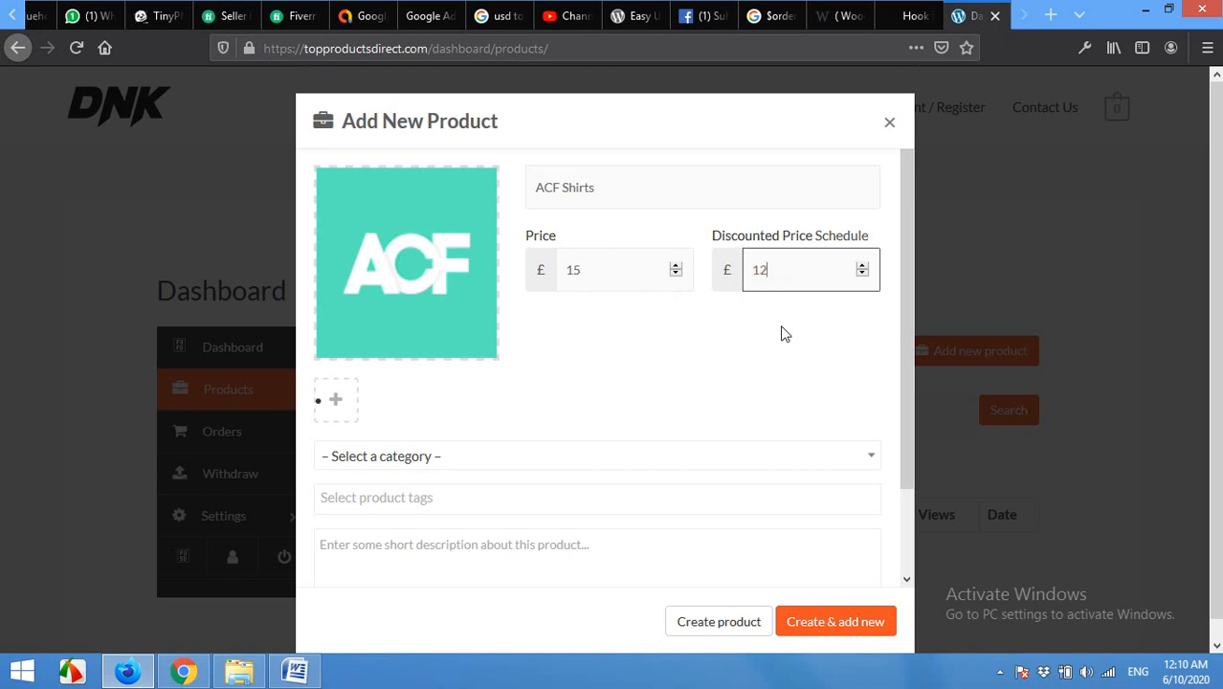
scroll(527, 374, down, 2)
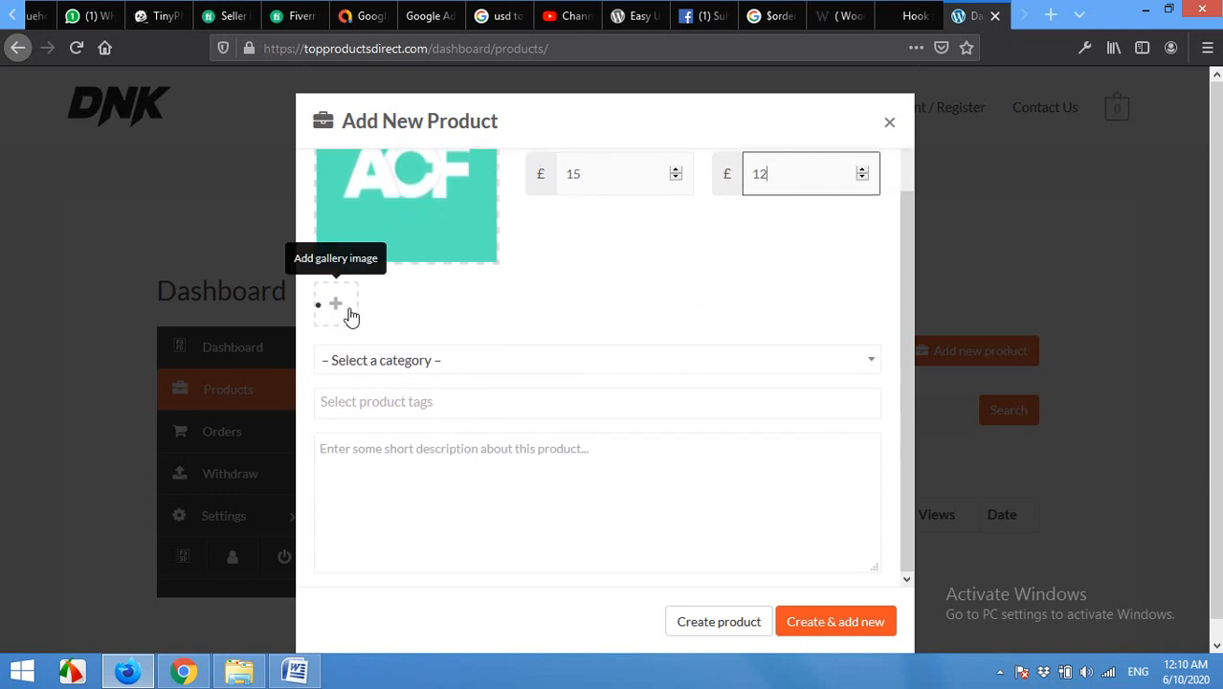
Step: Put the product in the Men category and tag it 'men'
click(425, 361)
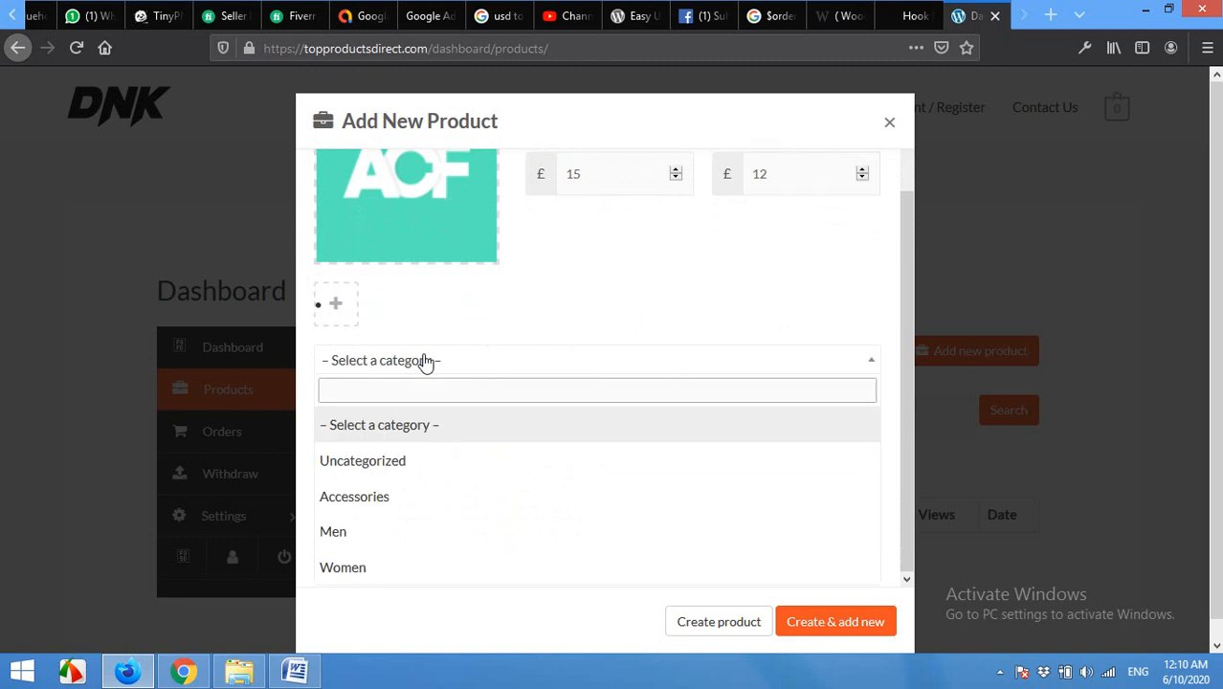
click(385, 534)
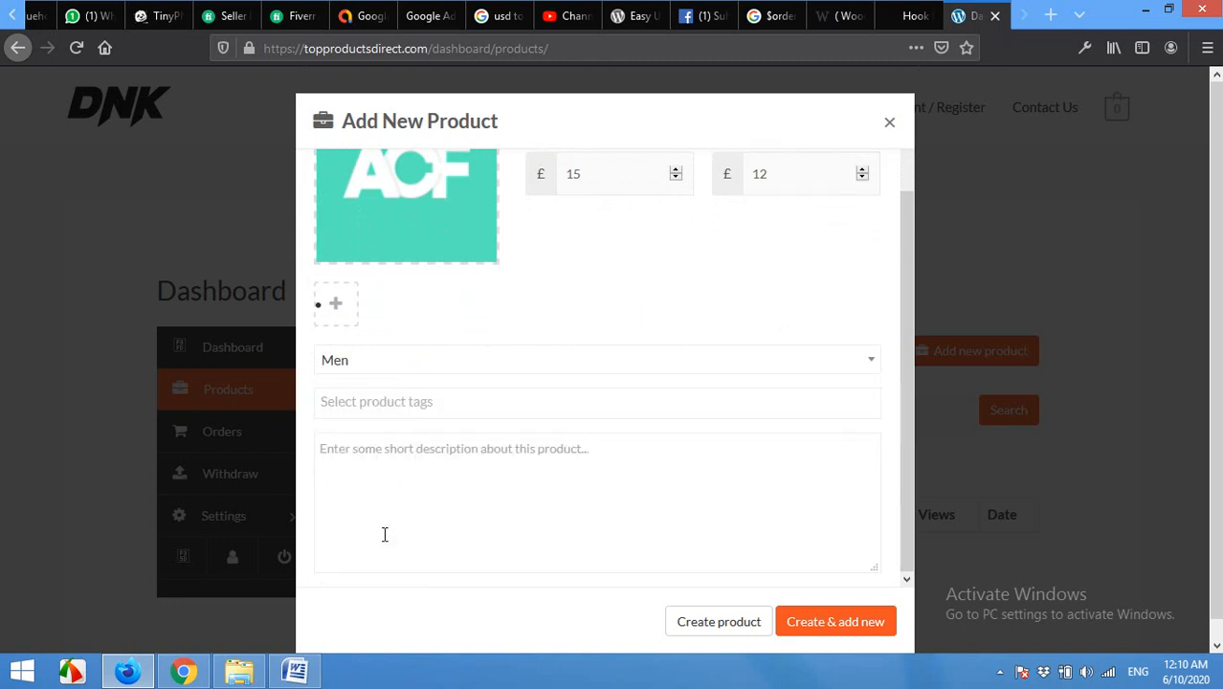
click(365, 401)
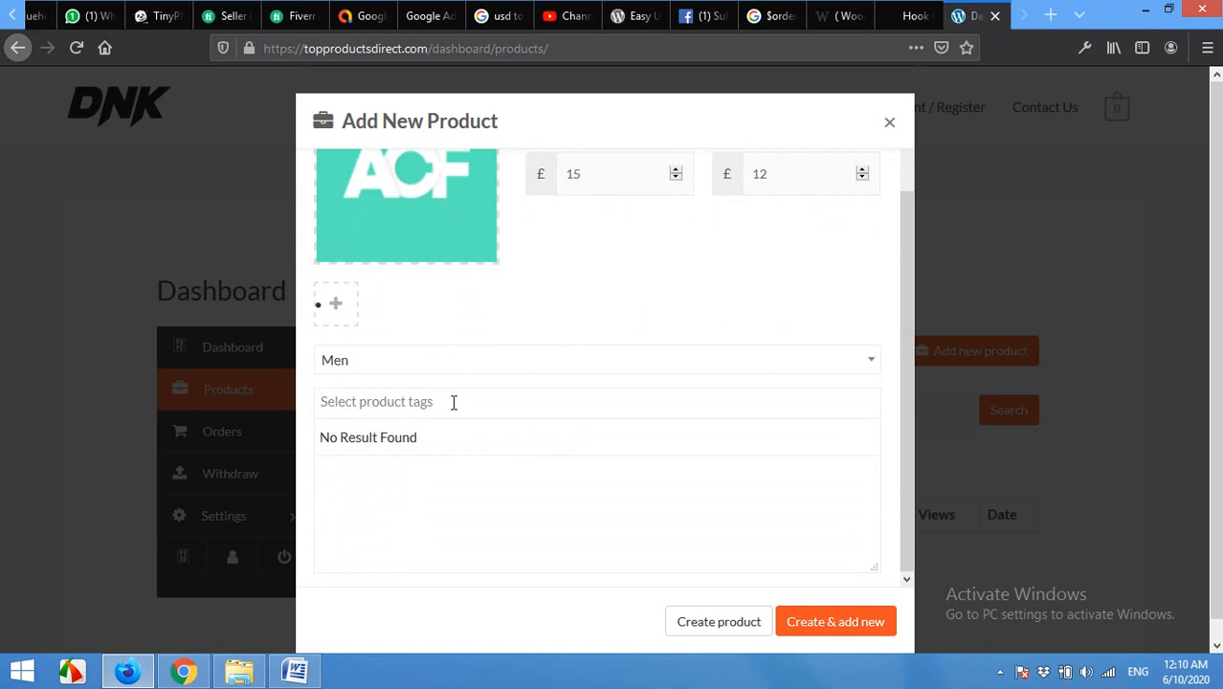
text(shirt, men)
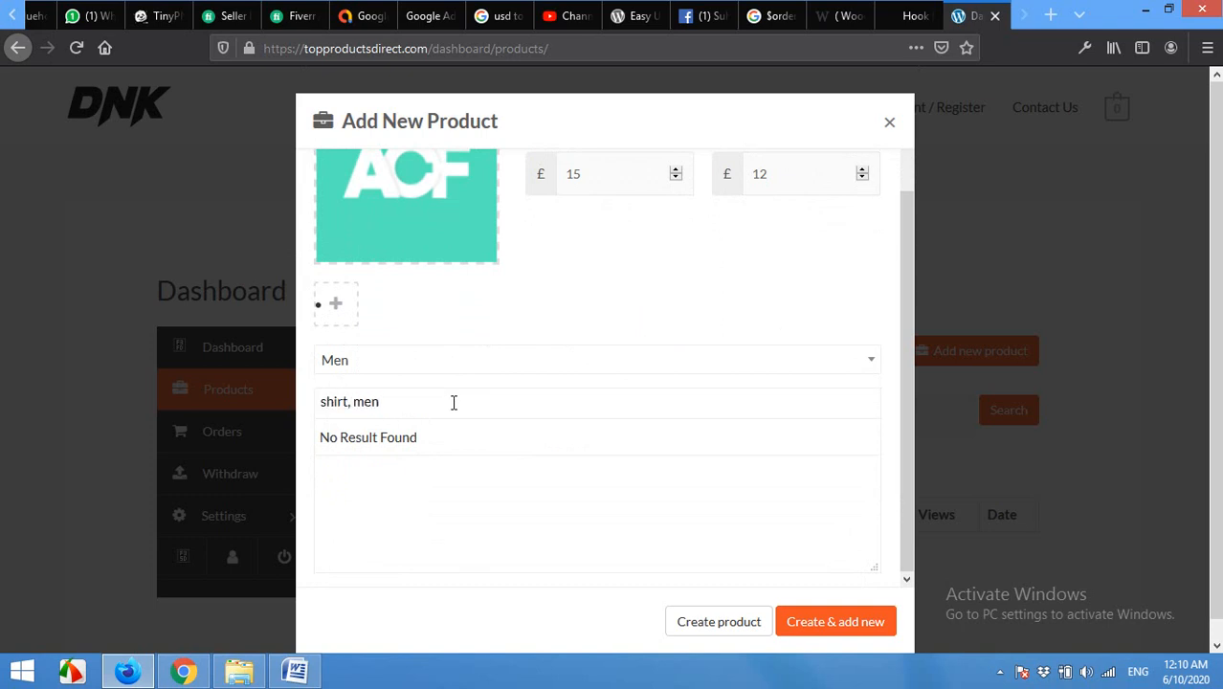
key(Escape)
text(sh)
key(BackSpace)
key(BackSpace)
key(BackSpace)
key(BackSpace)
key(BackSpace)
text(men)
Step: Add a short custom-shirt description and submit with Create & add new
click(478, 490)
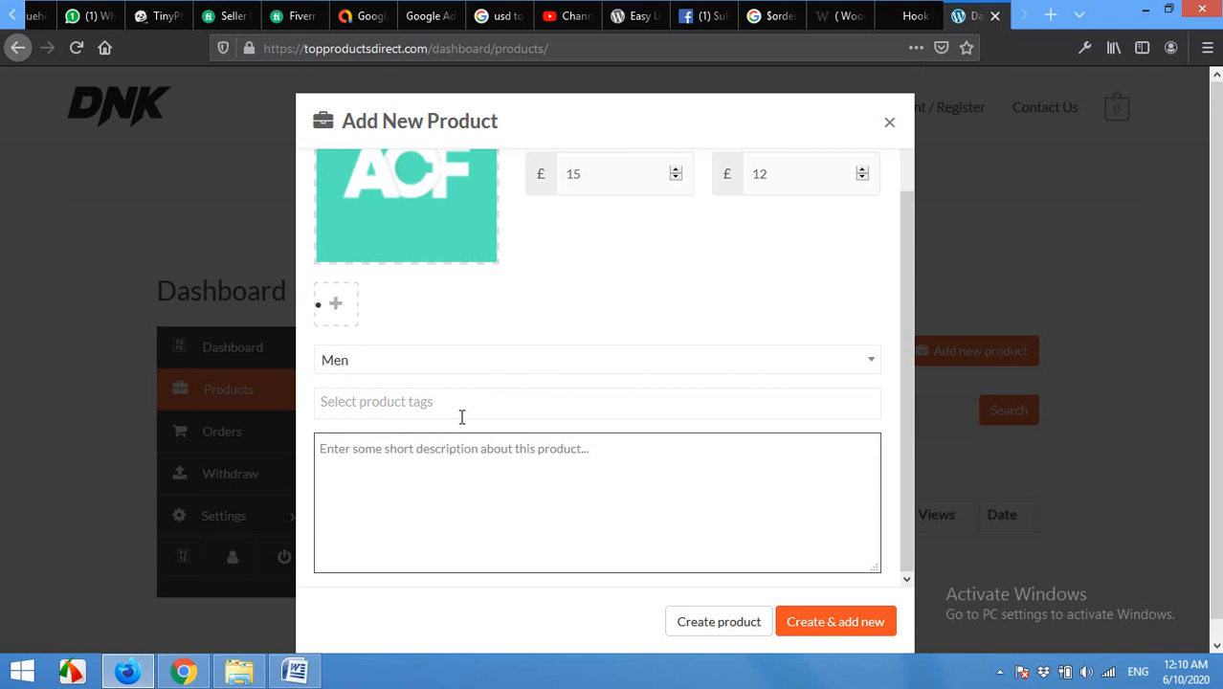
scroll(623, 427, down, 1)
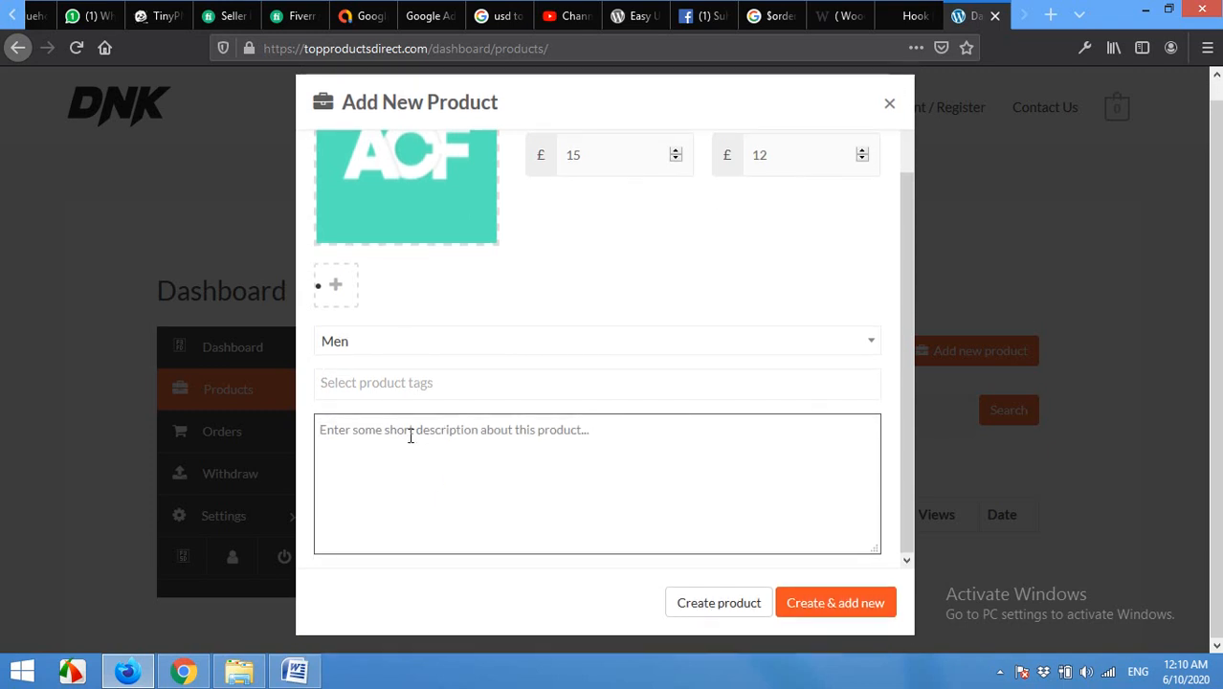
text(Thi)
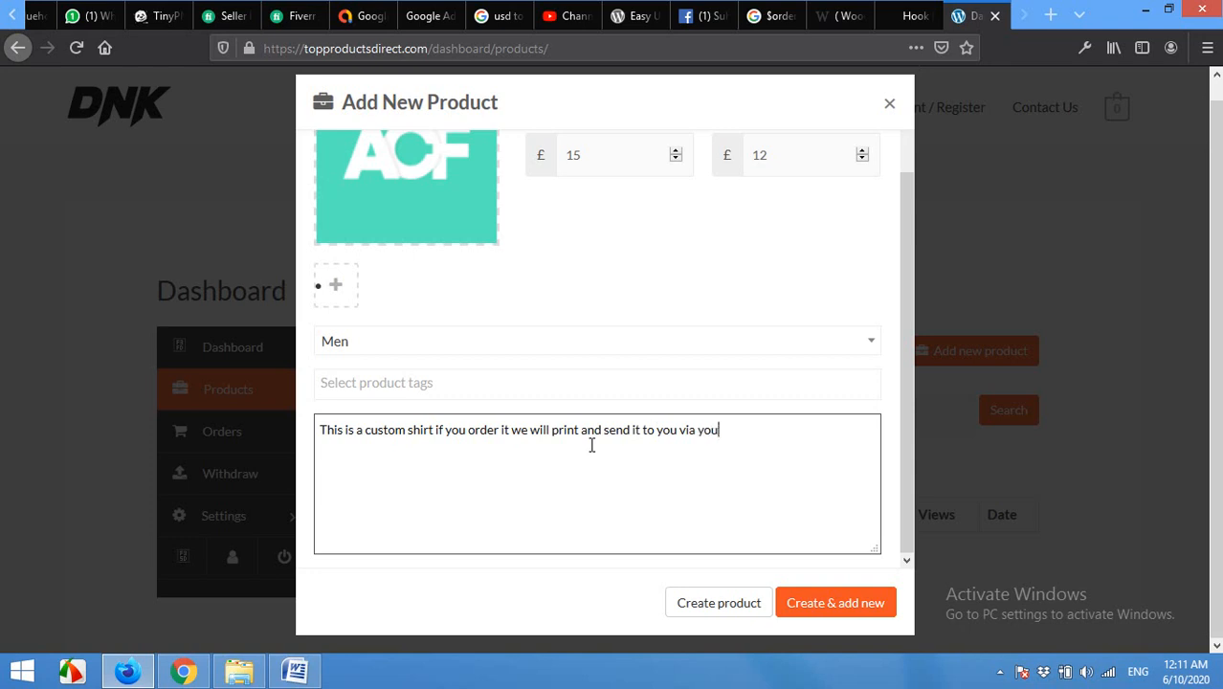
click(841, 605)
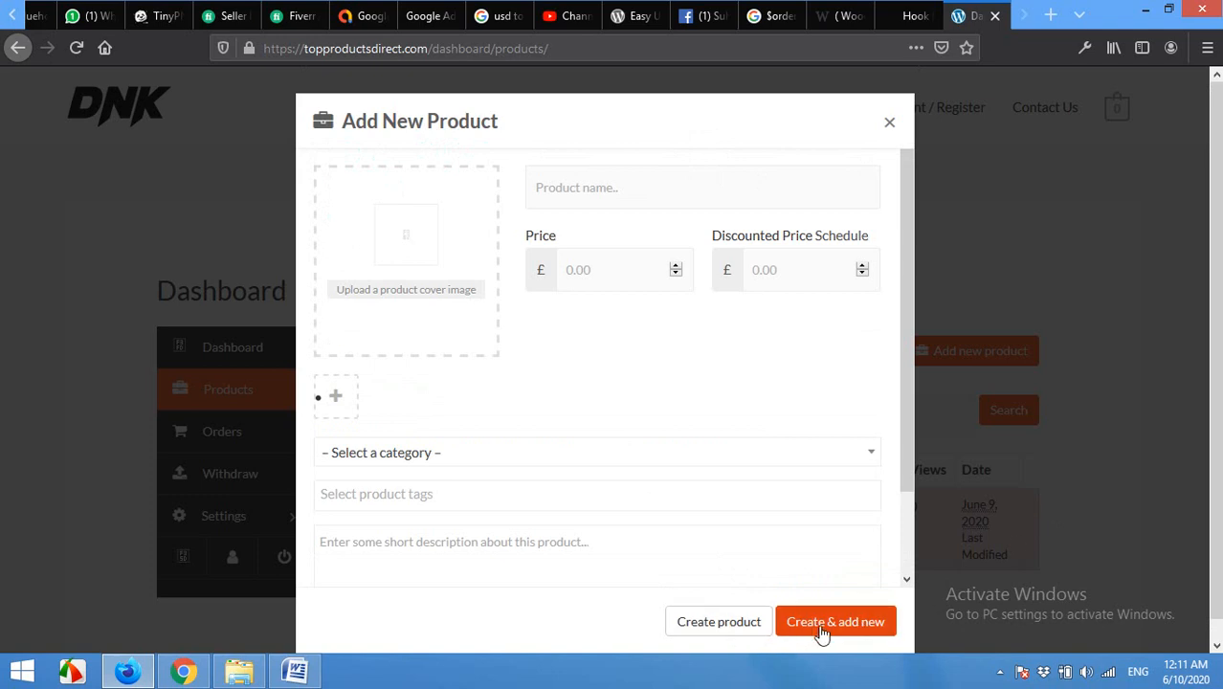
Step: Close the add-product form, confirm ACF Shirts shows Pending Review, and switch to the admin browser
click(889, 123)
mouse_move(563, 514)
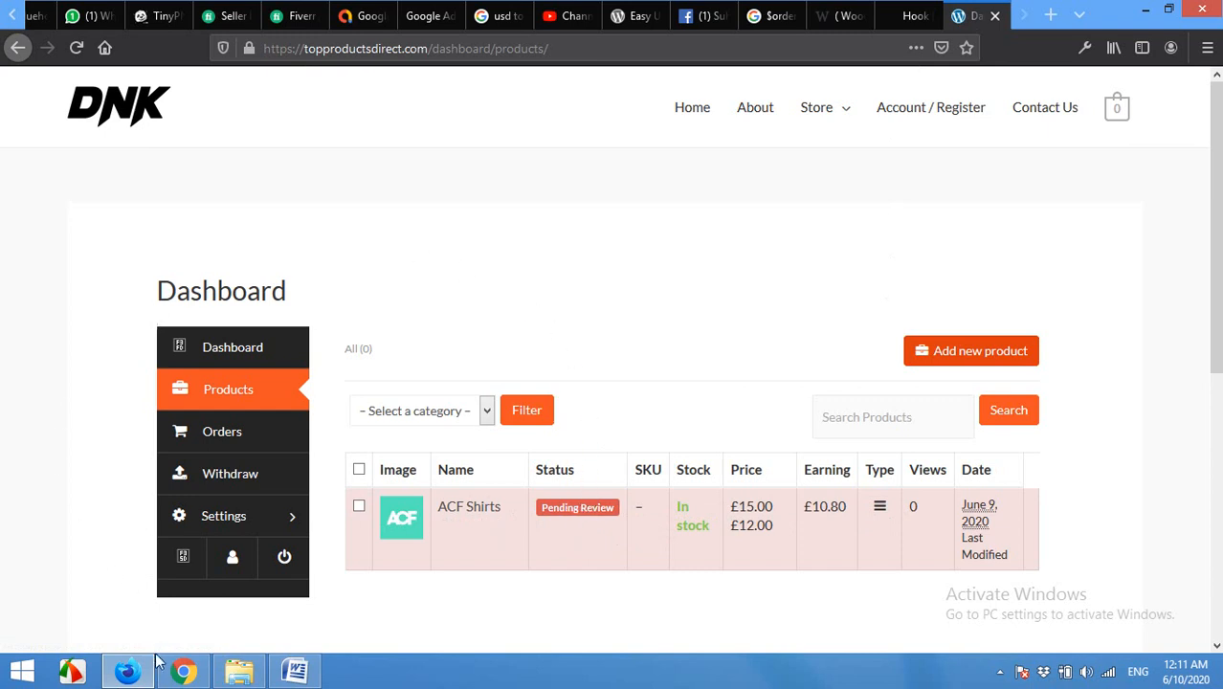
click(182, 672)
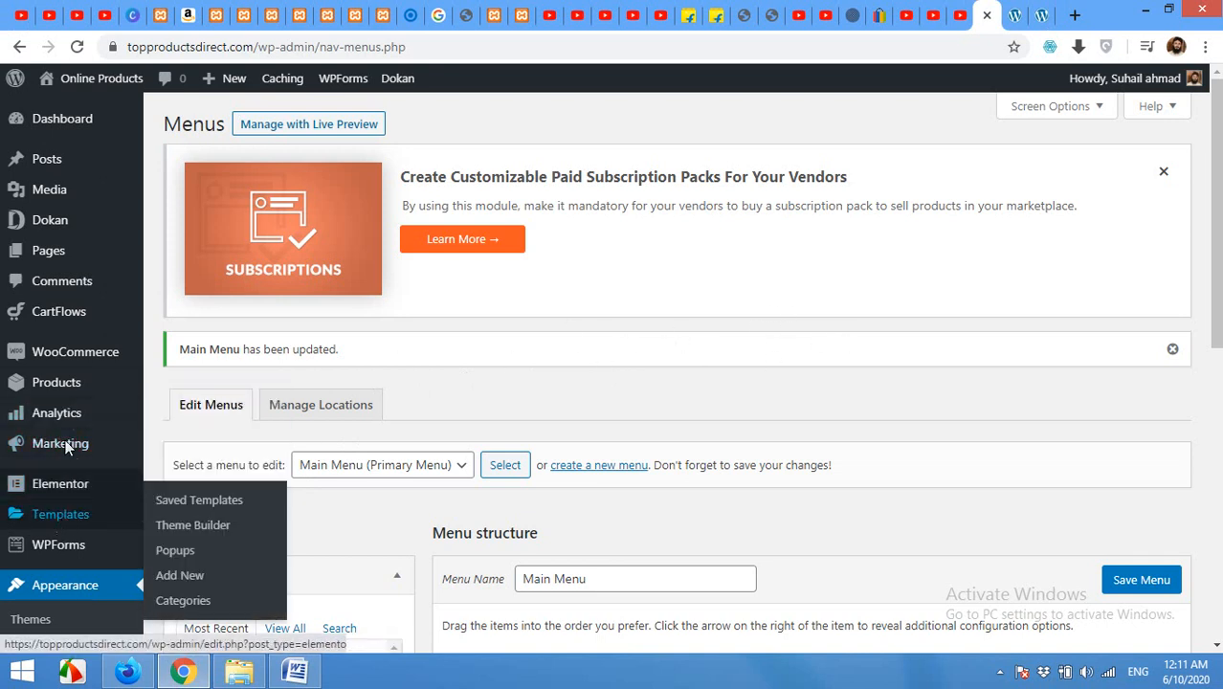
Step: Go to the admin Products list and edit the pending ACF Shirts product
click(48, 381)
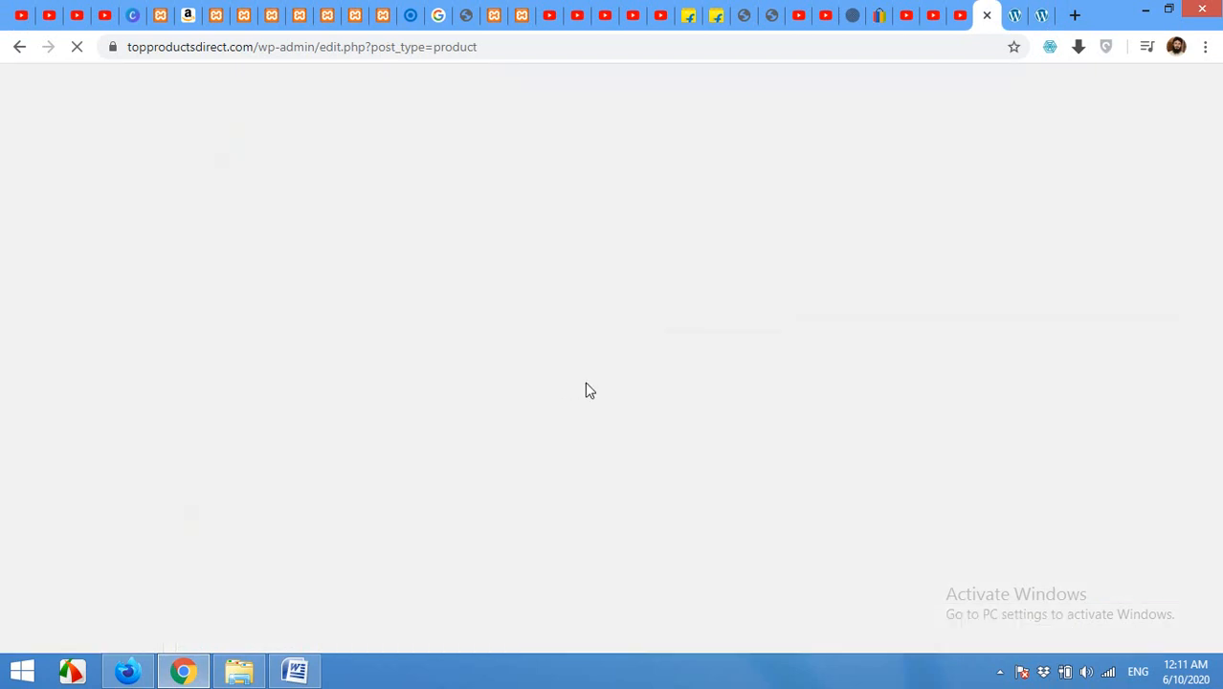
scroll(295, 445, down, 2)
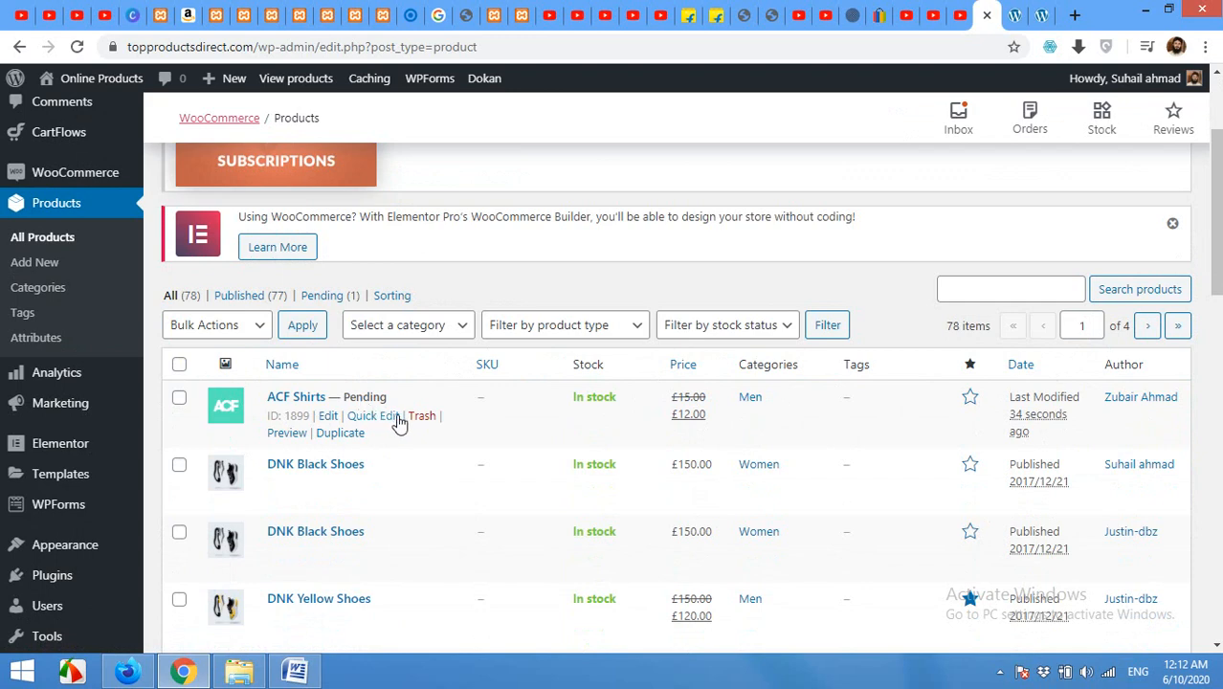
click(329, 421)
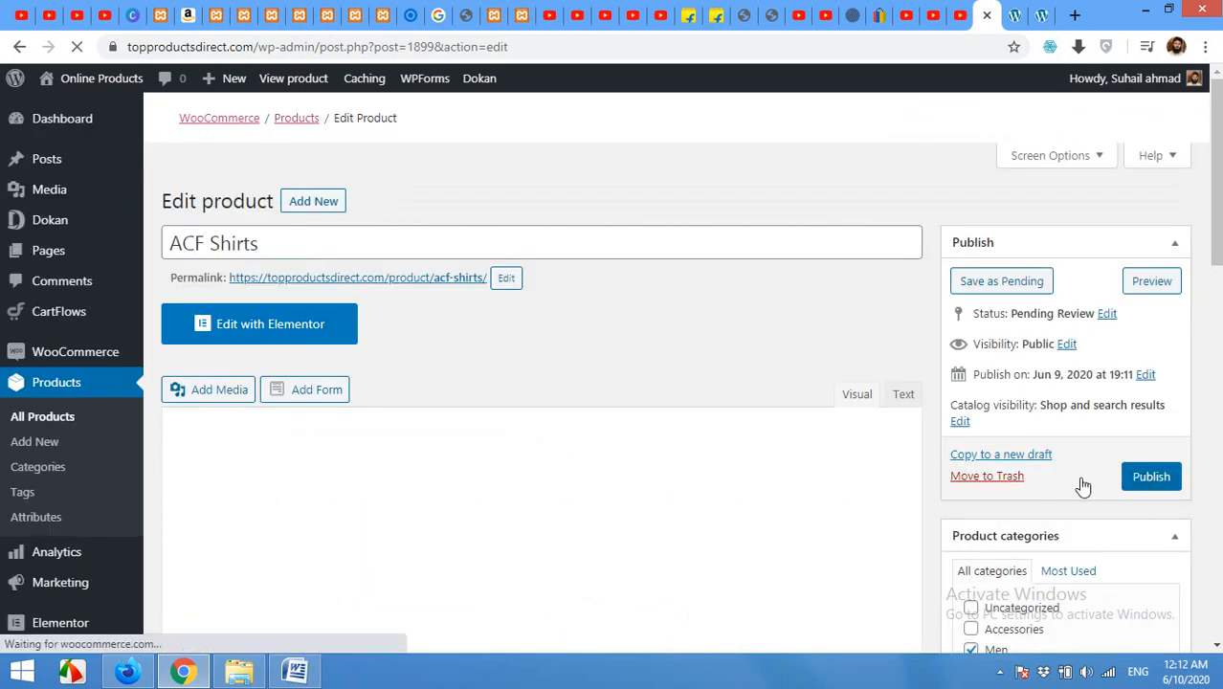
Step: Review the ACF Shirts details, publish the product, and switch to the storefront tab
scroll(995, 494, down, 3)
scroll(841, 470, down, 3)
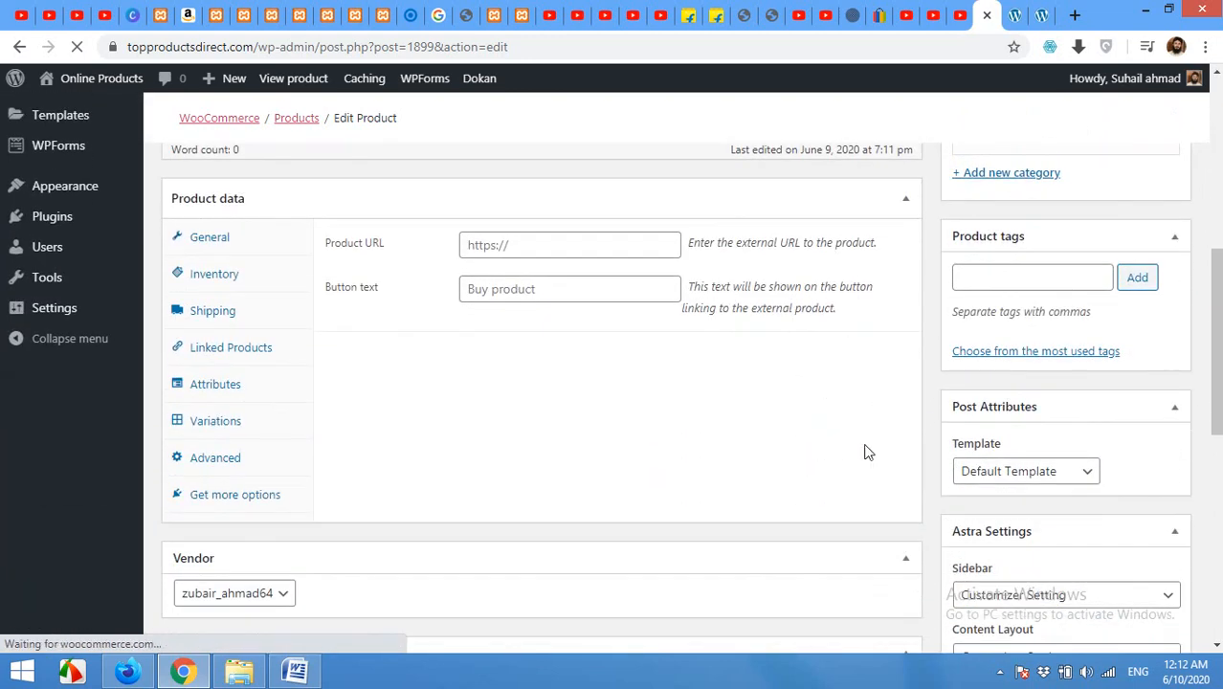
scroll(881, 445, up, 3)
scroll(885, 442, up, 1)
scroll(1043, 415, down, 1)
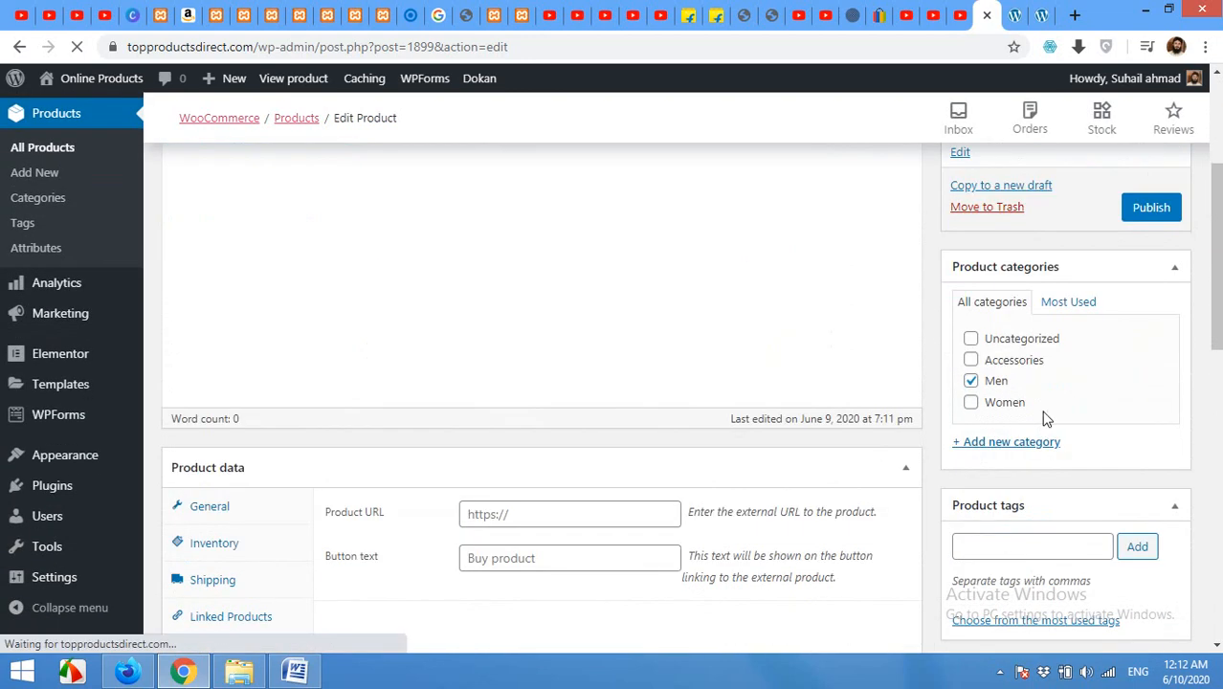
scroll(361, 276, up, 2)
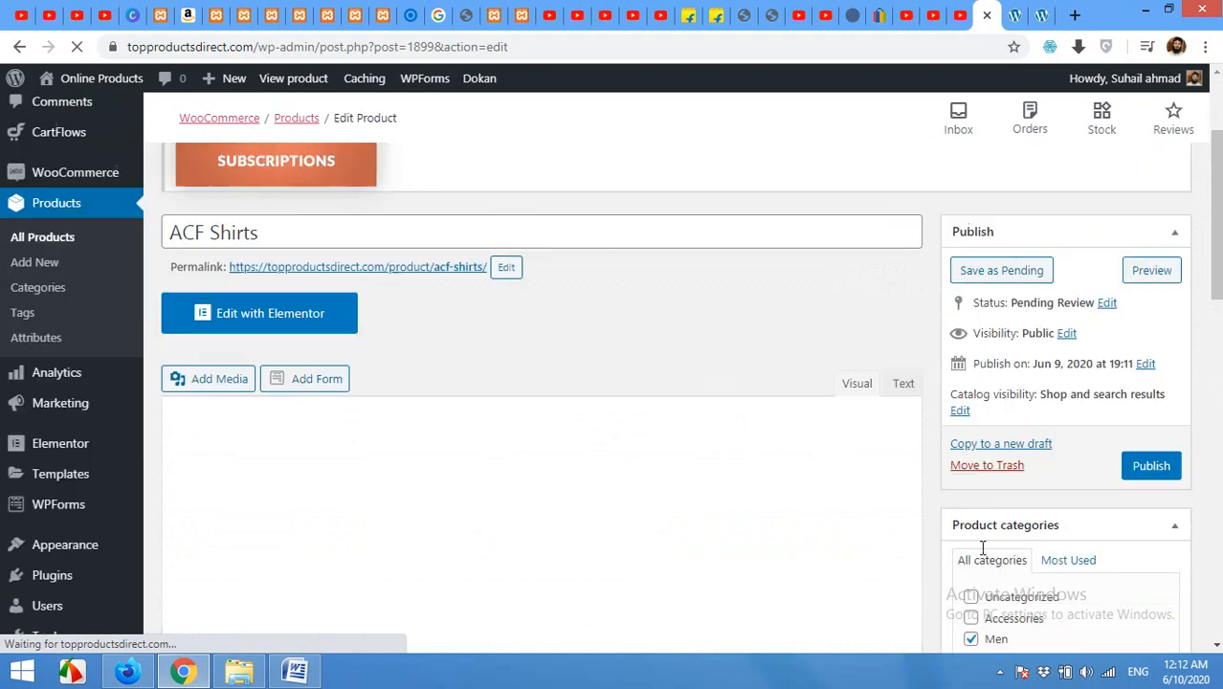
scroll(1005, 543, down, 4)
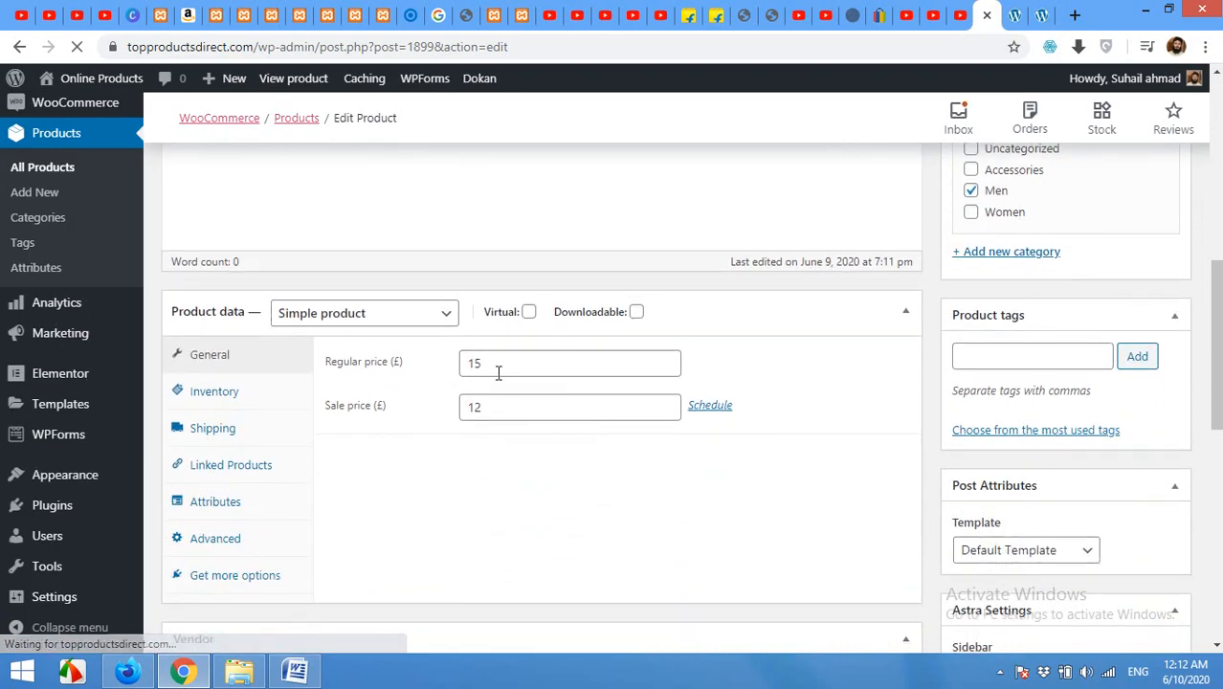
scroll(957, 469, down, 8)
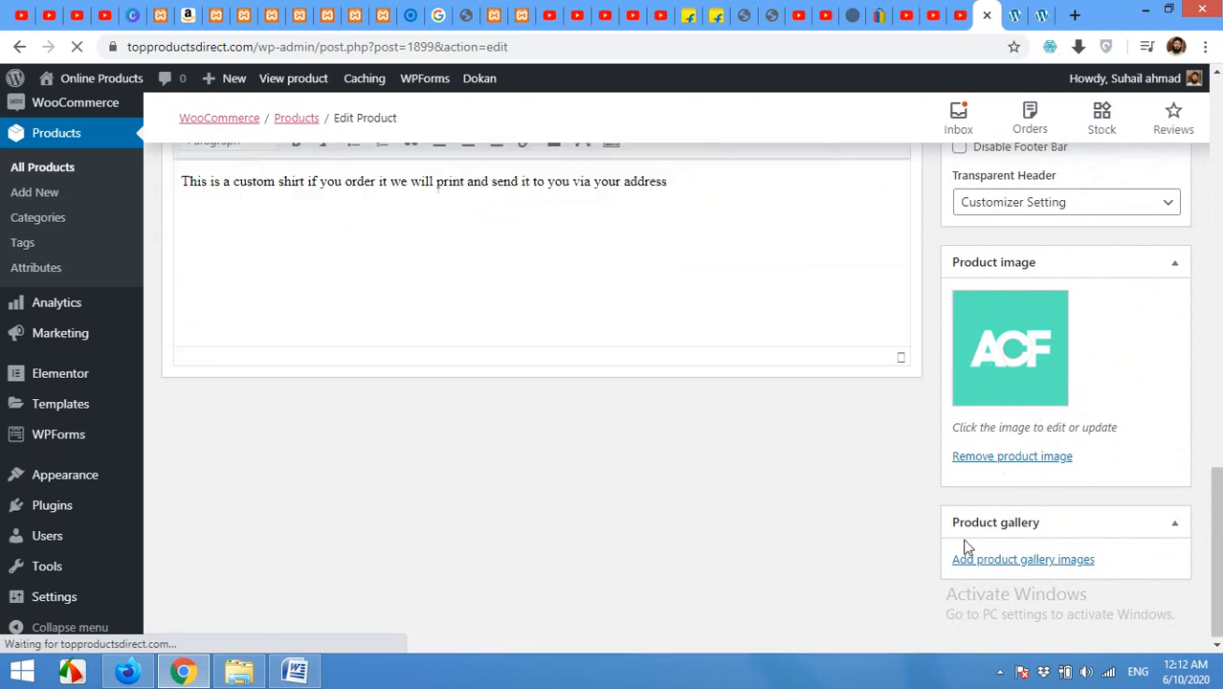
scroll(778, 512, up, 3)
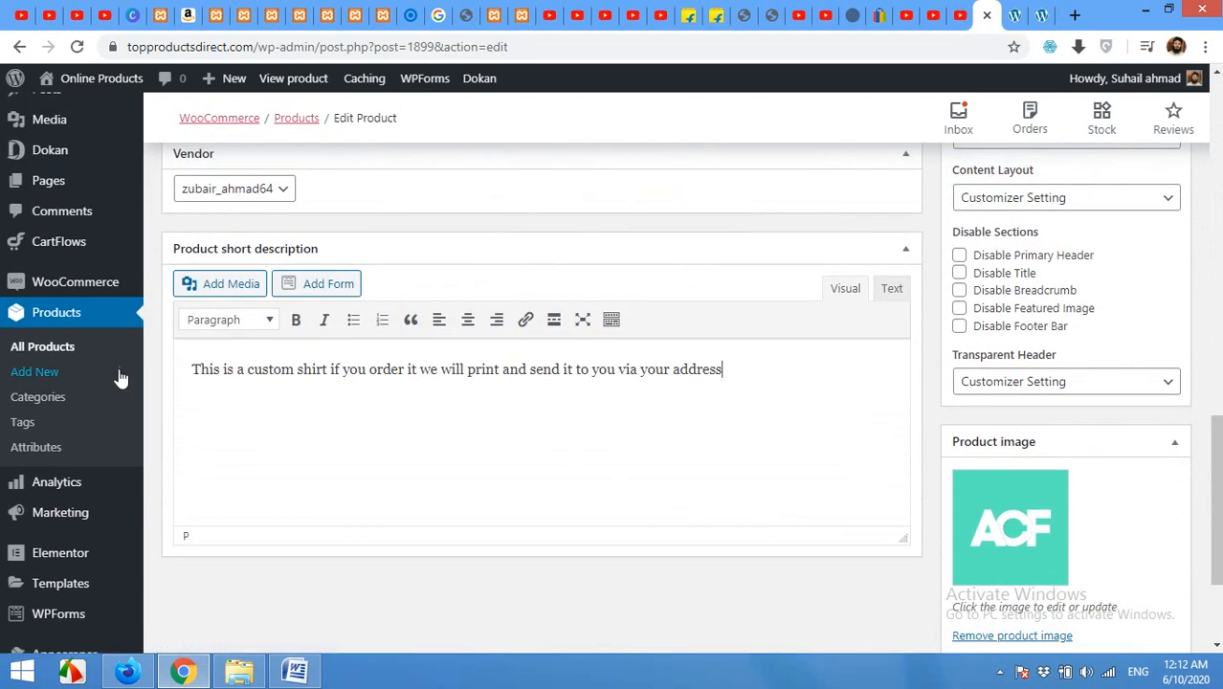
scroll(587, 404, up, 15)
click(463, 414)
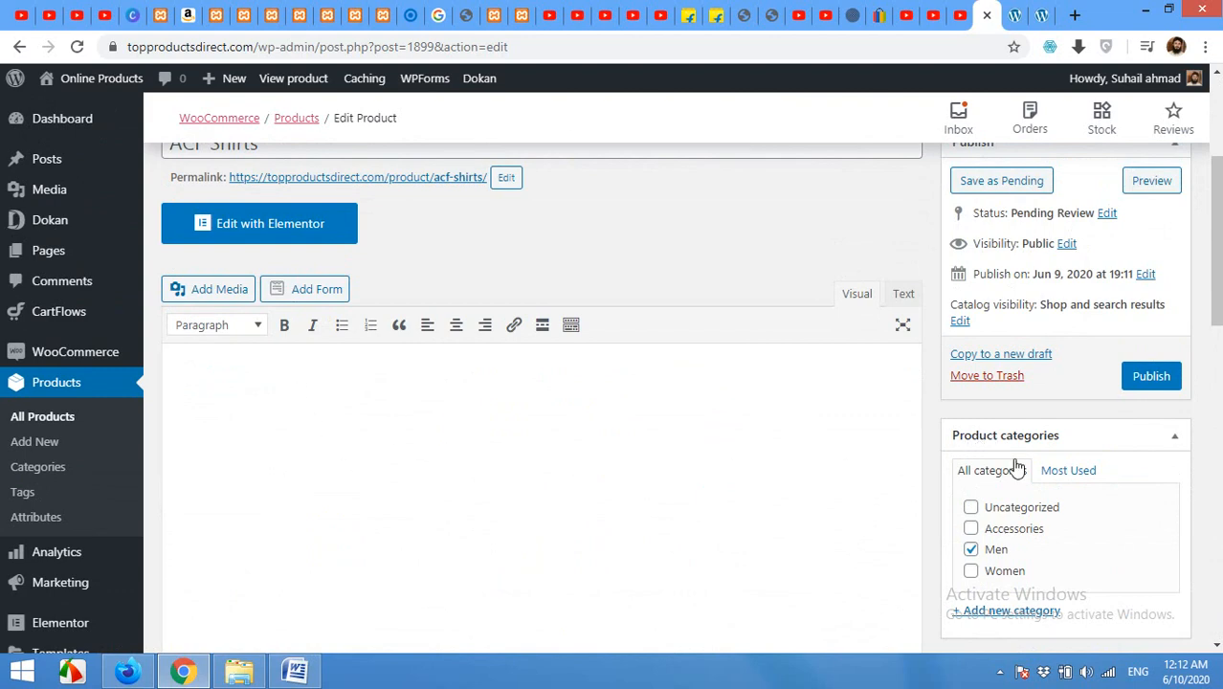
click(1151, 378)
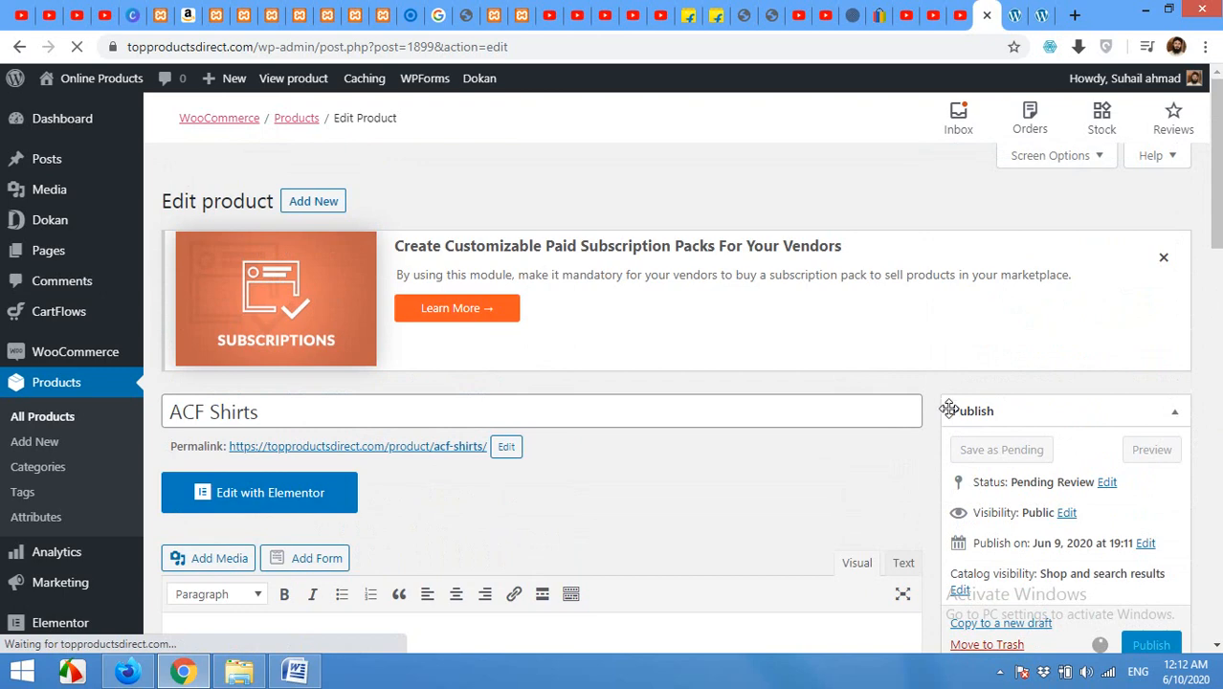
click(1016, 14)
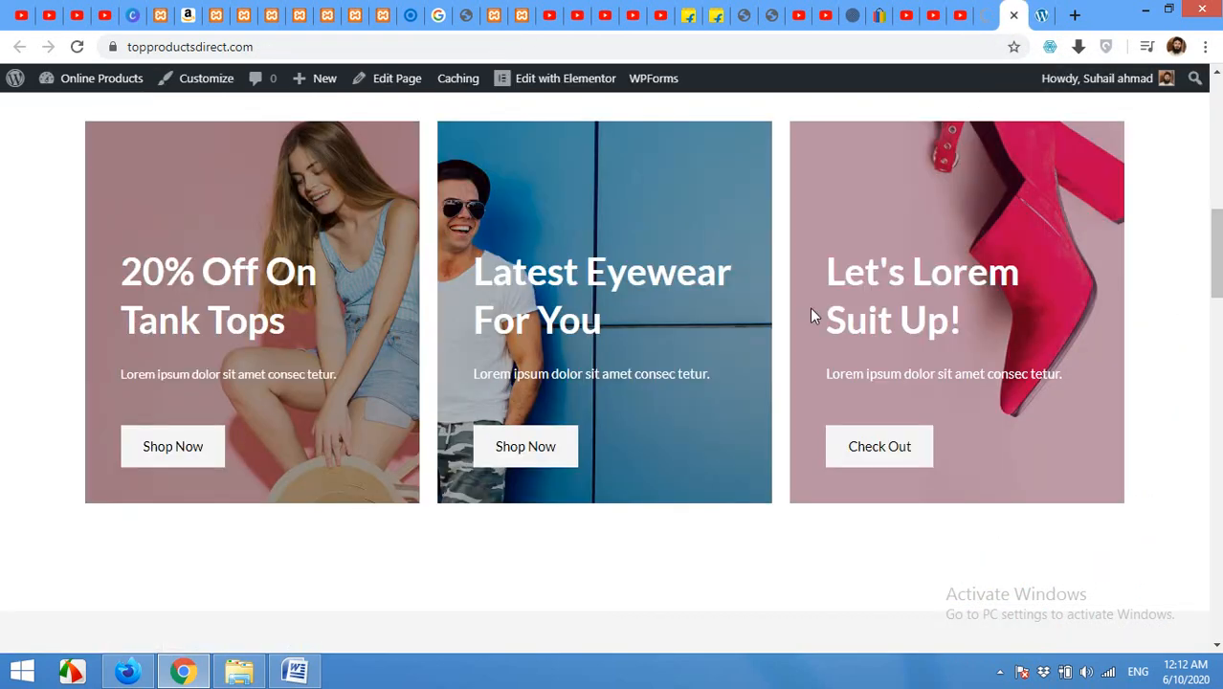
Step: Check the Store page lists ACF Shirts at £12 reduced from £15, then return to its edit page
scroll(811, 336, up, 10)
mouse_move(883, 144)
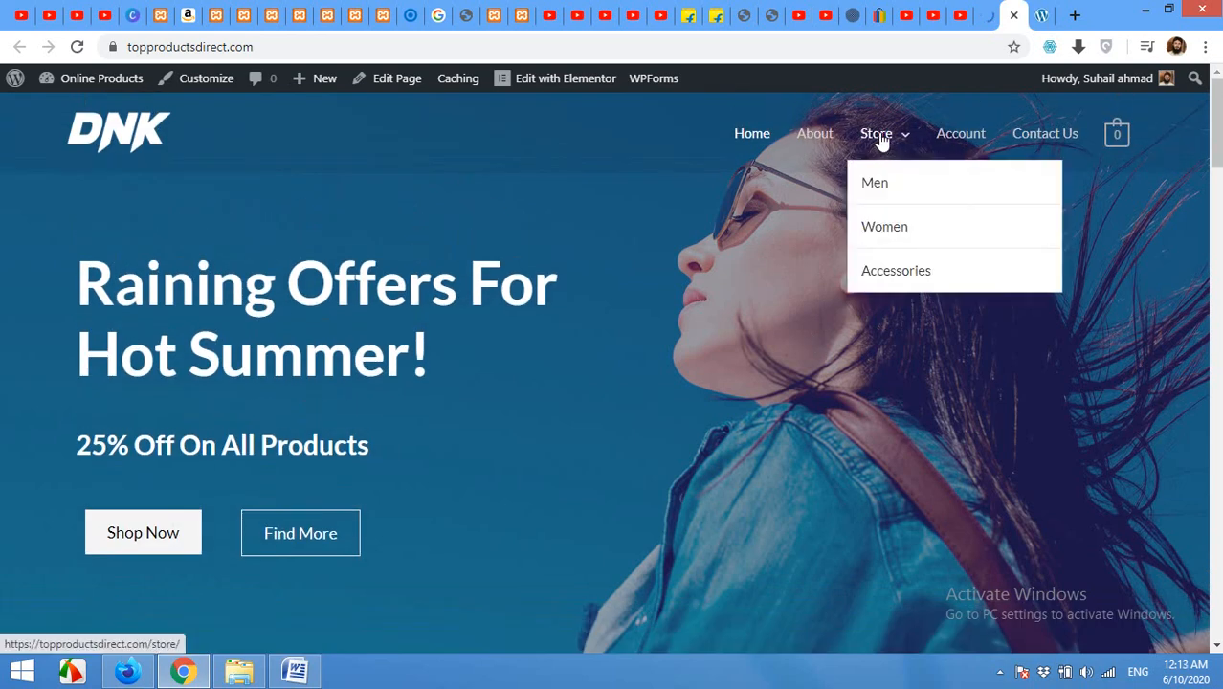
click(882, 141)
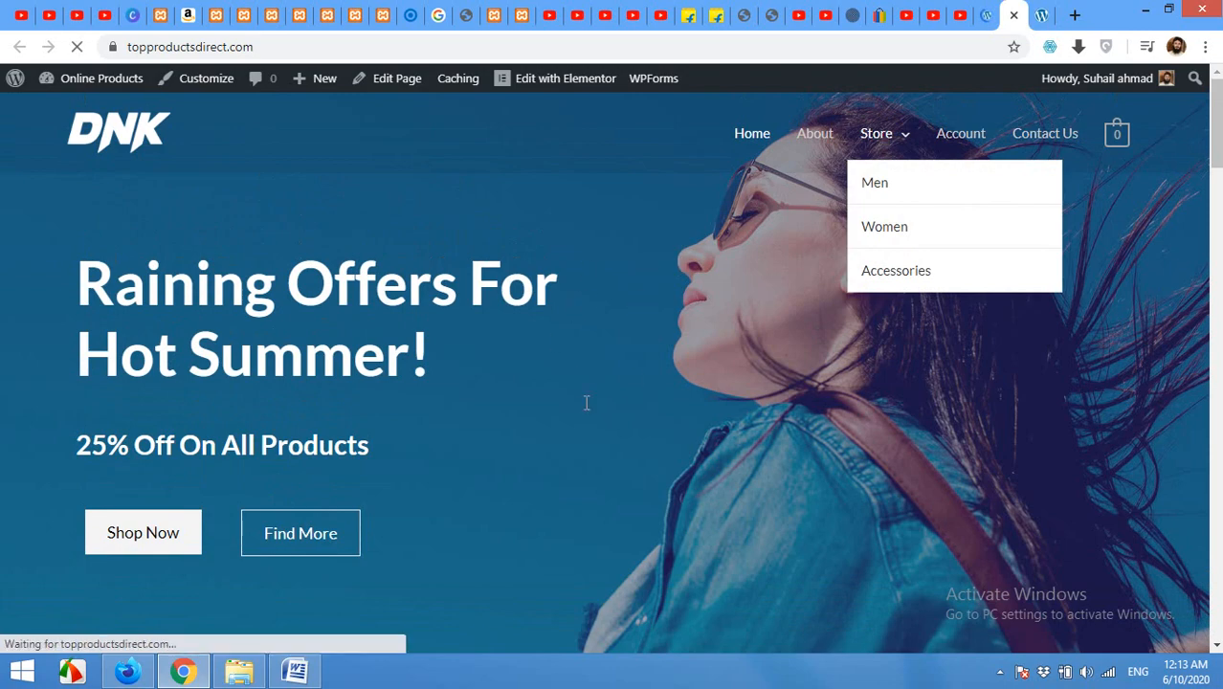
scroll(408, 349, down, 2)
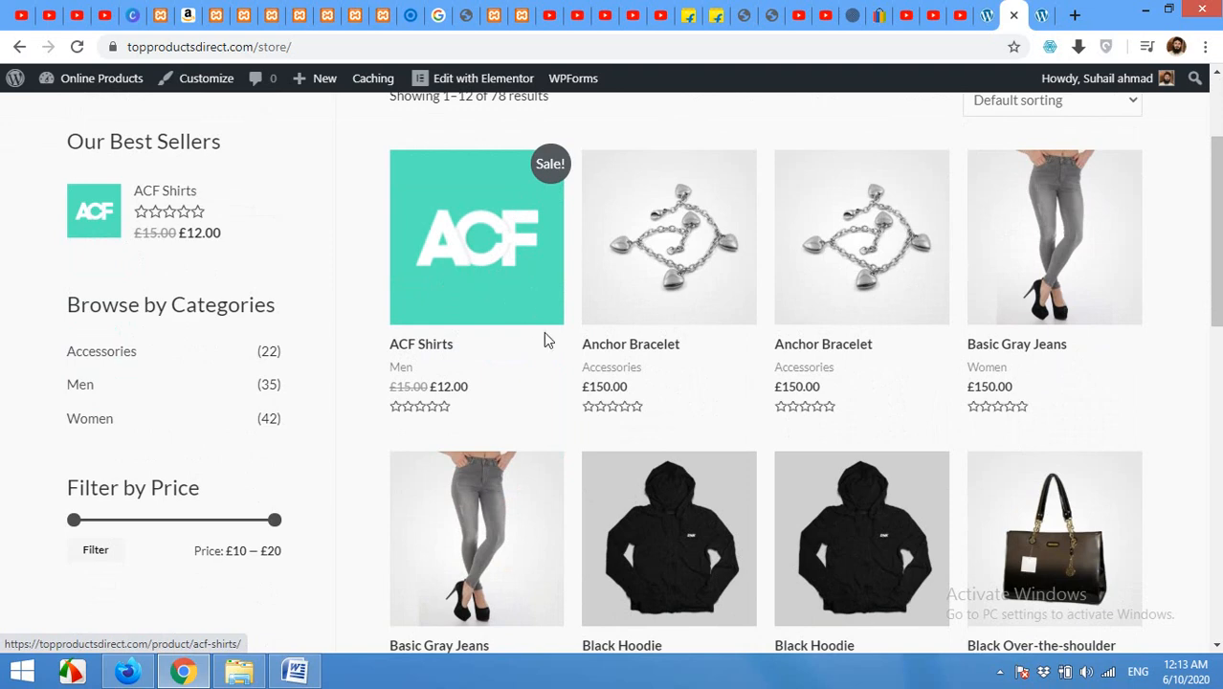
scroll(544, 331, up, 2)
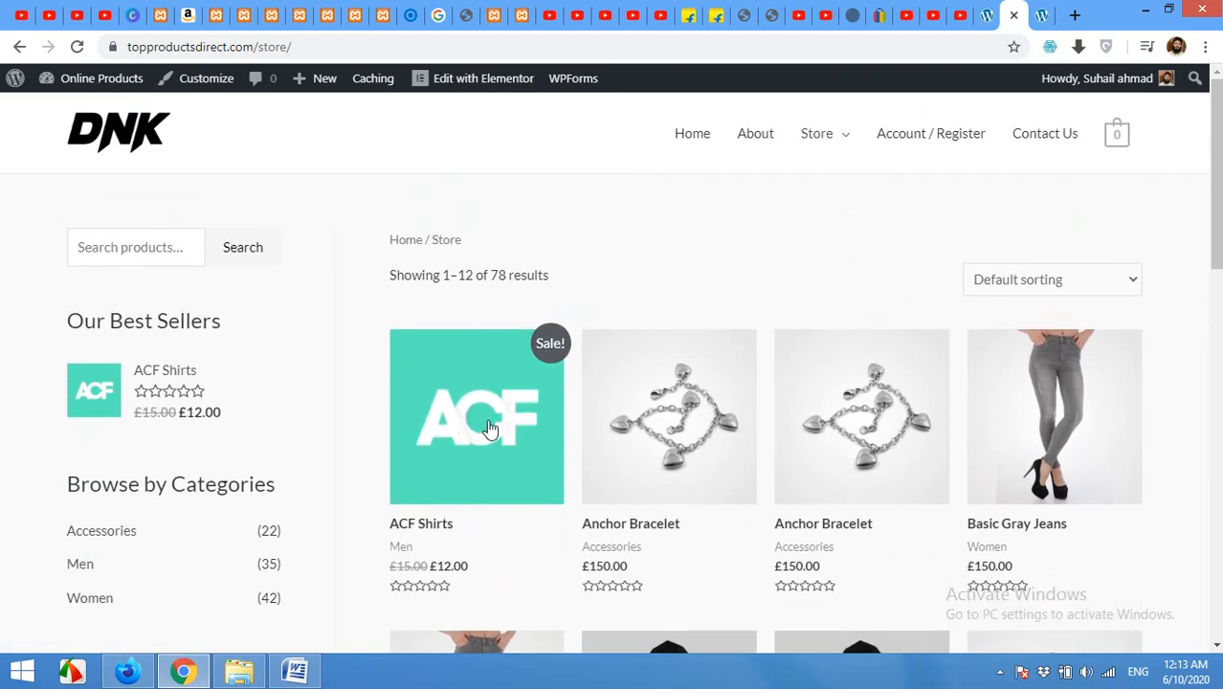
scroll(524, 432, down, 1)
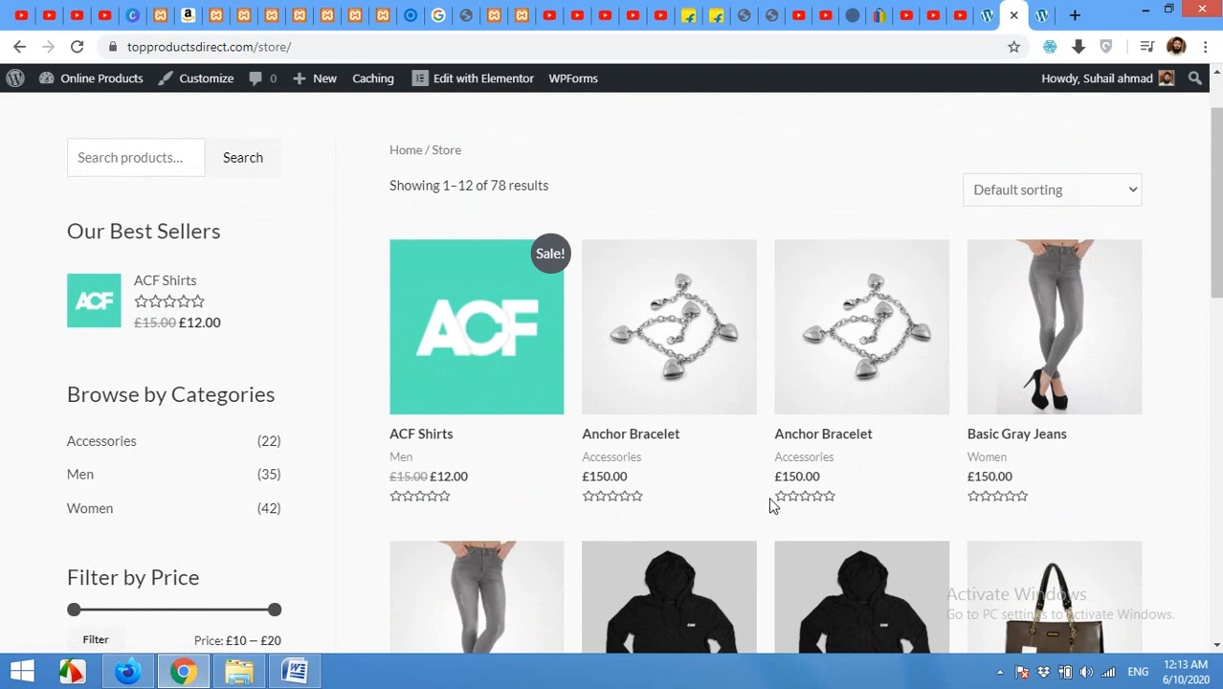
click(987, 15)
mouse_move(45, 366)
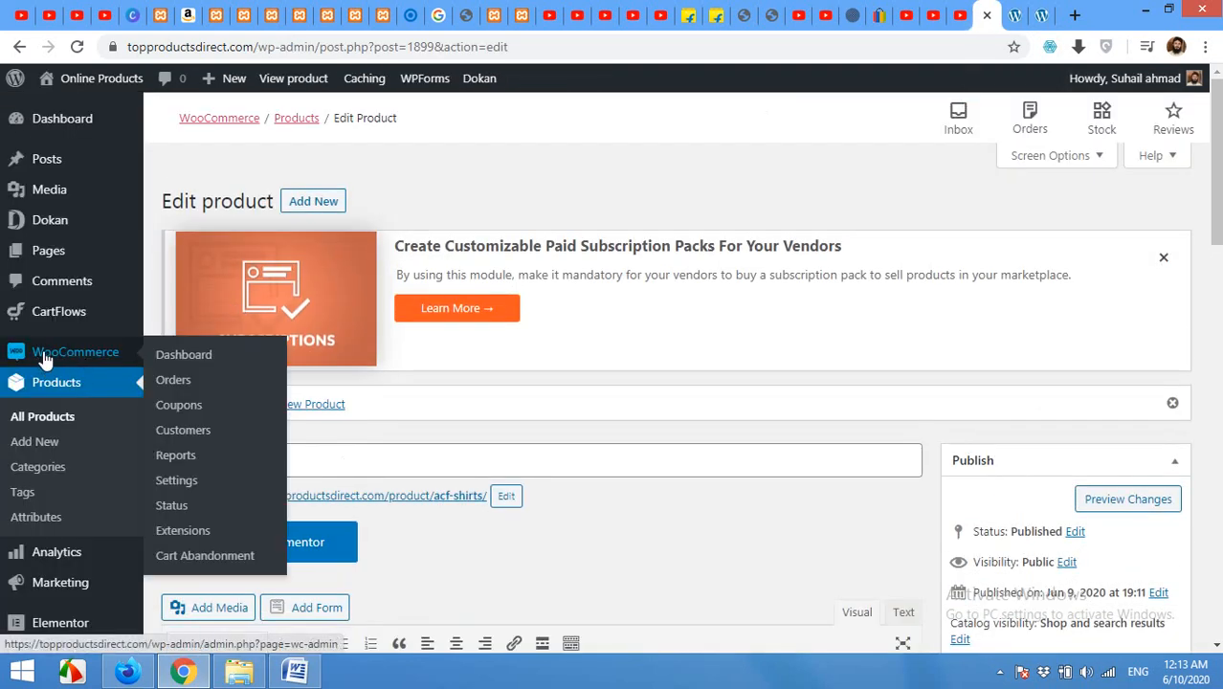
Step: Open WooCommerce general settings and search the currency list for 'usd' and 'doll'
click(177, 483)
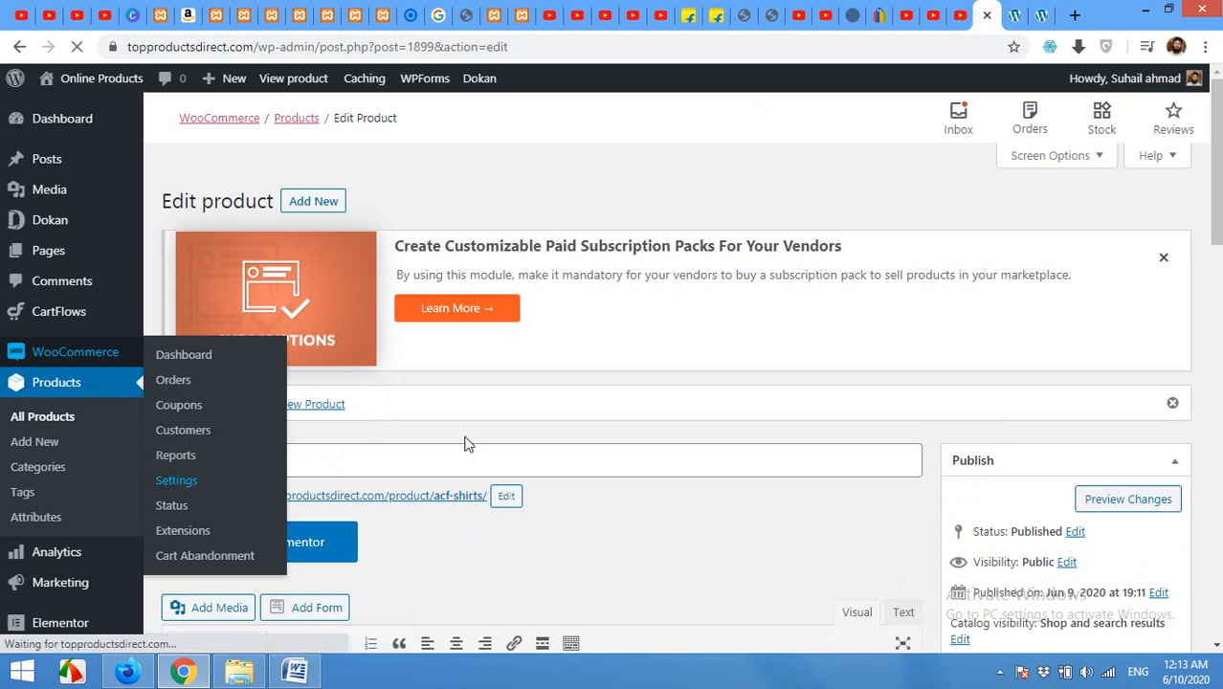
scroll(603, 432, down, 10)
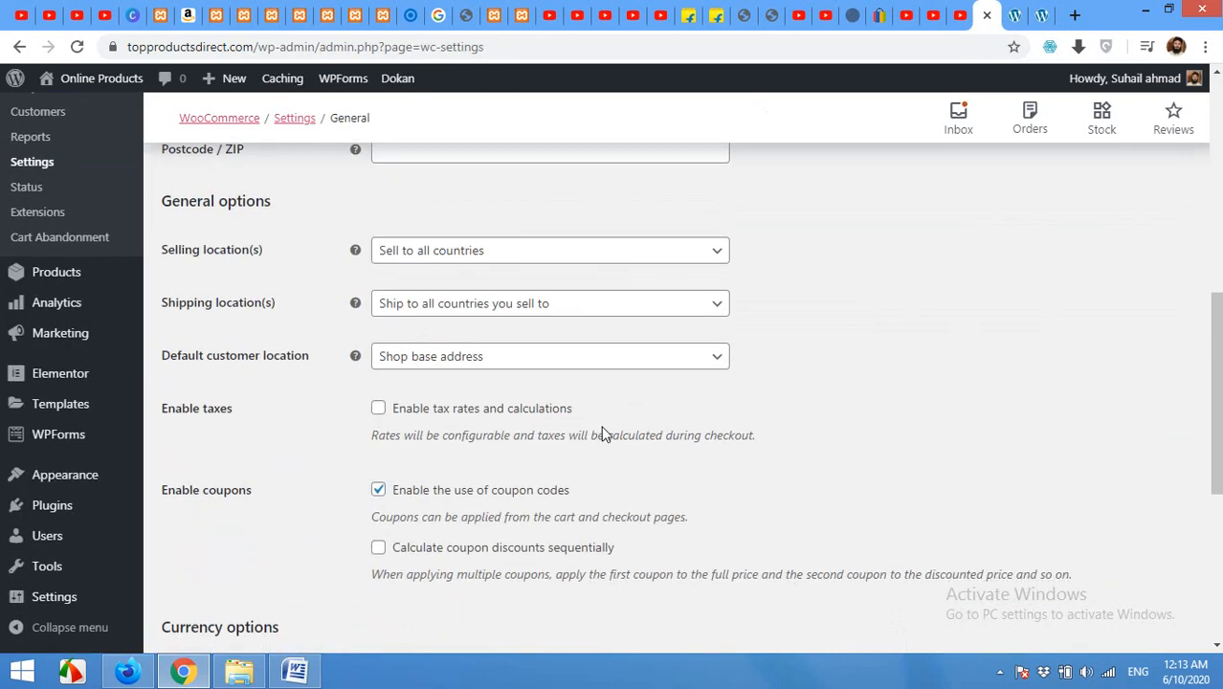
scroll(316, 392, down, 2)
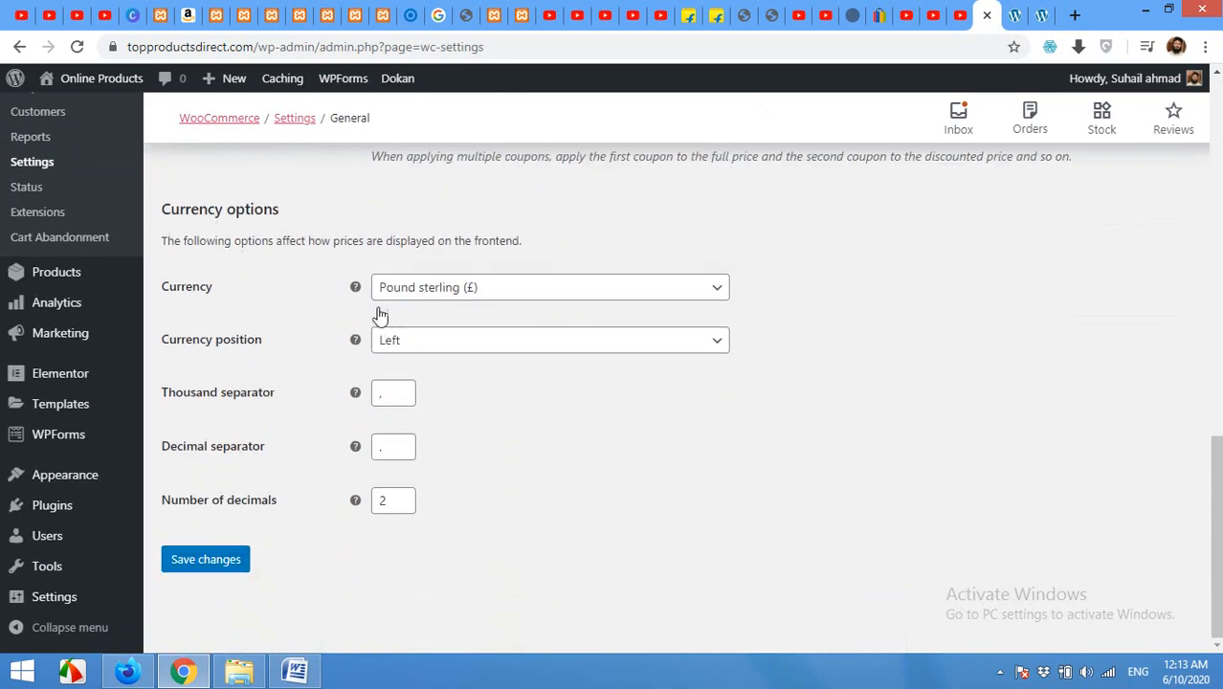
click(427, 287)
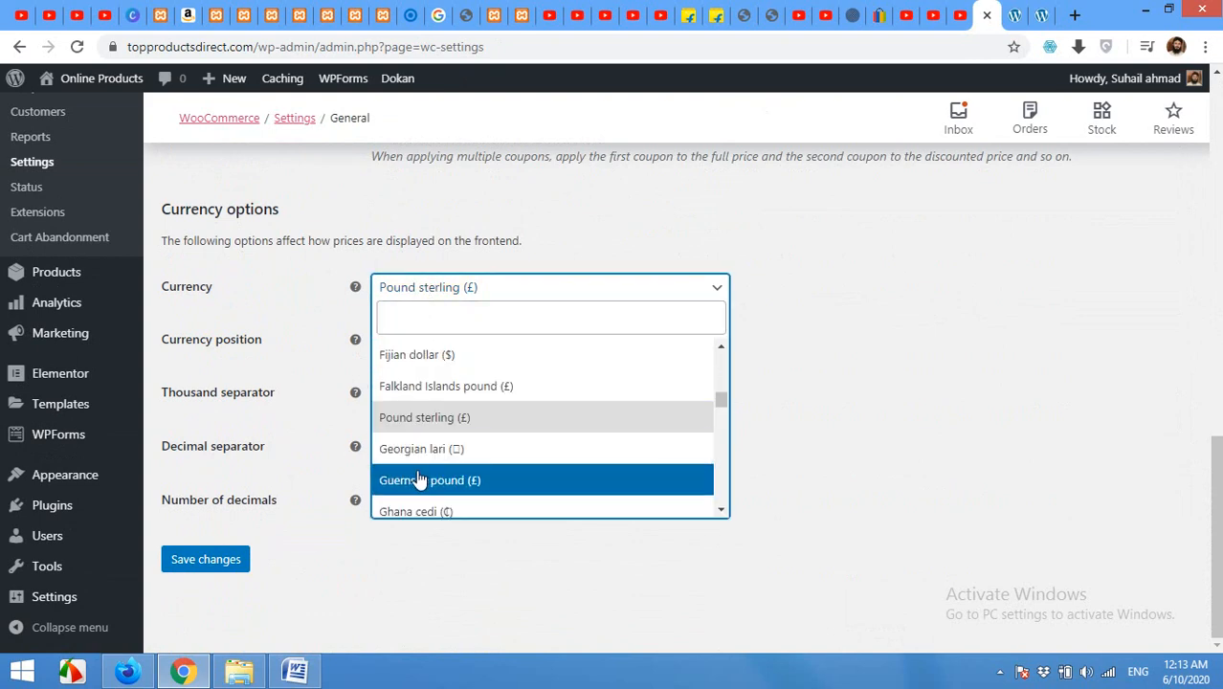
click(443, 317)
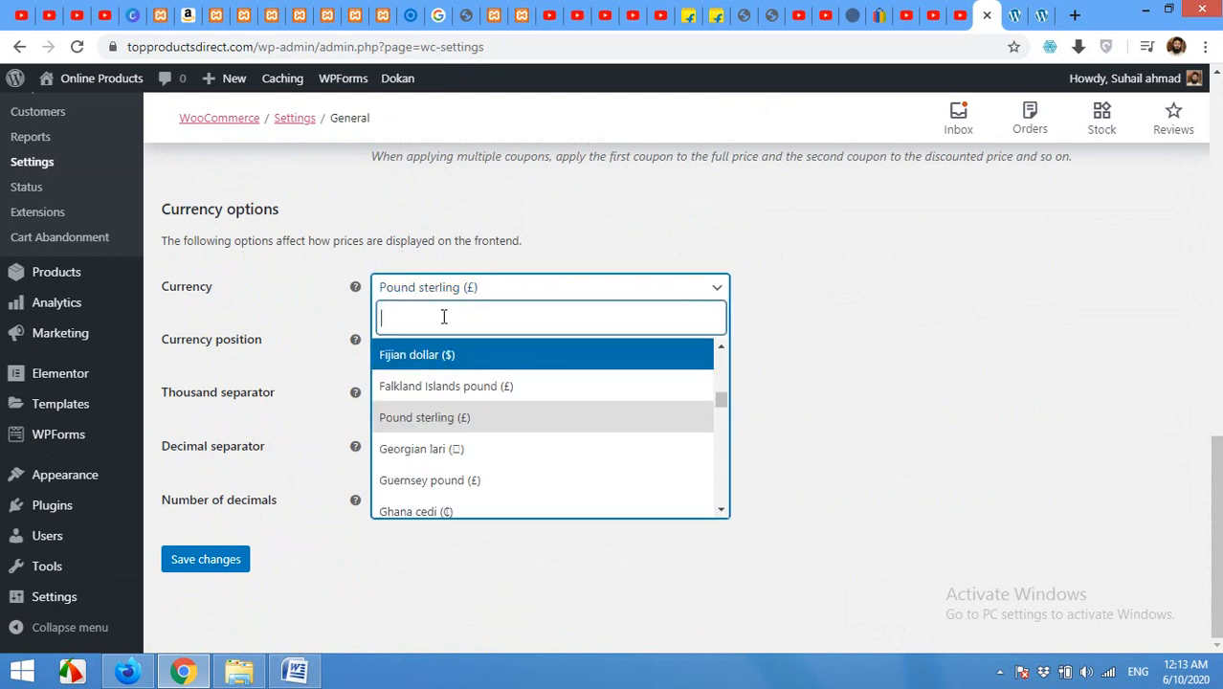
text(usd)
key(BackSpace)
key(BackSpace)
key(BackSpace)
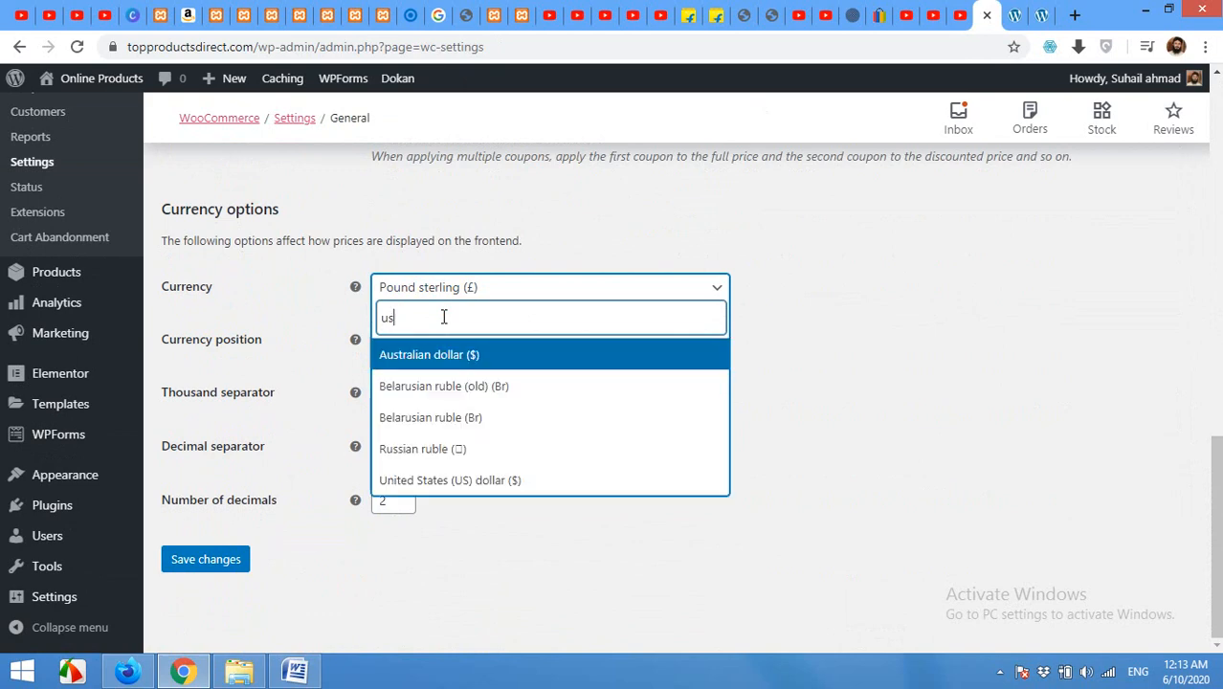
text(doll)
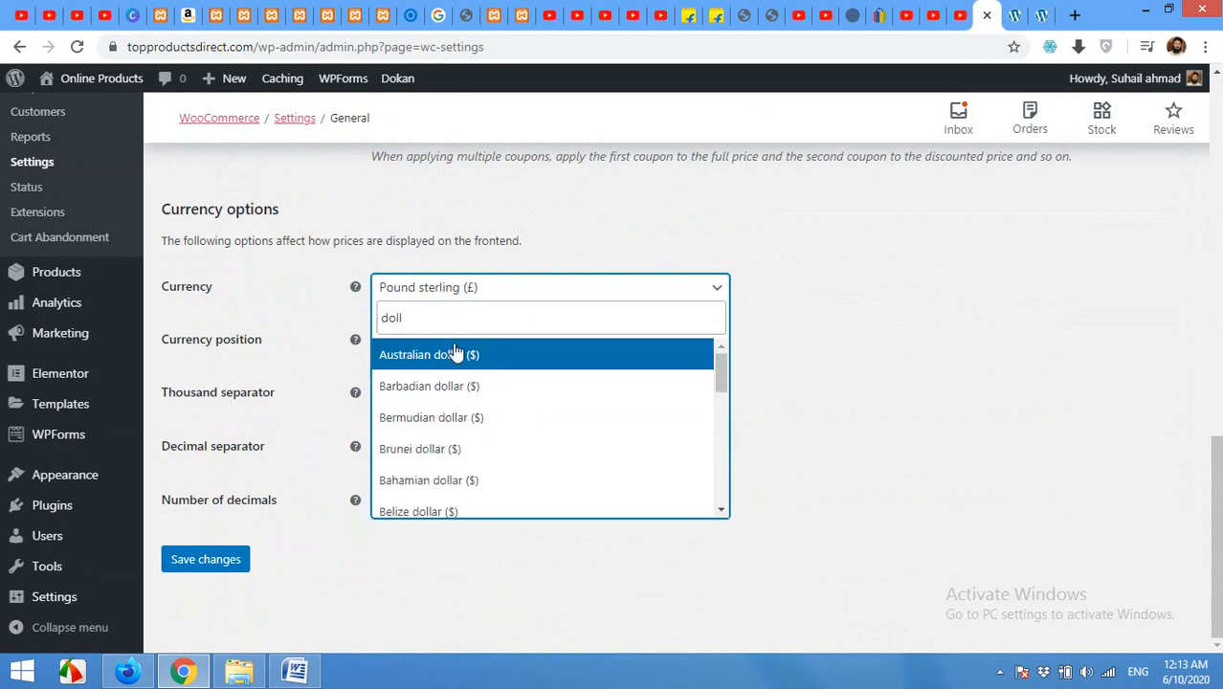
Step: Search for 'rupe', then close the currency list leaving Pound sterling unchanged
scroll(446, 464, down, 4)
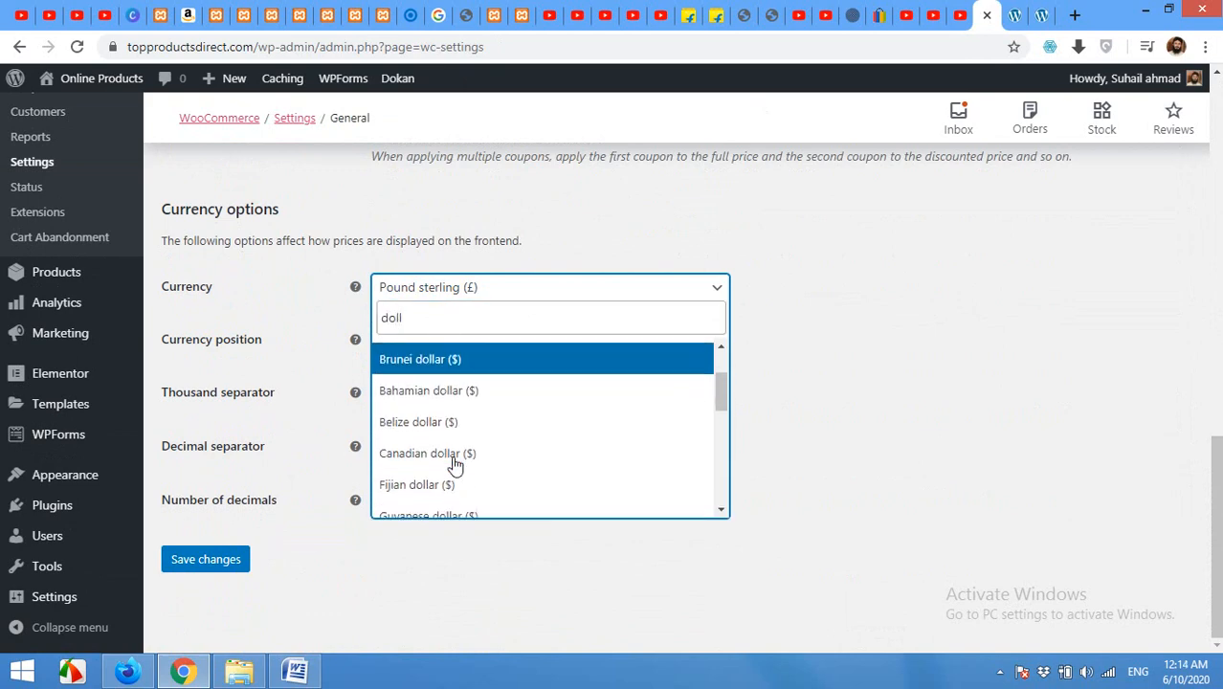
scroll(446, 402, up, 1)
scroll(474, 436, down, 3)
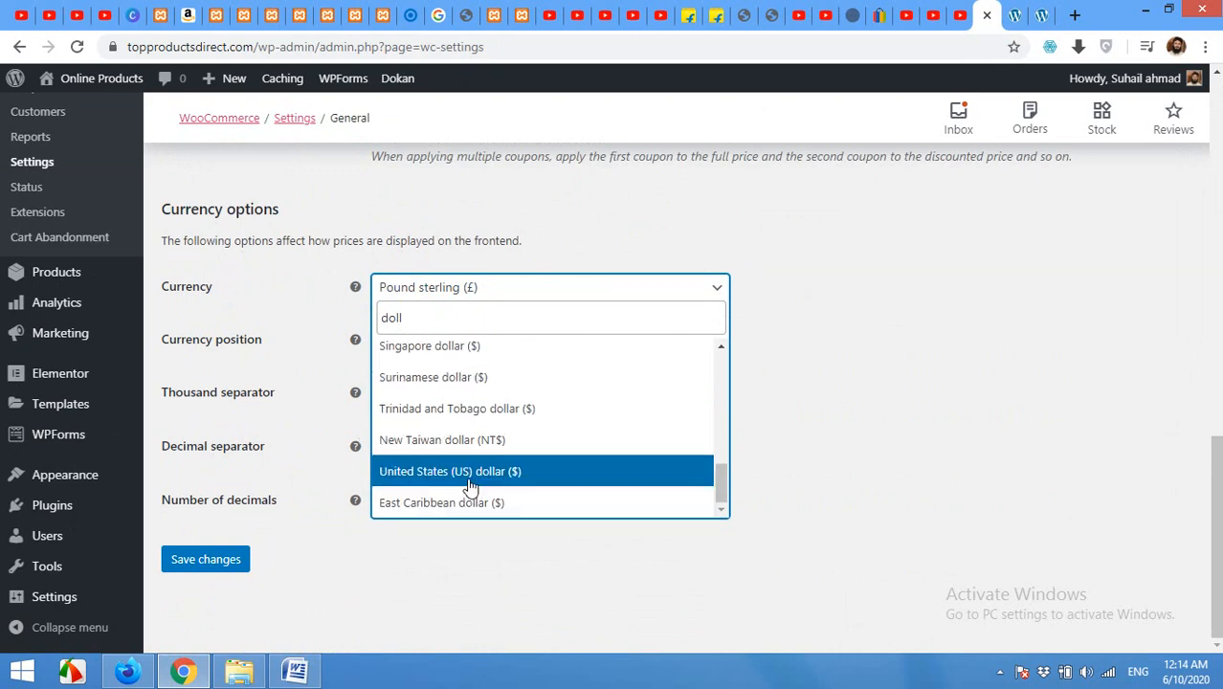
click(439, 321)
drag(439, 321, 344, 330)
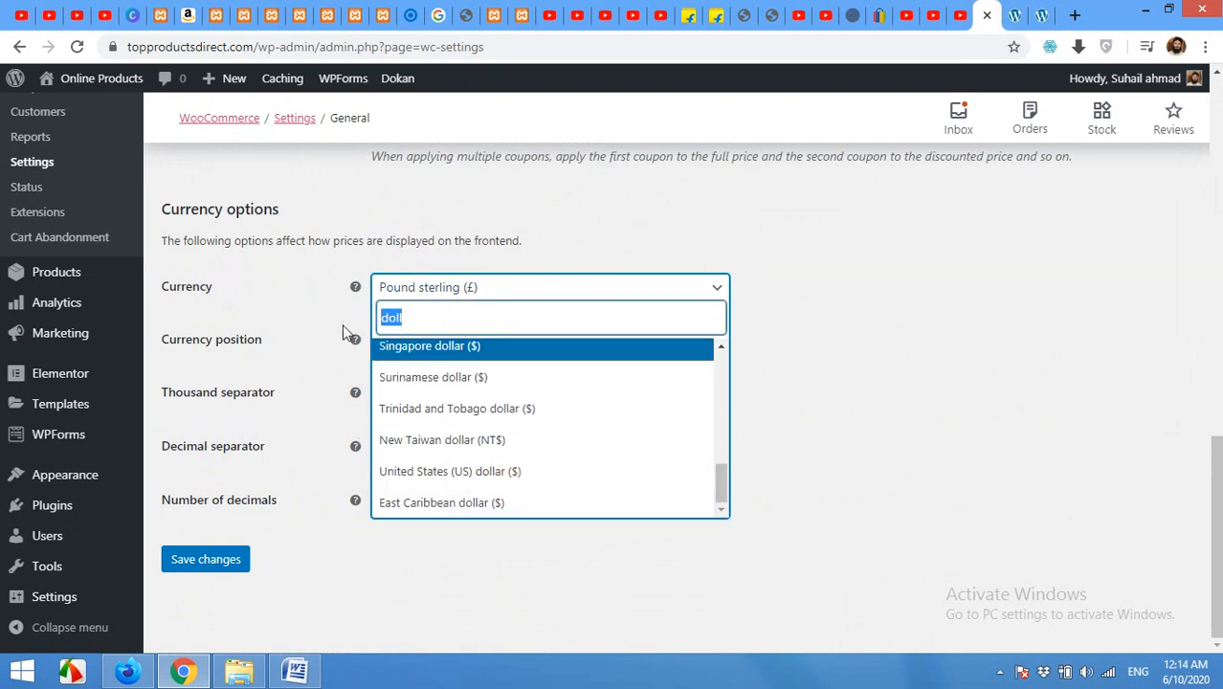
text(ru)
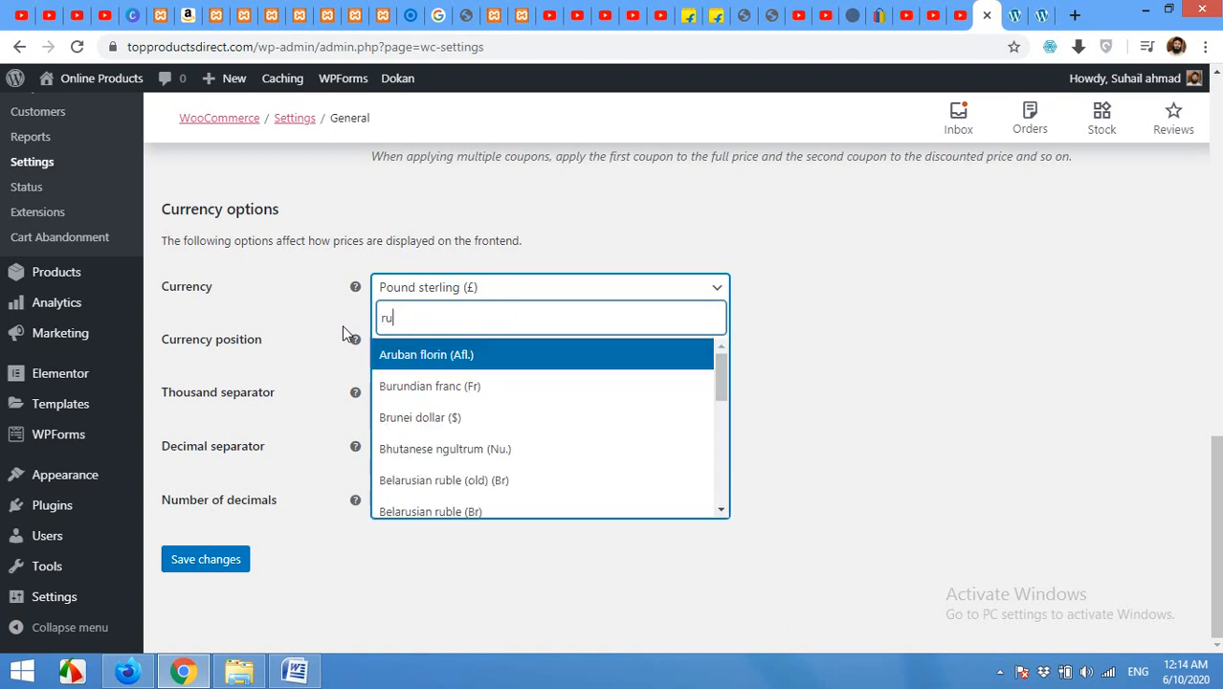
text(pe)
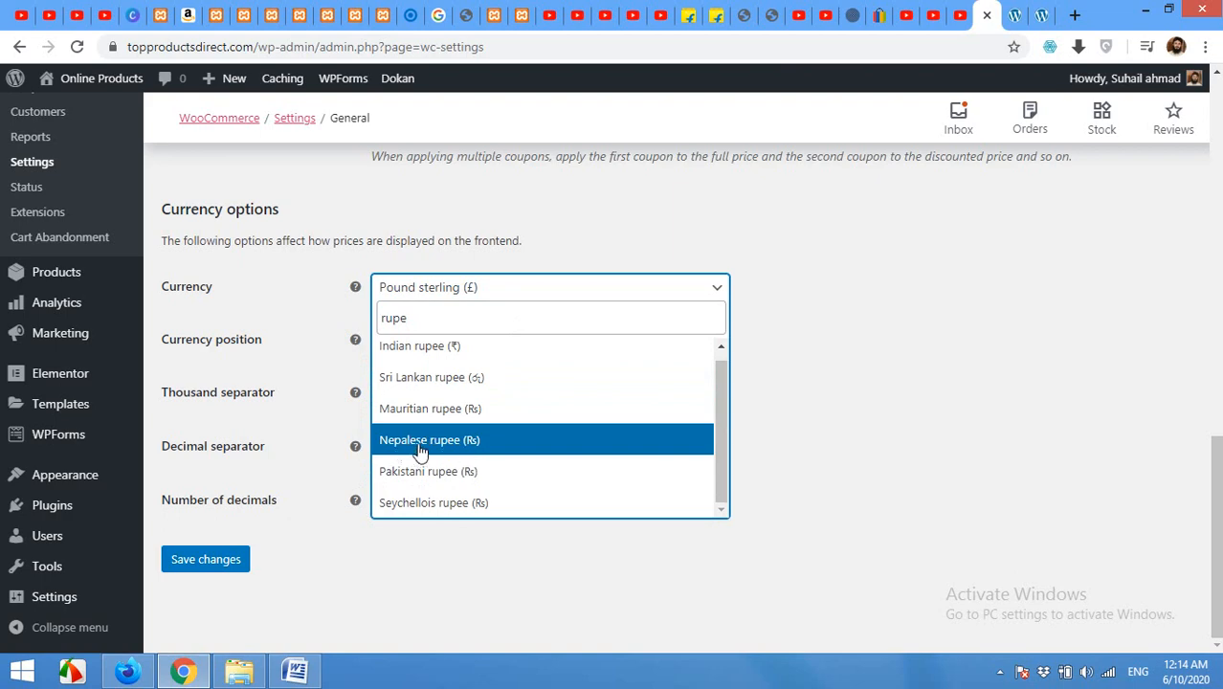
click(869, 347)
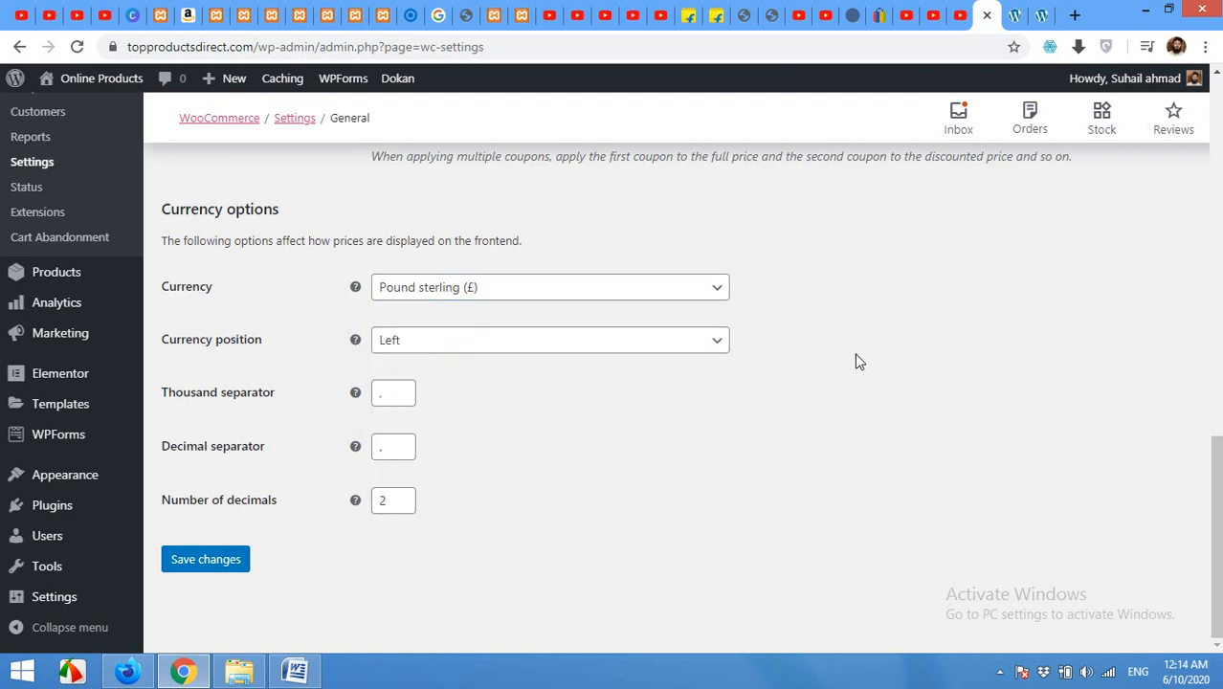
Step: Switch to the vendor's Dokan Products page, where ACF Shirts is still Pending Review
scroll(529, 342, up, 5)
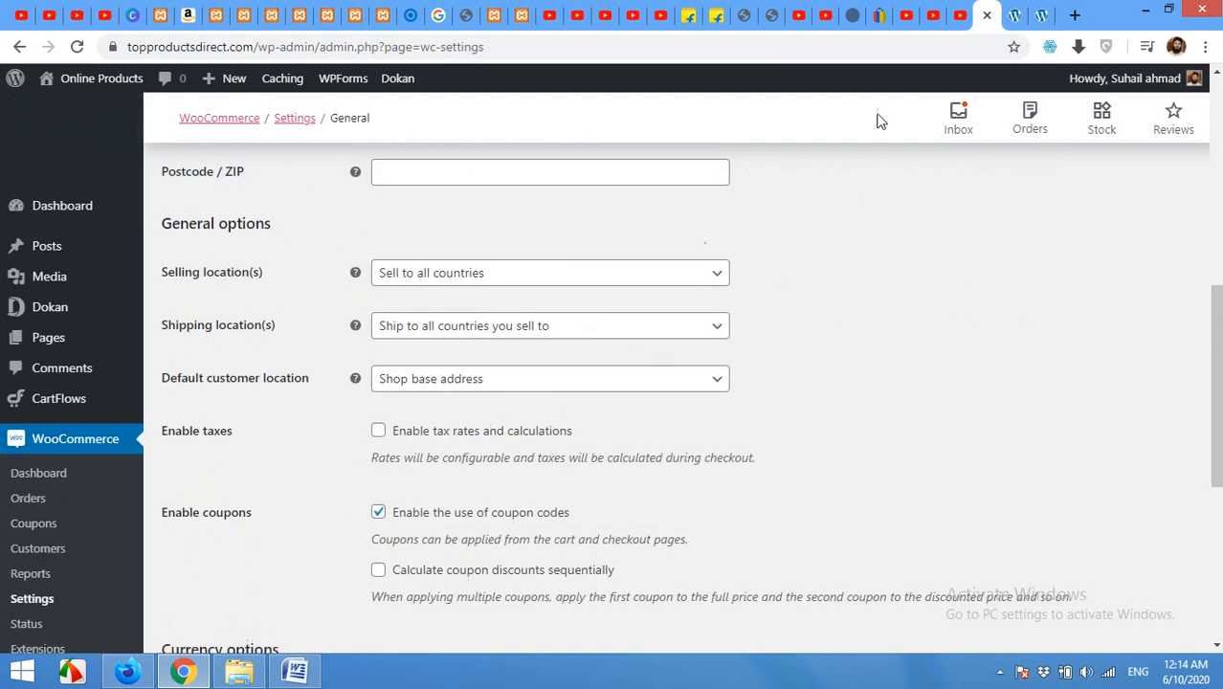
scroll(186, 306, up, 6)
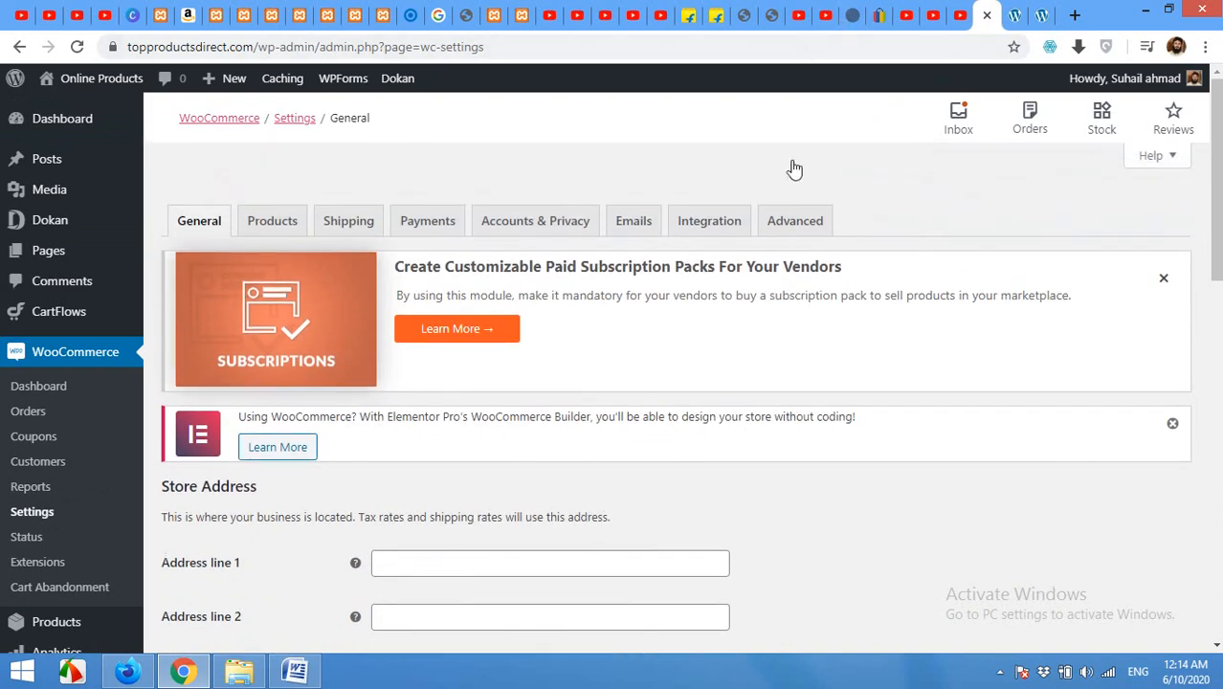
click(127, 672)
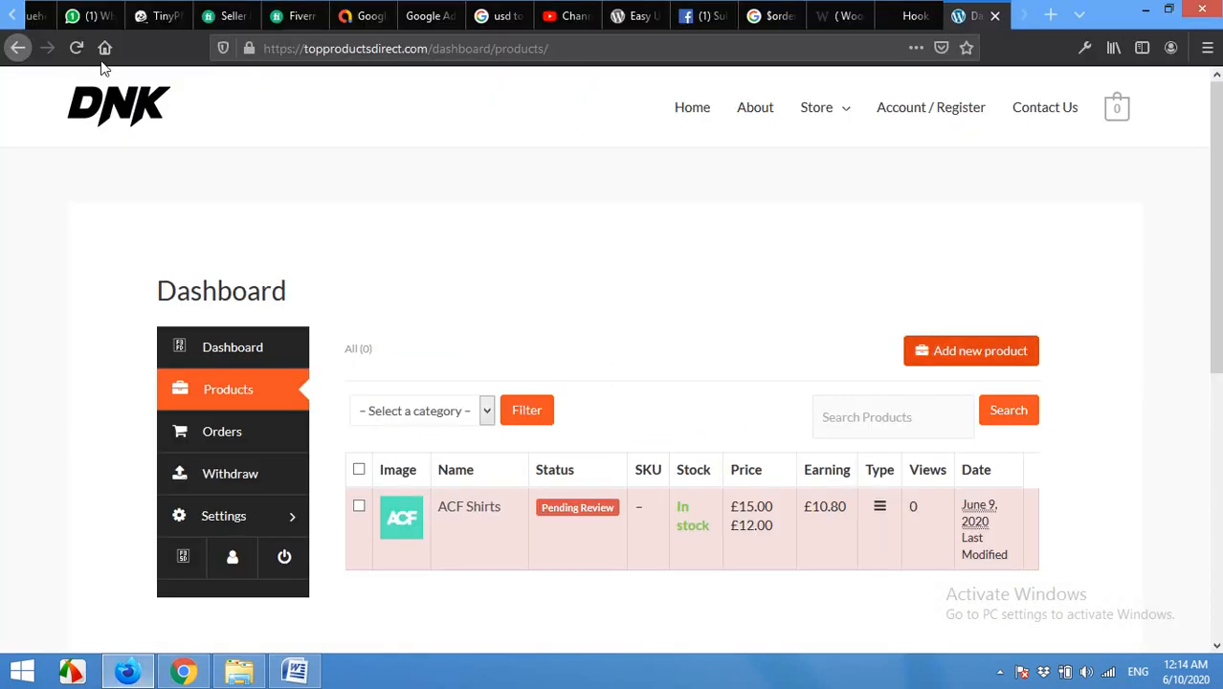
Step: Reload the vendor's product list, then switch back to the WordPress admin dashboard
click(77, 48)
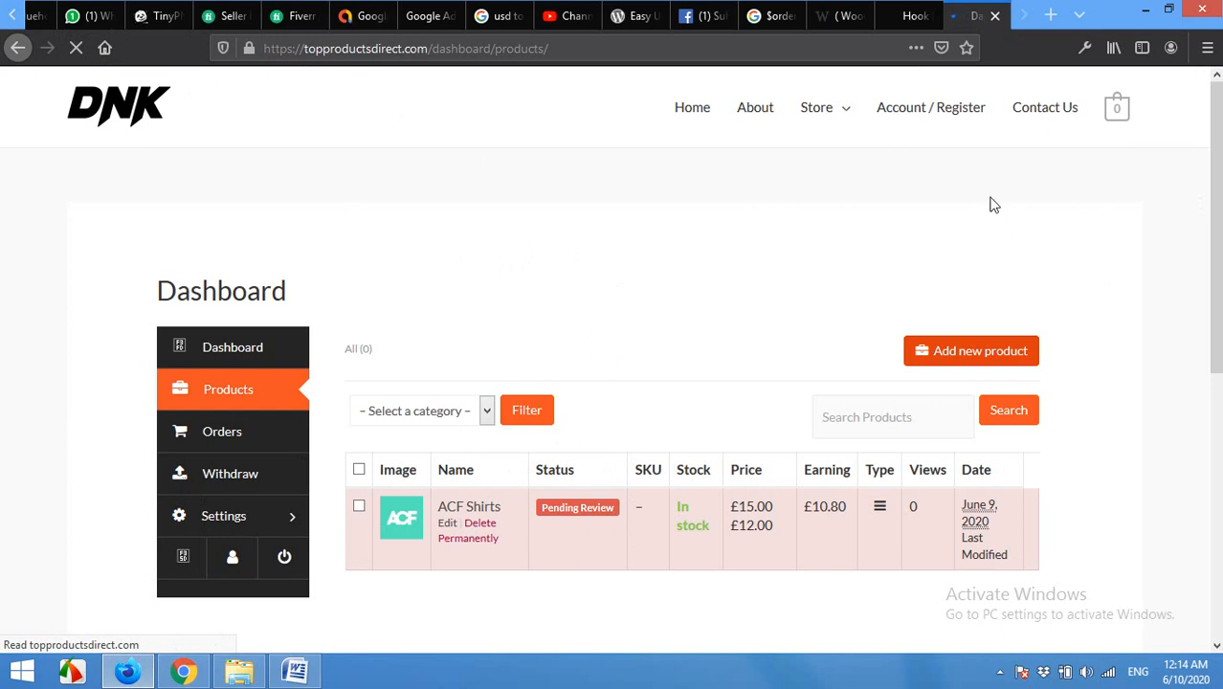
scroll(664, 415, down, 3)
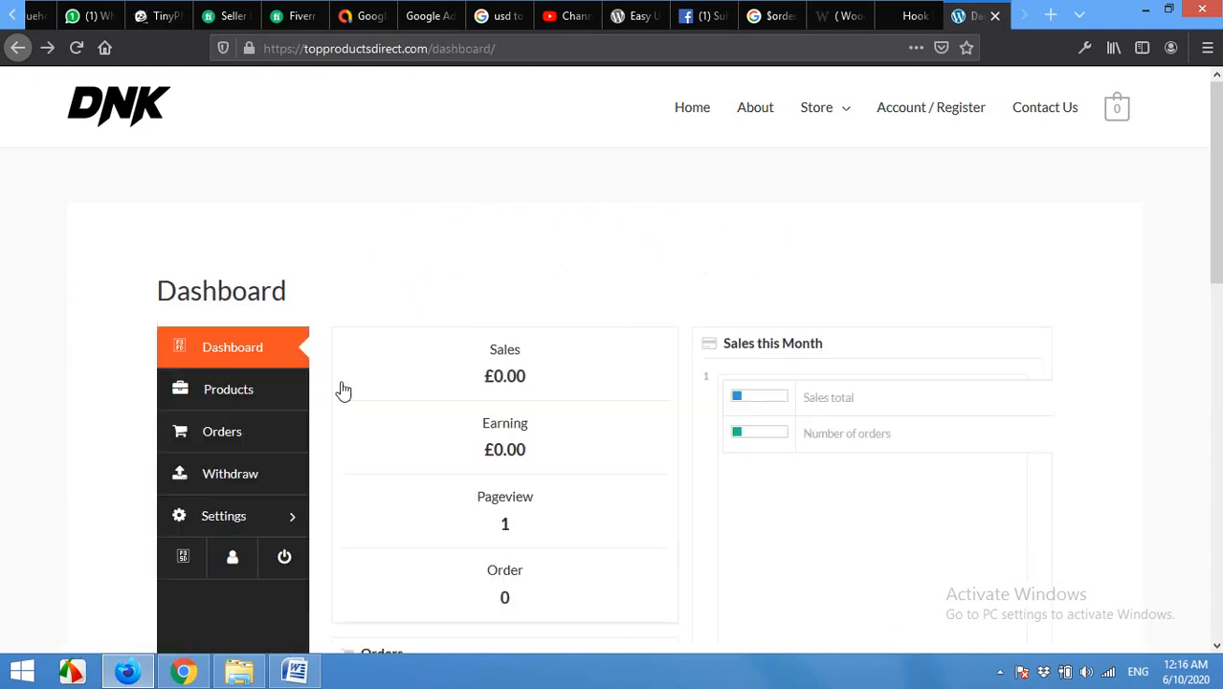
click(188, 672)
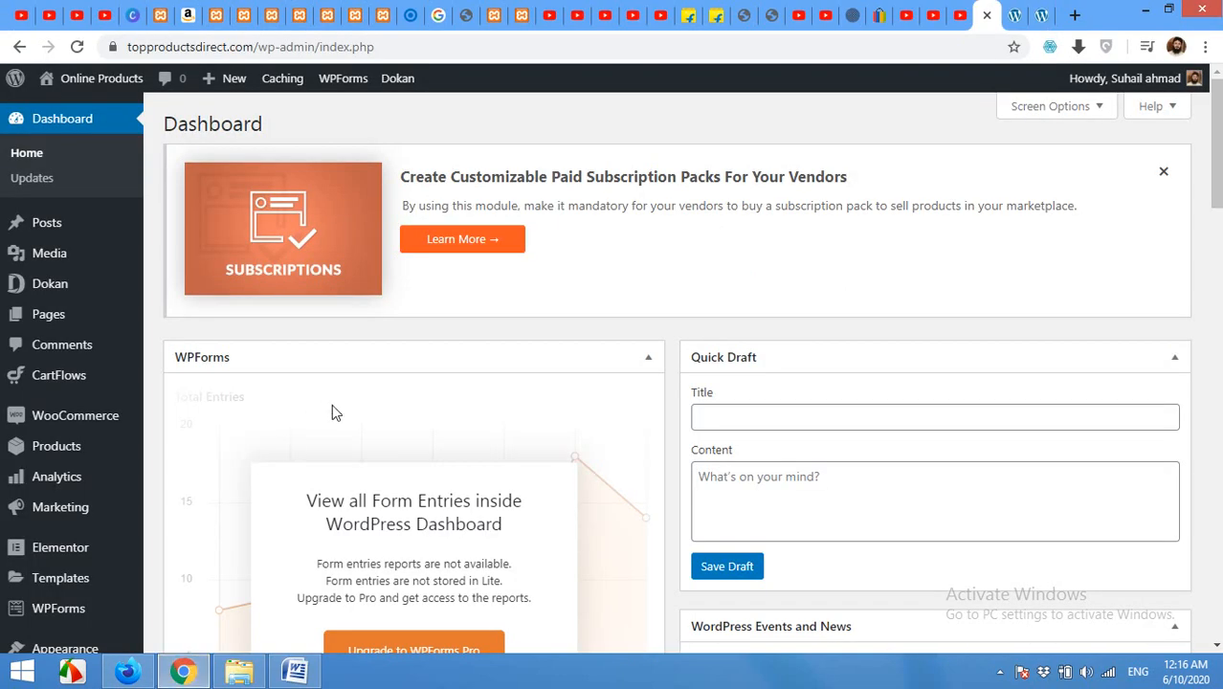
Step: Open Settings > Permalinks and save the product permalinks with the default base
scroll(316, 421, down, 3)
scroll(299, 438, down, 3)
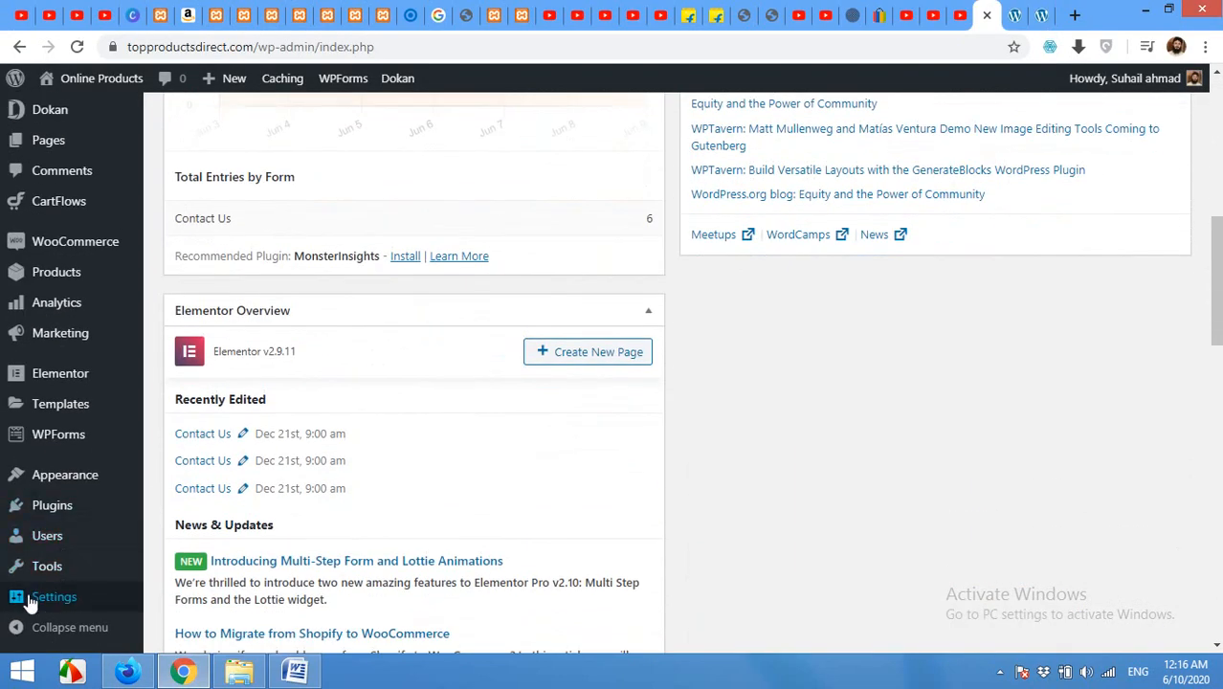
mouse_move(39, 596)
click(190, 584)
scroll(277, 452, down, 3)
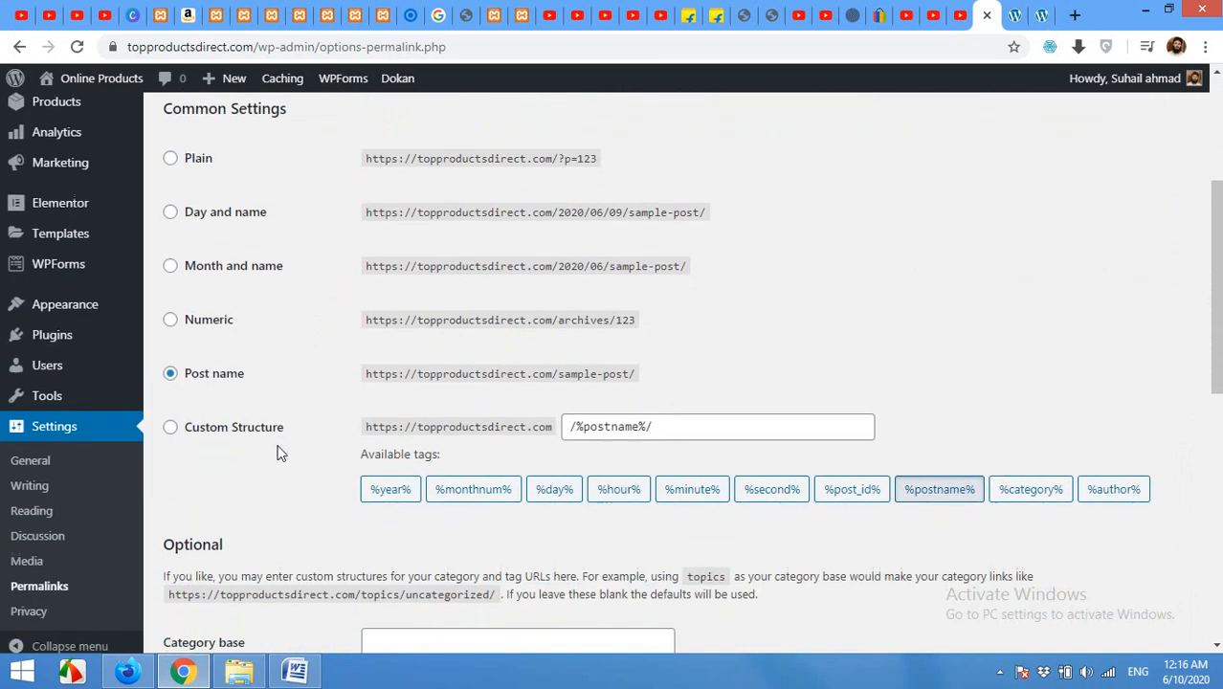
scroll(278, 452, down, 6)
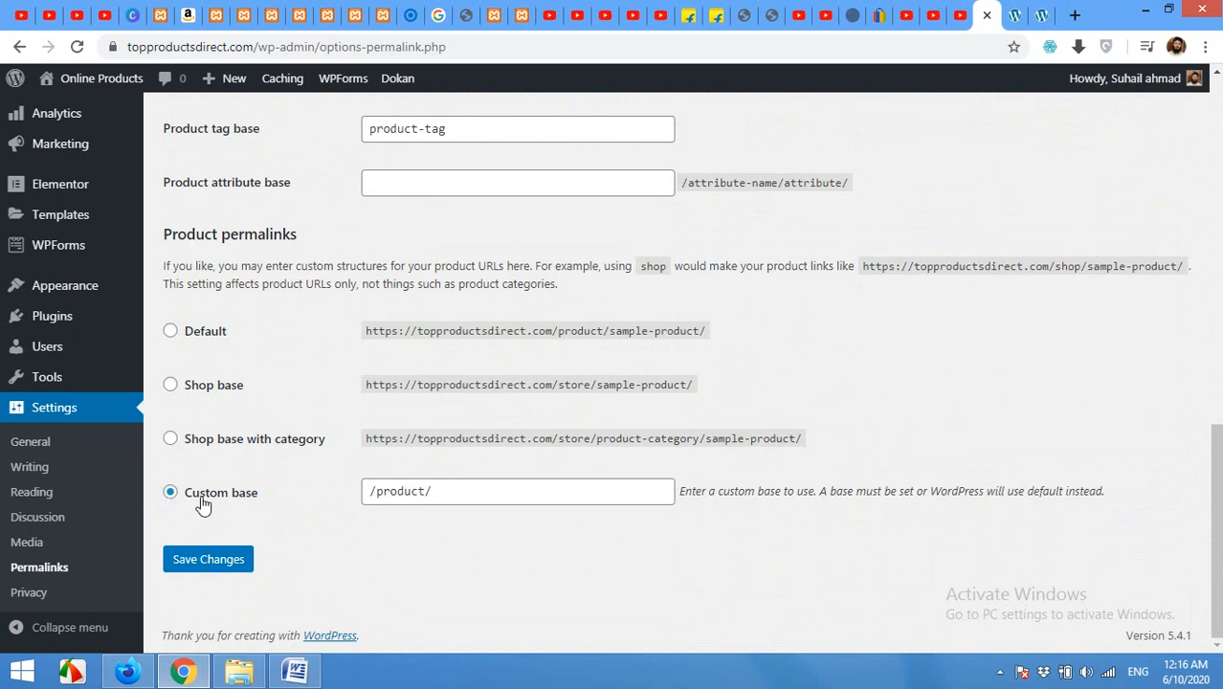
click(192, 330)
click(209, 562)
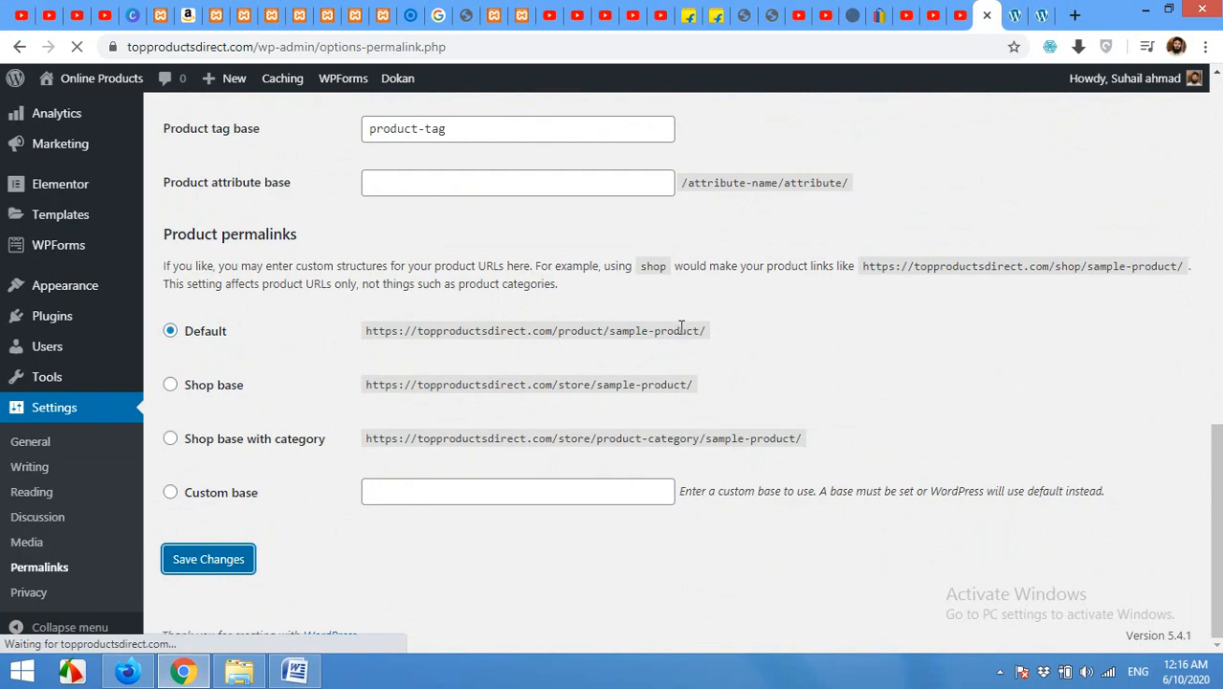
Step: Save product permalinks with Custom base 'product/' and return to the vendor's dashboard
scroll(624, 367, down, 10)
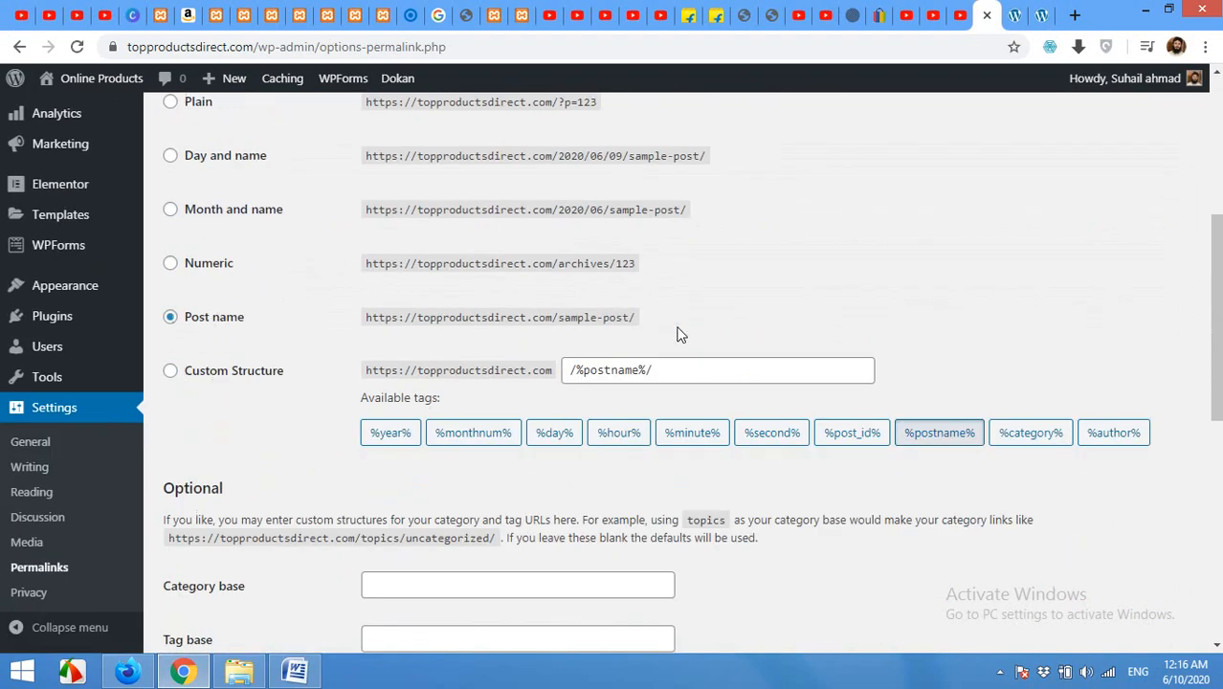
scroll(627, 366, down, 1)
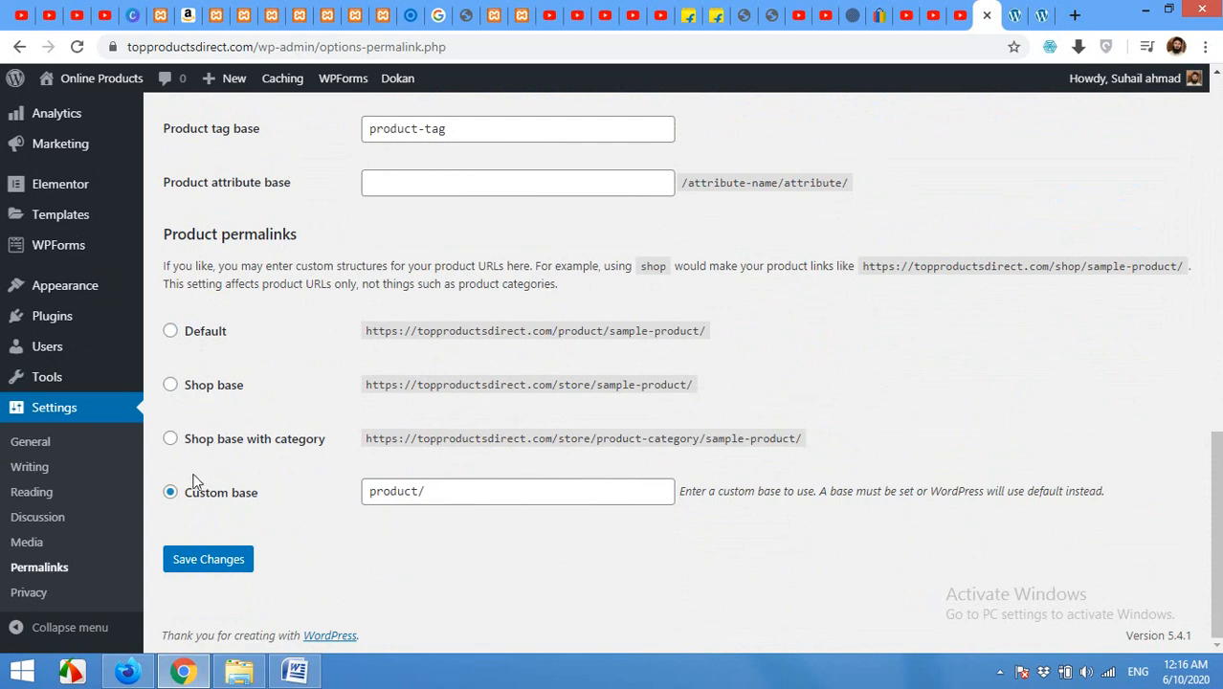
click(169, 493)
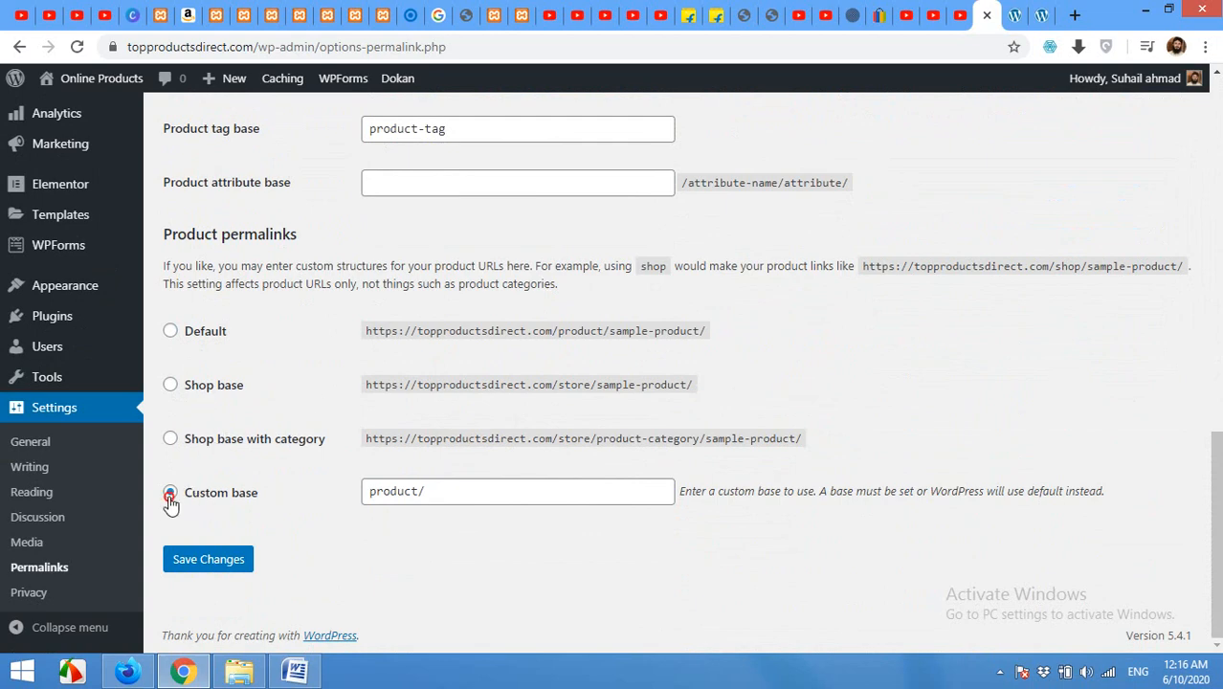
click(193, 565)
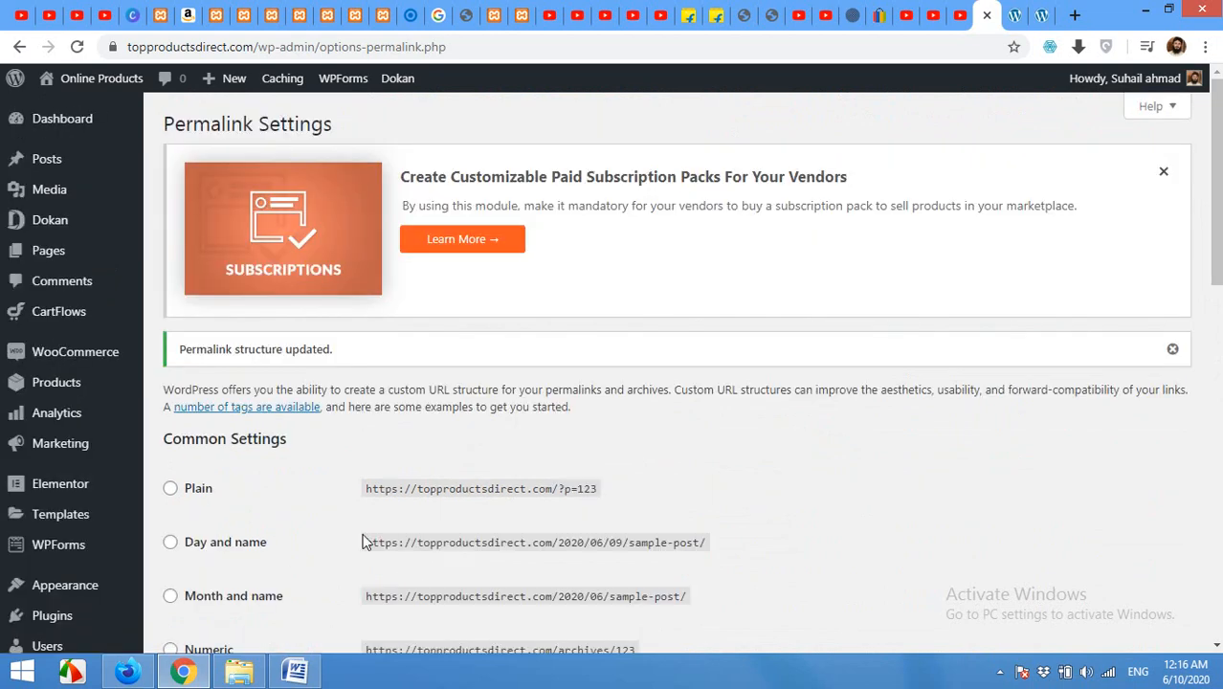
click(134, 674)
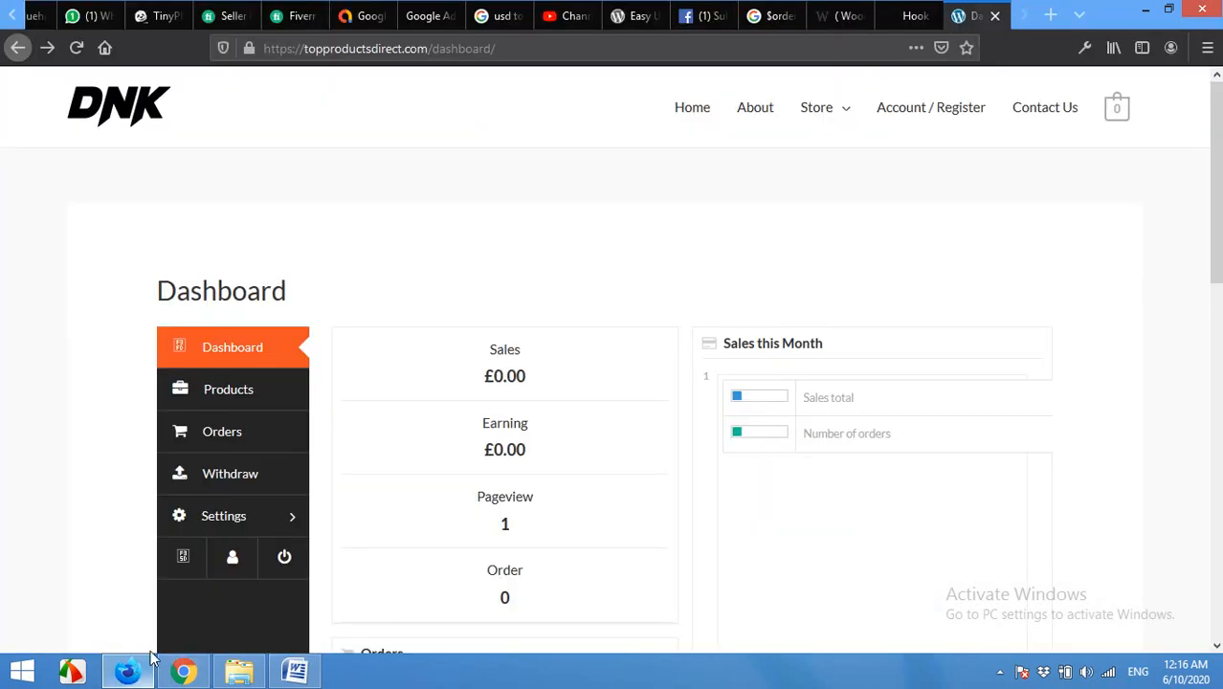
Step: Go to the vendor's product list, now showing ACF Shirts Online, and edit ACF Shirts
click(212, 396)
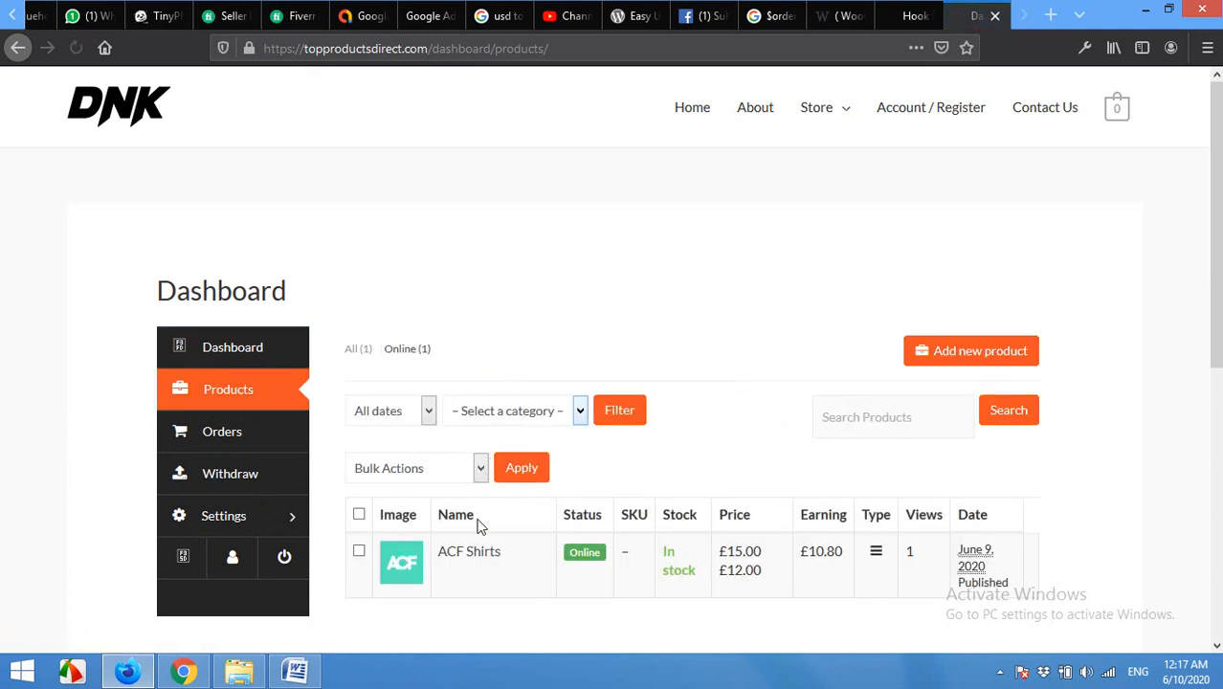
mouse_move(449, 578)
click(447, 570)
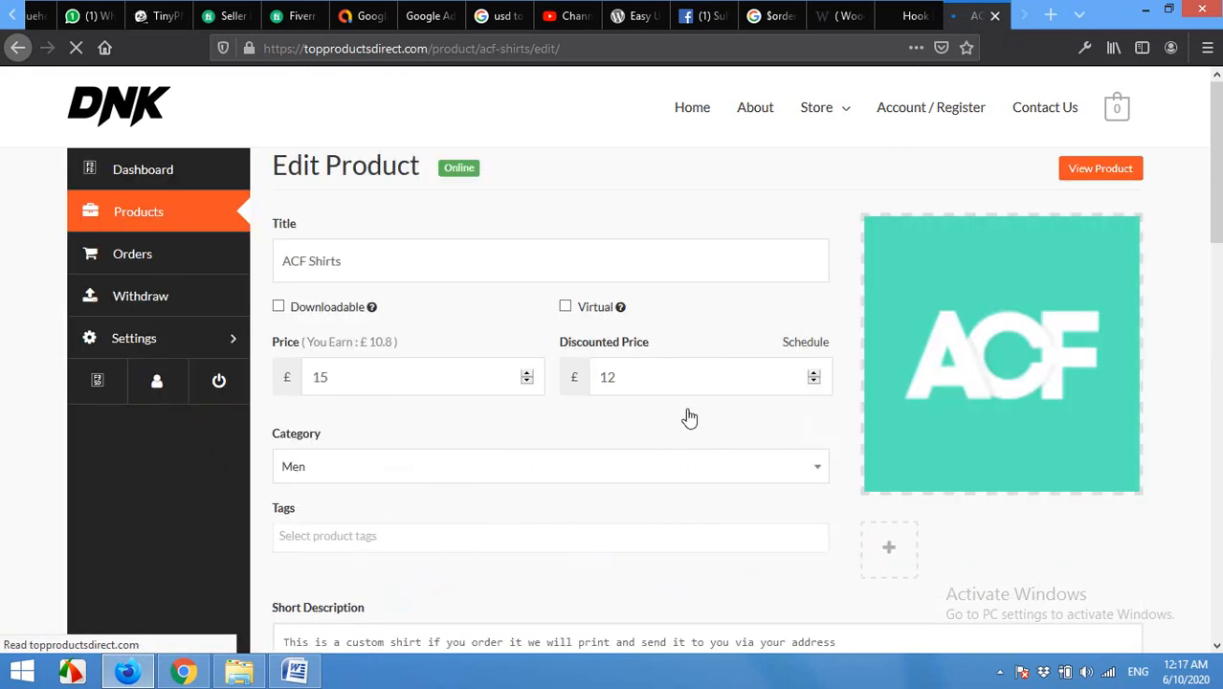
Step: Check the ACF Shirts title and product tags fields on the Edit Product form
scroll(845, 357, down, 5)
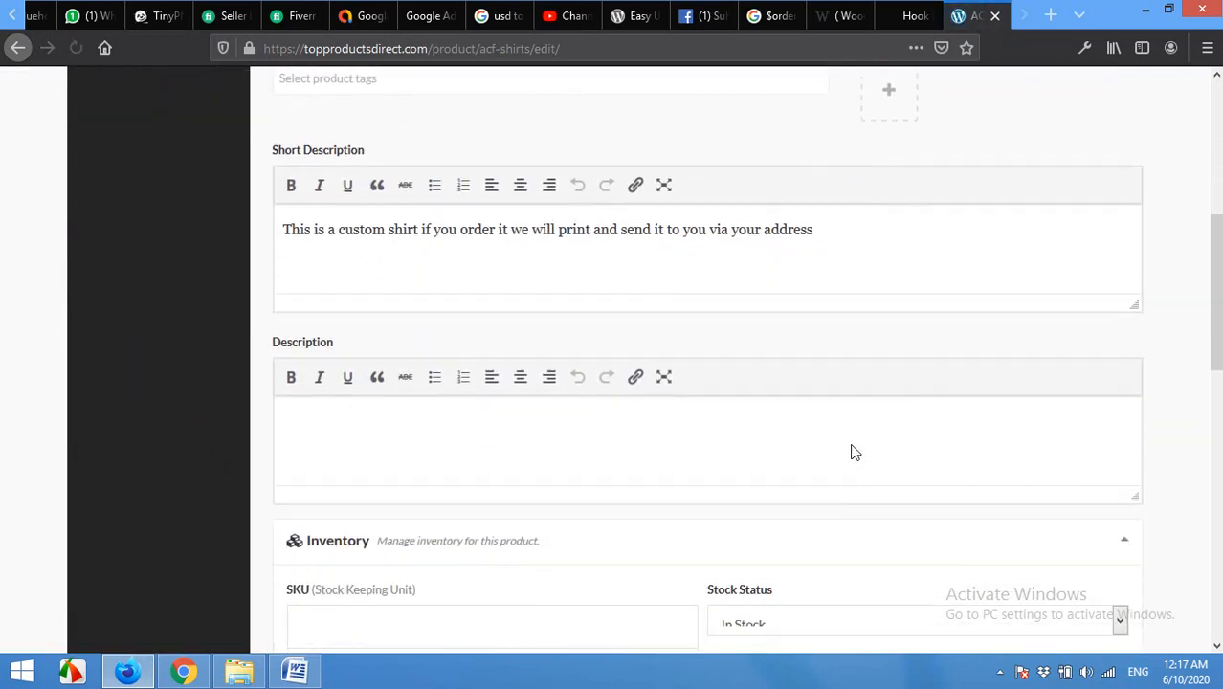
scroll(852, 451, up, 4)
scroll(855, 451, up, 1)
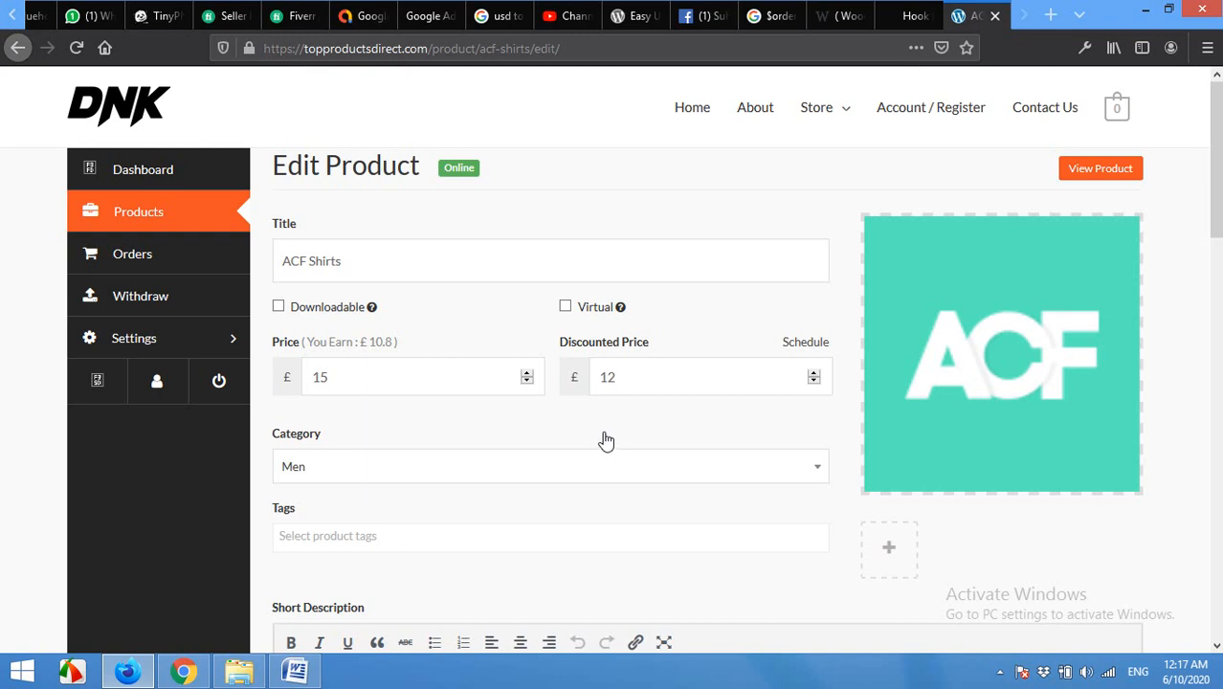
click(356, 264)
scroll(540, 338, down, 2)
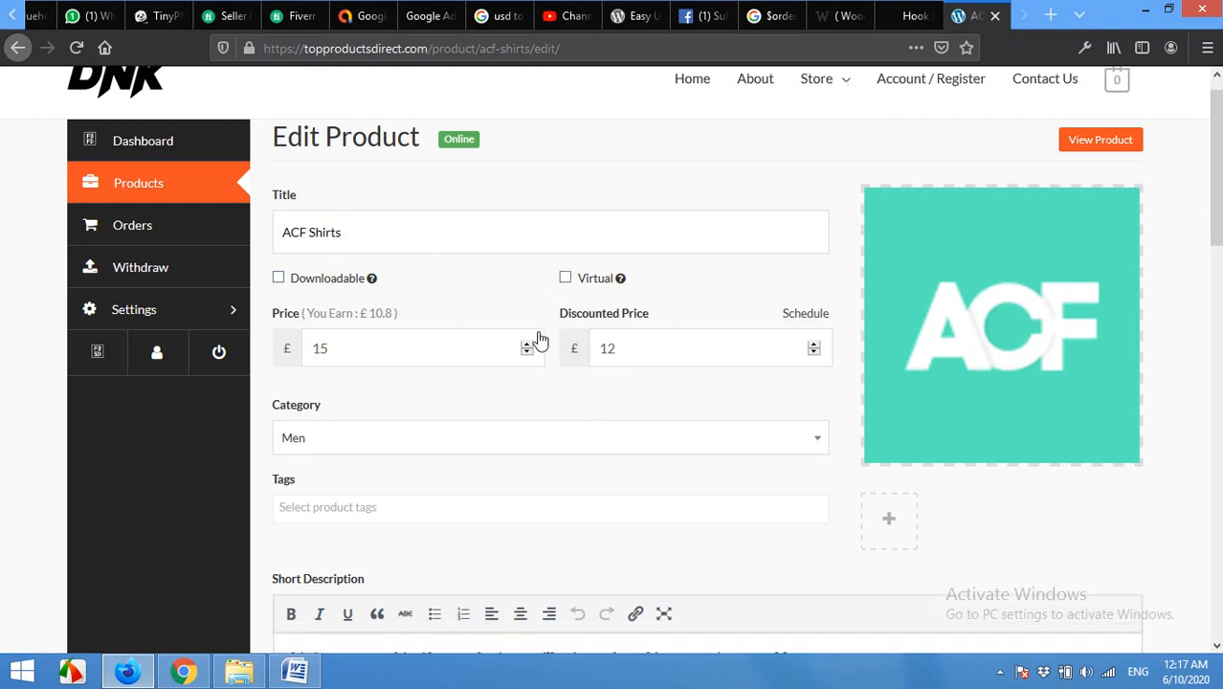
scroll(668, 319, down, 4)
click(442, 262)
click(447, 263)
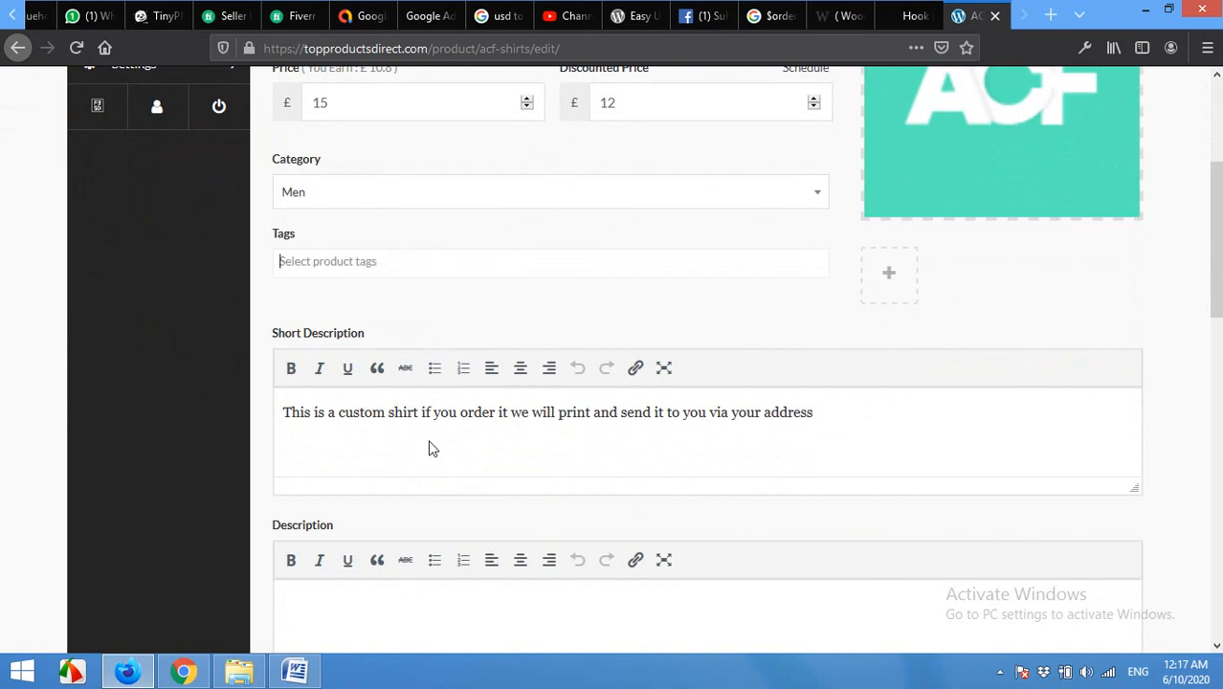
Step: Review the description and remaining product fields, then return to the vendor dashboard overview
scroll(572, 408, down, 1)
scroll(571, 409, down, 4)
click(491, 442)
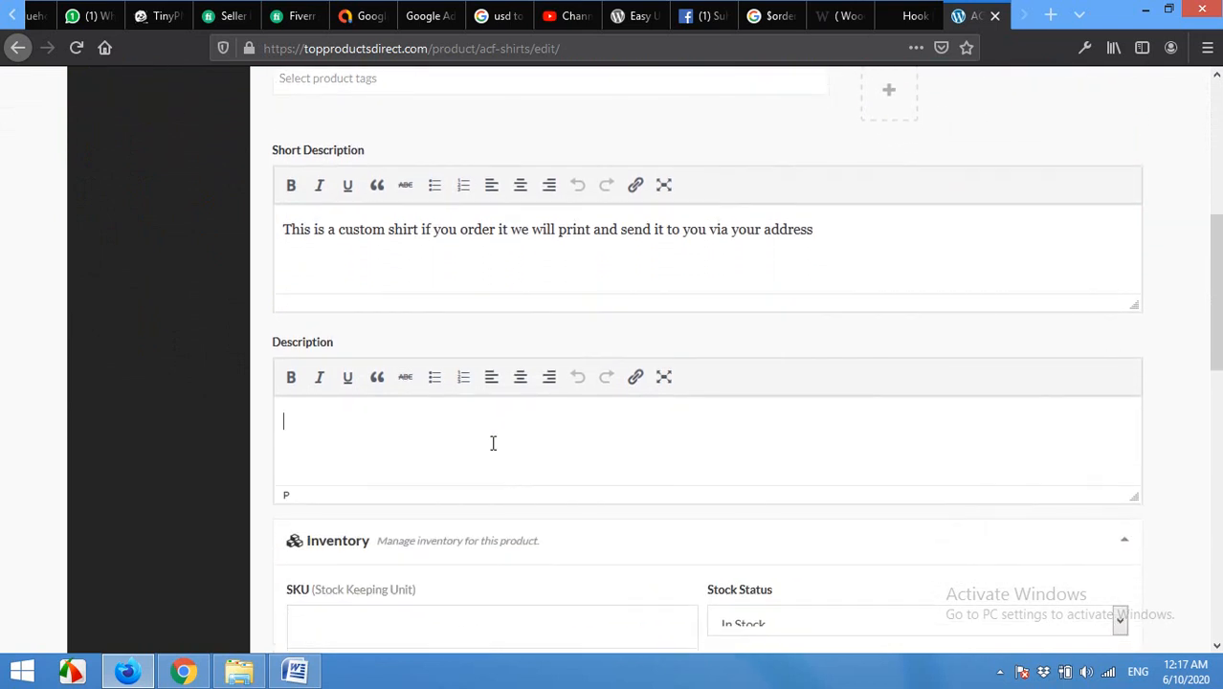
scroll(539, 443, down, 2)
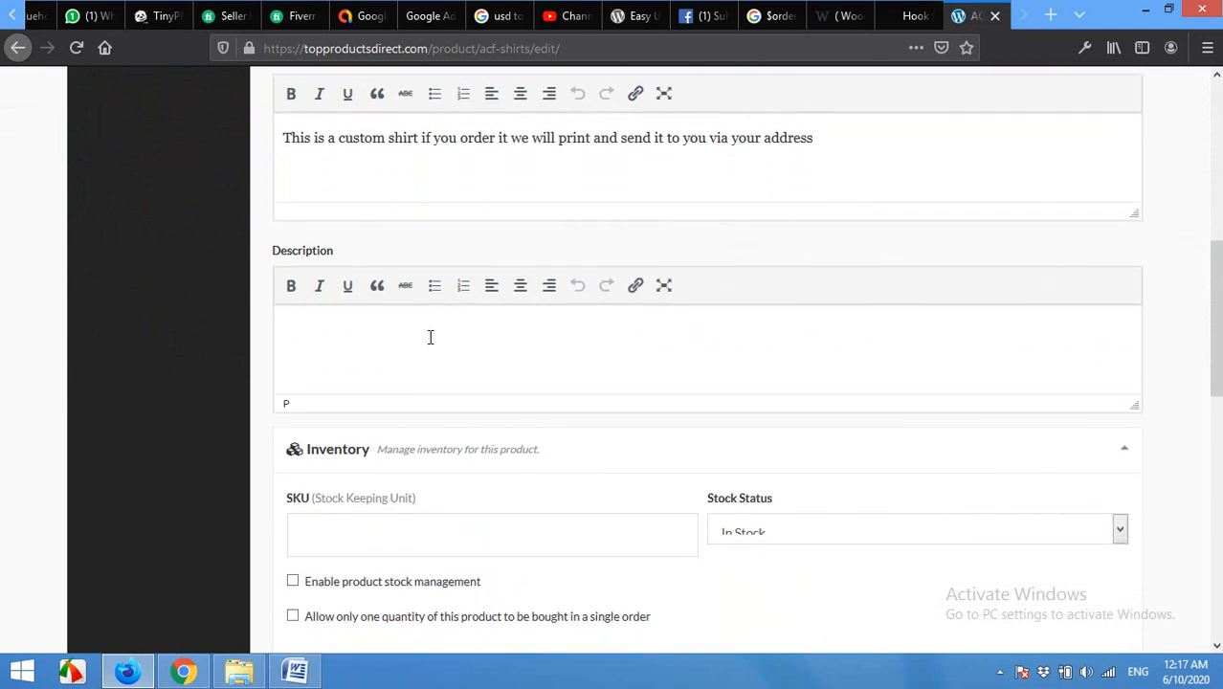
scroll(430, 337, down, 4)
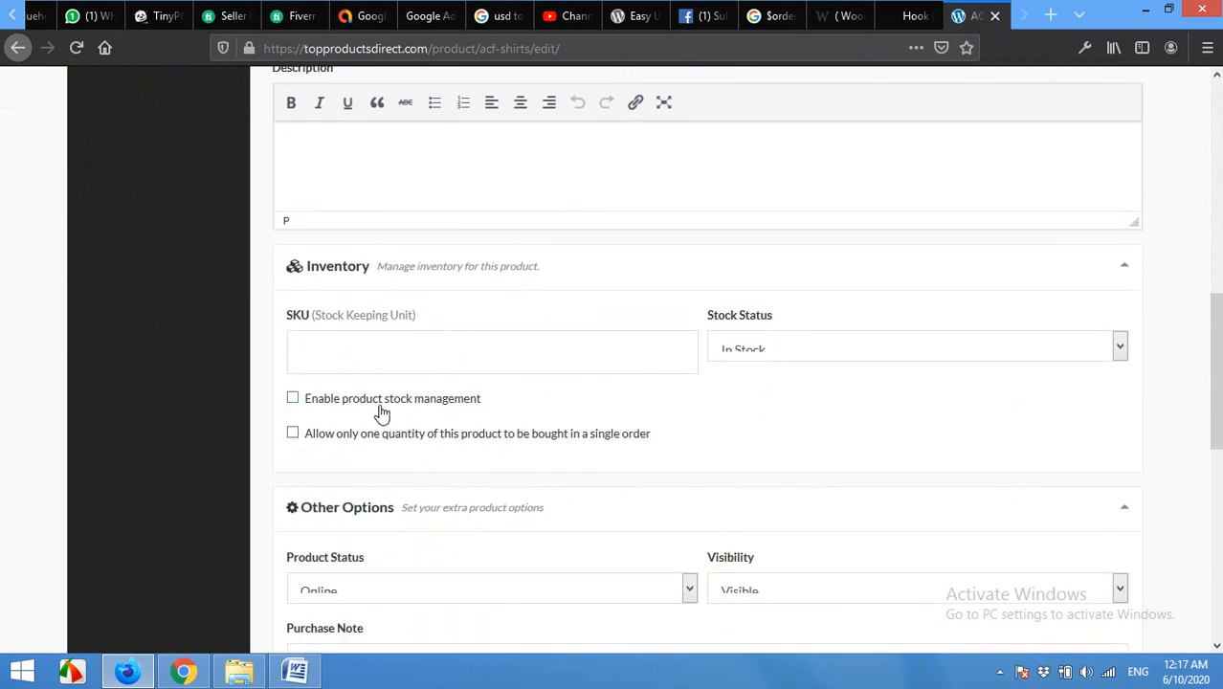
scroll(450, 483, down, 4)
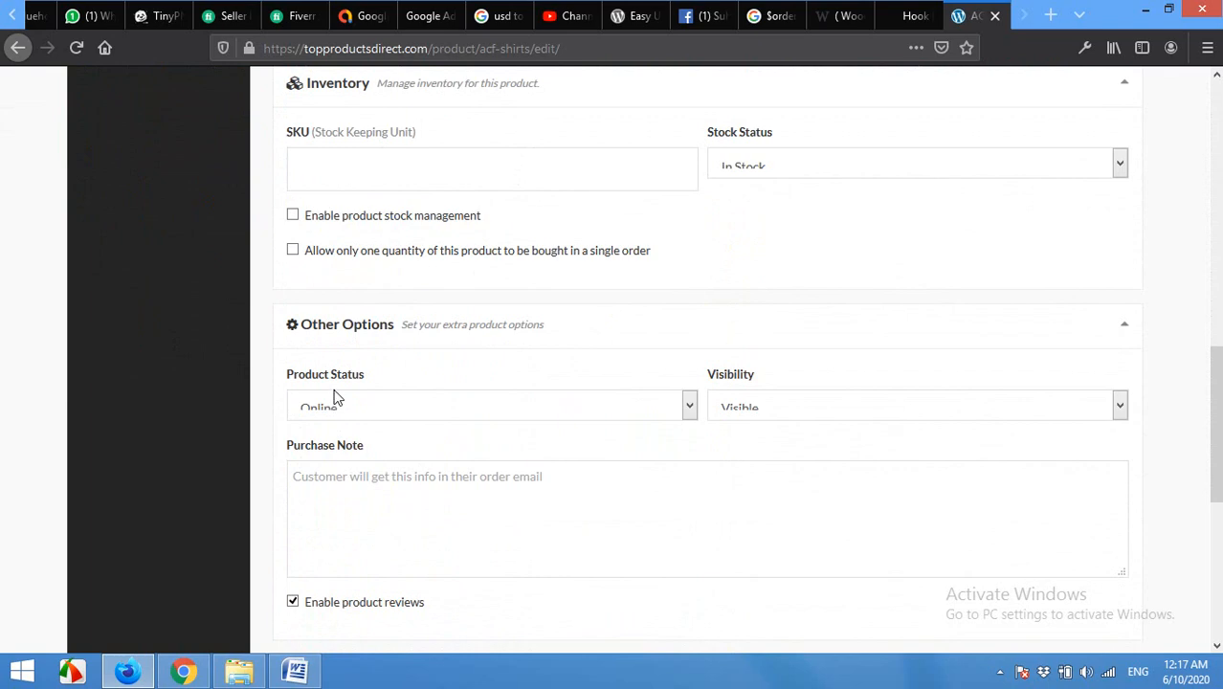
scroll(429, 483, down, 6)
scroll(504, 488, up, 20)
scroll(498, 488, up, 5)
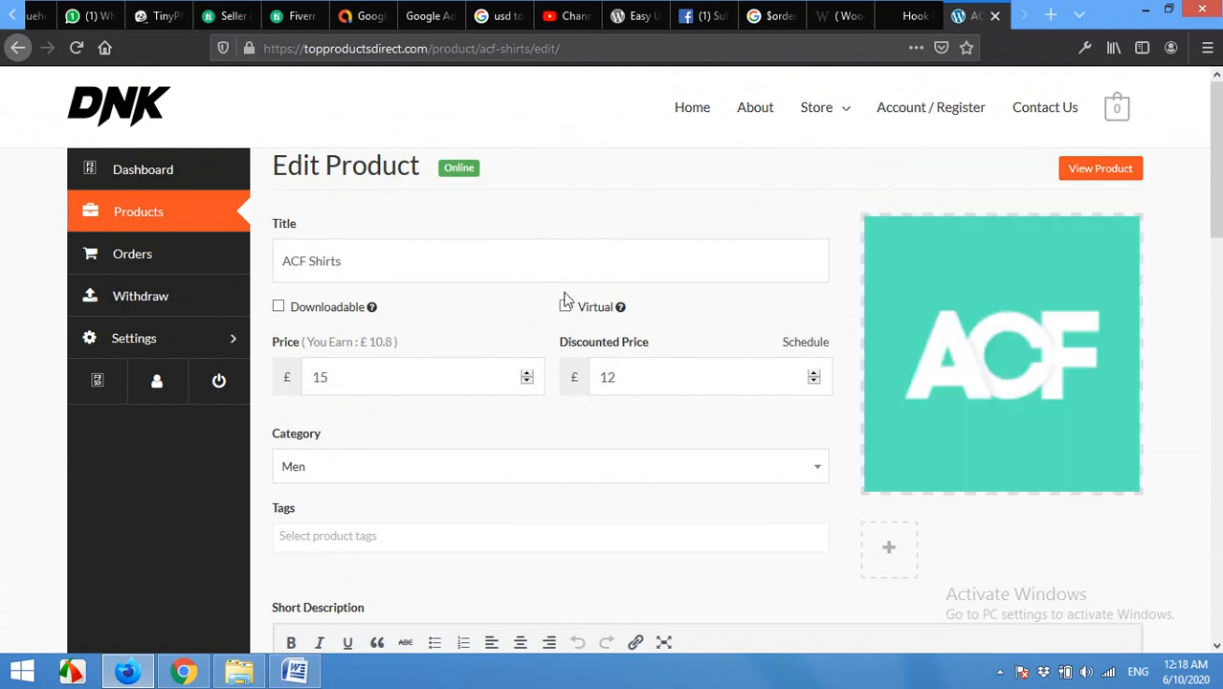
click(158, 213)
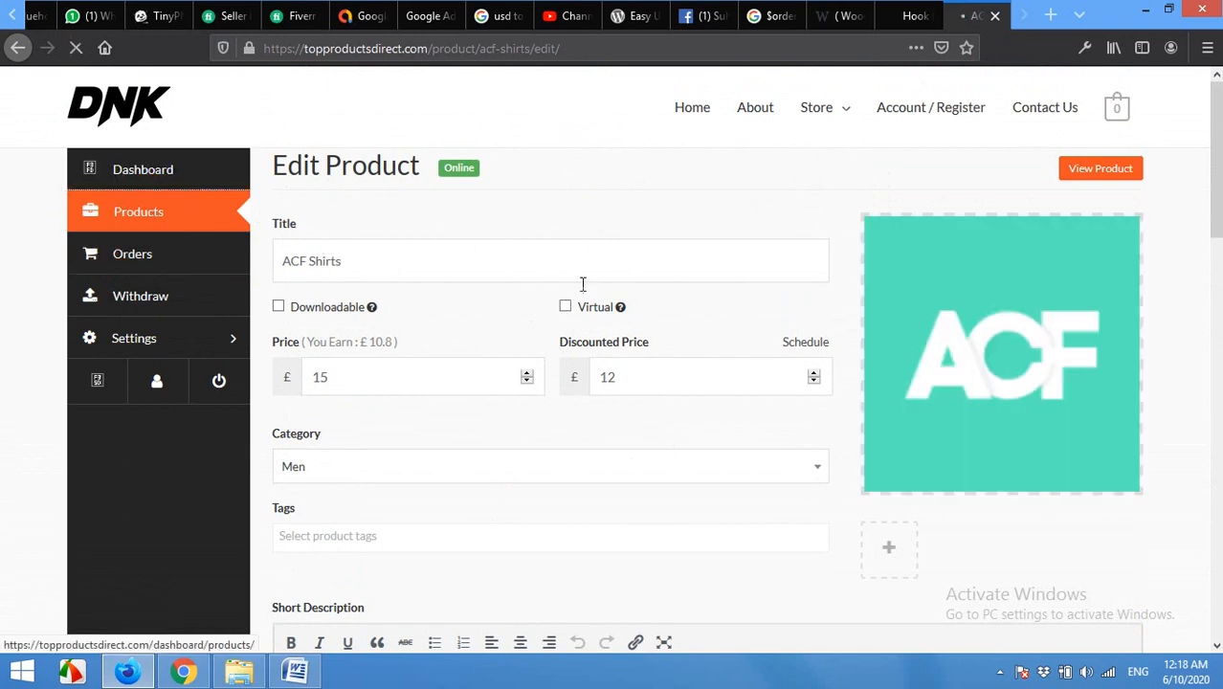